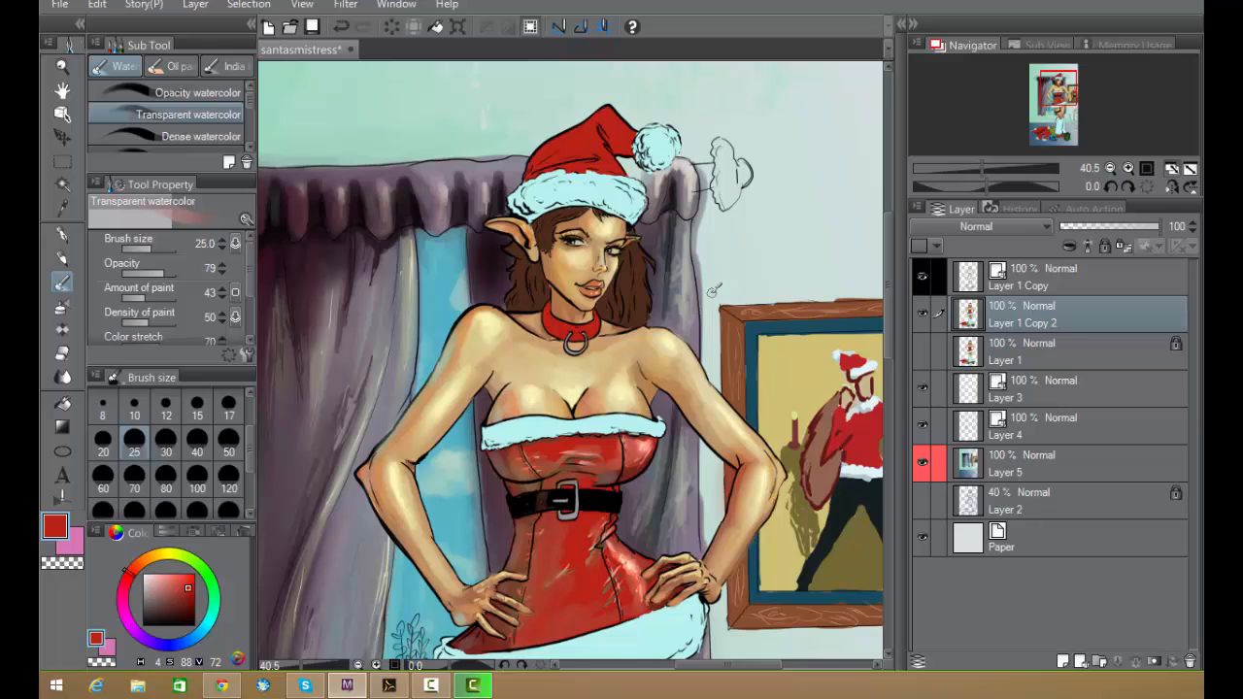
{"action": "scroll", "coordinate": [713, 290], "scroll_direction": "up", "scroll_amount": 5}
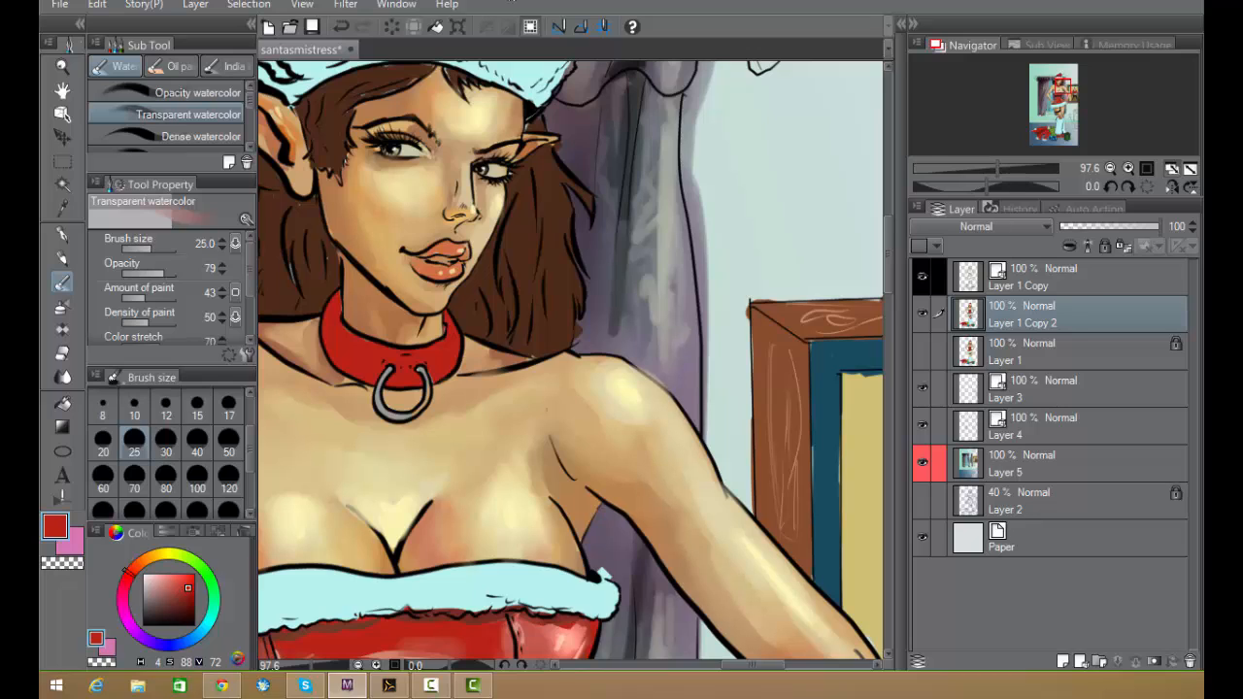
{"action": "key", "text": "F10"}
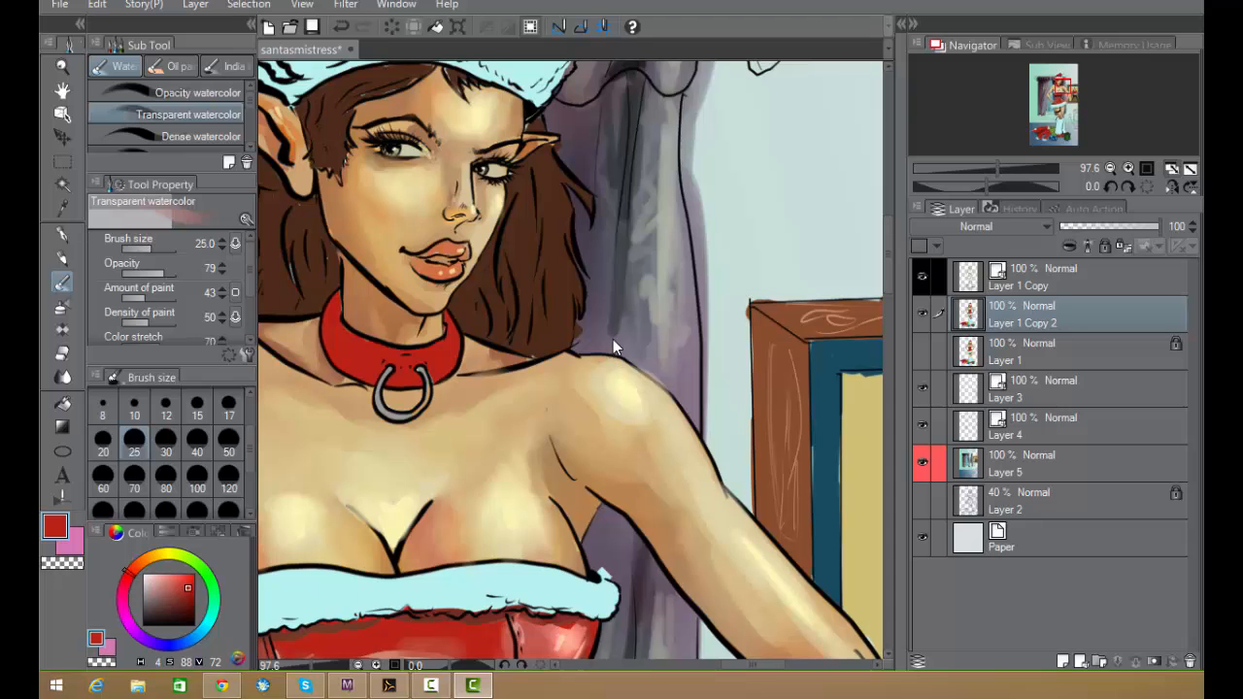
{"action": "scroll", "coordinate": [758, 275], "scroll_direction": "down", "scroll_amount": 5}
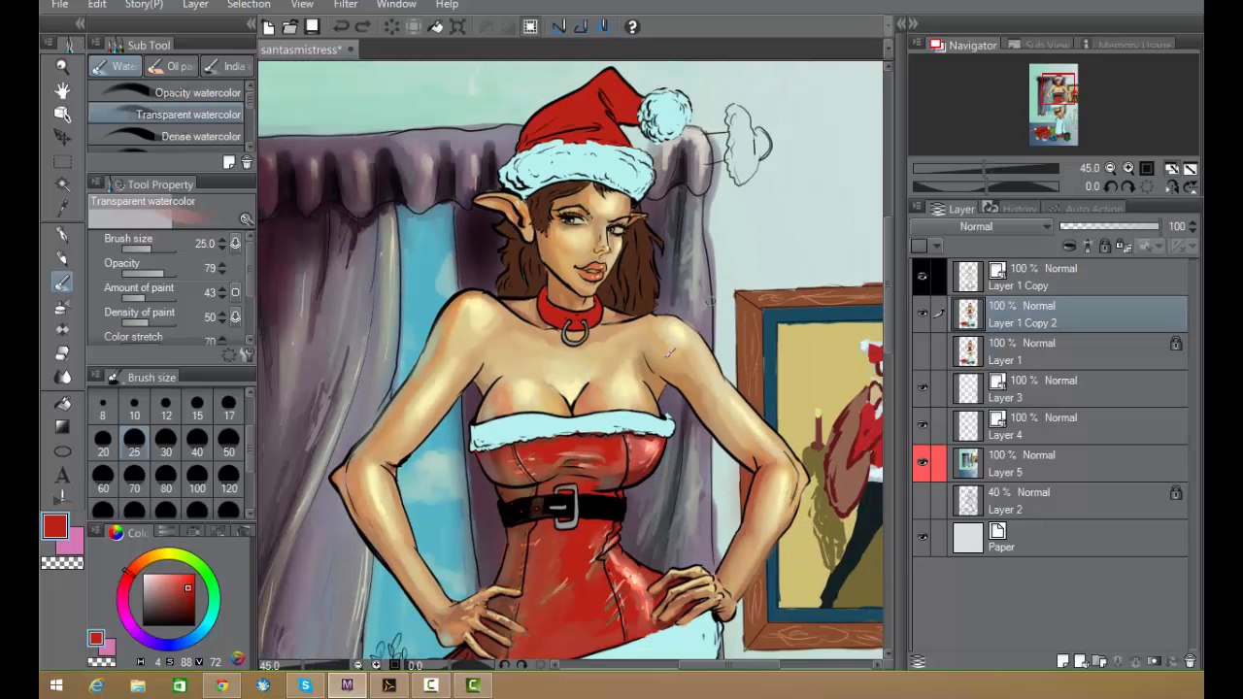
{"action": "left_click_drag", "start_coordinate": [713, 231], "coordinate": [670, 266]}
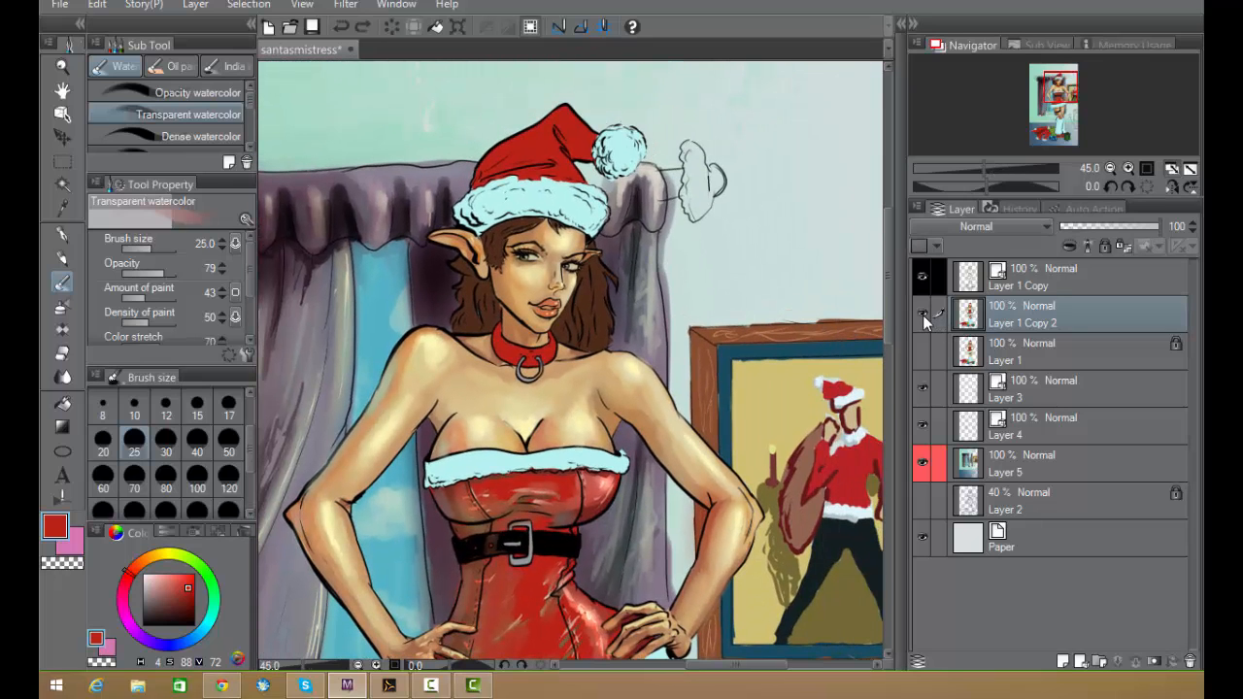
{"action": "left_click", "coordinate": [922, 315]}
{"action": "left_click", "coordinate": [922, 315]}
- Select the red areas of Layer 1 Copy 2 by color gamut, sampling the hat's red with a color margin of 10
{"action": "left_click", "coordinate": [251, 6]}
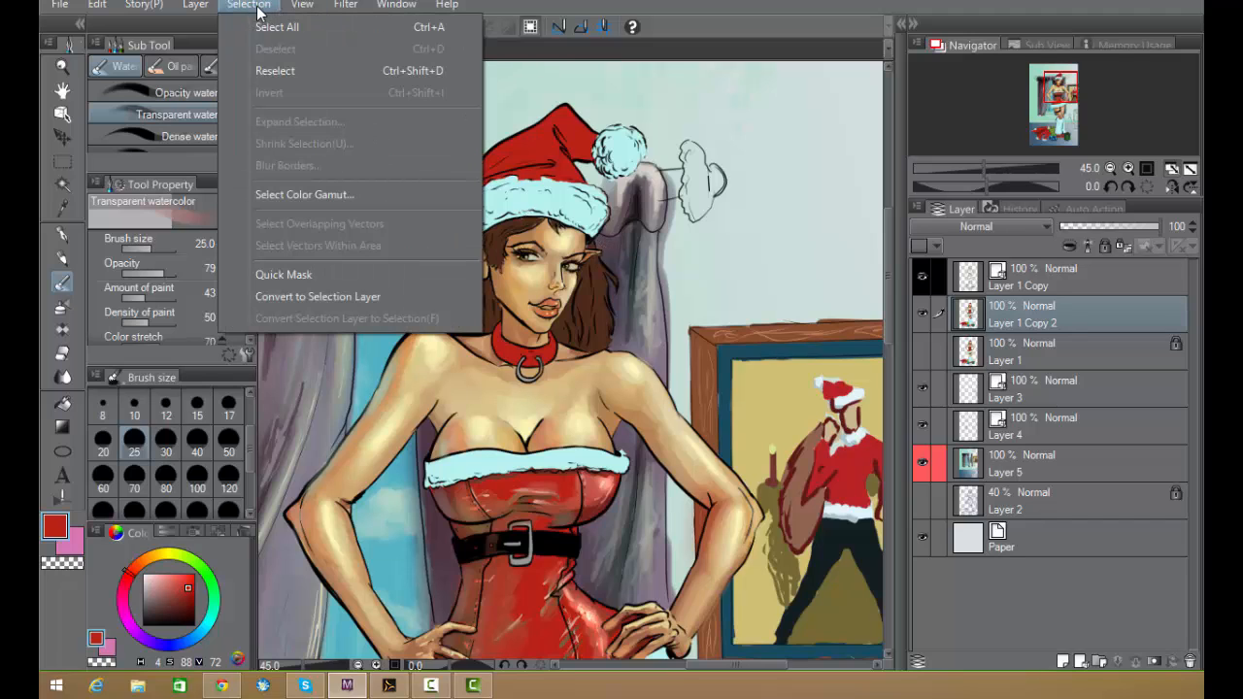
{"action": "left_click", "coordinate": [312, 194]}
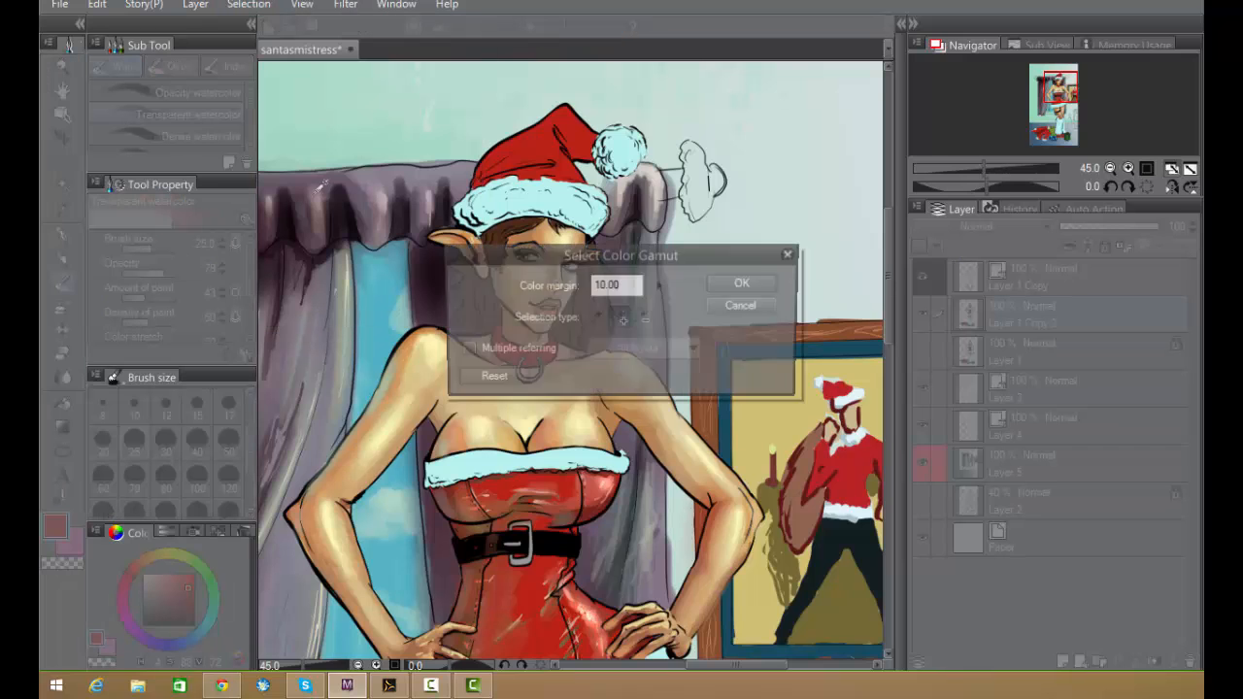
{"action": "left_click", "coordinate": [548, 135]}
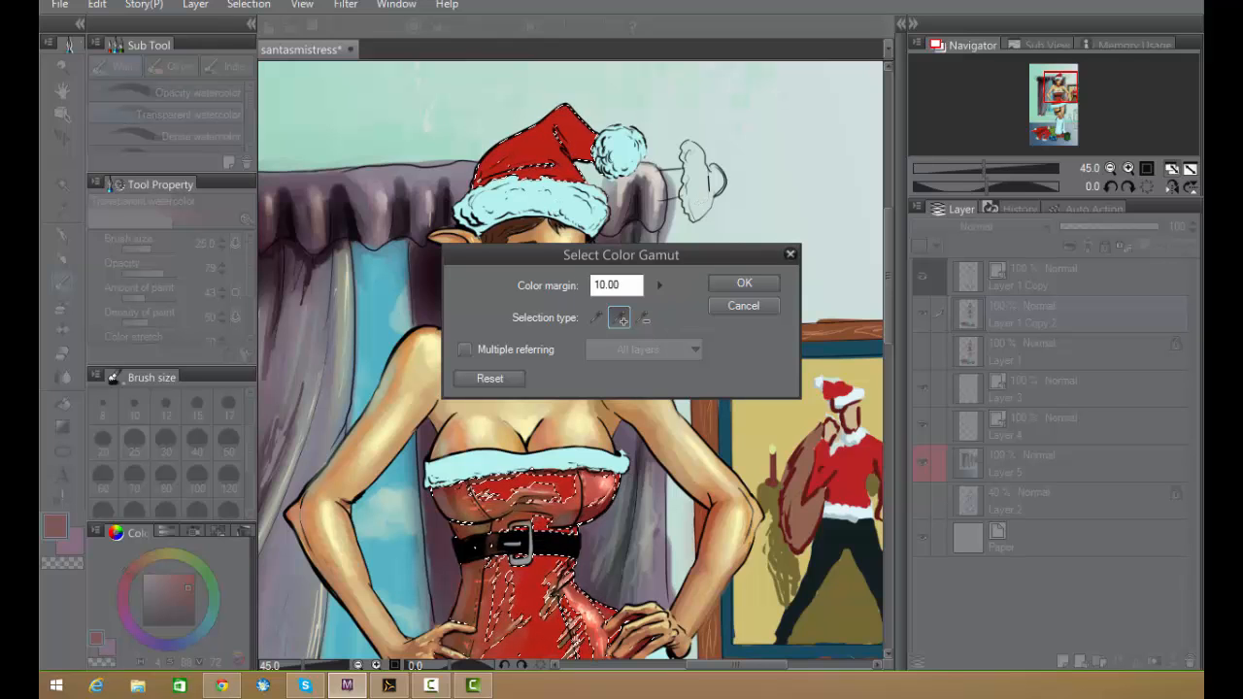
{"action": "left_click", "coordinate": [760, 285]}
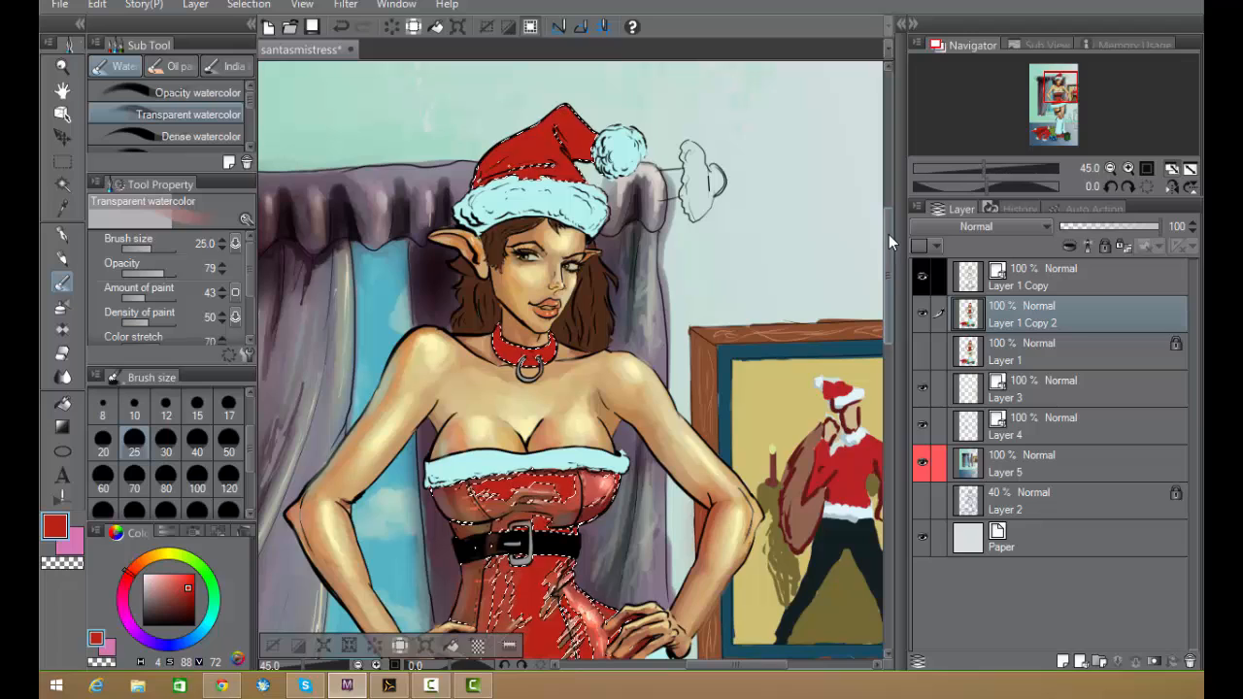
{"action": "left_click_drag", "start_coordinate": [888, 234], "coordinate": [903, 429]}
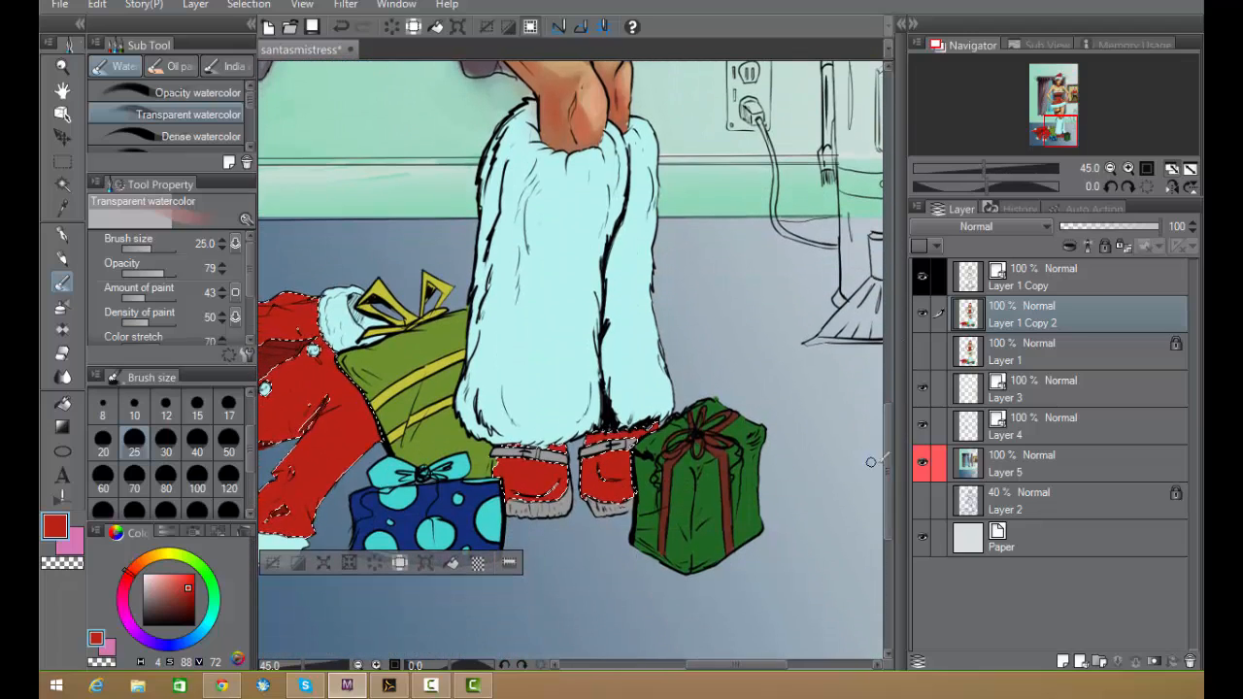
{"action": "left_click_drag", "start_coordinate": [886, 455], "coordinate": [918, 267]}
{"action": "left_click", "coordinate": [919, 273]}
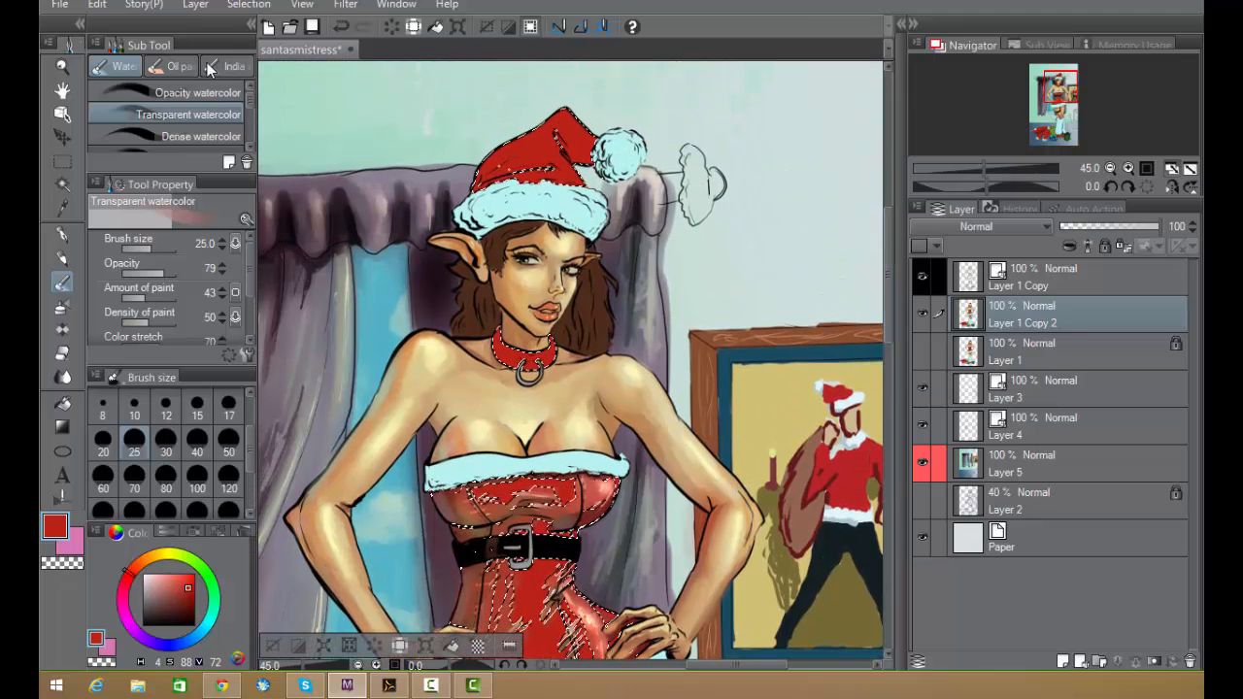
- Copy the selected red areas onto a new layer above Layer 1 Copy 2 and clear the selection
{"action": "left_click", "coordinate": [100, 8]}
{"action": "left_click", "coordinate": [104, 9]}
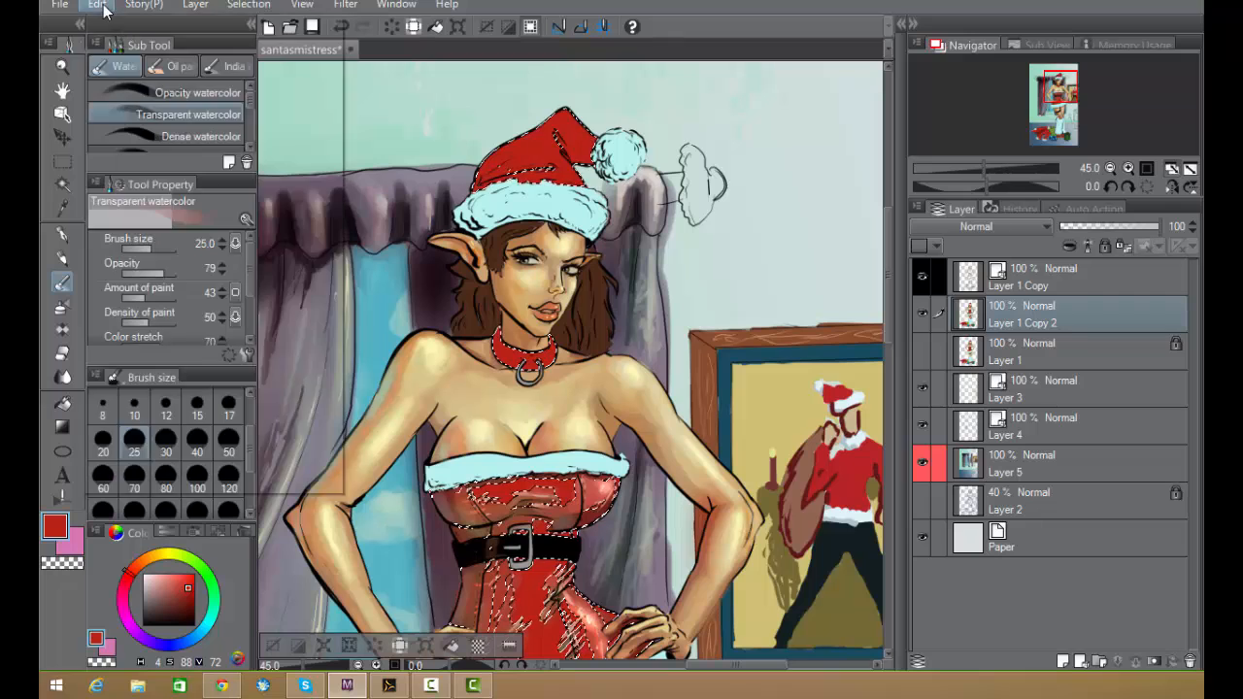
{"action": "left_click", "coordinate": [104, 10]}
{"action": "left_click", "coordinate": [126, 114]}
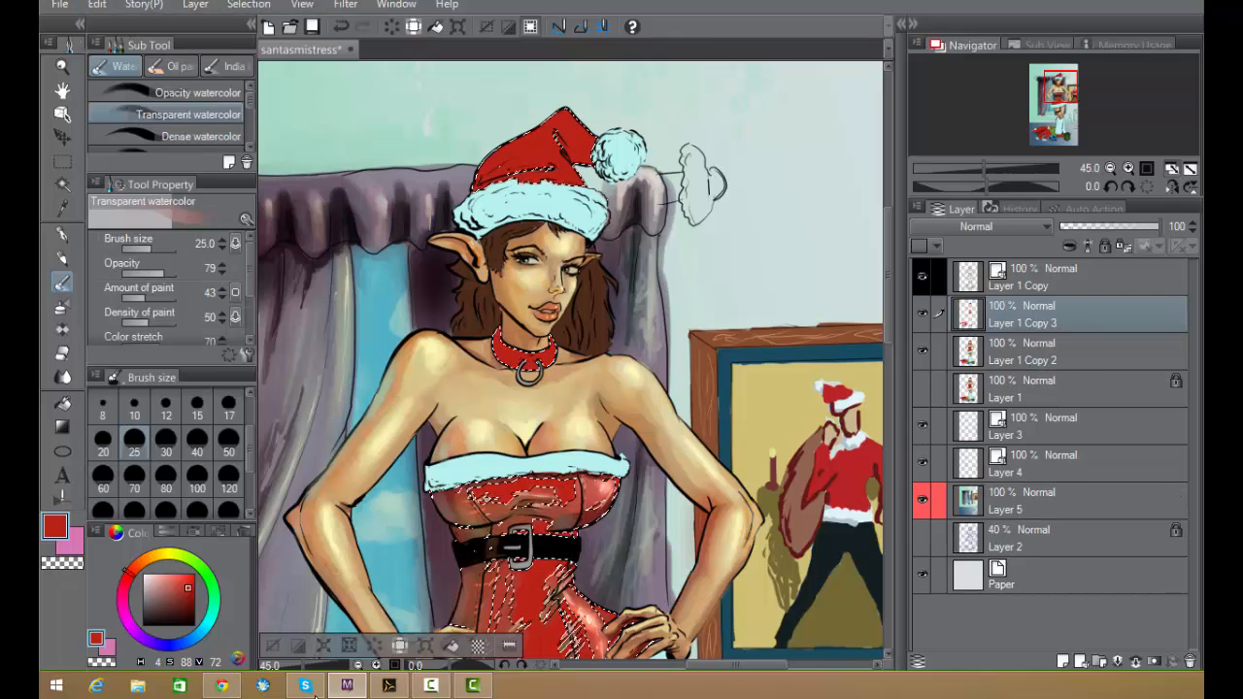
{"action": "left_click", "coordinate": [272, 645]}
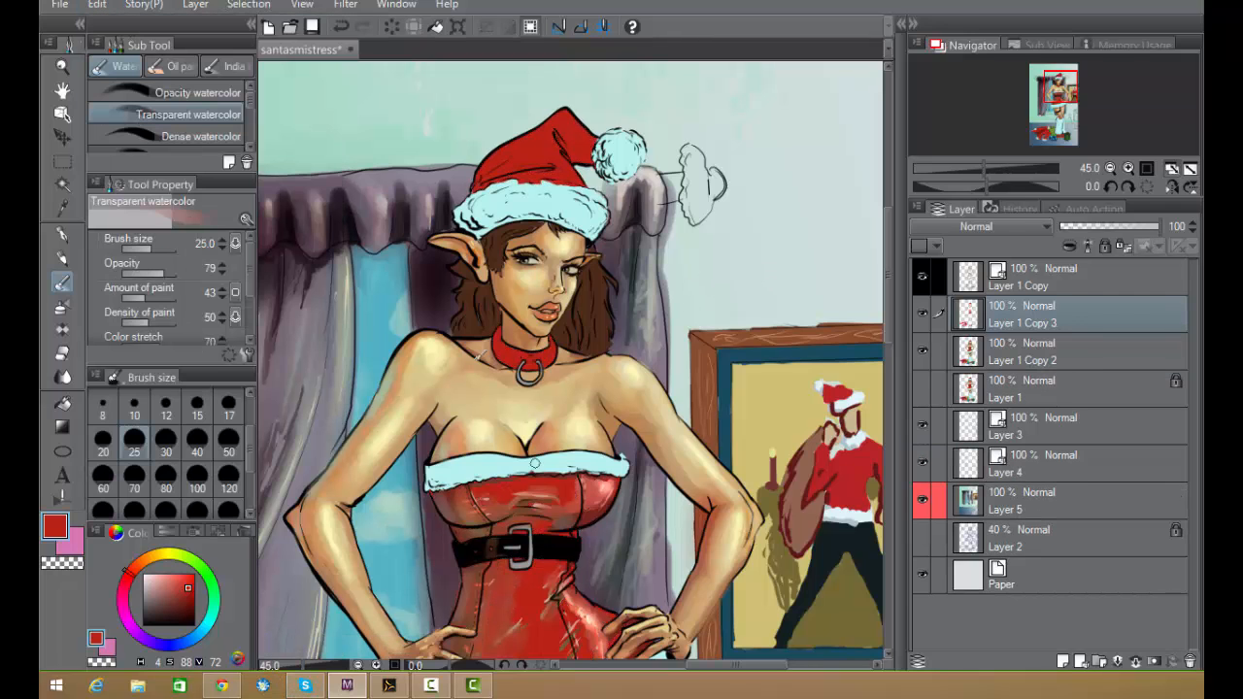
- Lock the transparent pixels of the new red layer and sample a dark red from the dress for the Mapping pen
{"action": "left_click", "coordinate": [1123, 242]}
{"action": "left_click", "coordinate": [62, 234]}
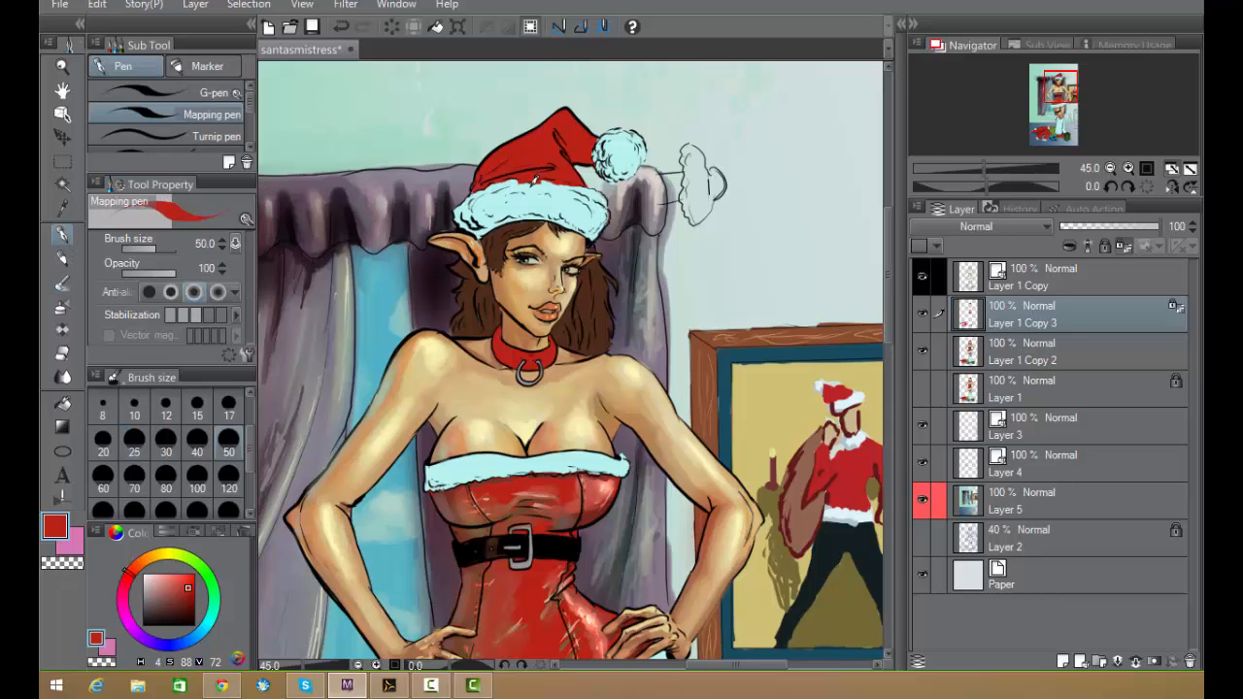
{"action": "left_click", "coordinate": [614, 610], "text": "alt"}
{"action": "left_click", "coordinate": [597, 503], "text": "alt"}
- Paint dark red shadows along the Santa hat's folds and edges and on the collar with the size 50 Mapping pen
{"action": "left_click_drag", "start_coordinate": [559, 133], "coordinate": [573, 153]}
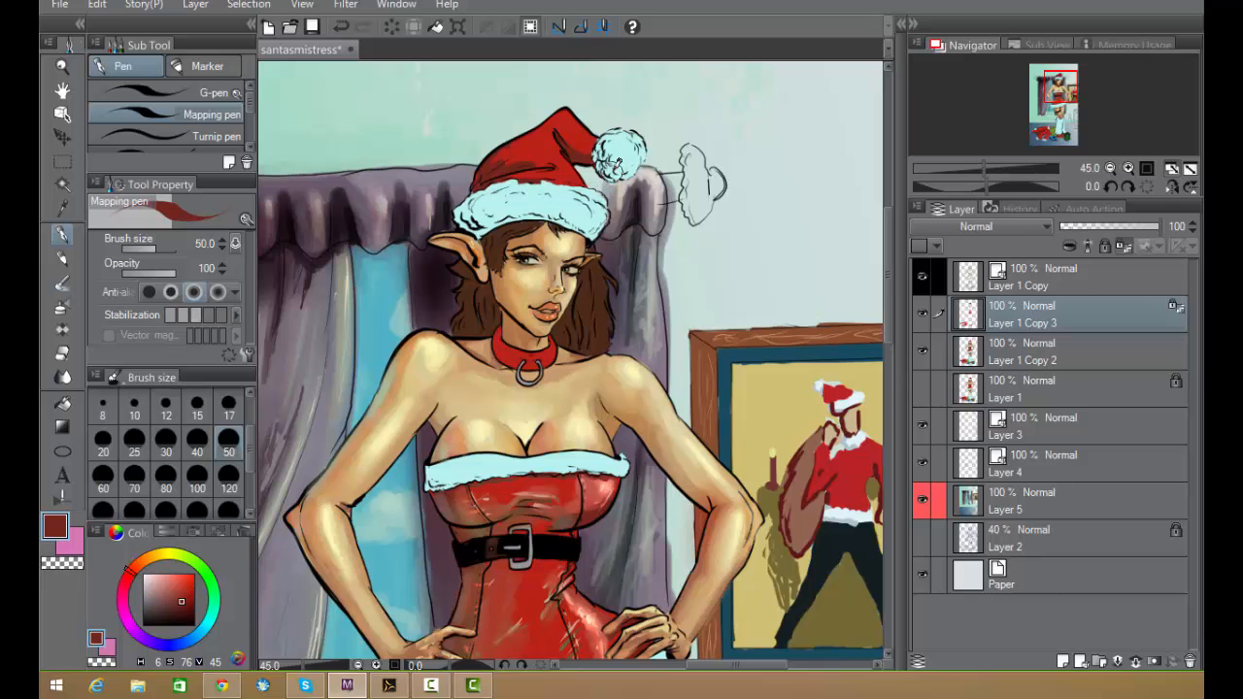
{"action": "scroll", "coordinate": [643, 188], "scroll_direction": "up", "scroll_amount": 1}
{"action": "scroll", "coordinate": [642, 188], "scroll_direction": "up", "scroll_amount": 3}
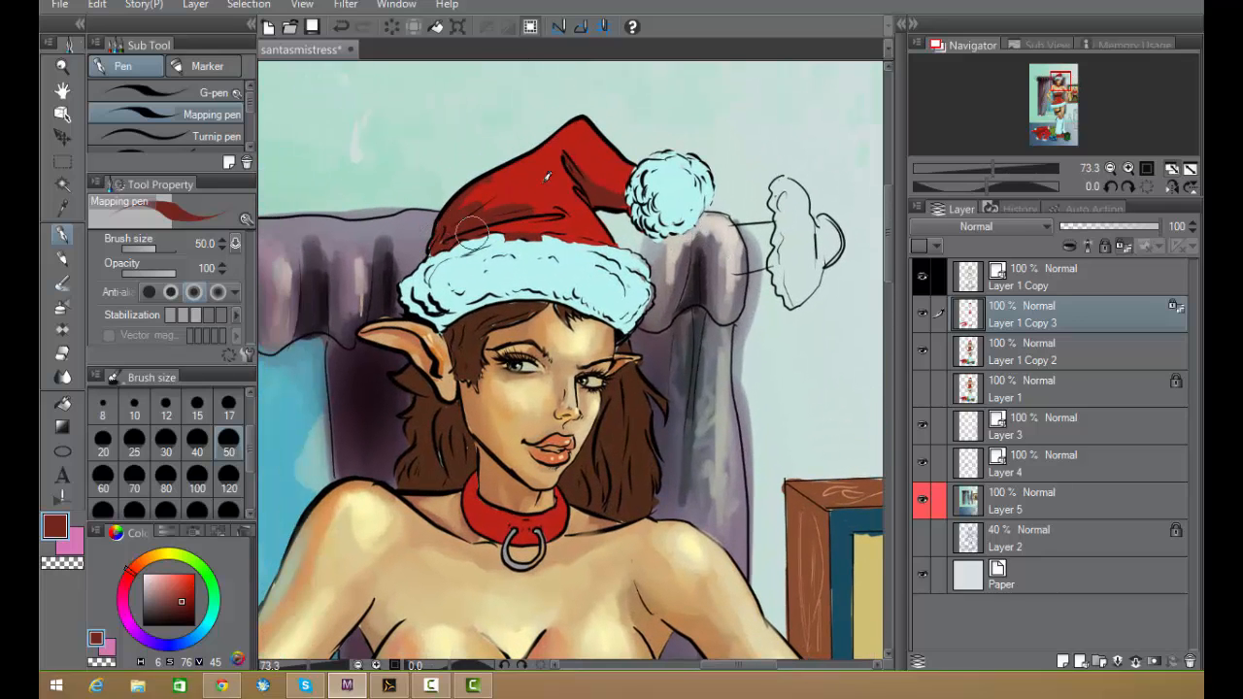
{"action": "left_click_drag", "start_coordinate": [455, 214], "coordinate": [436, 239]}
{"action": "left_click_drag", "start_coordinate": [489, 198], "coordinate": [453, 224]}
{"action": "left_click_drag", "start_coordinate": [517, 163], "coordinate": [489, 182]}
{"action": "mouse_move", "coordinate": [586, 226]}
{"action": "left_mouse_down"}
{"action": "mouse_move", "coordinate": [551, 239]}
{"action": "mouse_move", "coordinate": [599, 236]}
{"action": "mouse_move", "coordinate": [574, 209]}
{"action": "mouse_move", "coordinate": [492, 196]}
{"action": "mouse_move", "coordinate": [481, 211]}
{"action": "mouse_move", "coordinate": [477, 185]}
{"action": "mouse_move", "coordinate": [494, 159]}
{"action": "left_mouse_up"}
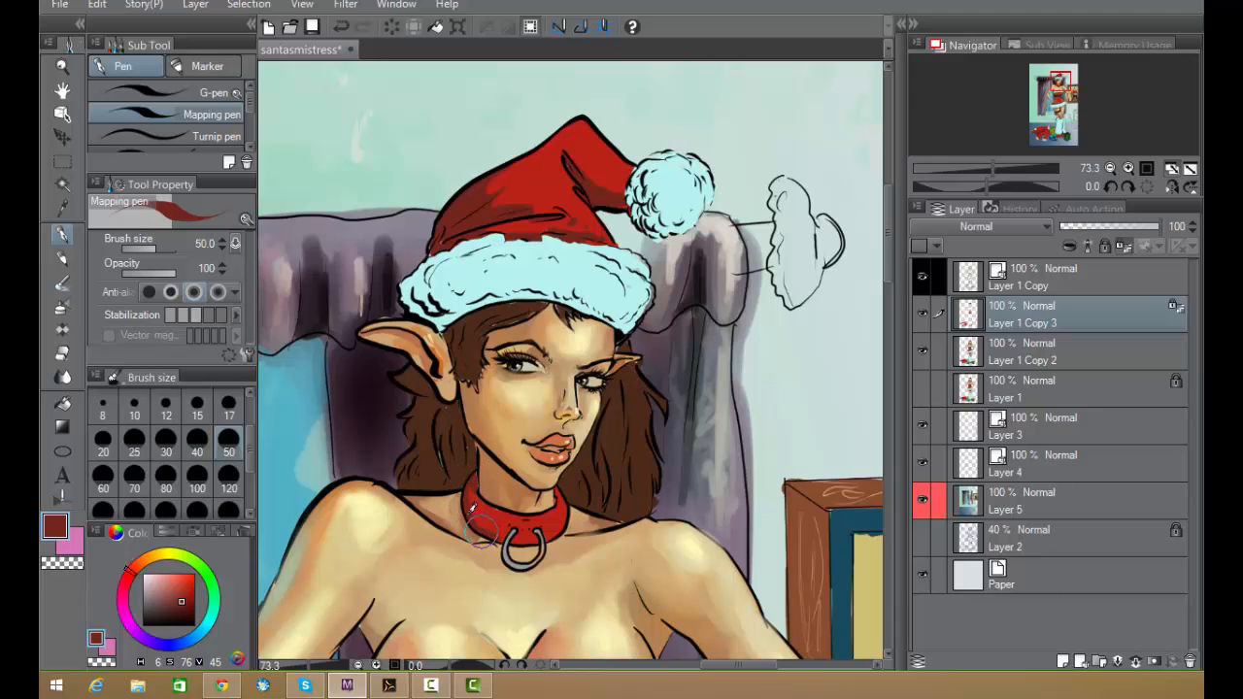
{"action": "left_click_drag", "start_coordinate": [510, 539], "coordinate": [549, 537]}
{"action": "left_click_drag", "start_coordinate": [558, 532], "coordinate": [531, 538]}
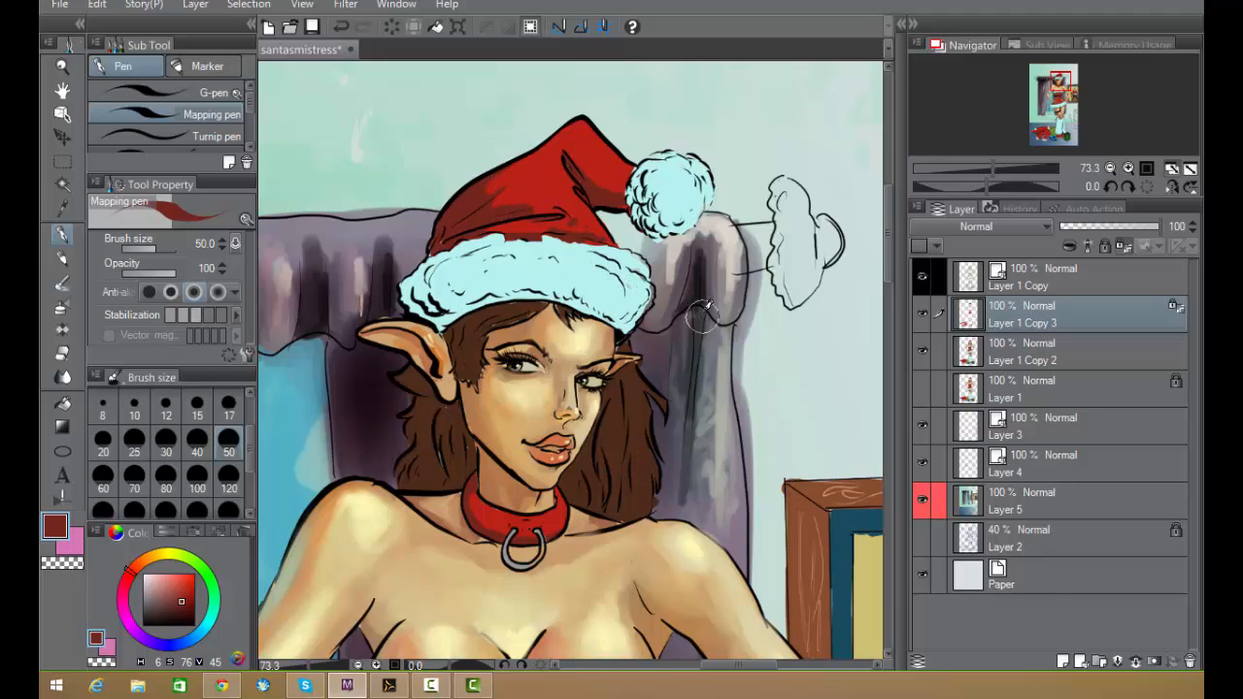
- Switch to the Darker pencil at size 15 and sample a medium red from the hat to blend its shading
{"action": "left_click", "coordinate": [63, 282]}
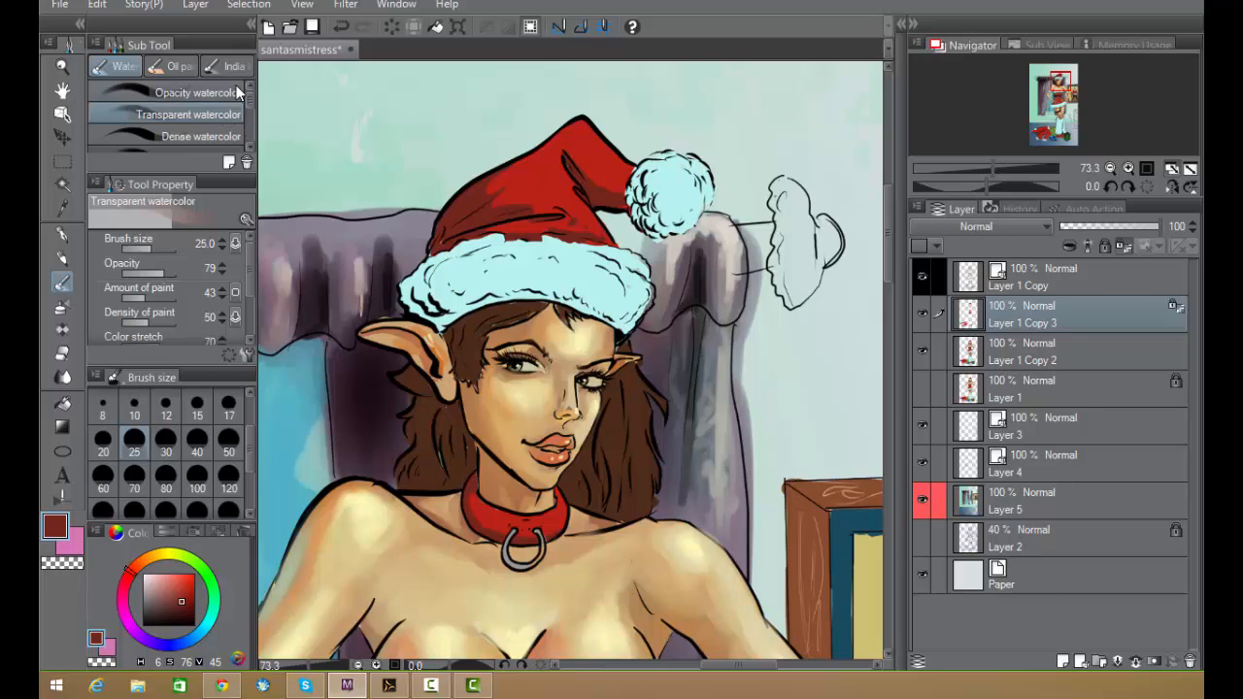
{"action": "mouse_move", "coordinate": [251, 269]}
{"action": "left_mouse_down"}
{"action": "mouse_move", "coordinate": [251, 311]}
{"action": "mouse_move", "coordinate": [247, 256]}
{"action": "left_mouse_up"}
{"action": "left_click", "coordinate": [62, 257]}
{"action": "scroll", "coordinate": [235, 447], "scroll_direction": "up", "scroll_amount": 1}
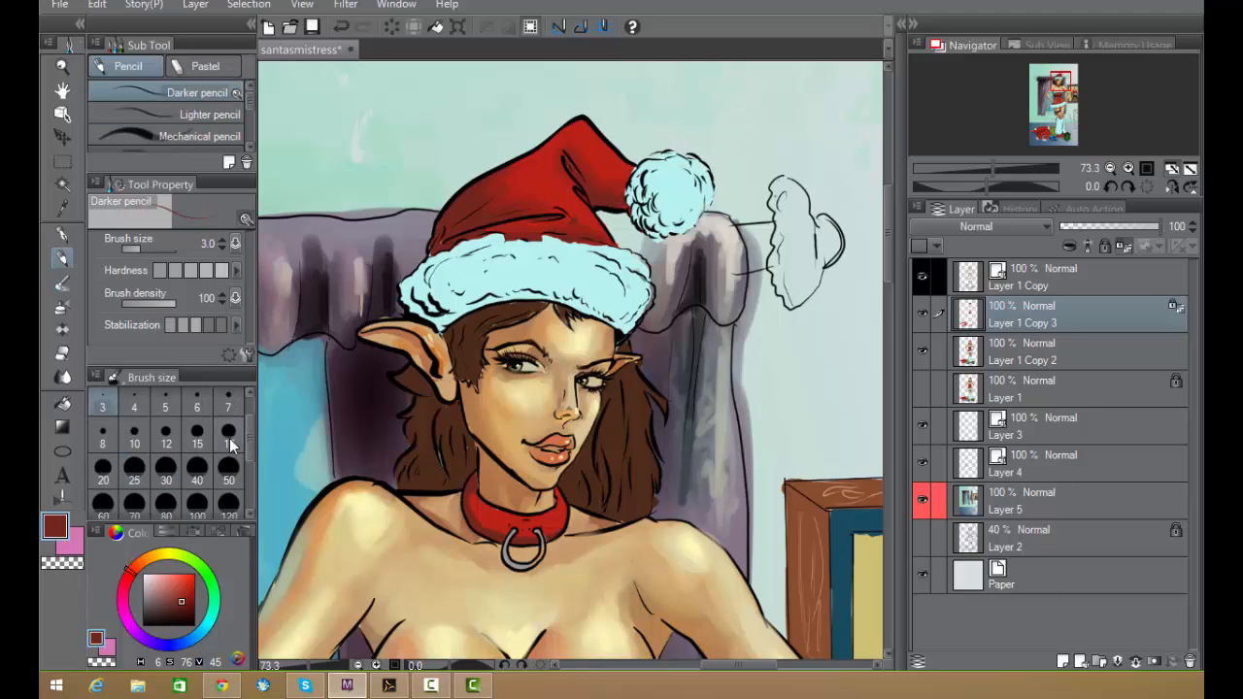
{"action": "left_click", "coordinate": [197, 433]}
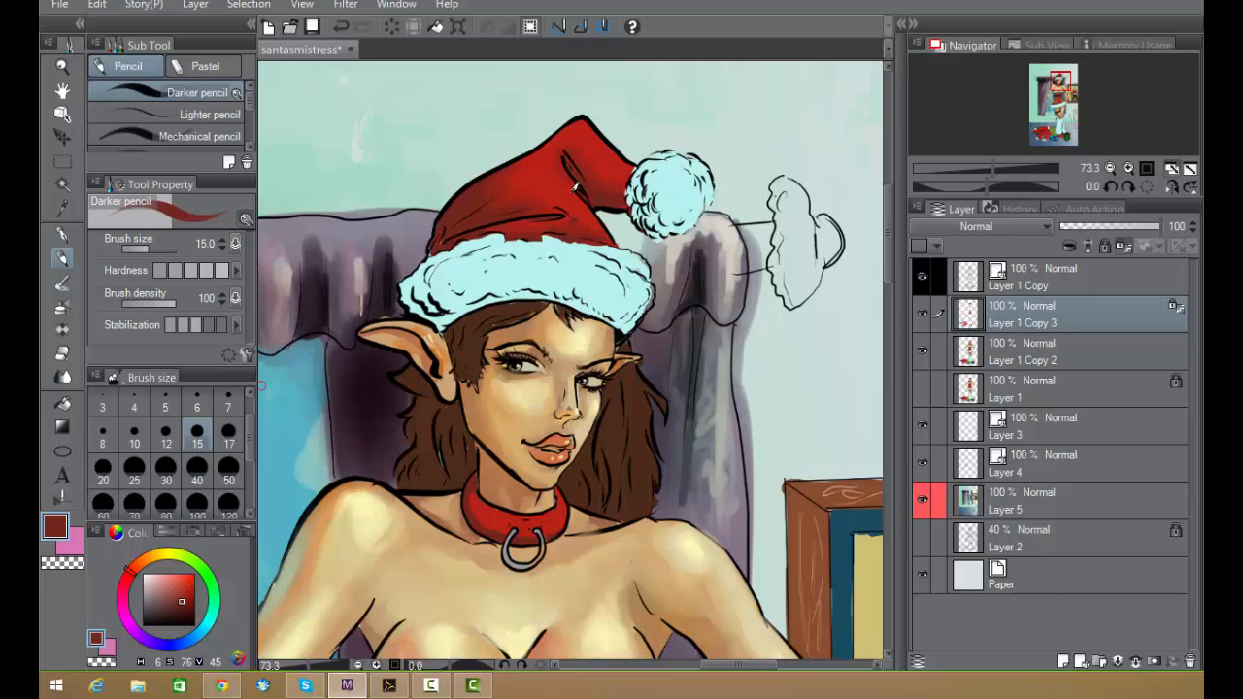
{"action": "left_click", "coordinate": [509, 186], "text": "alt"}
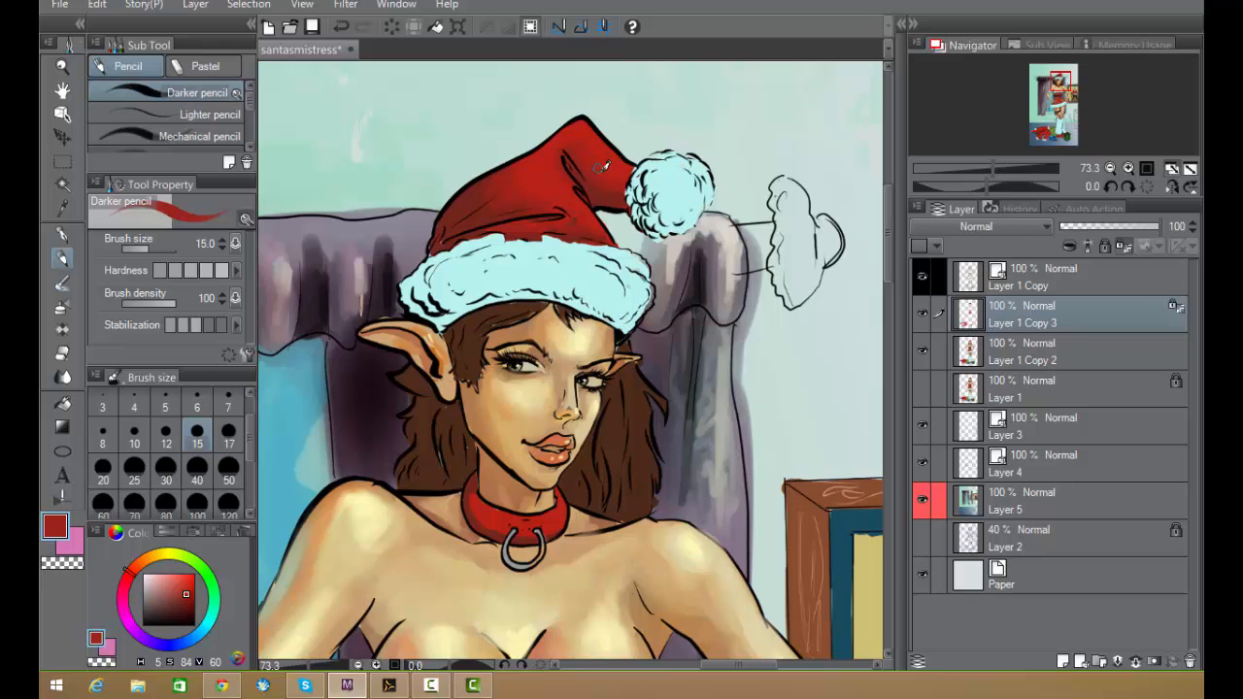
- Sample the hat's bright base red near its tip with the Darker pencil for touching up the shading
{"action": "scroll", "coordinate": [727, 326], "scroll_direction": "down", "scroll_amount": 2}
{"action": "left_click_drag", "start_coordinate": [781, 121], "coordinate": [724, 277]}
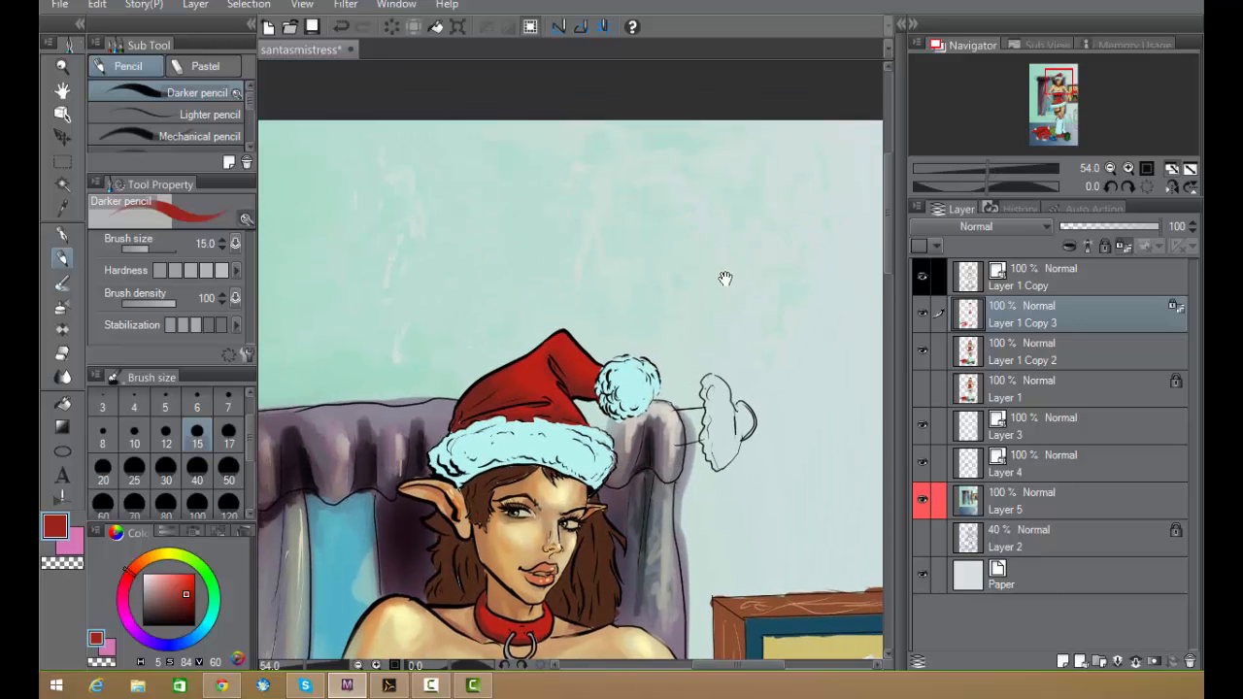
{"action": "left_click_drag", "start_coordinate": [692, 413], "coordinate": [690, 313]}
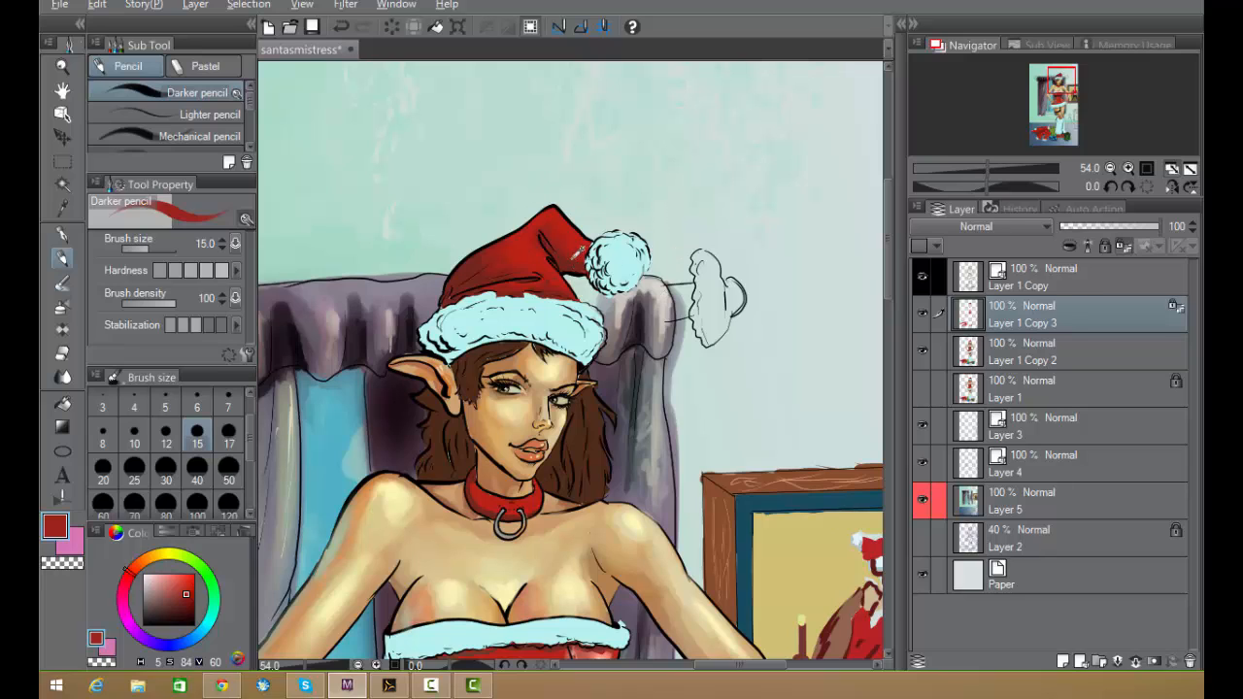
{"action": "left_click", "coordinate": [568, 227], "text": "alt"}
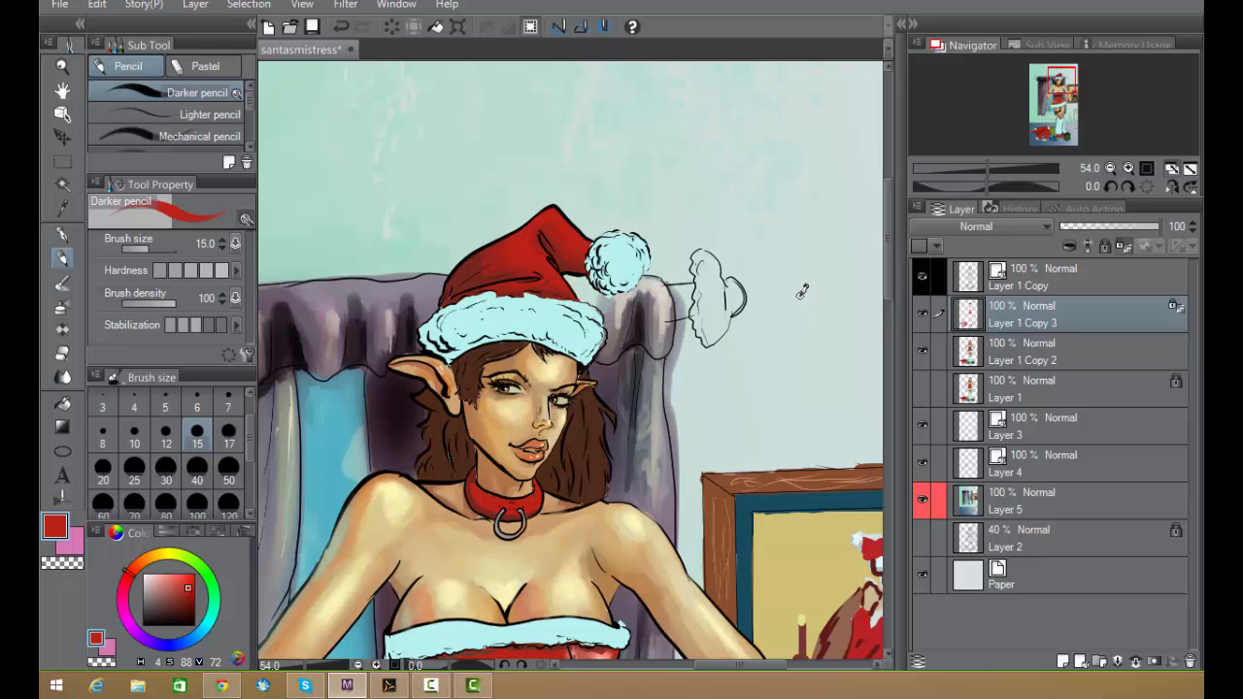
- Examine the shading of the hat, collar and dress up close and in the whole illustration
{"action": "left_click_drag", "start_coordinate": [679, 458], "coordinate": [648, 231]}
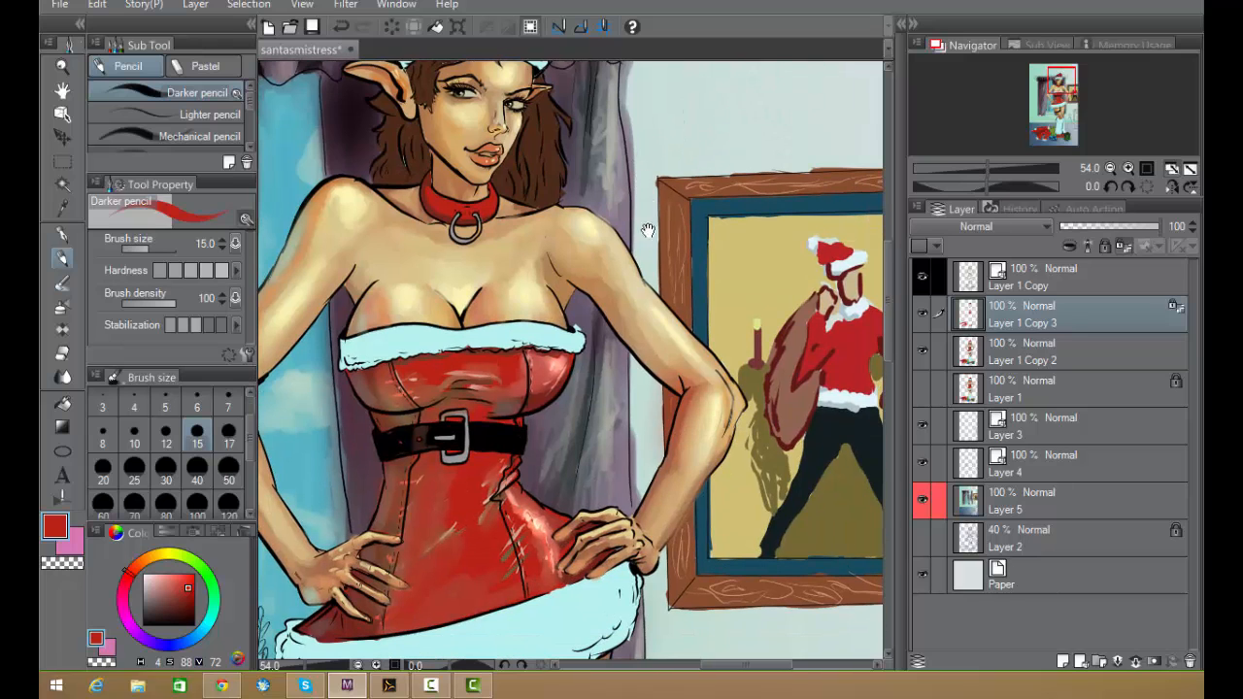
{"action": "left_click_drag", "start_coordinate": [594, 155], "coordinate": [673, 335]}
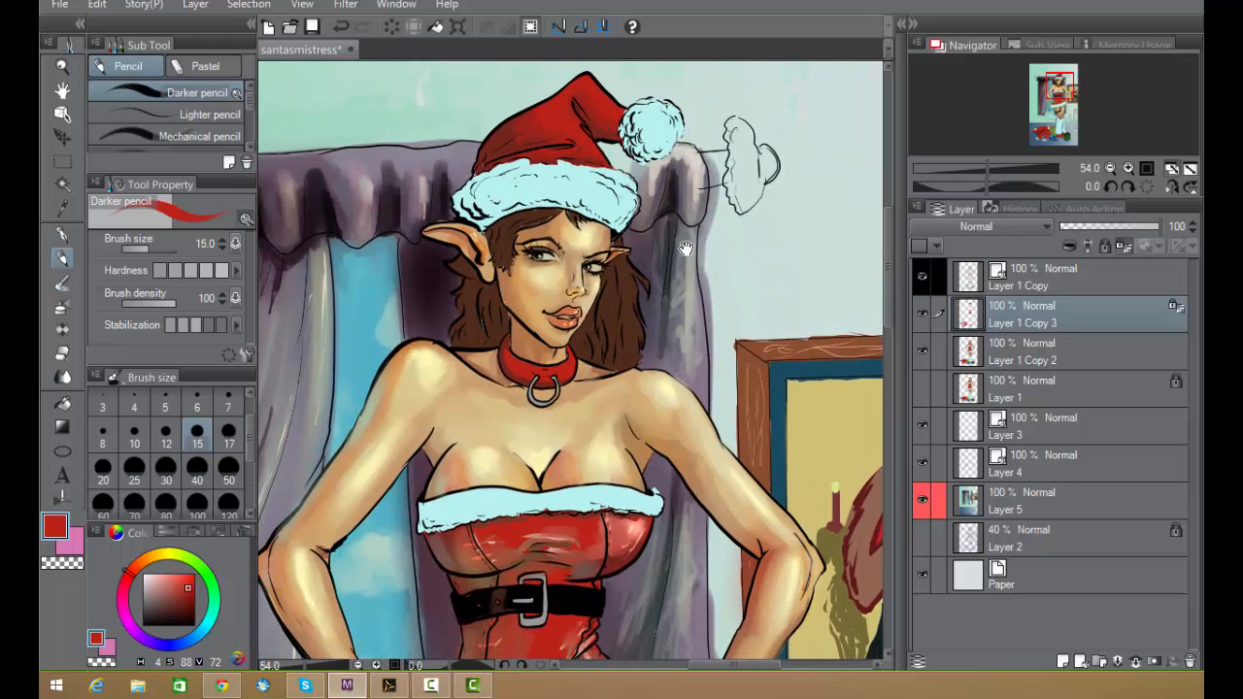
{"action": "left_click_drag", "start_coordinate": [683, 418], "coordinate": [669, 435]}
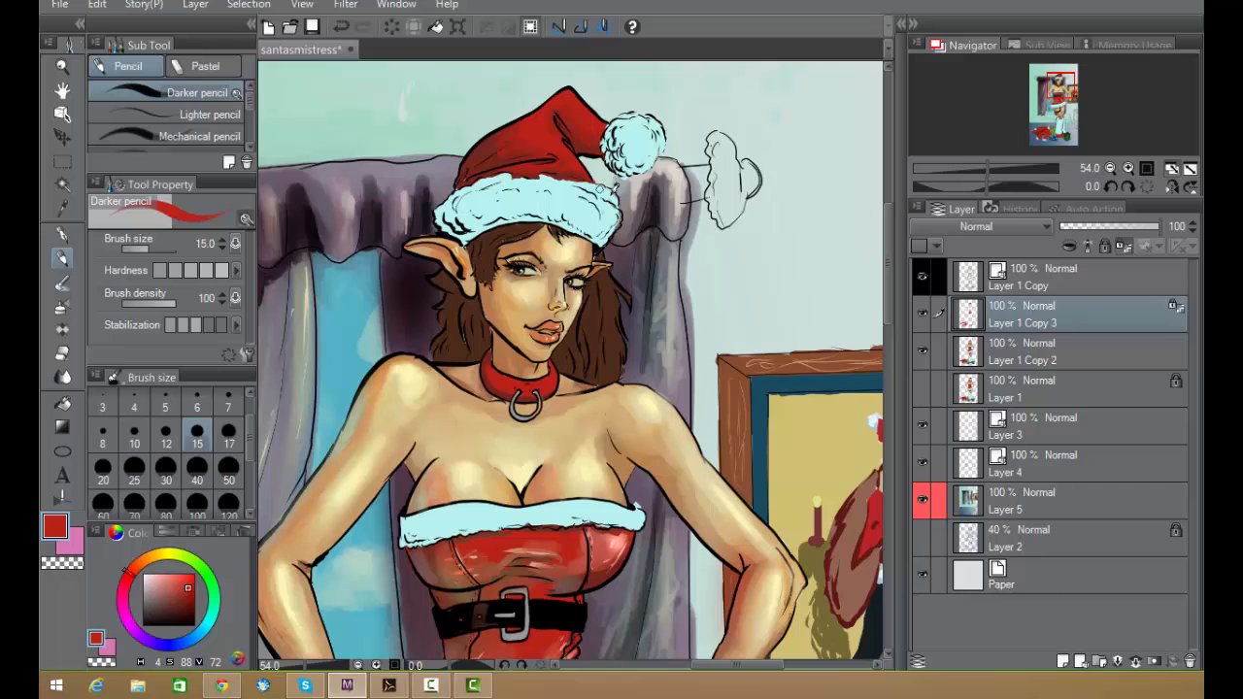
{"action": "left_click_drag", "start_coordinate": [674, 377], "coordinate": [654, 366]}
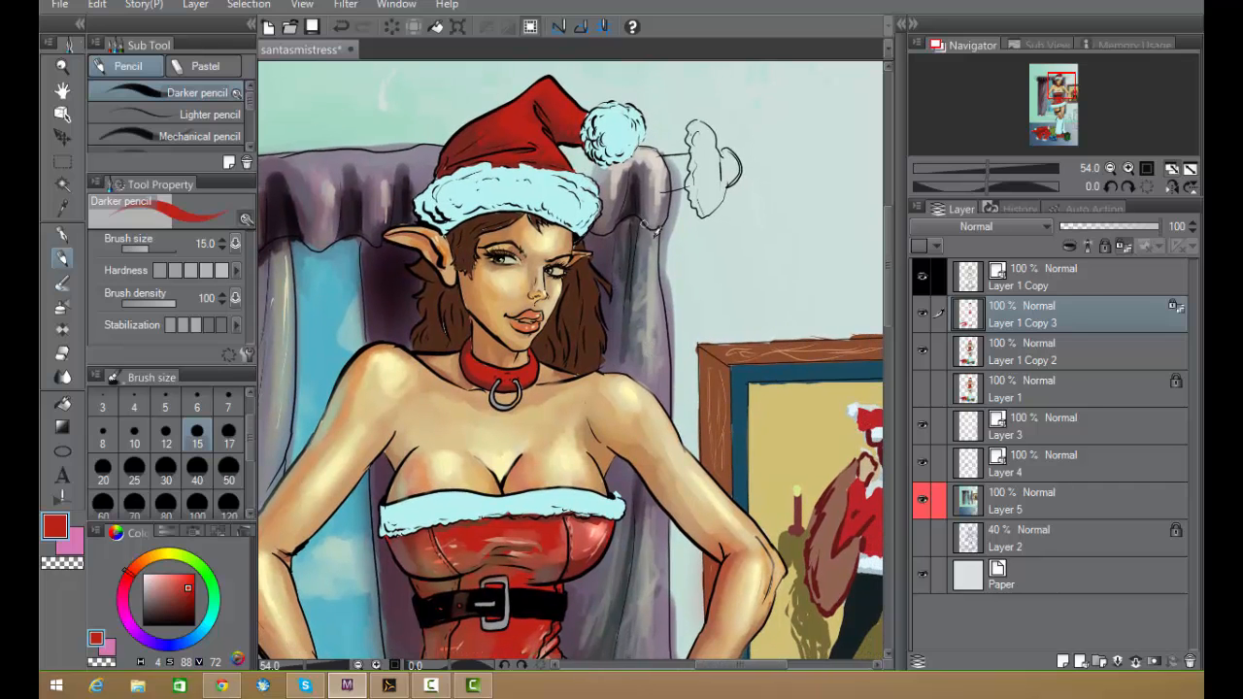
{"action": "scroll", "coordinate": [657, 247], "scroll_direction": "down", "scroll_amount": 4}
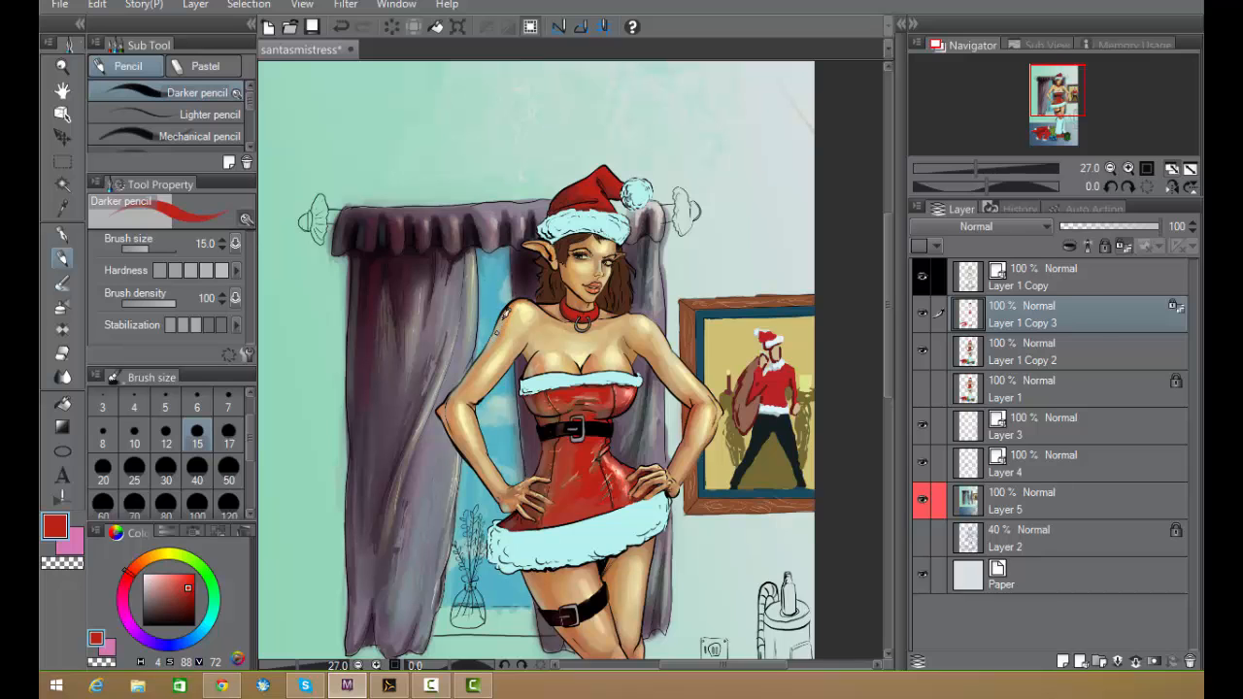
{"action": "left_click_drag", "start_coordinate": [561, 581], "coordinate": [480, 438]}
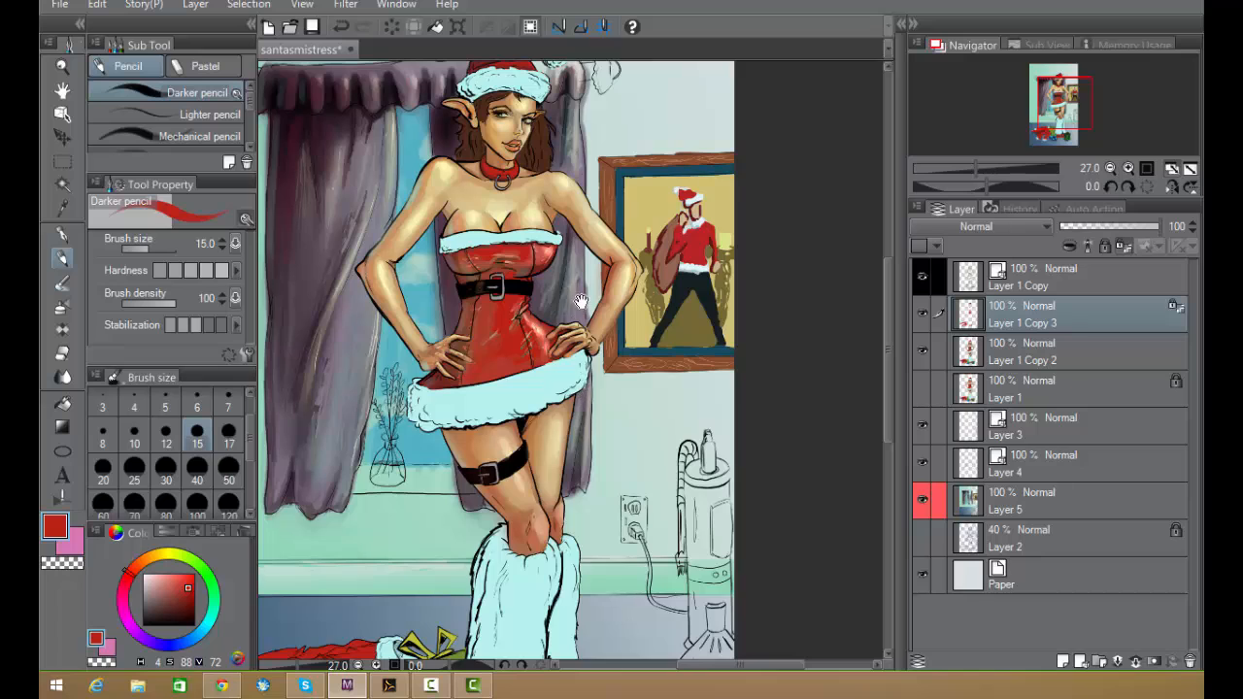
{"action": "left_click_drag", "start_coordinate": [583, 388], "coordinate": [606, 462]}
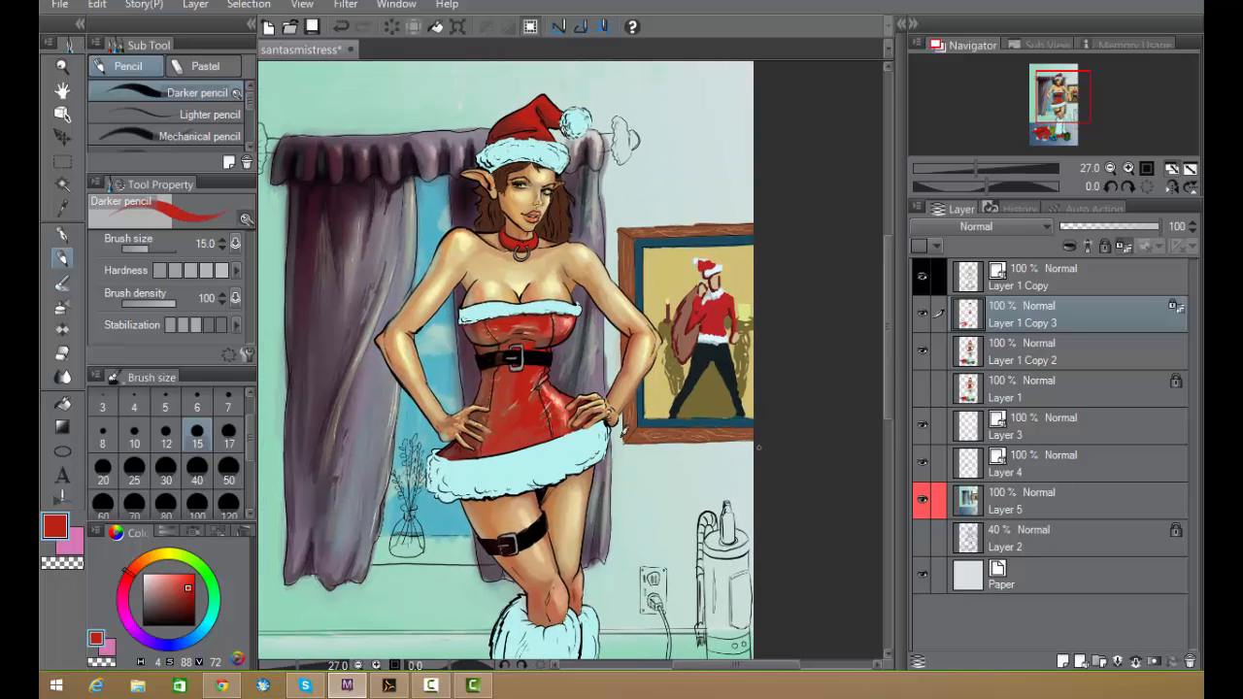
{"action": "scroll", "coordinate": [676, 342], "scroll_direction": "down", "scroll_amount": 2}
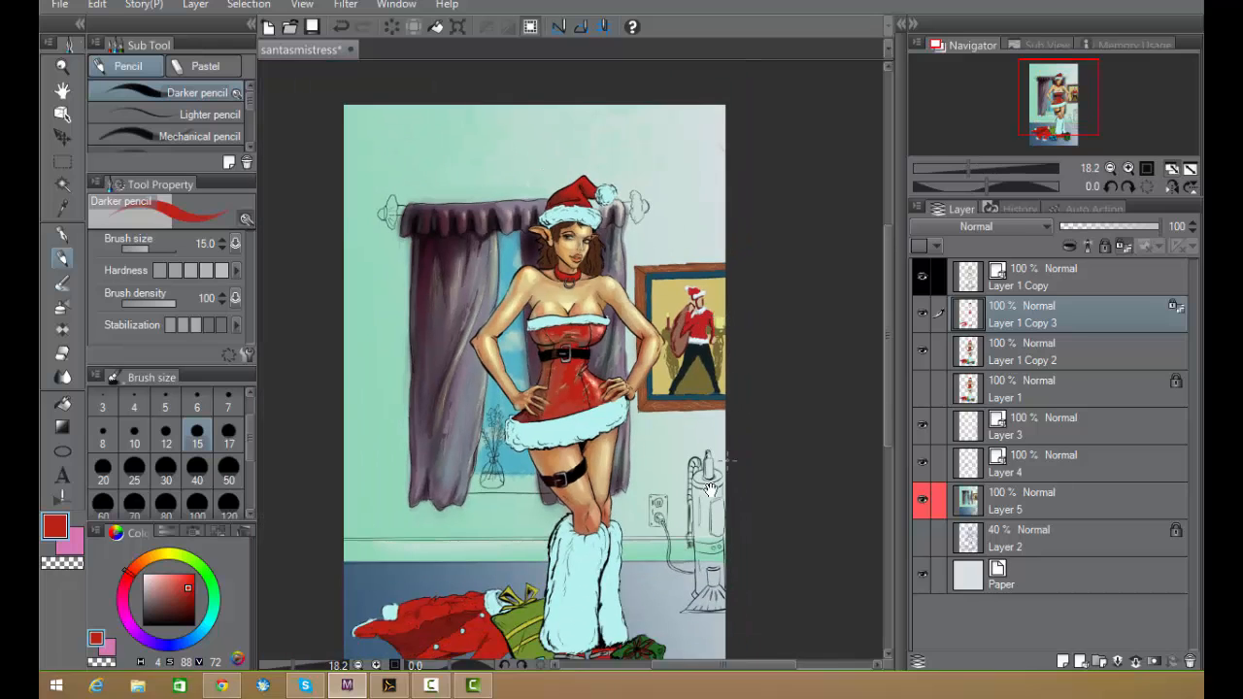
{"action": "left_click_drag", "start_coordinate": [710, 489], "coordinate": [713, 437]}
{"action": "scroll", "coordinate": [666, 413], "scroll_direction": "up", "scroll_amount": 1}
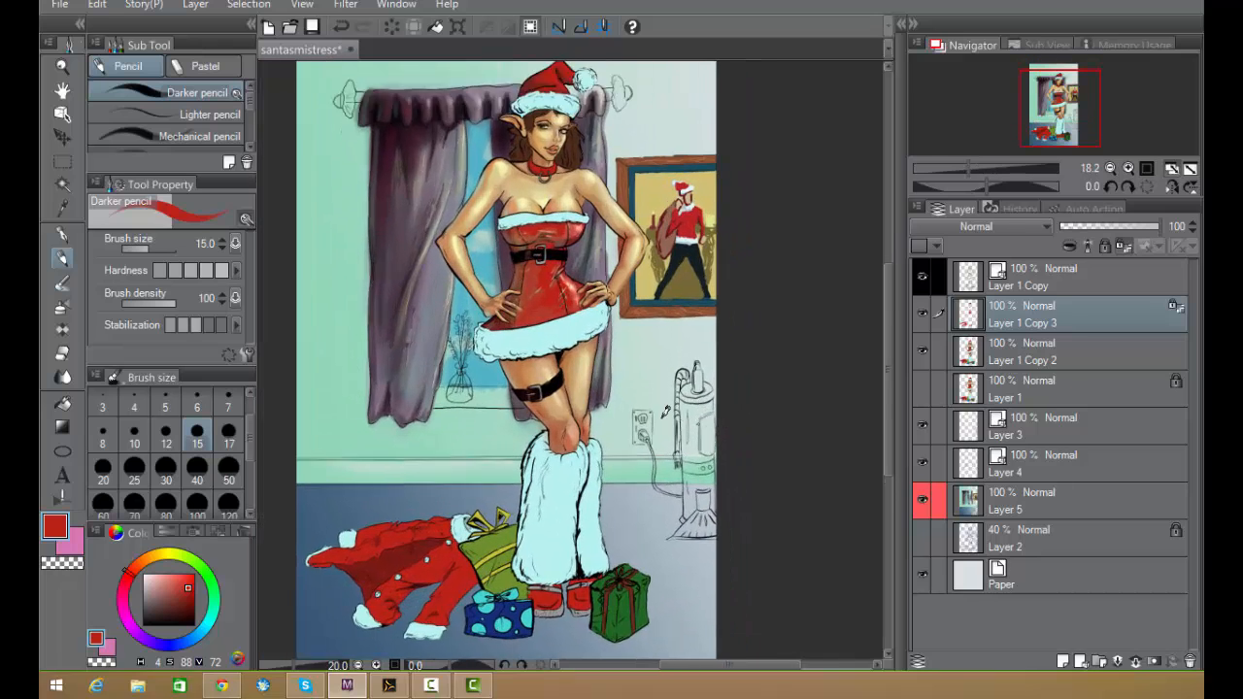
{"action": "scroll", "coordinate": [667, 413], "scroll_direction": "up", "scroll_amount": 3}
{"action": "left_click_drag", "start_coordinate": [576, 249], "coordinate": [625, 522]}
{"action": "left_click_drag", "start_coordinate": [599, 296], "coordinate": [610, 462]}
{"action": "scroll", "coordinate": [608, 412], "scroll_direction": "up", "scroll_amount": 3}
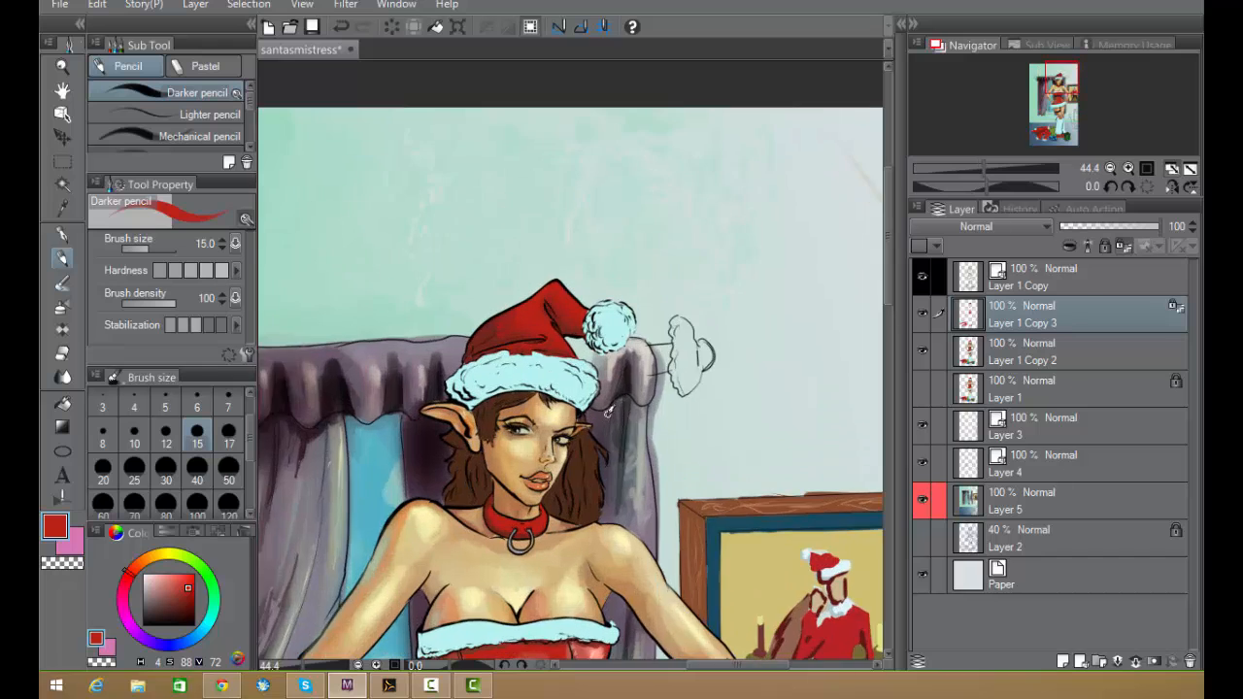
- Choose a muted orange (H 27, S 60, V 84) as the highlight color for the Santa hat
{"action": "scroll", "coordinate": [608, 412], "scroll_direction": "up", "scroll_amount": 3}
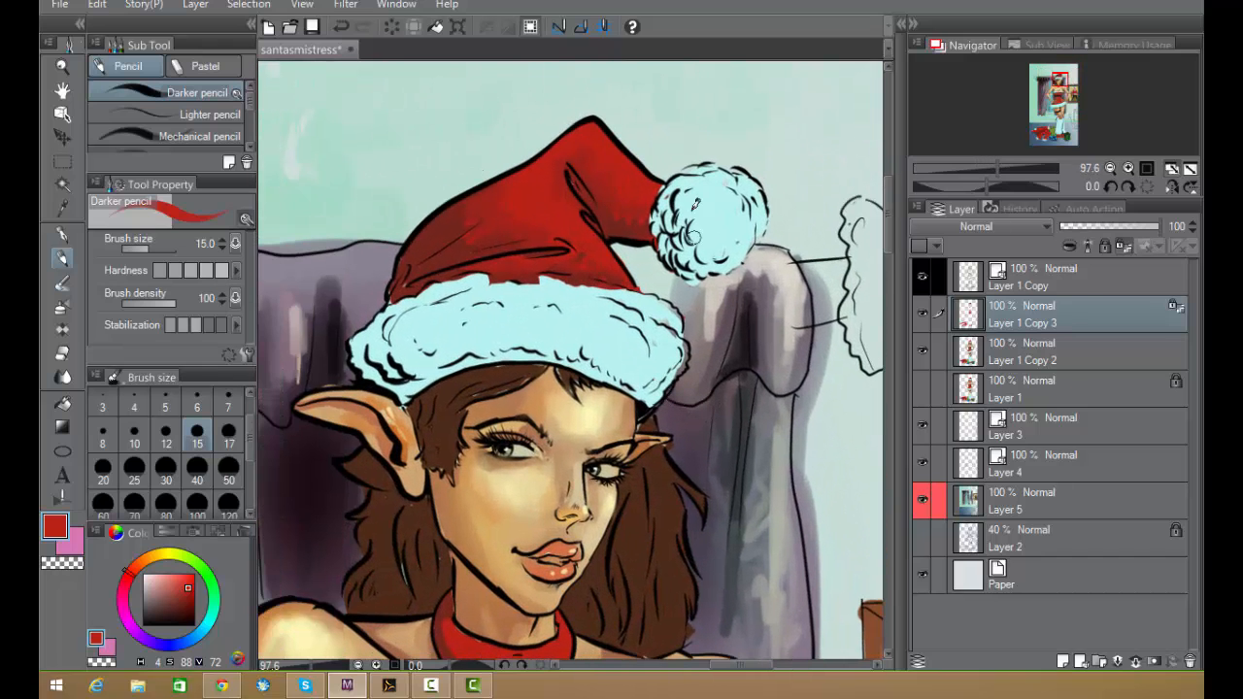
{"action": "scroll", "coordinate": [672, 355], "scroll_direction": "down", "scroll_amount": 2}
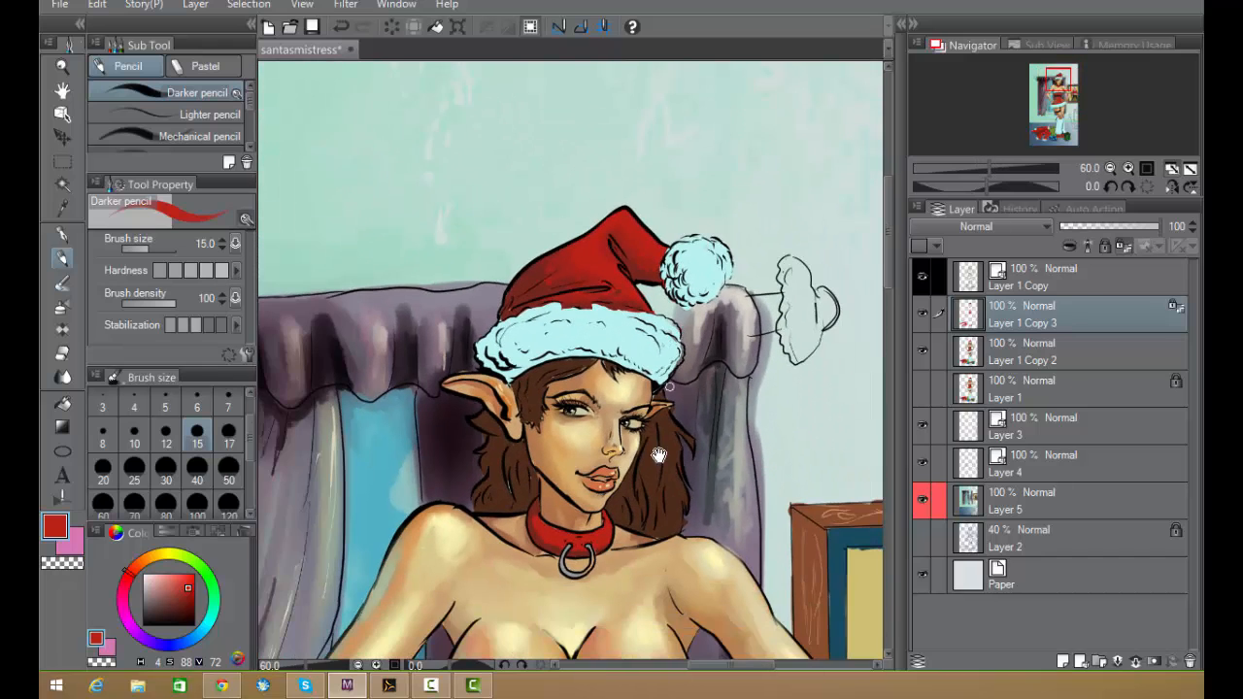
{"action": "left_click_drag", "start_coordinate": [659, 454], "coordinate": [625, 187]}
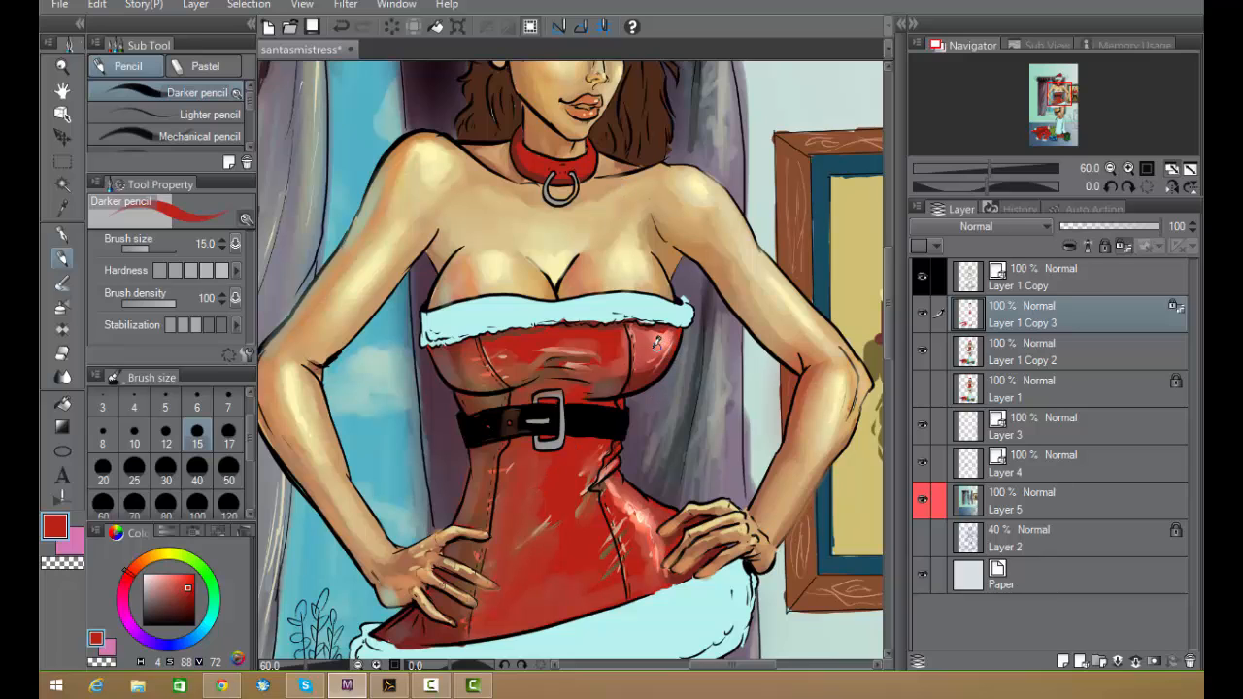
{"action": "left_click", "coordinate": [175, 586]}
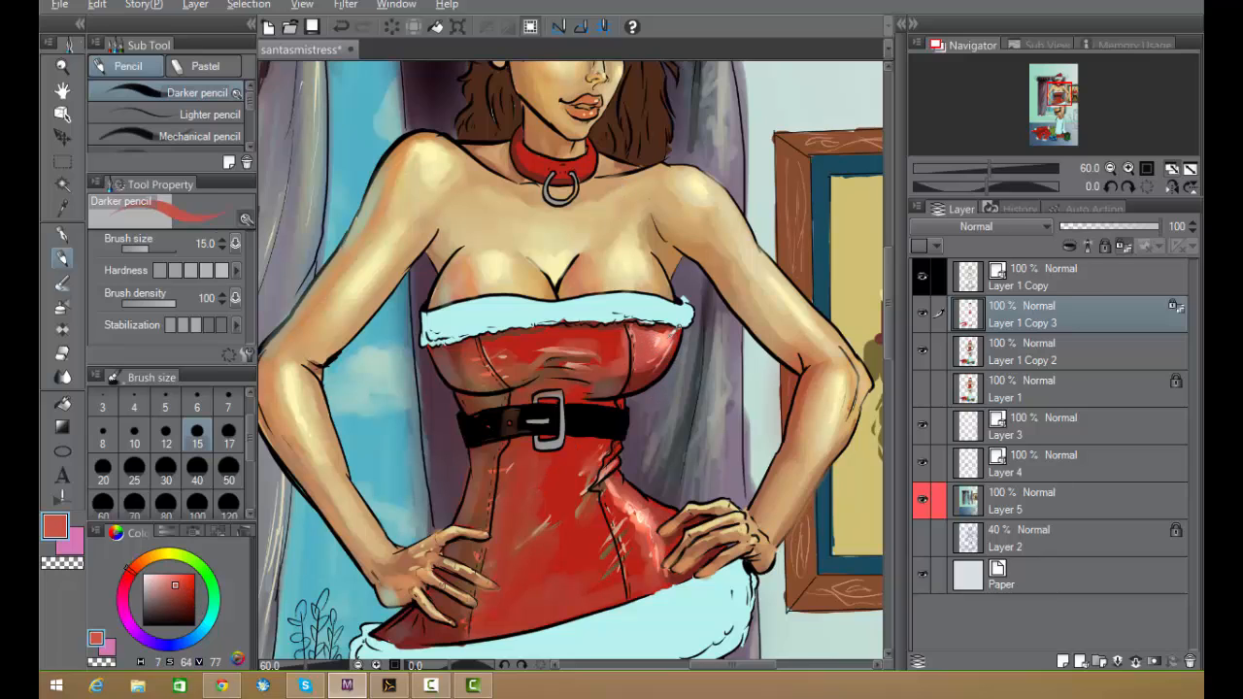
{"action": "left_click", "coordinate": [670, 331], "text": "alt"}
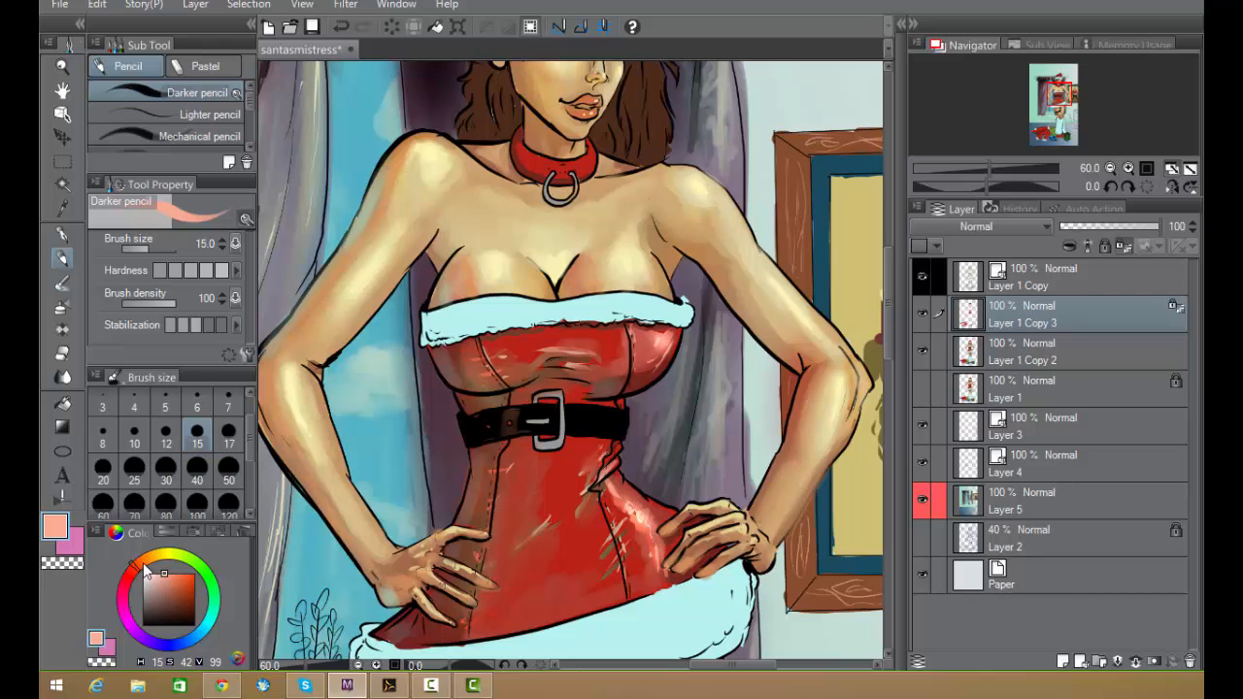
{"action": "left_click_drag", "start_coordinate": [700, 242], "coordinate": [641, 435]}
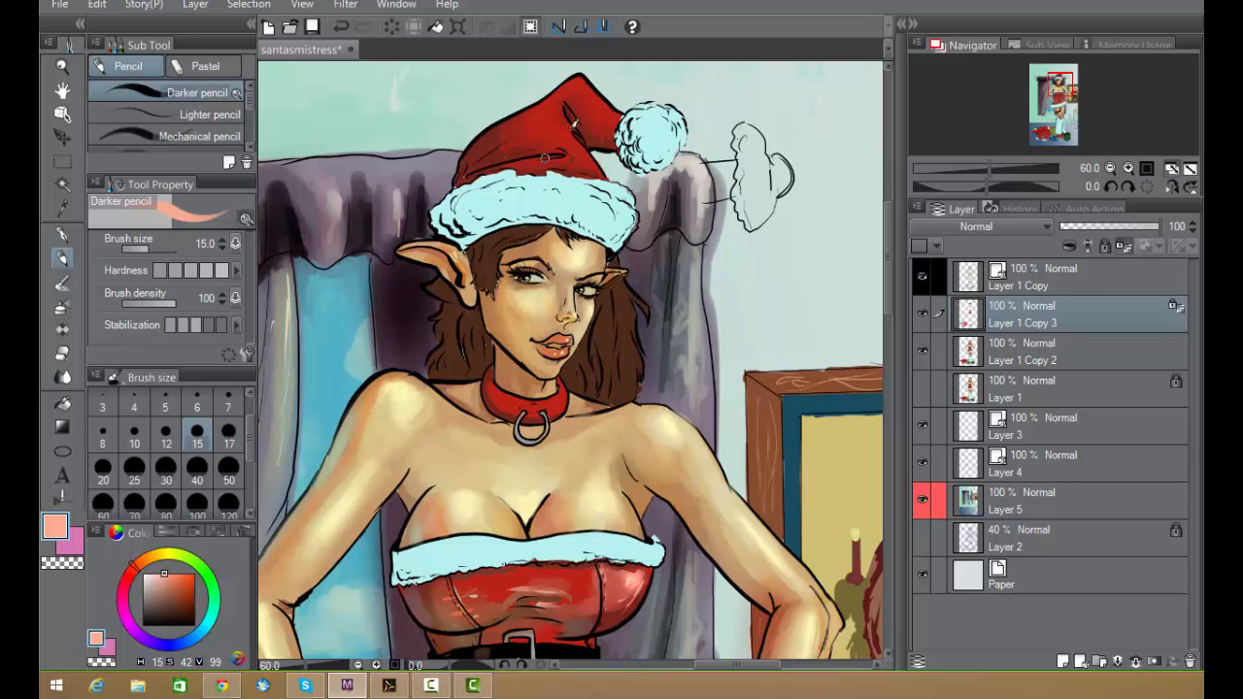
{"action": "left_click", "coordinate": [143, 562]}
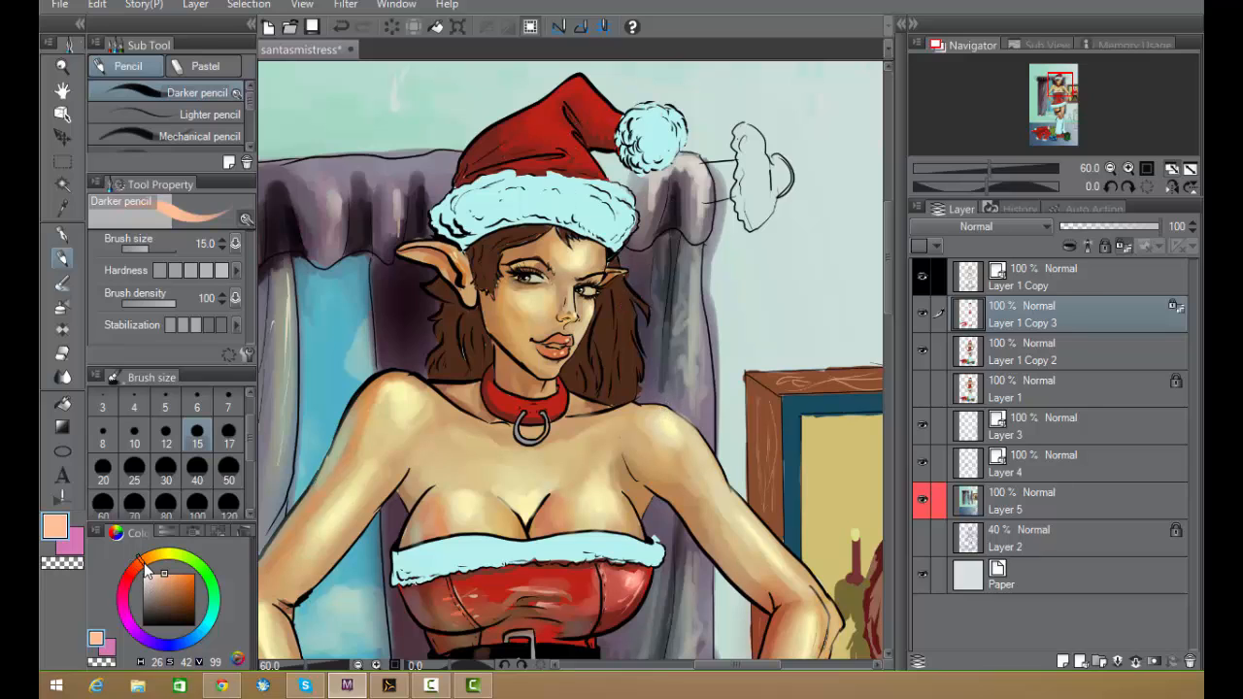
{"action": "left_click", "coordinate": [143, 563]}
{"action": "left_click_drag", "start_coordinate": [165, 581], "coordinate": [174, 582]}
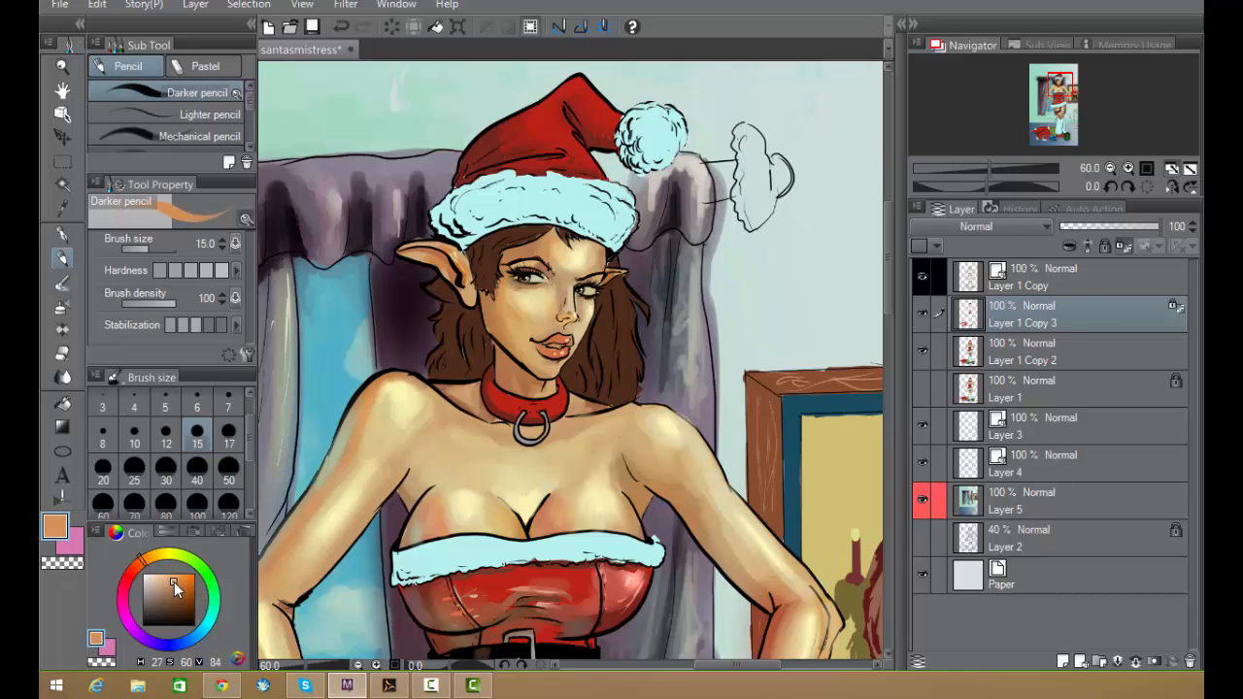
- Paint orange highlights along the Santa hat's folds, trying Transparent watercolor and using the Darker pencil at size 15
{"action": "scroll", "coordinate": [674, 292], "scroll_direction": "down", "scroll_amount": 2}
{"action": "scroll", "coordinate": [673, 281], "scroll_direction": "up", "scroll_amount": 2}
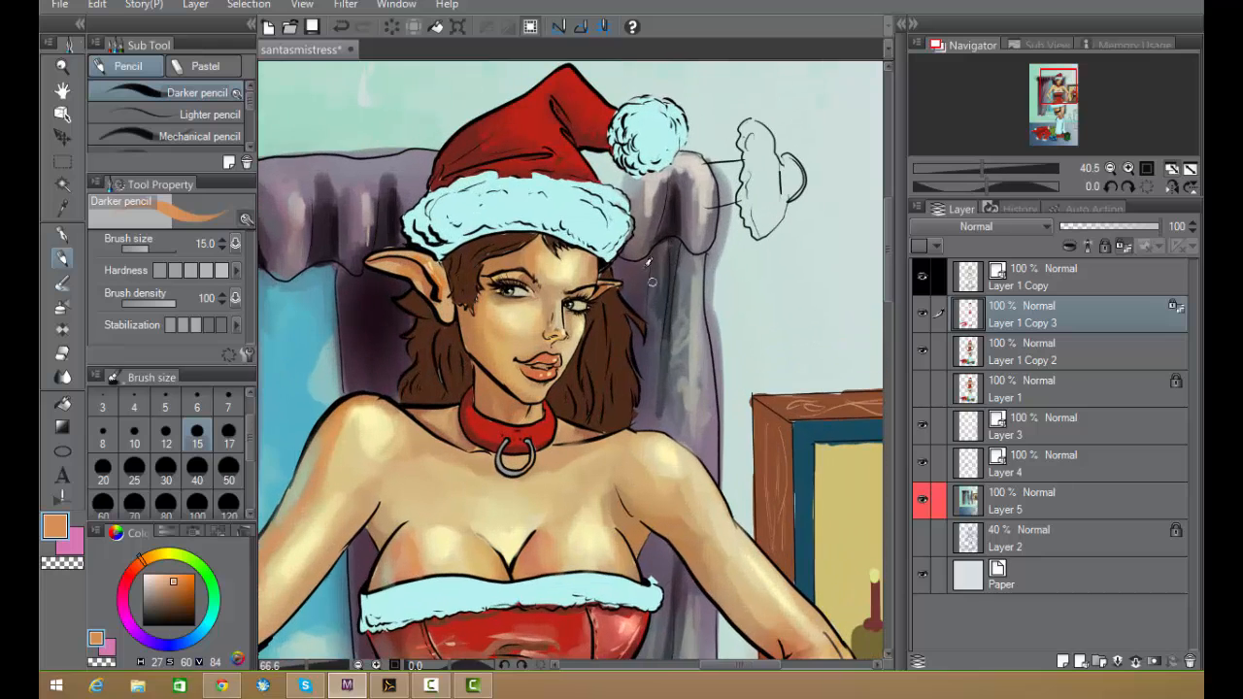
{"action": "left_click_drag", "start_coordinate": [667, 198], "coordinate": [653, 270]}
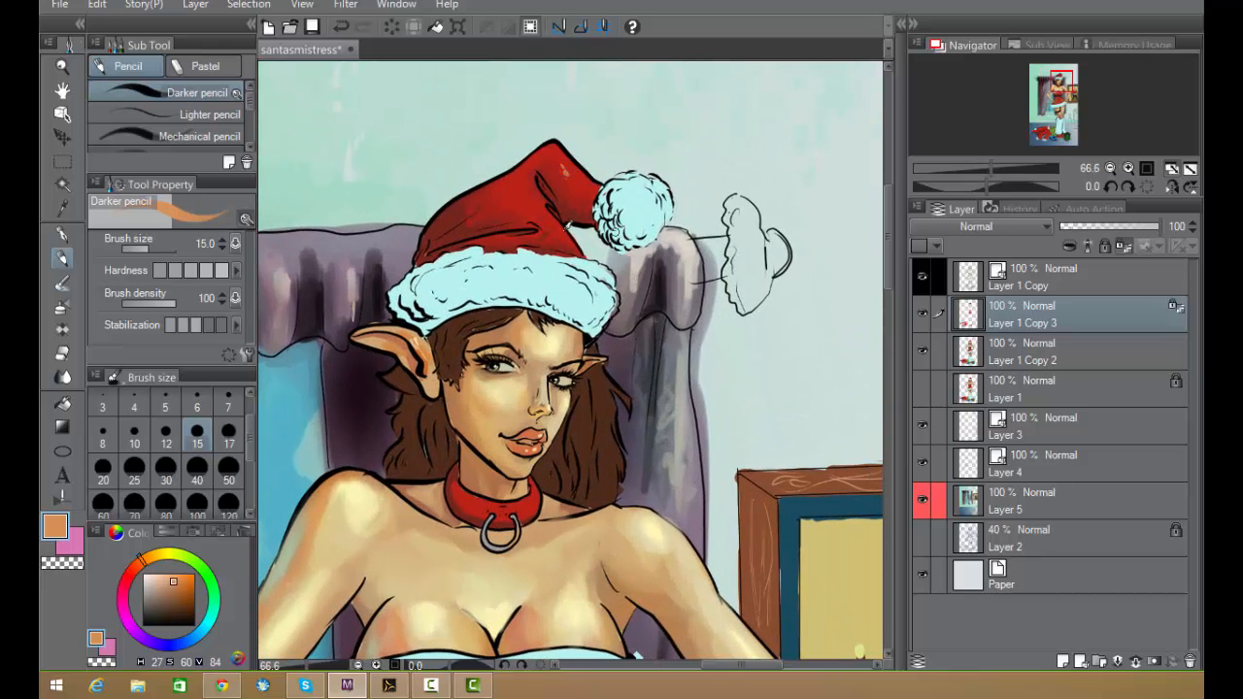
{"action": "left_click", "coordinate": [70, 279]}
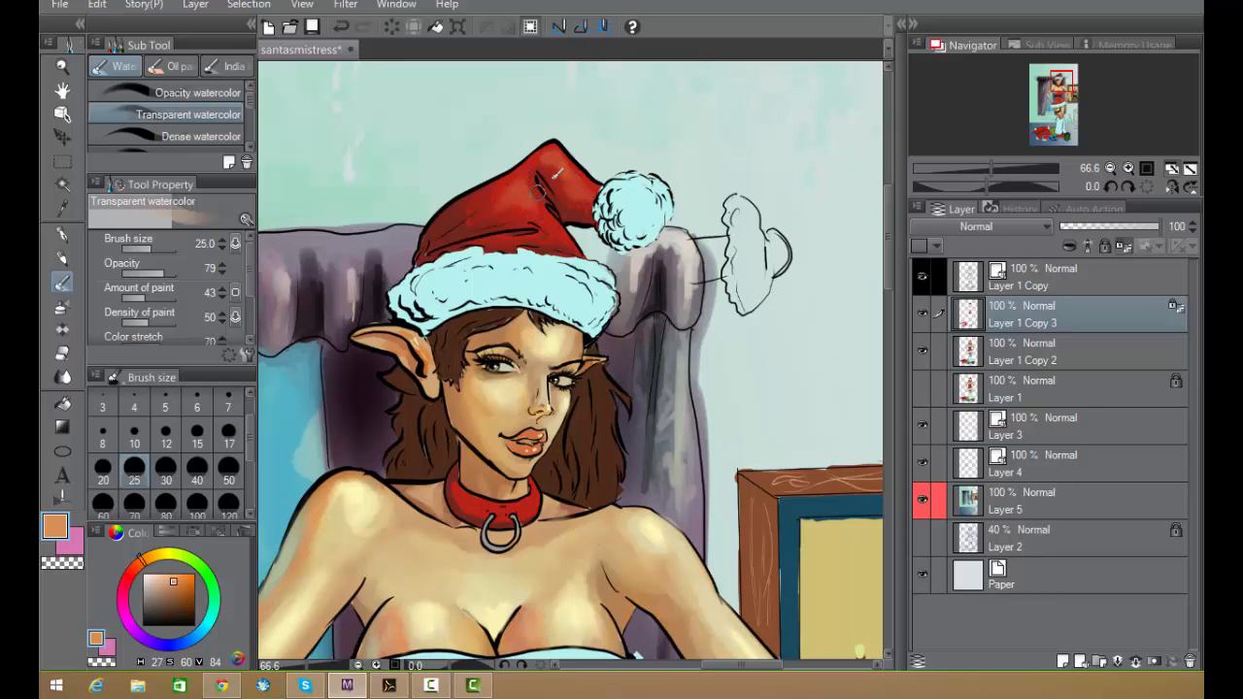
{"action": "key", "text": "p"}
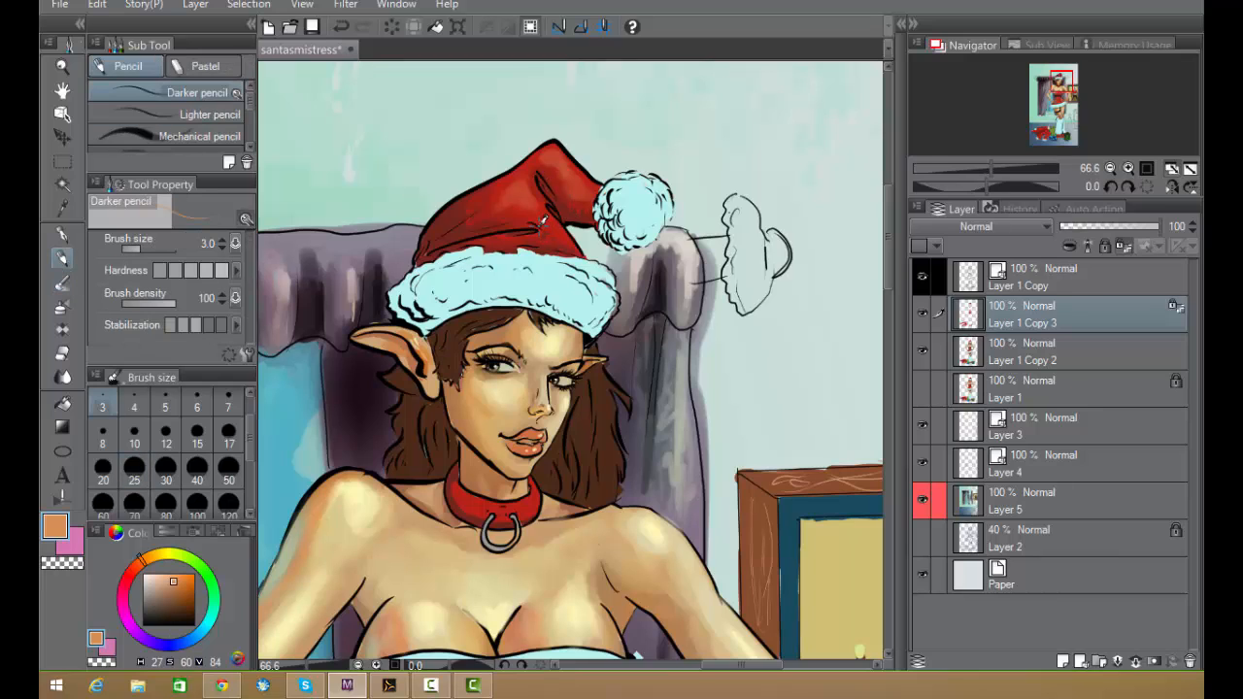
{"action": "key", "text": "bracketright"}
{"action": "key", "text": "bracketright"}
{"action": "key", "text": "bracketright"}
{"action": "key", "text": "bracketright"}
{"action": "key", "text": "bracketright"}
{"action": "key", "text": "bracketright"}
{"action": "key", "text": "bracketright"}
{"action": "key", "text": "bracketright"}
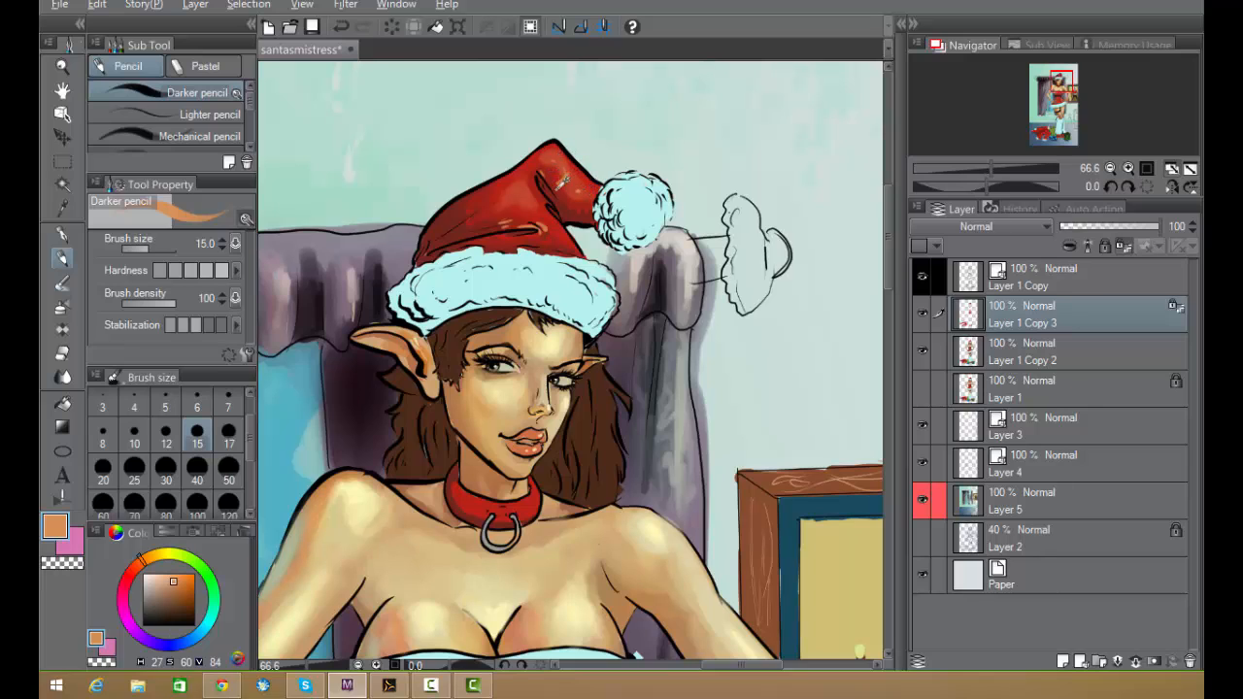
- Sample a dark red from the hat and blend the orange highlights into its folds with the Darker pencil
{"action": "left_click", "coordinate": [561, 181], "text": "alt"}
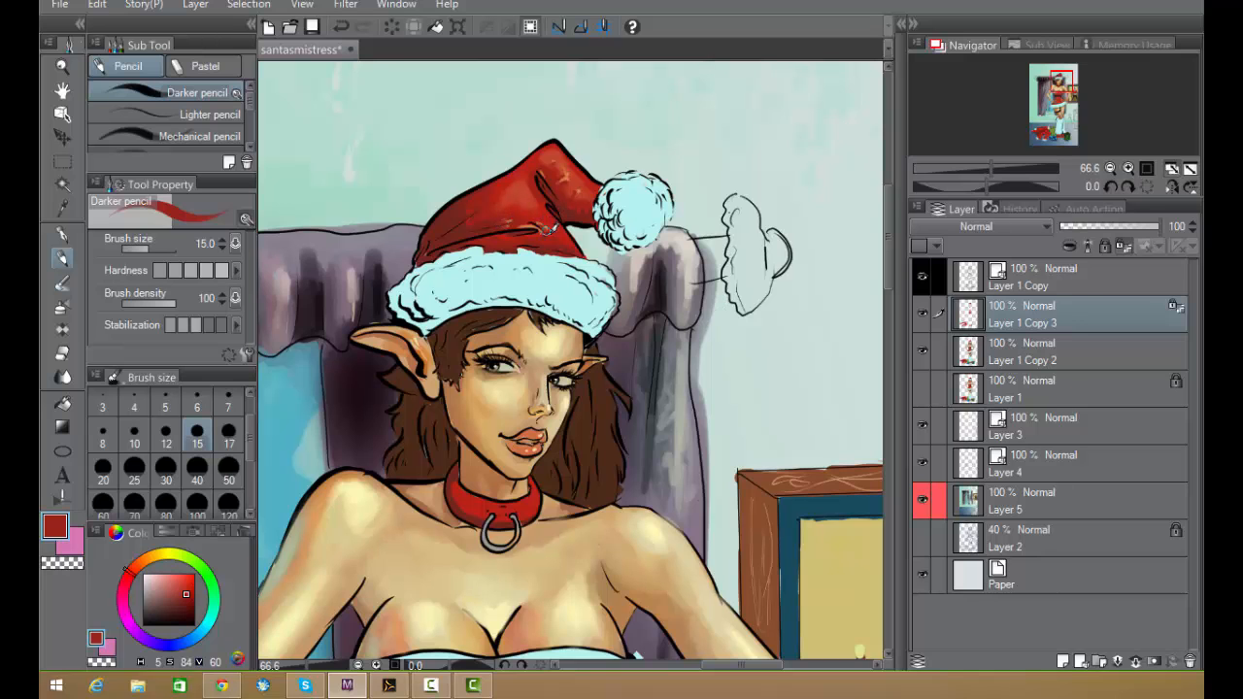
{"action": "scroll", "coordinate": [840, 208], "scroll_direction": "down", "scroll_amount": 5}
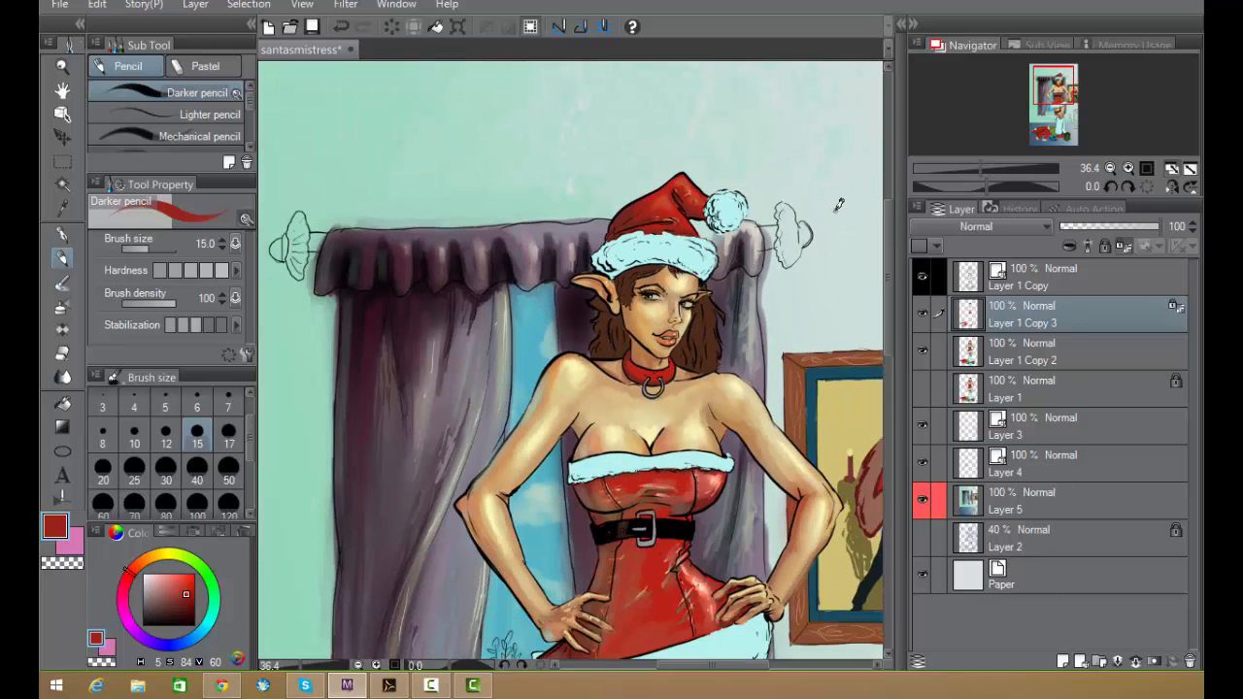
{"action": "scroll", "coordinate": [804, 270], "scroll_direction": "up", "scroll_amount": 4}
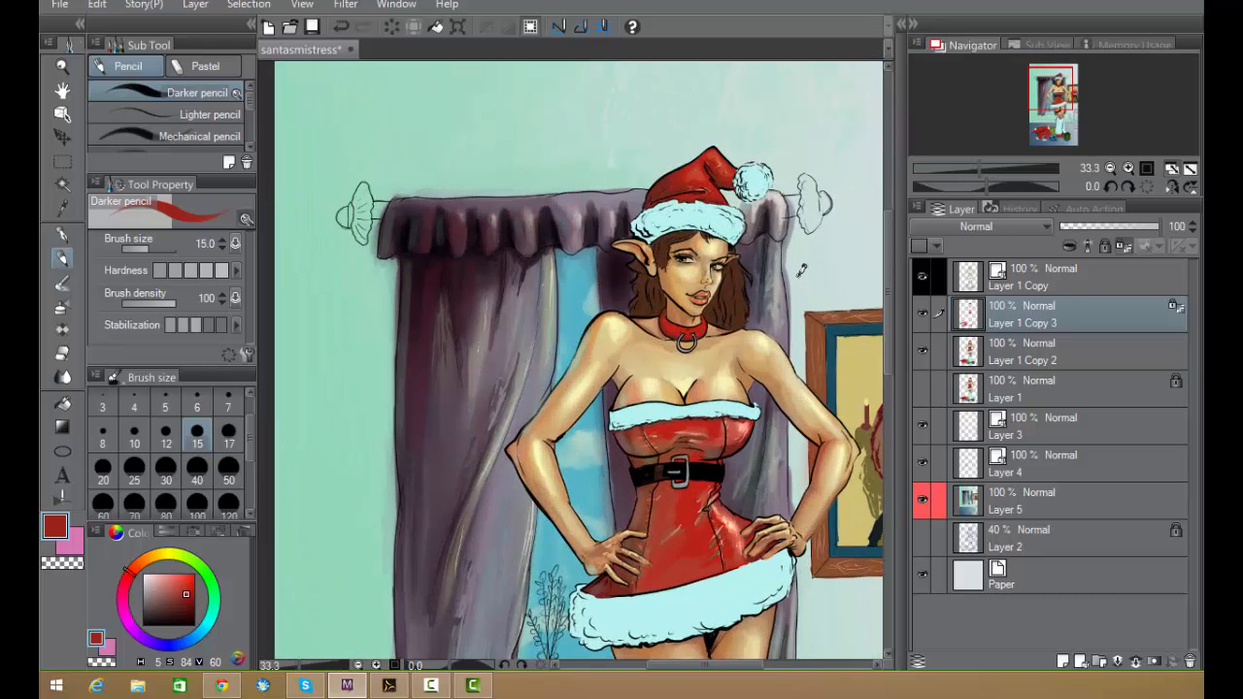
{"action": "scroll", "coordinate": [693, 308], "scroll_direction": "up", "scroll_amount": 2}
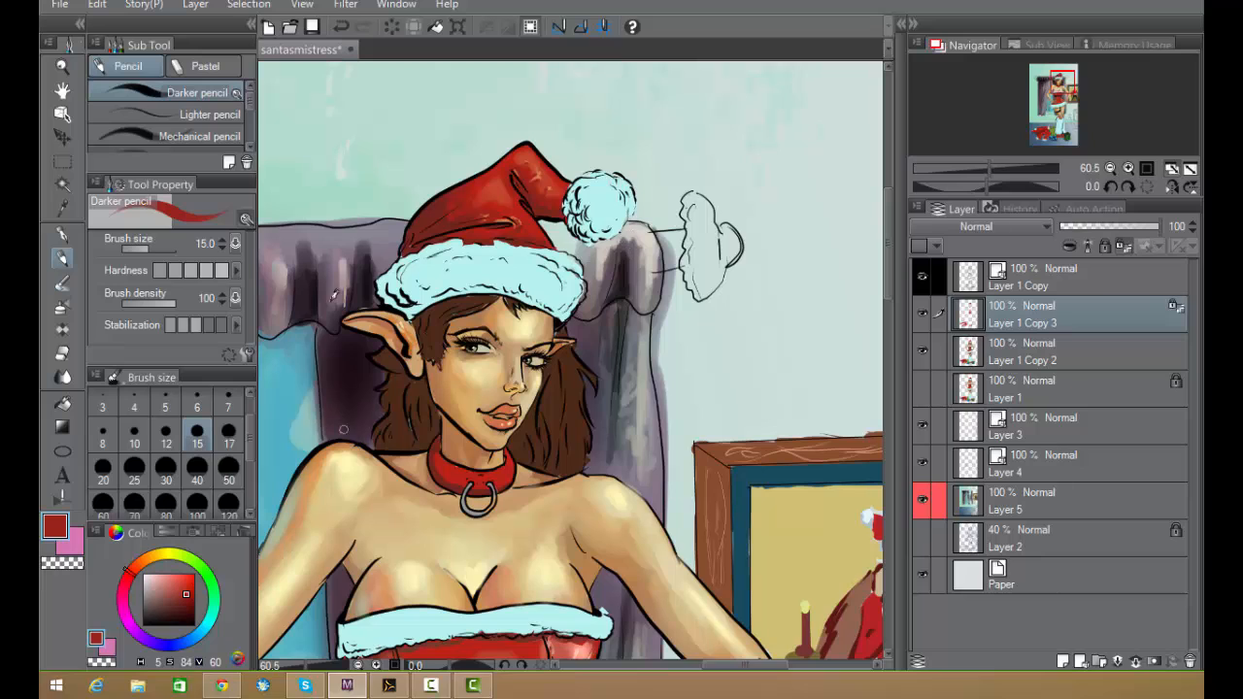
- Add a faint golden orange (H 37, S 60, V 81) glow to the hat with the size 120 Shadow airbrush in Add (Glow) mode
{"action": "left_click", "coordinate": [64, 306]}
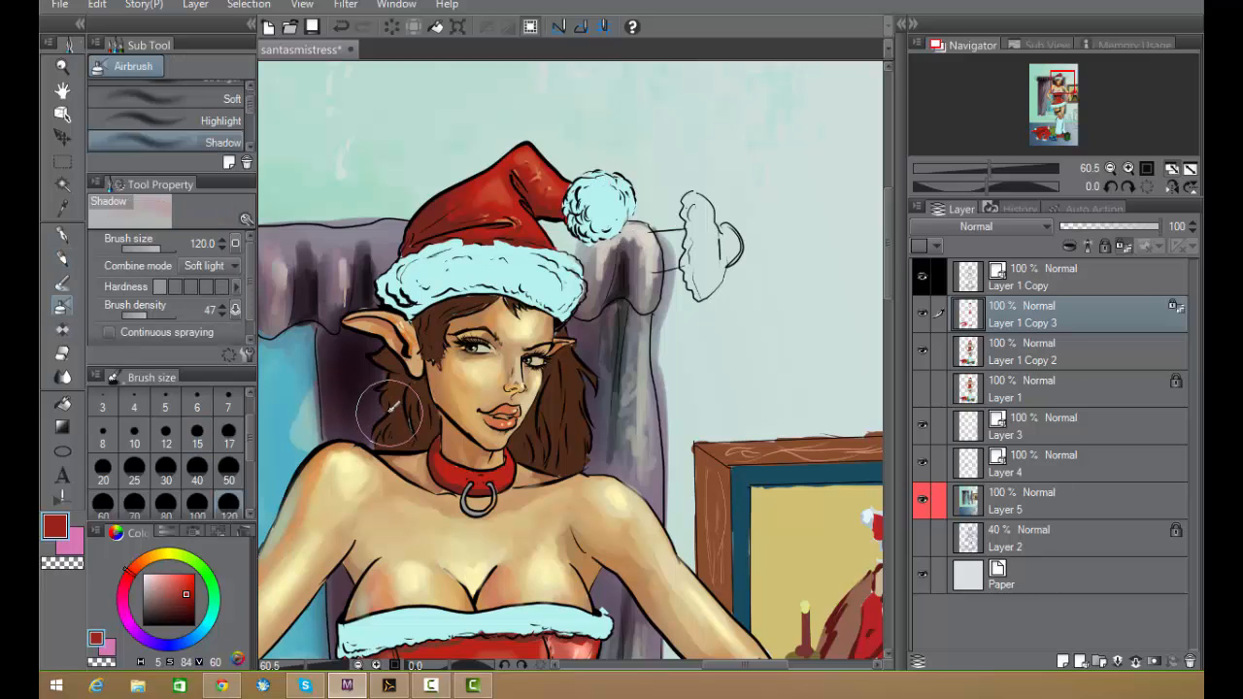
{"action": "left_click", "coordinate": [232, 270]}
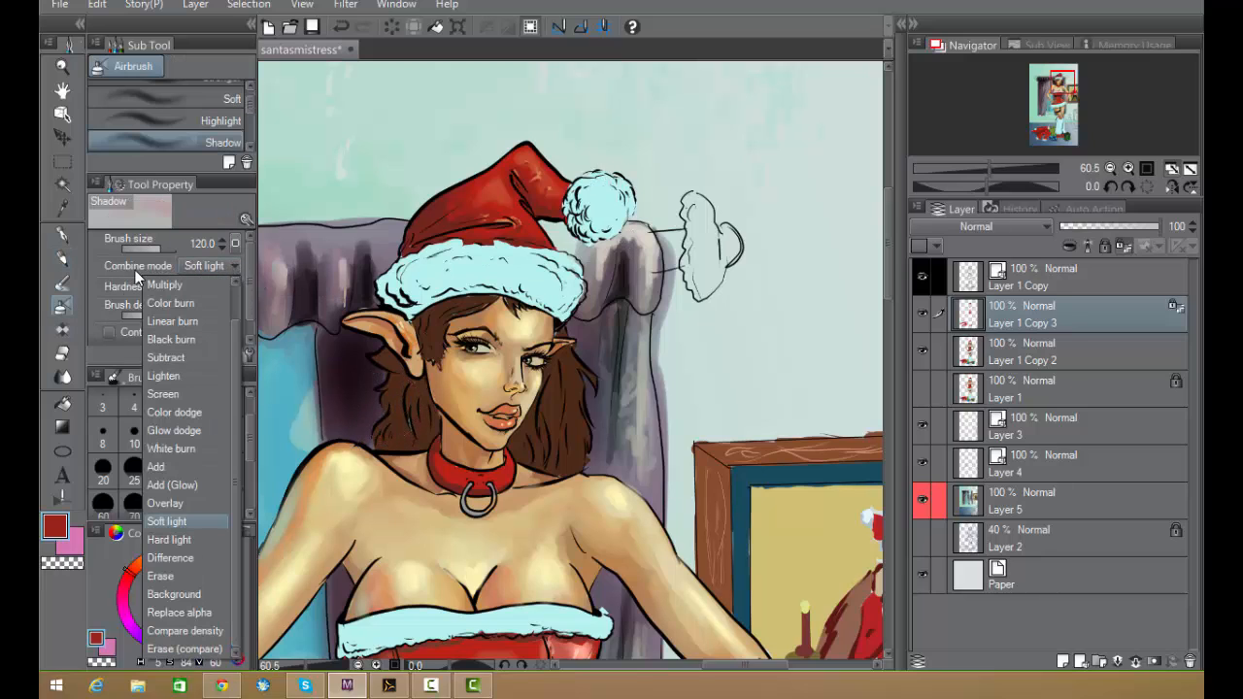
{"action": "left_click", "coordinate": [187, 485]}
{"action": "left_click", "coordinate": [173, 582]}
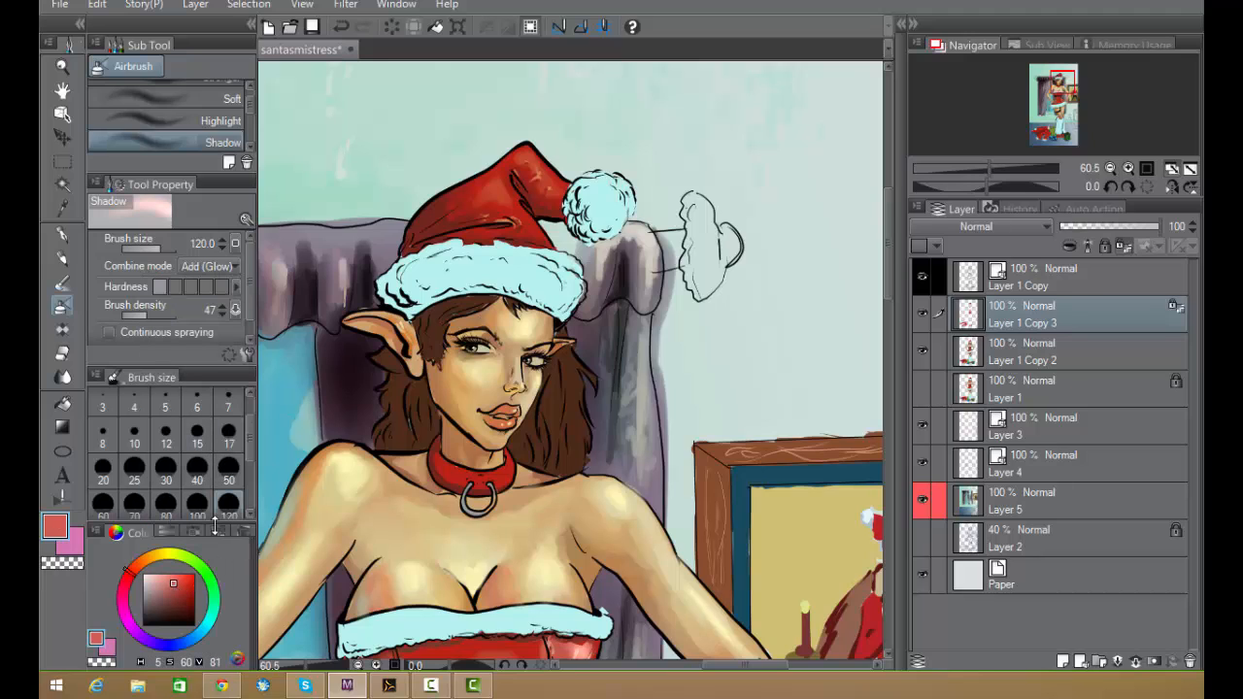
{"action": "left_click", "coordinate": [150, 558]}
{"action": "mouse_move", "coordinate": [546, 183]}
{"action": "left_mouse_down"}
{"action": "mouse_move", "coordinate": [526, 163]}
{"action": "mouse_move", "coordinate": [482, 205]}
{"action": "left_mouse_up"}
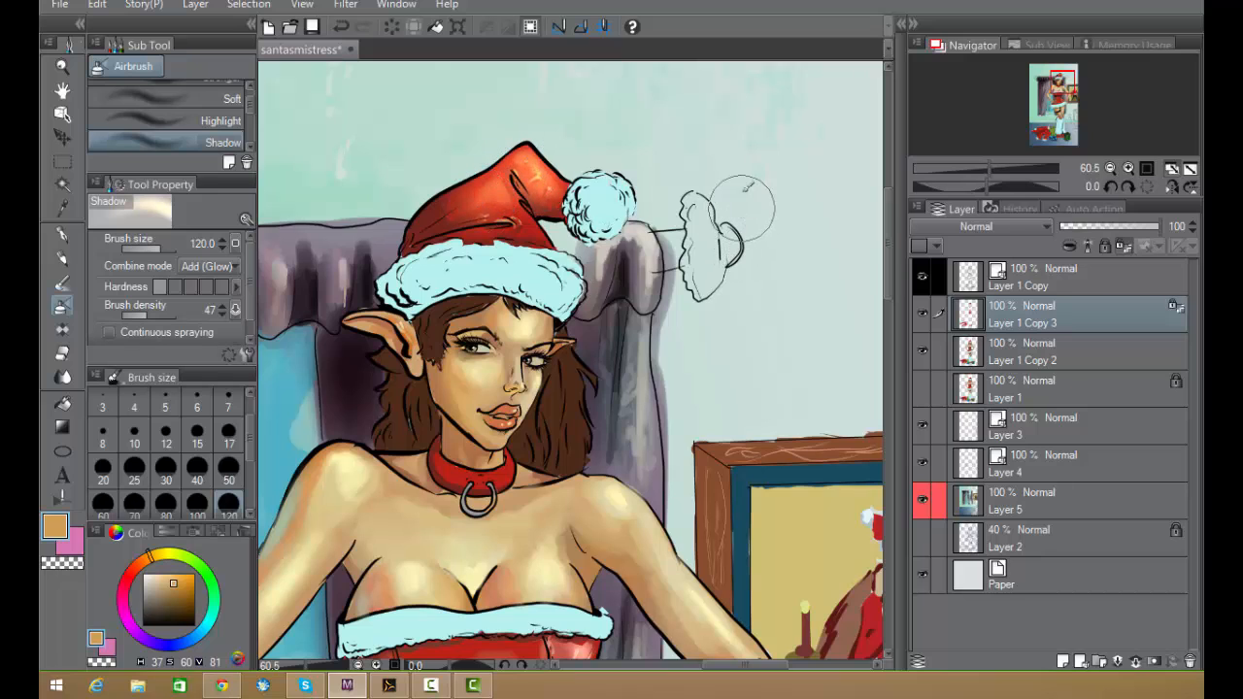
{"action": "key", "text": "ctrl+z"}
{"action": "left_click", "coordinate": [501, 201]}
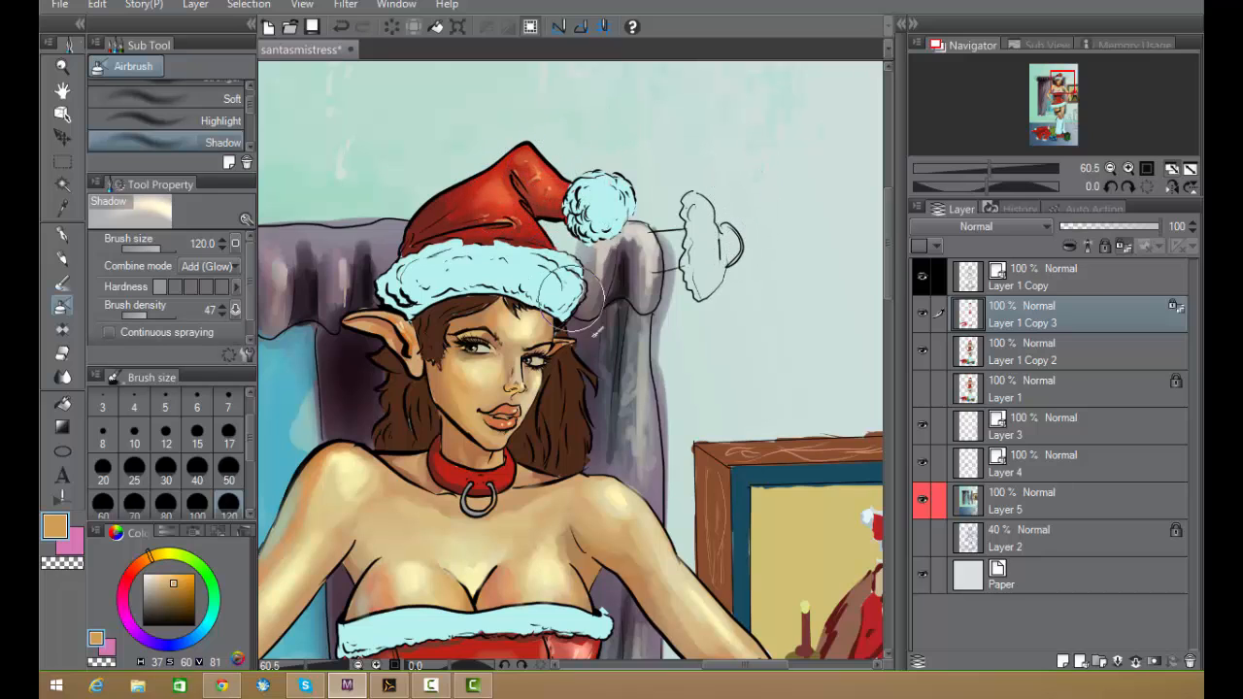
{"action": "scroll", "coordinate": [721, 267], "scroll_direction": "down", "scroll_amount": 3}
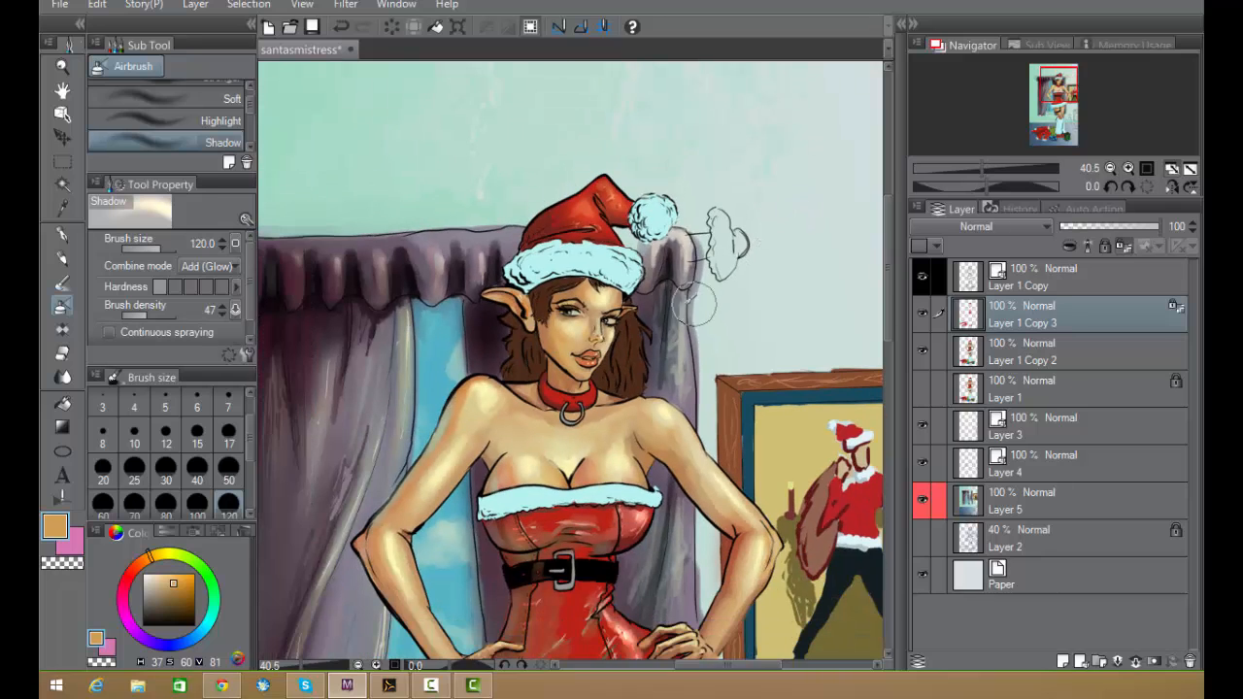
{"action": "scroll", "coordinate": [672, 301], "scroll_direction": "up", "scroll_amount": 2}
{"action": "scroll", "coordinate": [672, 304], "scroll_direction": "up", "scroll_amount": 1}
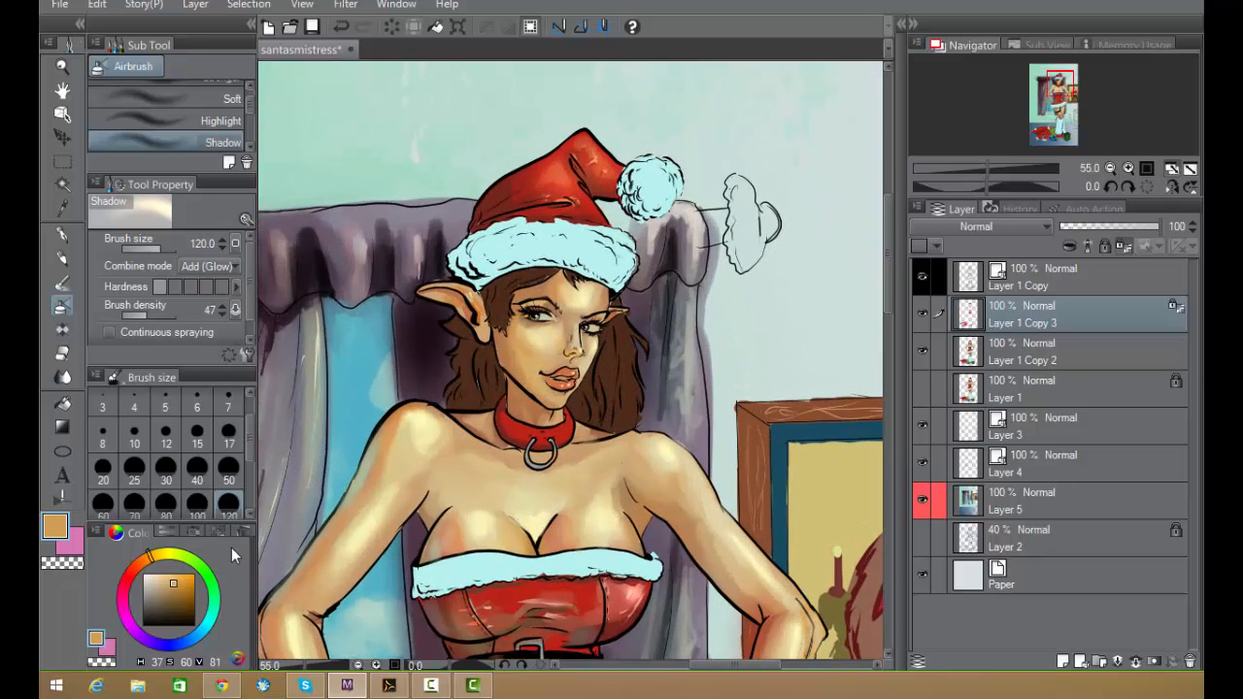
- Set the Shadow airbrush to Soft light, brush warm light over the hat, and try a sampled pale green before undoing it
{"action": "left_click", "coordinate": [239, 267]}
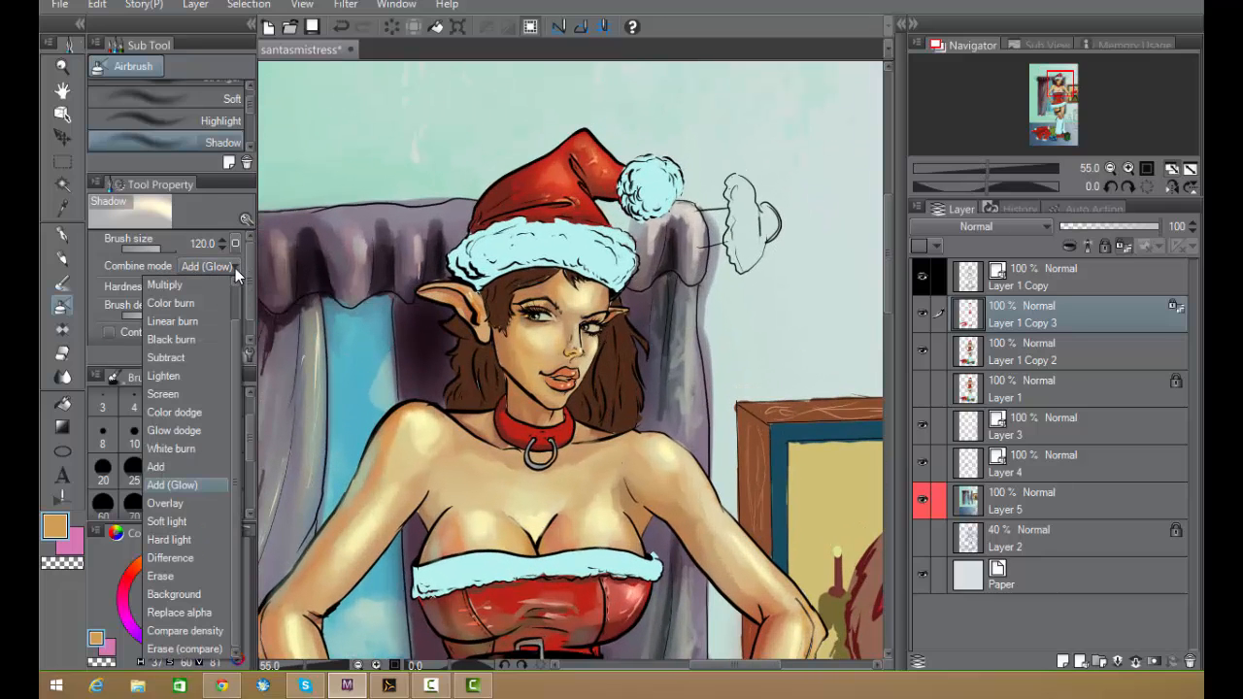
{"action": "left_click", "coordinate": [177, 522]}
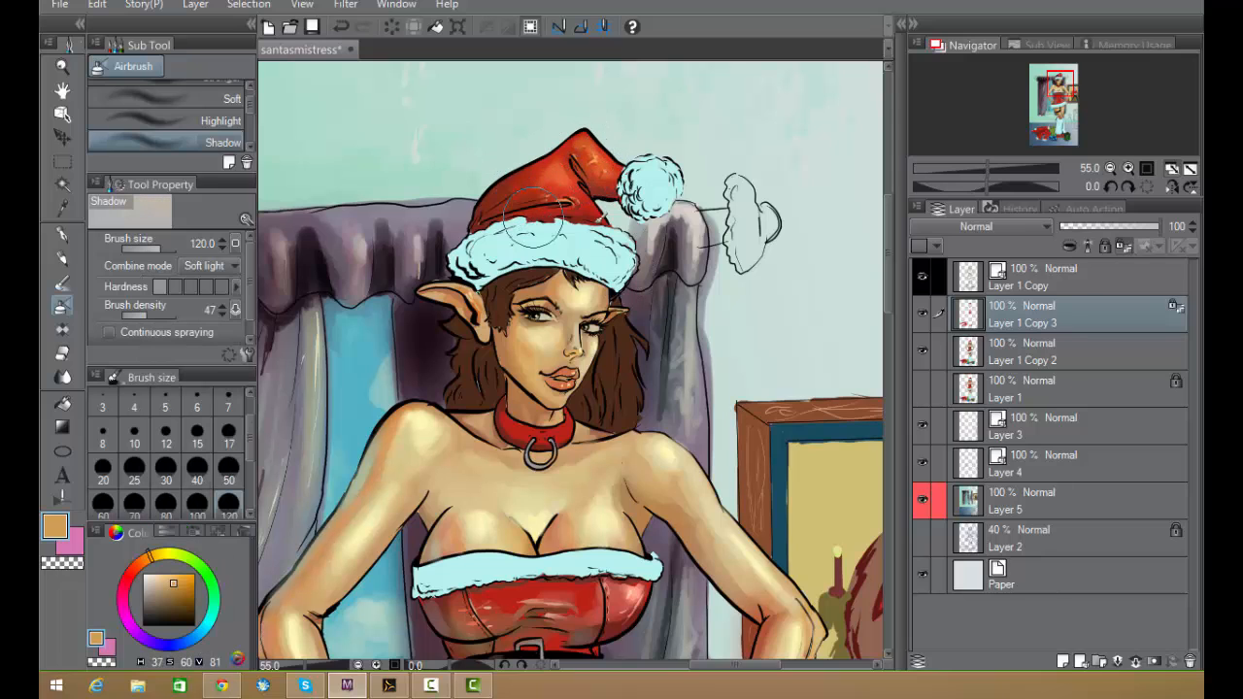
{"action": "left_click", "coordinate": [484, 233], "text": "alt"}
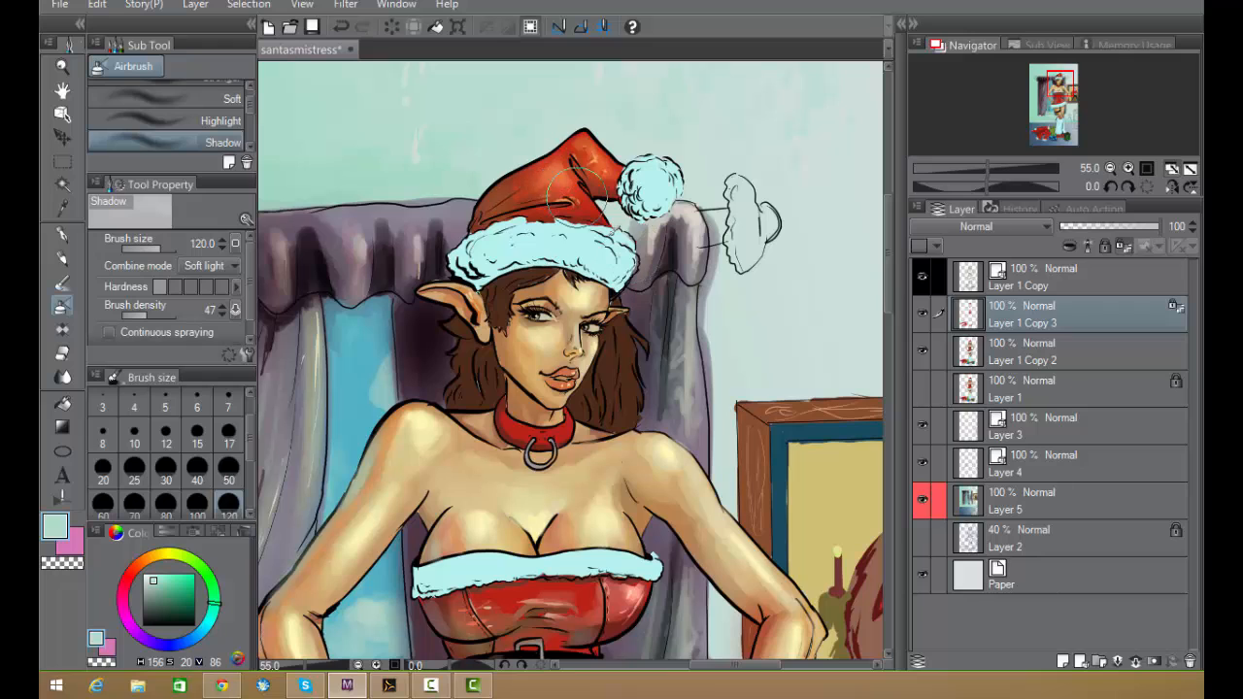
{"action": "key", "text": "ctrl+z"}
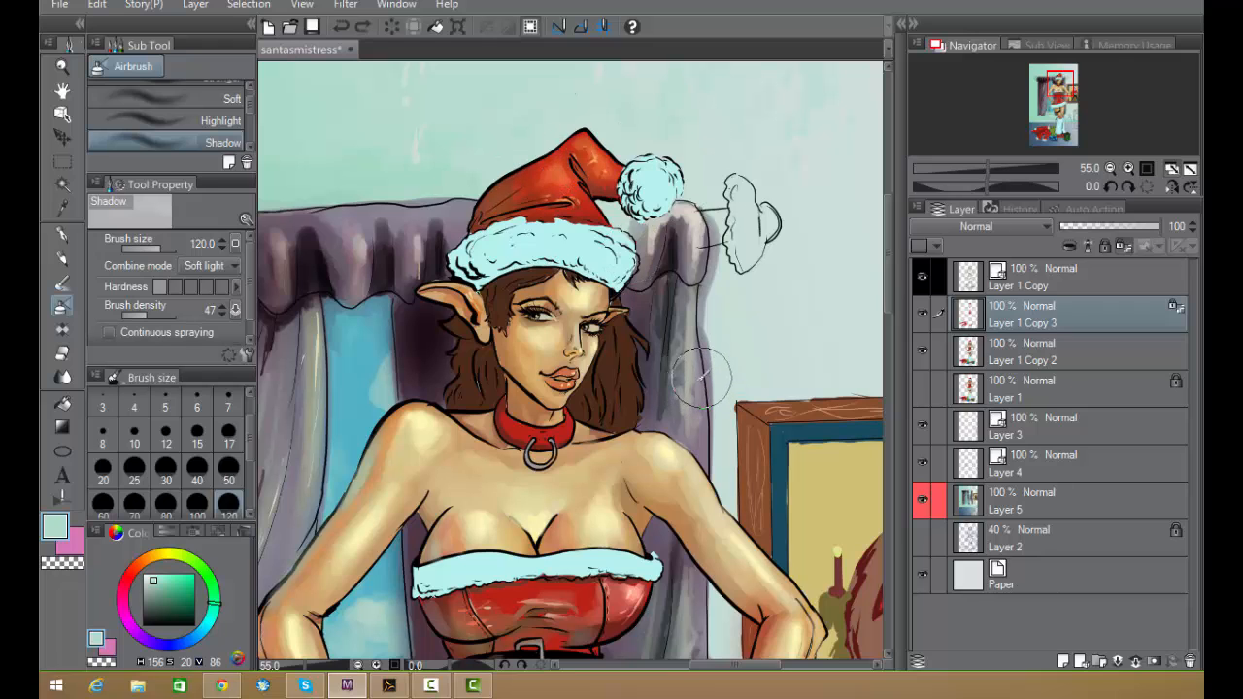
{"action": "left_click_drag", "start_coordinate": [689, 448], "coordinate": [646, 251]}
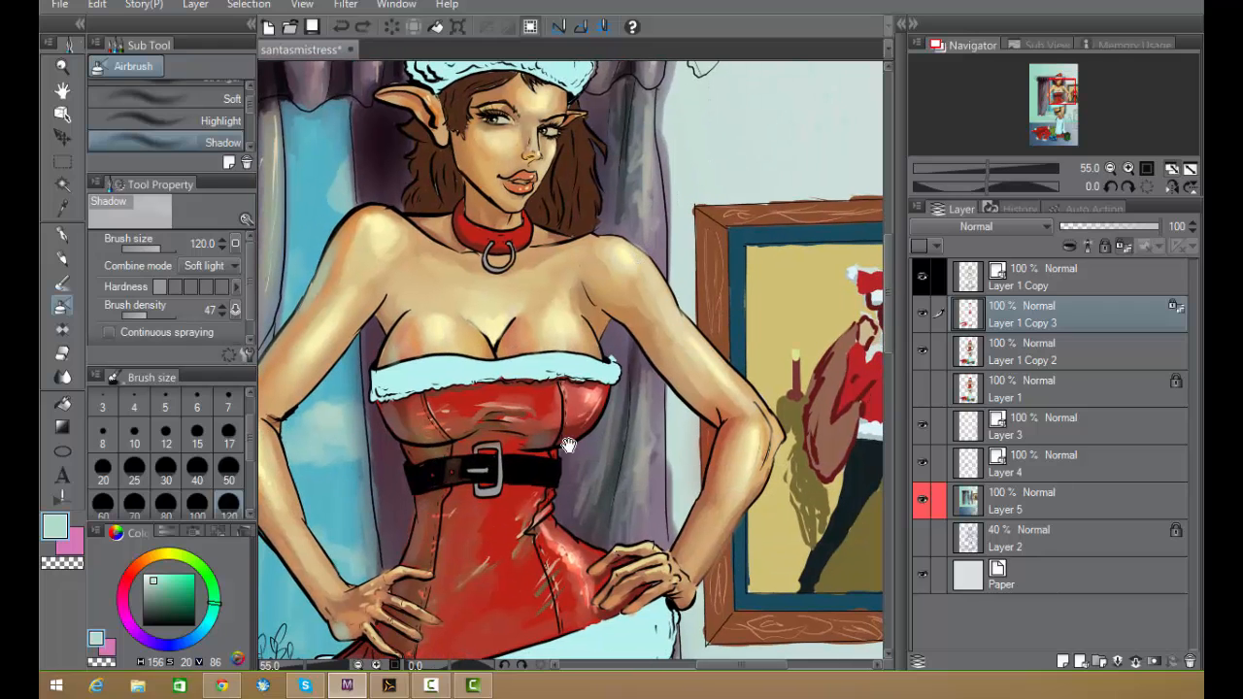
{"action": "left_click_drag", "start_coordinate": [539, 278], "coordinate": [600, 392]}
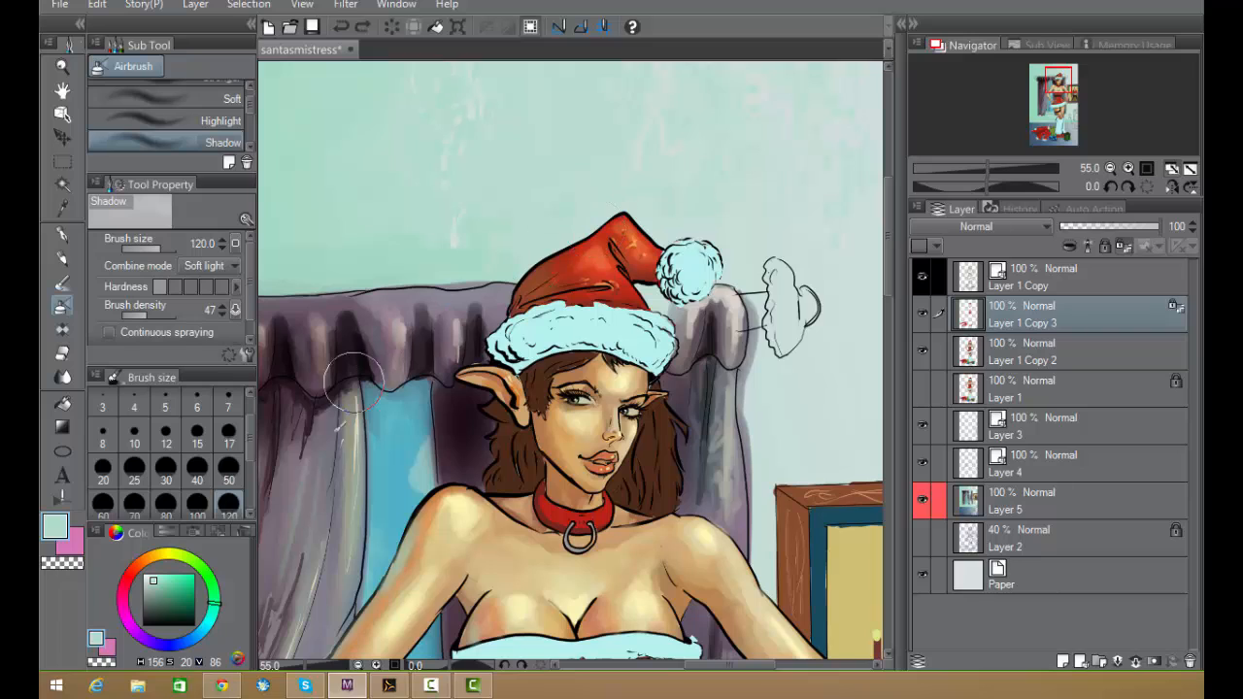
- Sample the pale green wall color and brush it along the hat's outer edge with Transparent watercolor at size 25
{"action": "left_click", "coordinate": [62, 282]}
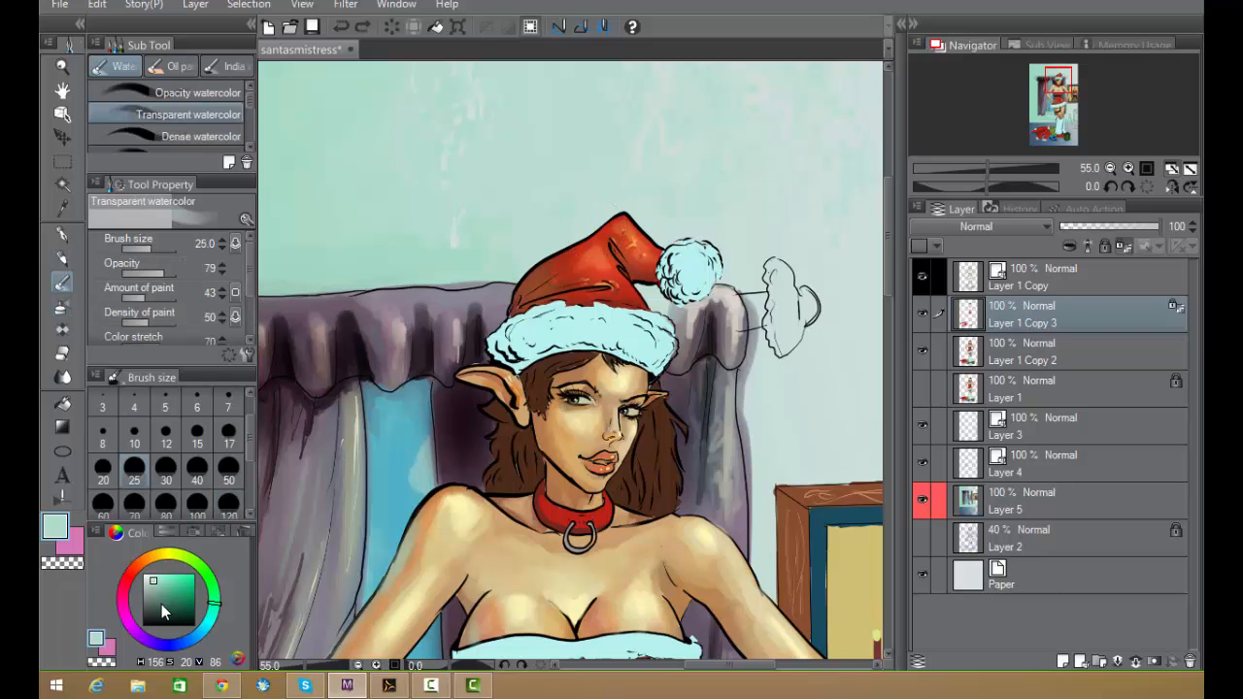
{"action": "left_click", "coordinate": [162, 605]}
{"action": "left_click", "coordinate": [422, 218], "text": "alt"}
{"action": "mouse_move", "coordinate": [524, 291]}
{"action": "left_mouse_down"}
{"action": "mouse_move", "coordinate": [550, 256]}
{"action": "mouse_move", "coordinate": [514, 309]}
{"action": "mouse_move", "coordinate": [548, 259]}
{"action": "mouse_move", "coordinate": [589, 233]}
{"action": "mouse_move", "coordinate": [547, 256]}
{"action": "mouse_move", "coordinate": [578, 241]}
{"action": "left_mouse_up"}
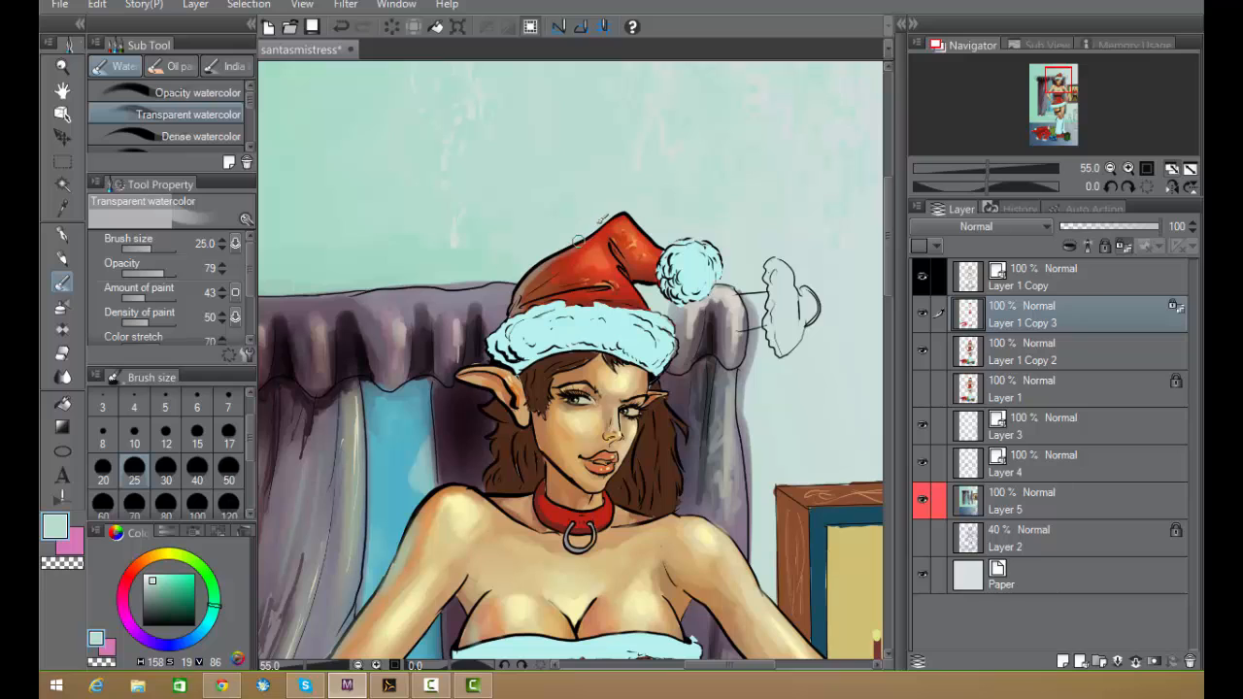
- Switch to the Darker pencil at size 3 and examine the hat's lighting up close and against the whole figure
{"action": "left_click", "coordinate": [62, 257]}
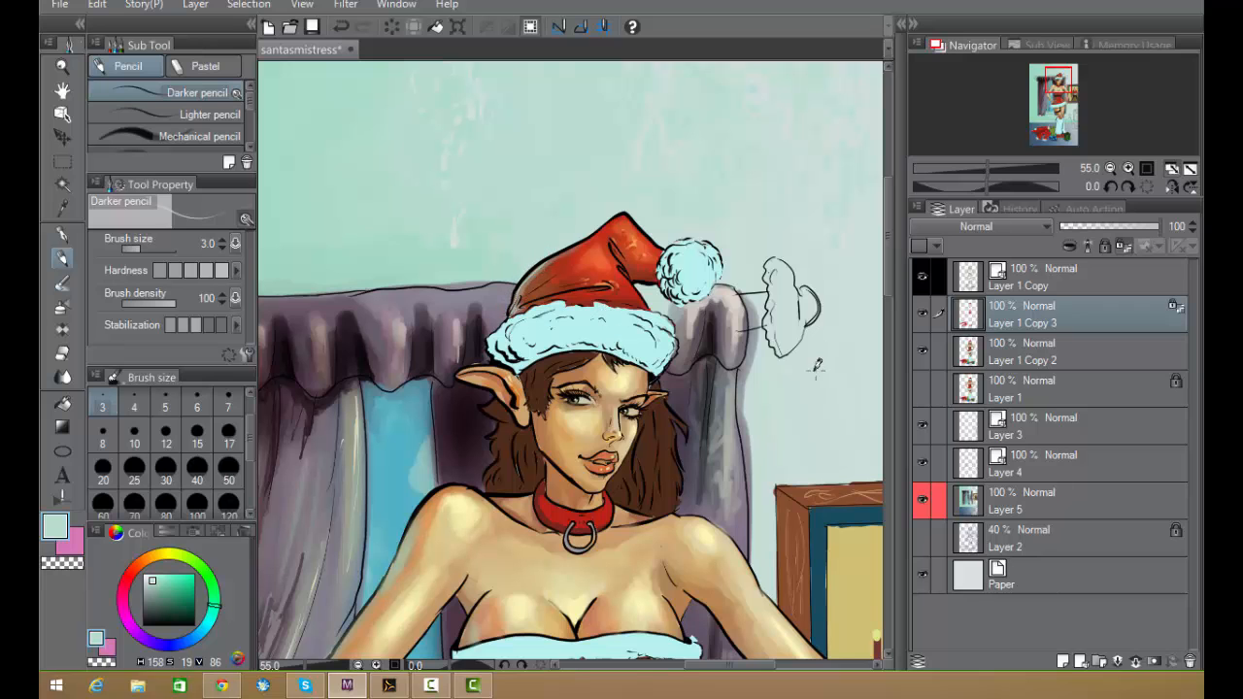
{"action": "scroll", "coordinate": [813, 356], "scroll_direction": "down", "scroll_amount": 4}
{"action": "scroll", "coordinate": [772, 263], "scroll_direction": "up", "scroll_amount": 5}
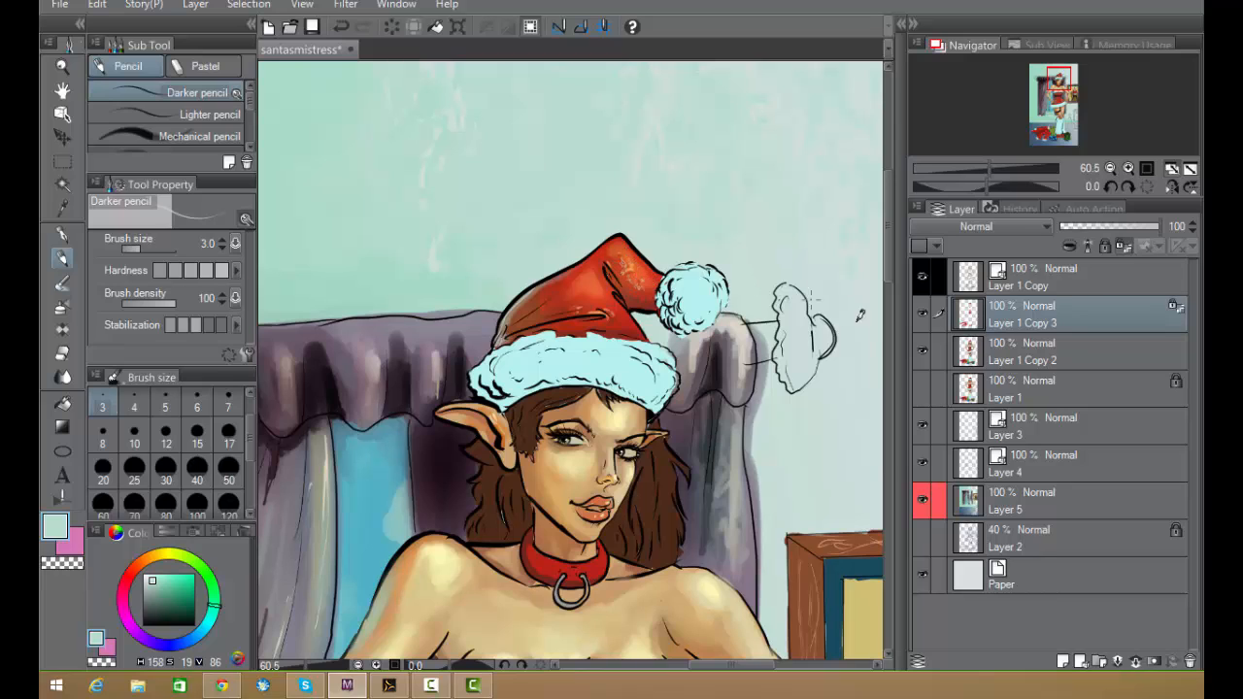
{"action": "scroll", "coordinate": [862, 312], "scroll_direction": "down", "scroll_amount": 4}
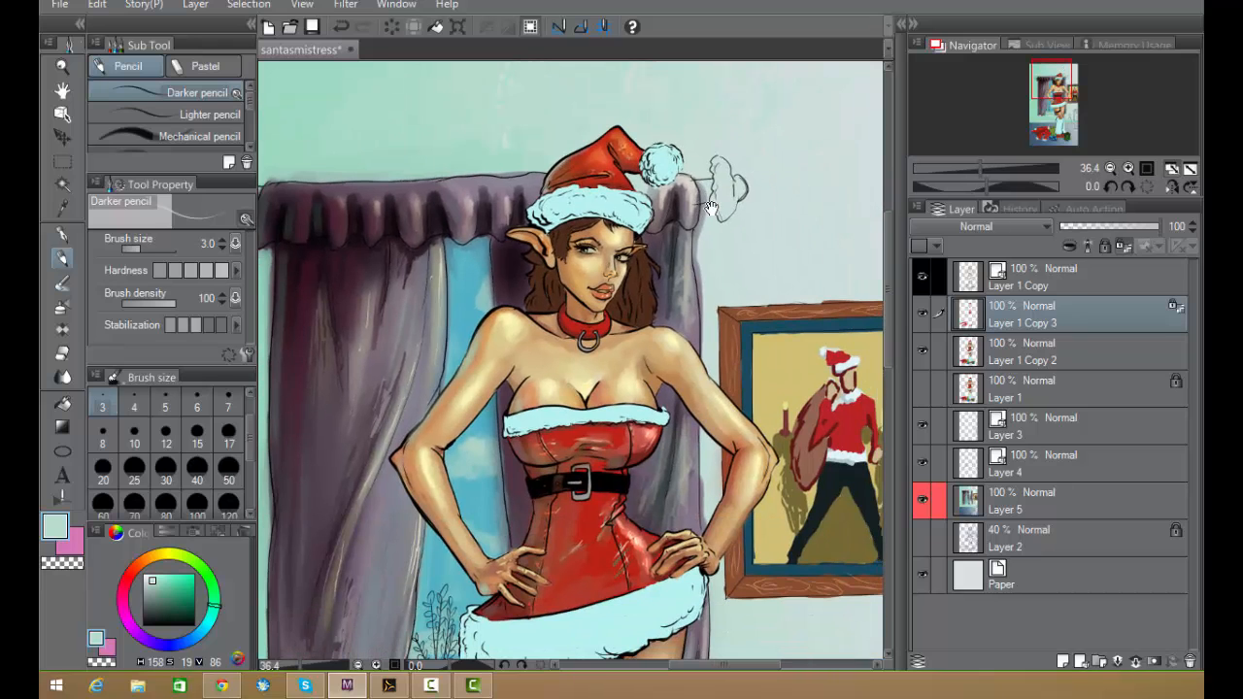
- Draw a pale orange (H 32, S 51, V 89) highlight near the hat's tip with the Darker pencil at size 15
{"action": "scroll", "coordinate": [824, 225], "scroll_direction": "down", "scroll_amount": 2}
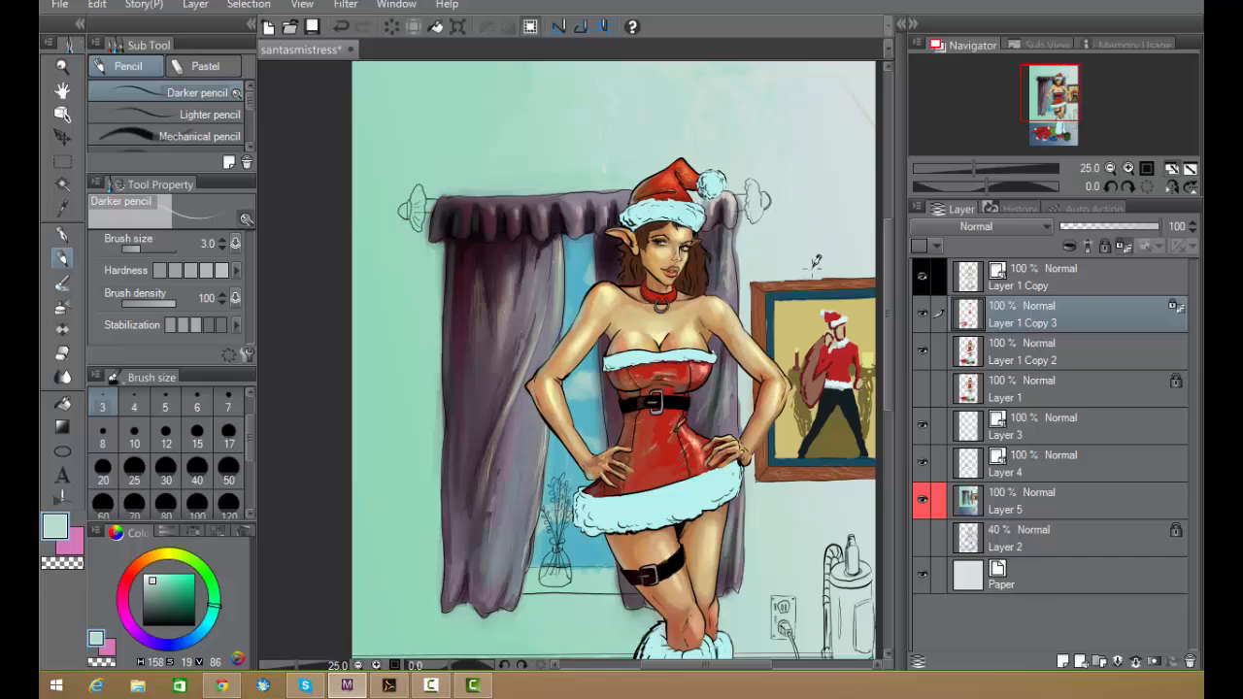
{"action": "left_click_drag", "start_coordinate": [814, 267], "coordinate": [645, 388]}
{"action": "left_click", "coordinate": [440, 339], "text": "alt"}
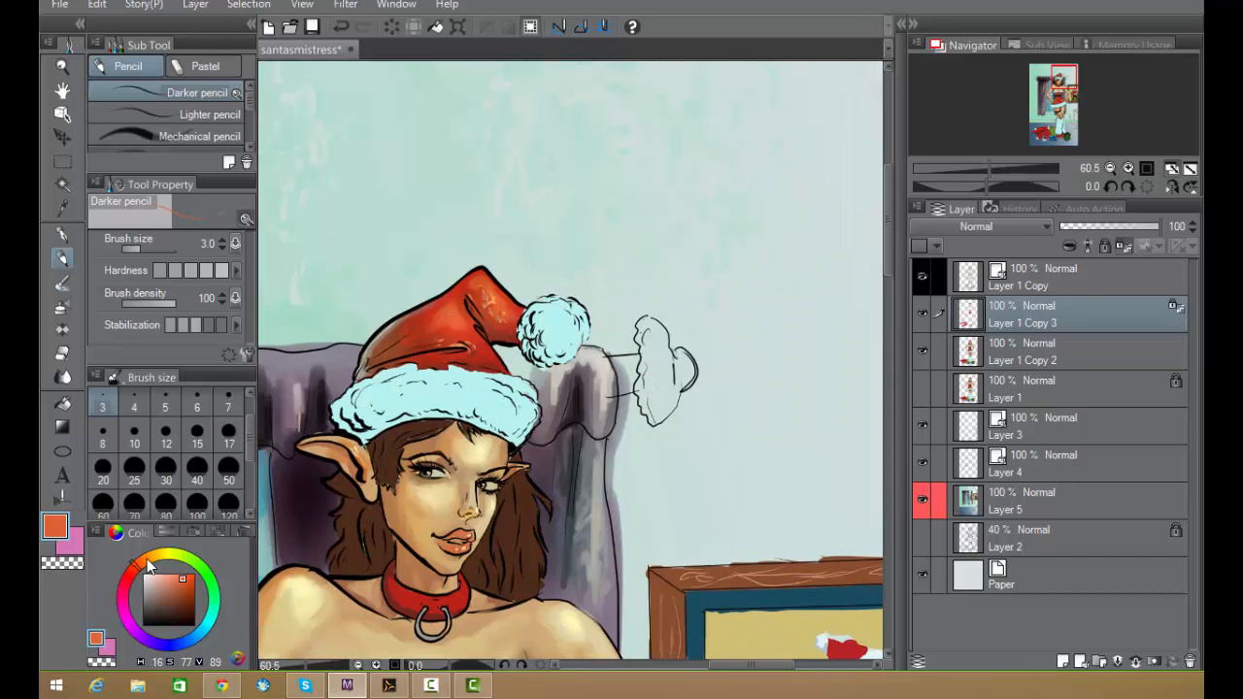
{"action": "left_click", "coordinate": [146, 561]}
{"action": "left_click", "coordinate": [170, 578]}
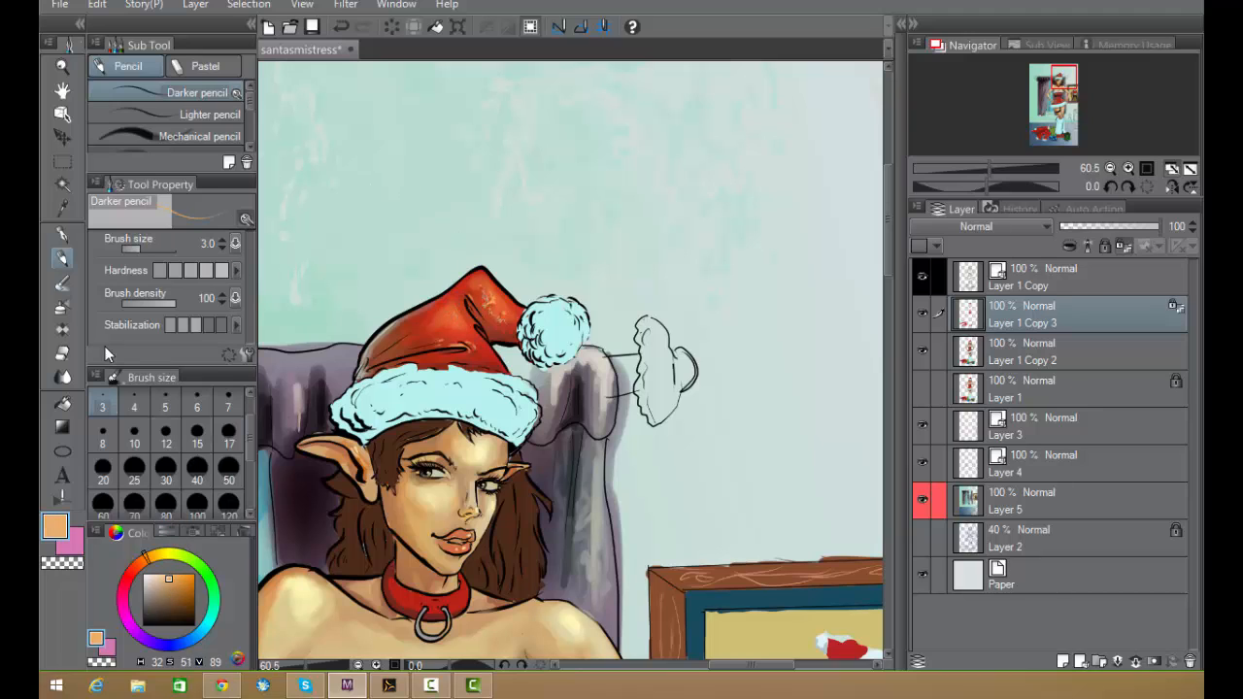
{"action": "key", "text": "b"}
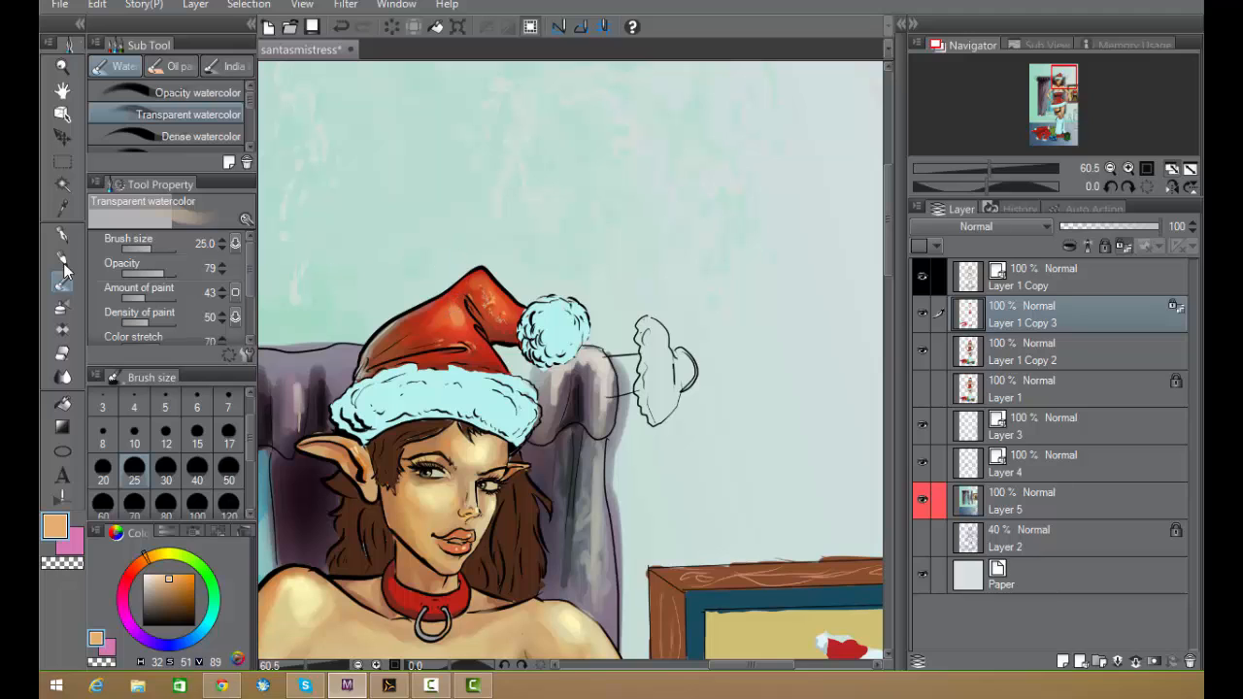
{"action": "key", "text": "p"}
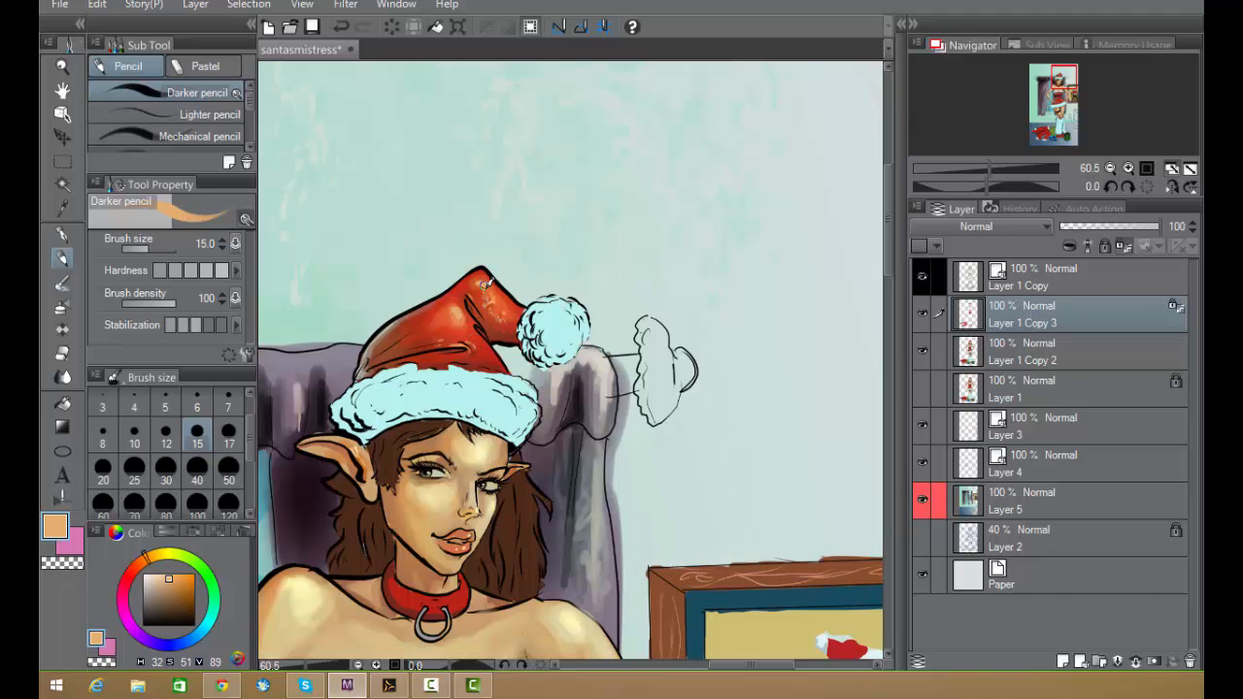
- Blend the hat's tip highlight with Transparent watercolor at size 25, then sample the hat's red (H 8, S 89, V 78) and smooth its folds
{"action": "key", "text": "b"}
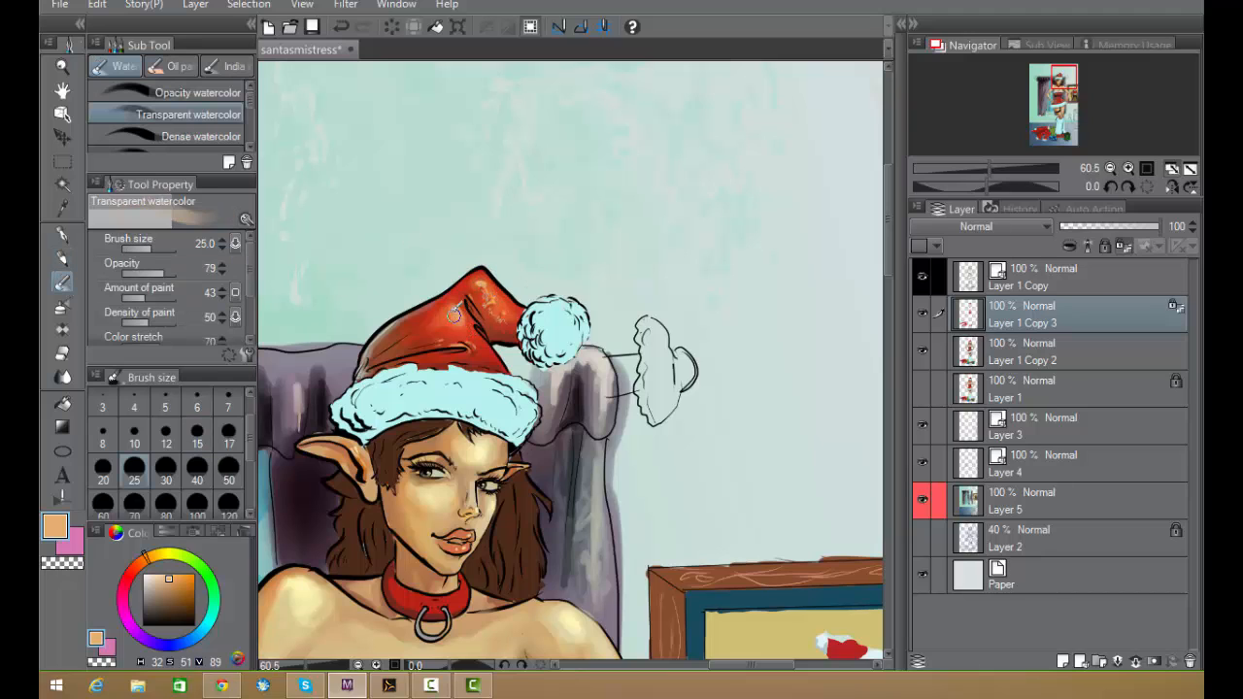
{"action": "left_click_drag", "start_coordinate": [482, 291], "coordinate": [482, 286]}
{"action": "scroll", "coordinate": [793, 339], "scroll_direction": "down", "scroll_amount": 4}
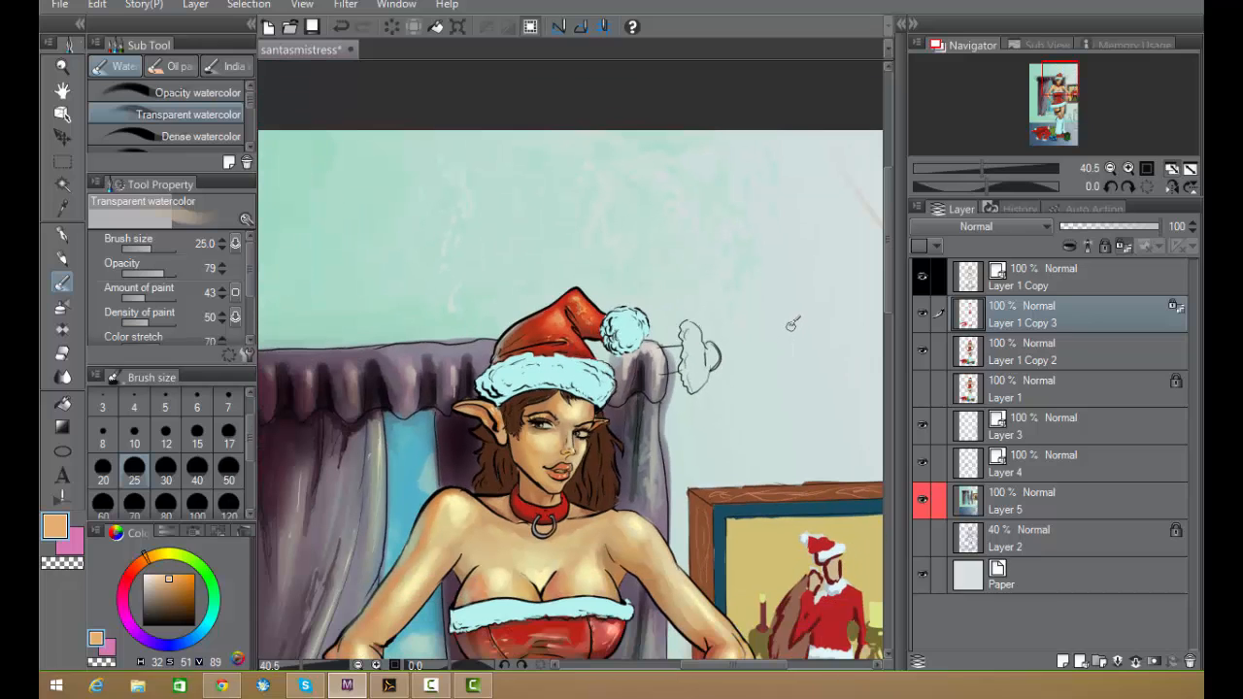
{"action": "scroll", "coordinate": [785, 324], "scroll_direction": "up", "scroll_amount": 3}
{"action": "scroll", "coordinate": [784, 323], "scroll_direction": "up", "scroll_amount": 1}
{"action": "left_click", "coordinate": [451, 292], "text": "alt"}
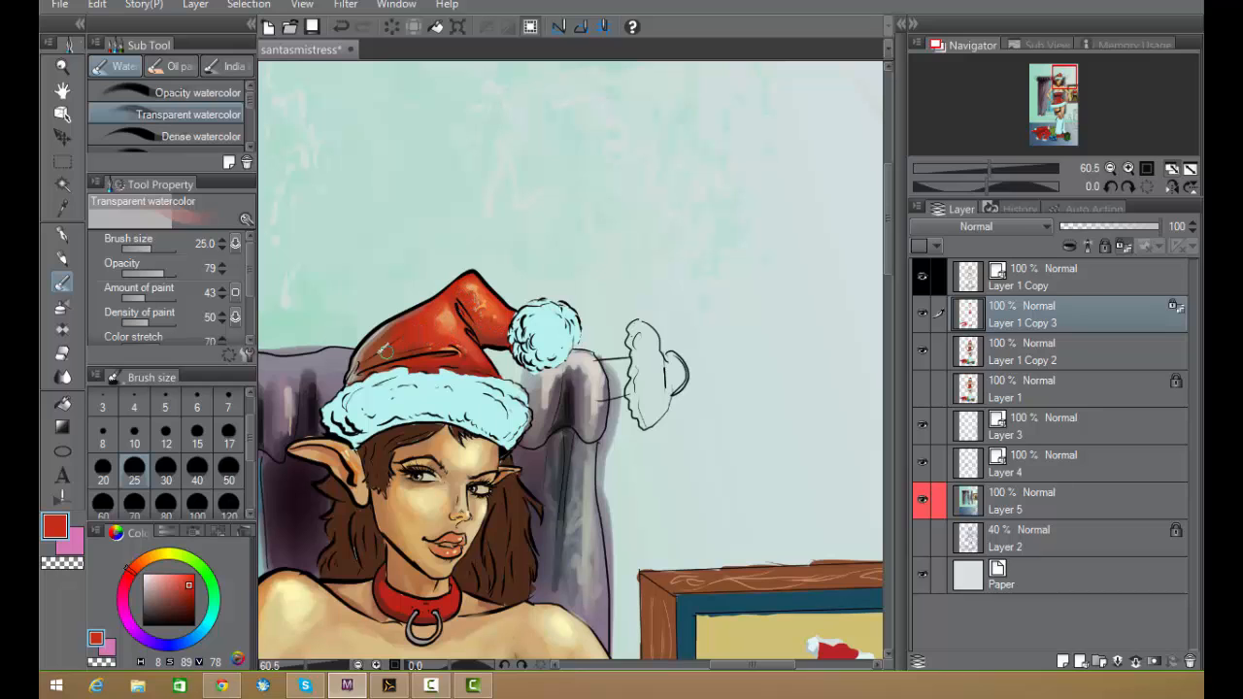
{"action": "scroll", "coordinate": [715, 389], "scroll_direction": "down", "scroll_amount": 4}
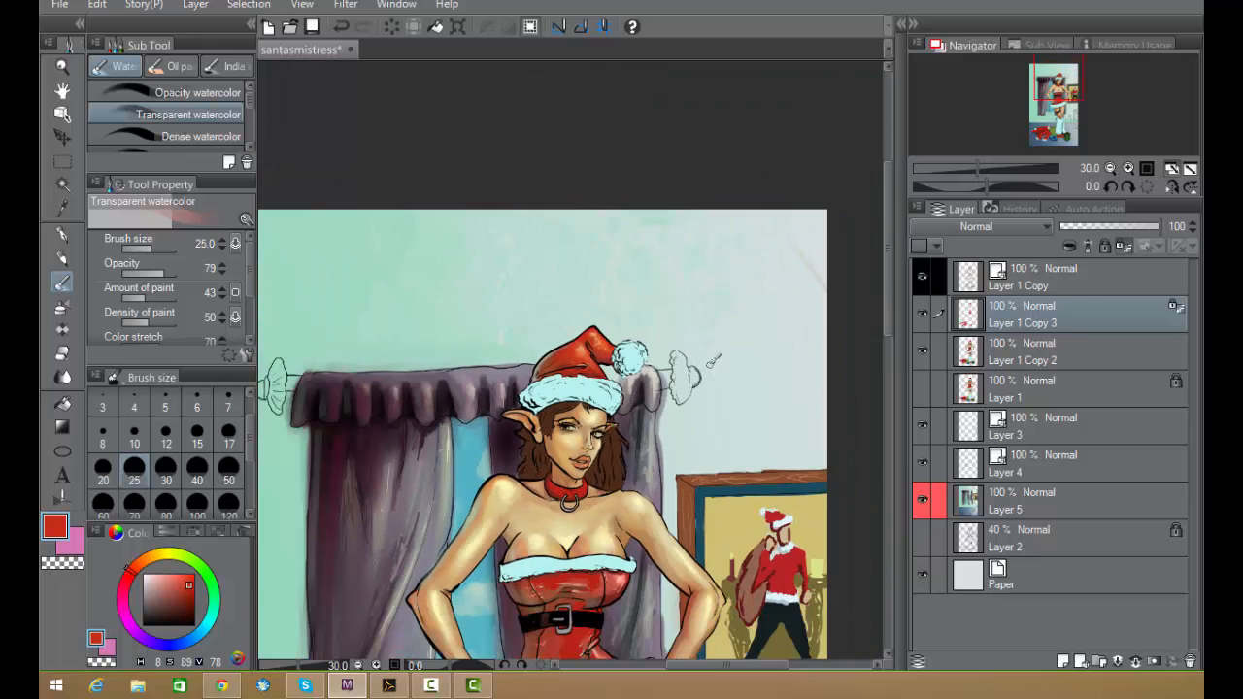
- Examine the shading of the whole figure from the hat down to the boots and back up to the dress
{"action": "left_click_drag", "start_coordinate": [720, 434], "coordinate": [642, 279]}
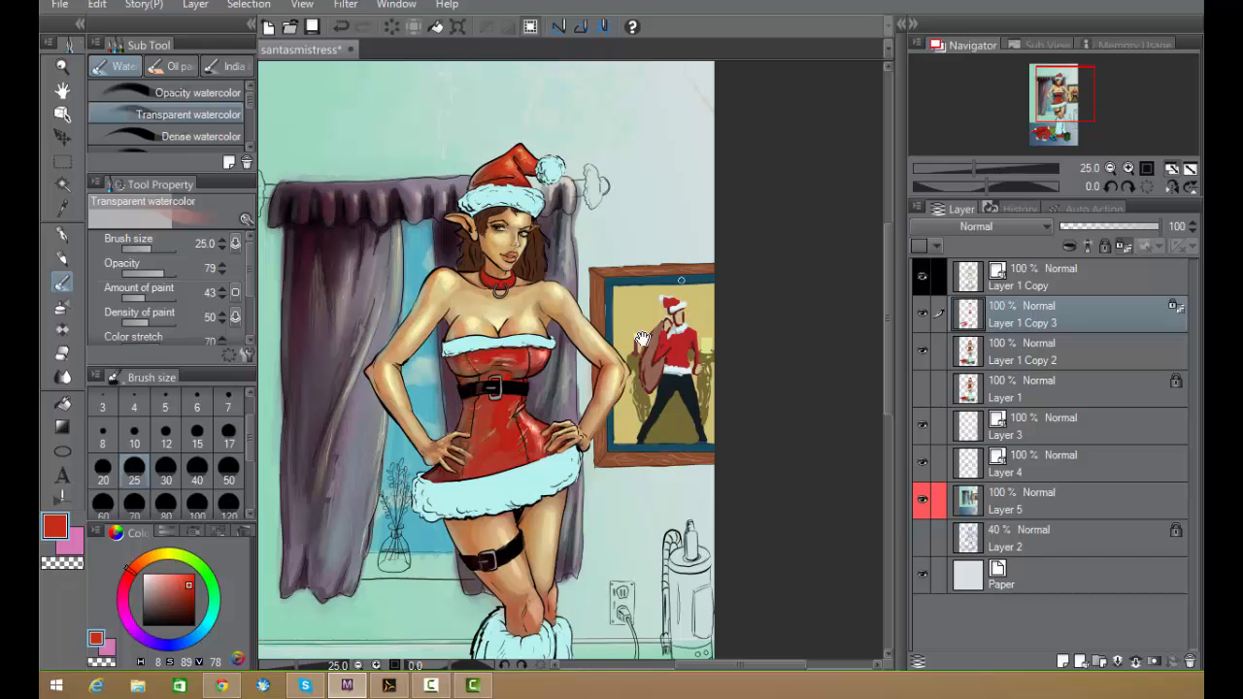
{"action": "left_click_drag", "start_coordinate": [642, 339], "coordinate": [630, 112]}
{"action": "left_click_drag", "start_coordinate": [568, 254], "coordinate": [563, 429]}
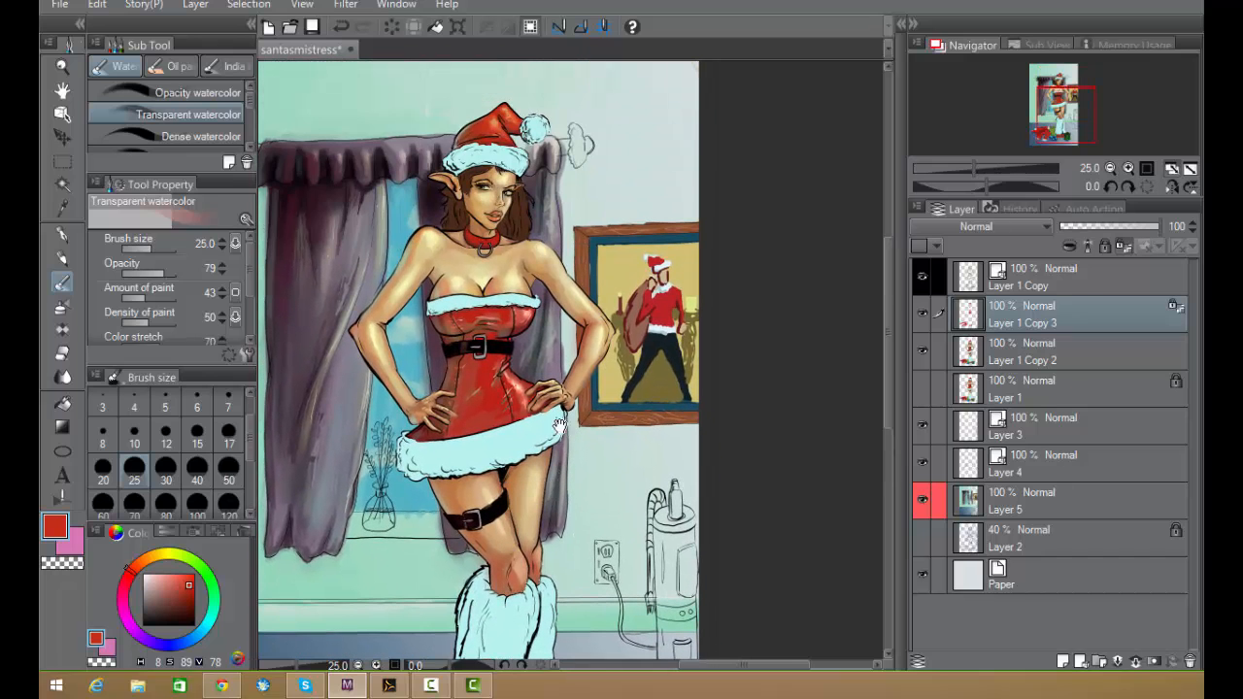
{"action": "left_click_drag", "start_coordinate": [567, 490], "coordinate": [558, 200]}
{"action": "scroll", "coordinate": [552, 398], "scroll_direction": "up", "scroll_amount": 3}
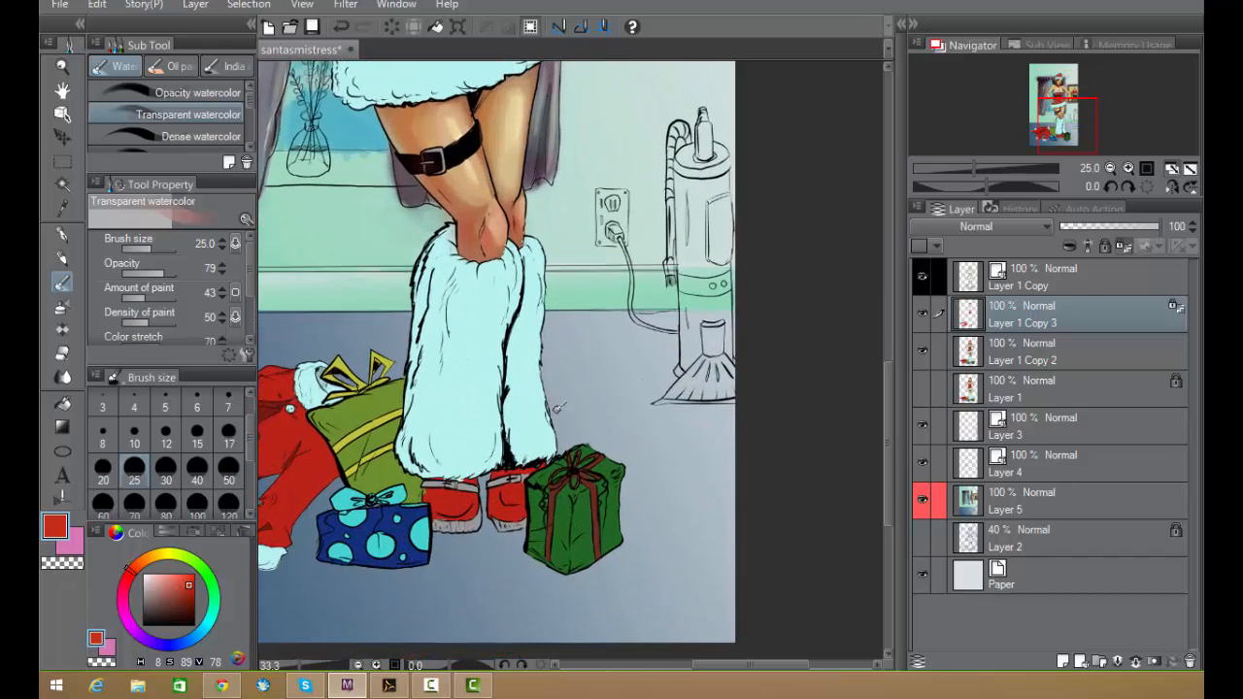
{"action": "left_click_drag", "start_coordinate": [506, 281], "coordinate": [583, 558]}
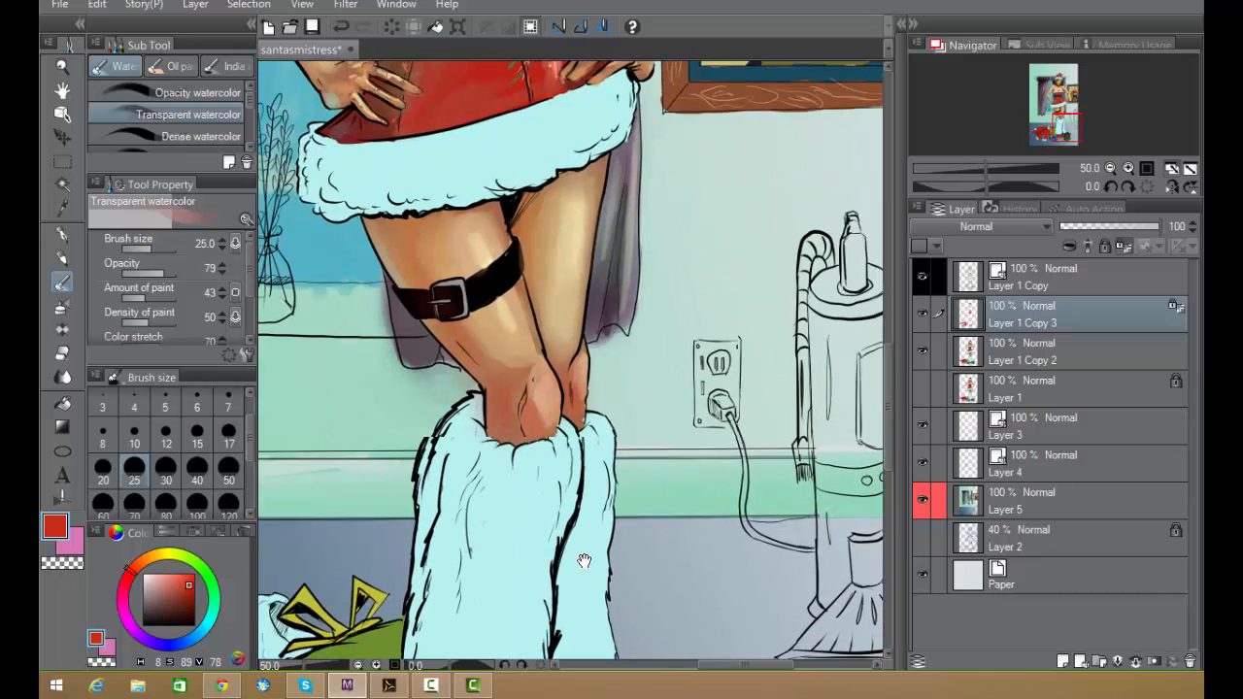
{"action": "left_click_drag", "start_coordinate": [524, 204], "coordinate": [571, 453]}
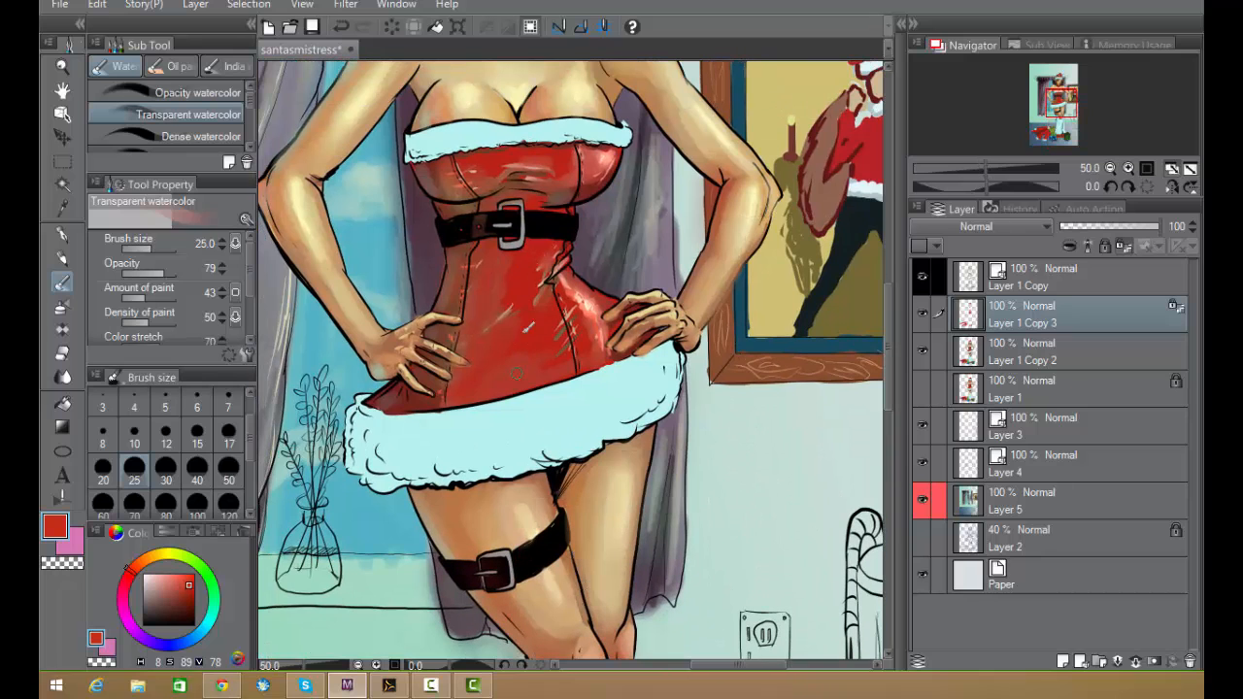
{"action": "scroll", "coordinate": [669, 328], "scroll_direction": "down", "scroll_amount": 2}
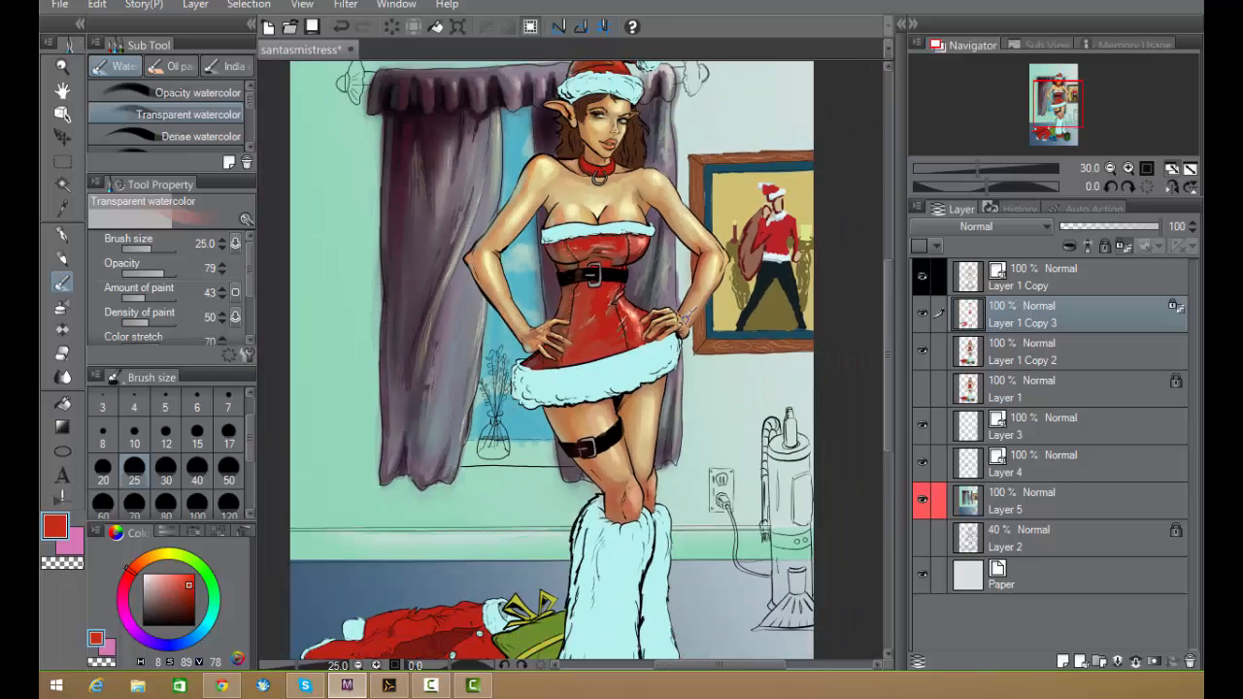
{"action": "left_click_drag", "start_coordinate": [717, 218], "coordinate": [687, 280]}
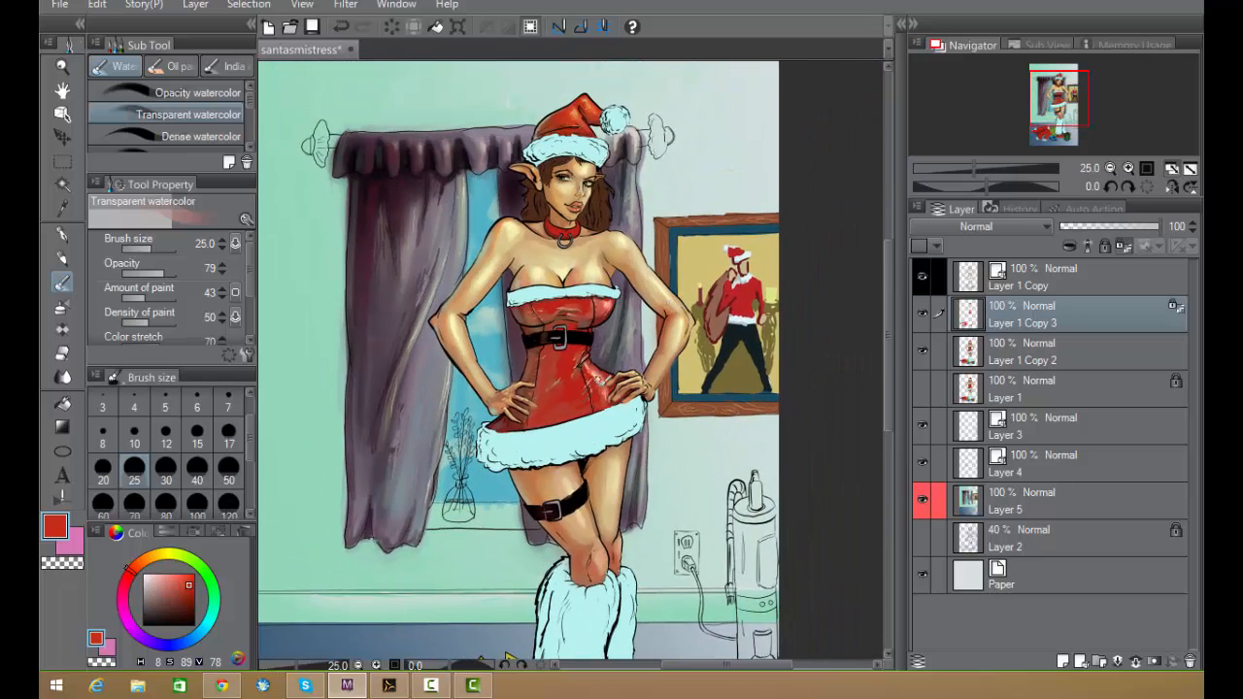
- Soften the highlight on the dress's hip with sampled dress colors on Layer 1 Copy 2, using Transparent watercolor at size 25
{"action": "scroll", "coordinate": [657, 336], "scroll_direction": "up", "scroll_amount": 4}
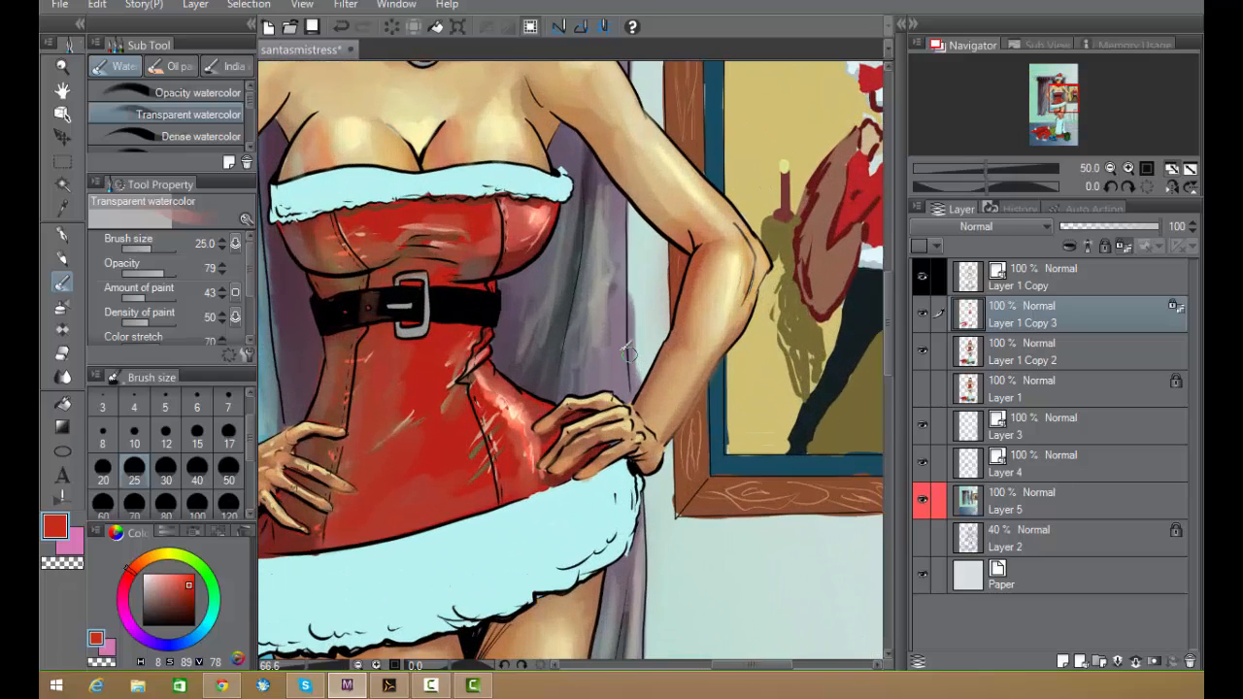
{"action": "left_click", "coordinate": [490, 388], "text": "alt"}
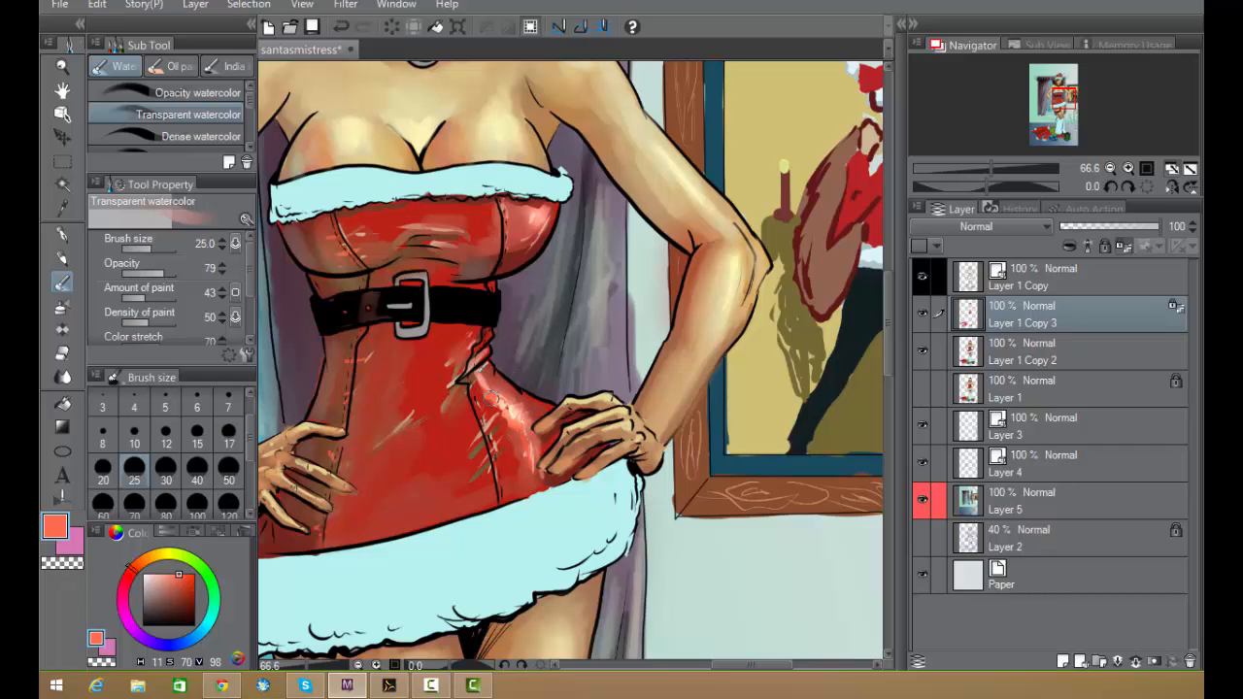
{"action": "left_click", "coordinate": [971, 359]}
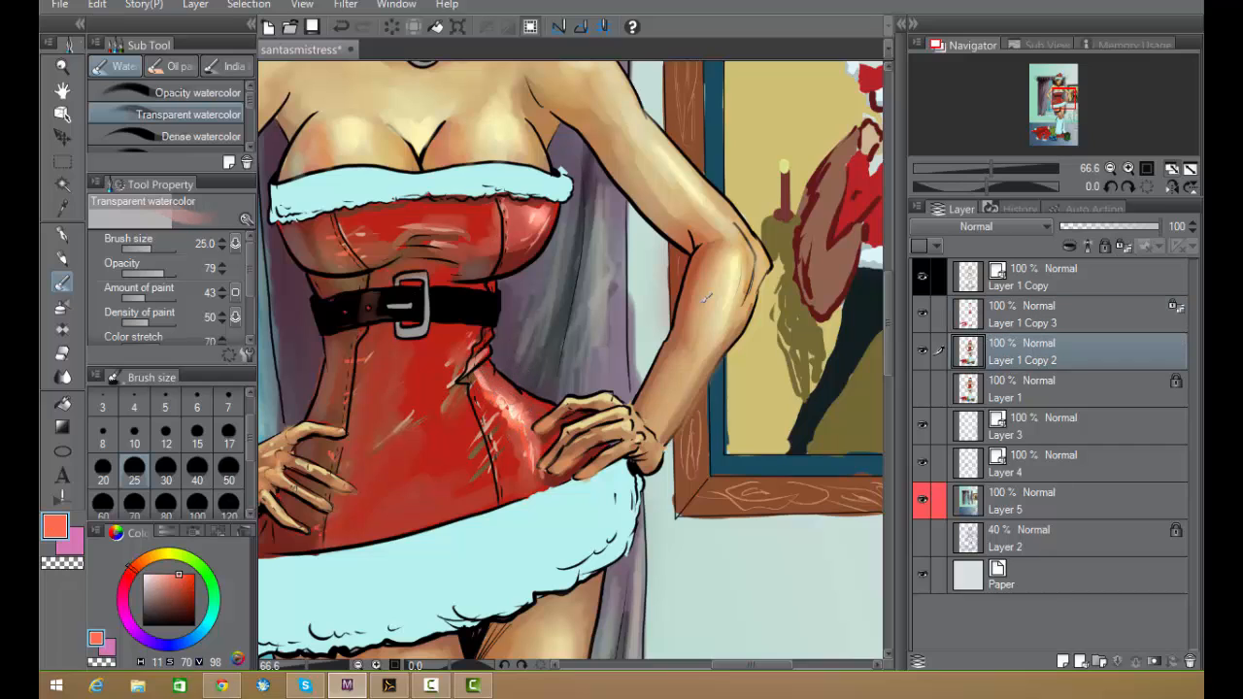
{"action": "left_click", "coordinate": [491, 384], "text": "alt"}
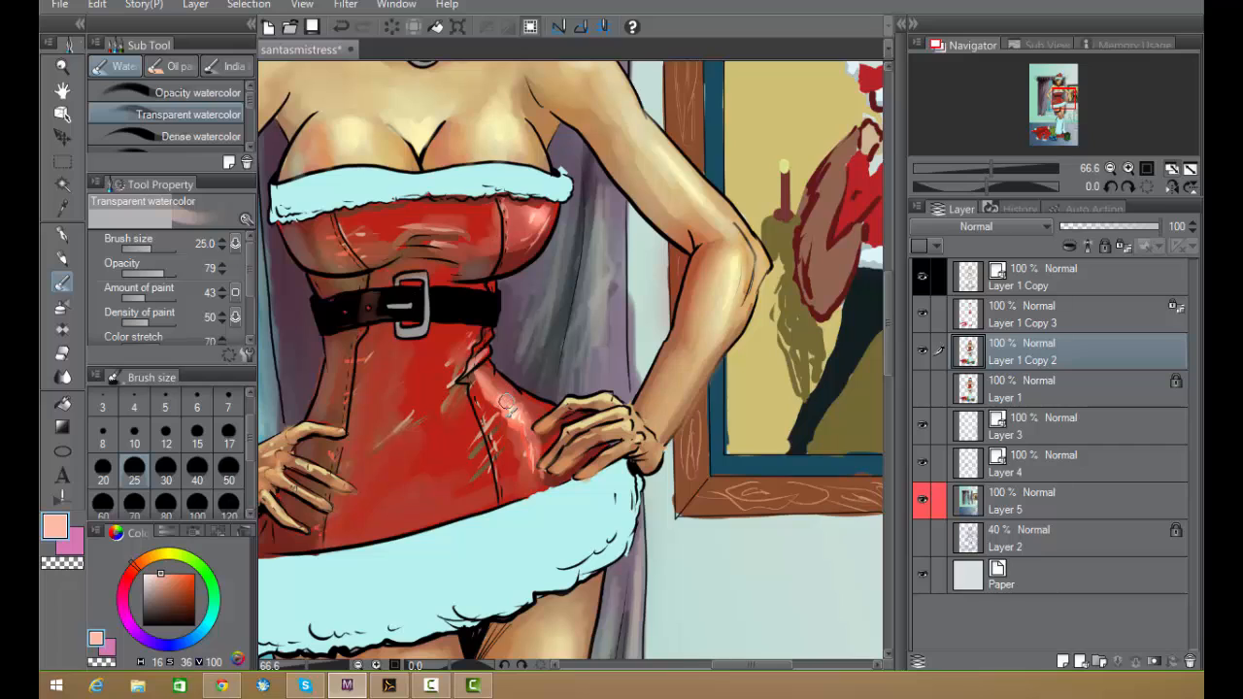
{"action": "left_click_drag", "start_coordinate": [514, 415], "coordinate": [533, 454]}
{"action": "left_click", "coordinate": [501, 403], "text": "alt"}
{"action": "mouse_move", "coordinate": [506, 408]}
{"action": "left_mouse_down"}
{"action": "mouse_move", "coordinate": [520, 450]}
{"action": "mouse_move", "coordinate": [501, 408]}
{"action": "mouse_move", "coordinate": [522, 466]}
{"action": "mouse_move", "coordinate": [474, 375]}
{"action": "mouse_move", "coordinate": [461, 379]}
{"action": "mouse_move", "coordinate": [461, 337]}
{"action": "mouse_move", "coordinate": [439, 408]}
{"action": "mouse_move", "coordinate": [451, 400]}
{"action": "mouse_move", "coordinate": [416, 403]}
{"action": "mouse_move", "coordinate": [421, 394]}
{"action": "mouse_move", "coordinate": [379, 444]}
{"action": "left_mouse_up"}
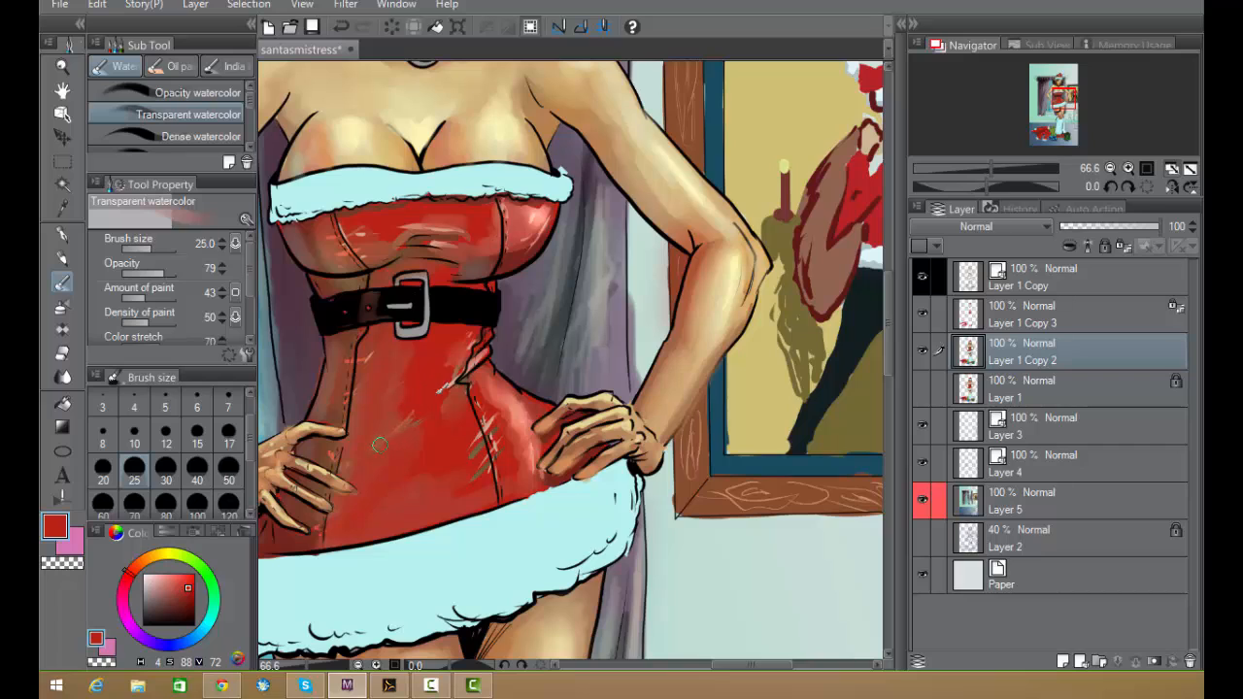
- Blend the highlight on the outer side of the dress's bust with sampled light and dark reds
{"action": "left_click", "coordinate": [537, 213], "text": "alt"}
{"action": "mouse_move", "coordinate": [544, 206]}
{"action": "left_mouse_down"}
{"action": "mouse_move", "coordinate": [531, 220]}
{"action": "mouse_move", "coordinate": [524, 212]}
{"action": "mouse_move", "coordinate": [545, 224]}
{"action": "mouse_move", "coordinate": [534, 211]}
{"action": "mouse_move", "coordinate": [515, 233]}
{"action": "mouse_move", "coordinate": [521, 244]}
{"action": "left_mouse_up"}
{"action": "left_click", "coordinate": [524, 229], "text": "alt"}
{"action": "left_click", "coordinate": [512, 225], "text": "alt"}
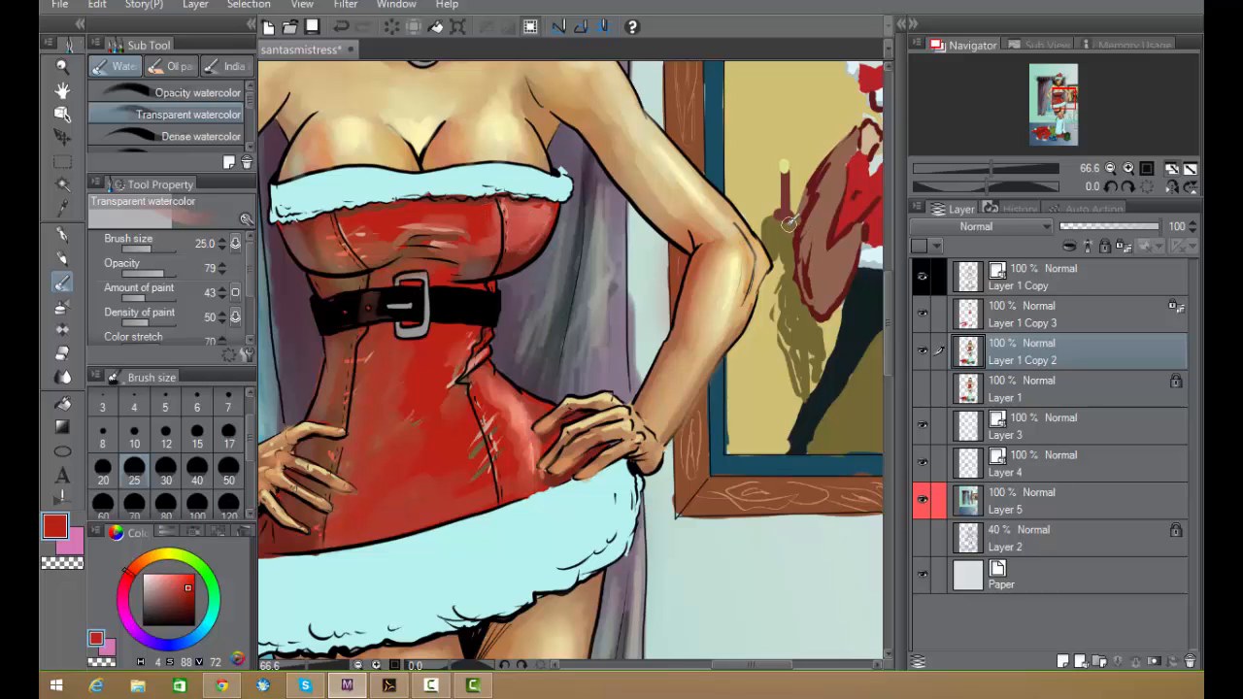
{"action": "scroll", "coordinate": [710, 346], "scroll_direction": "down", "scroll_amount": 3}
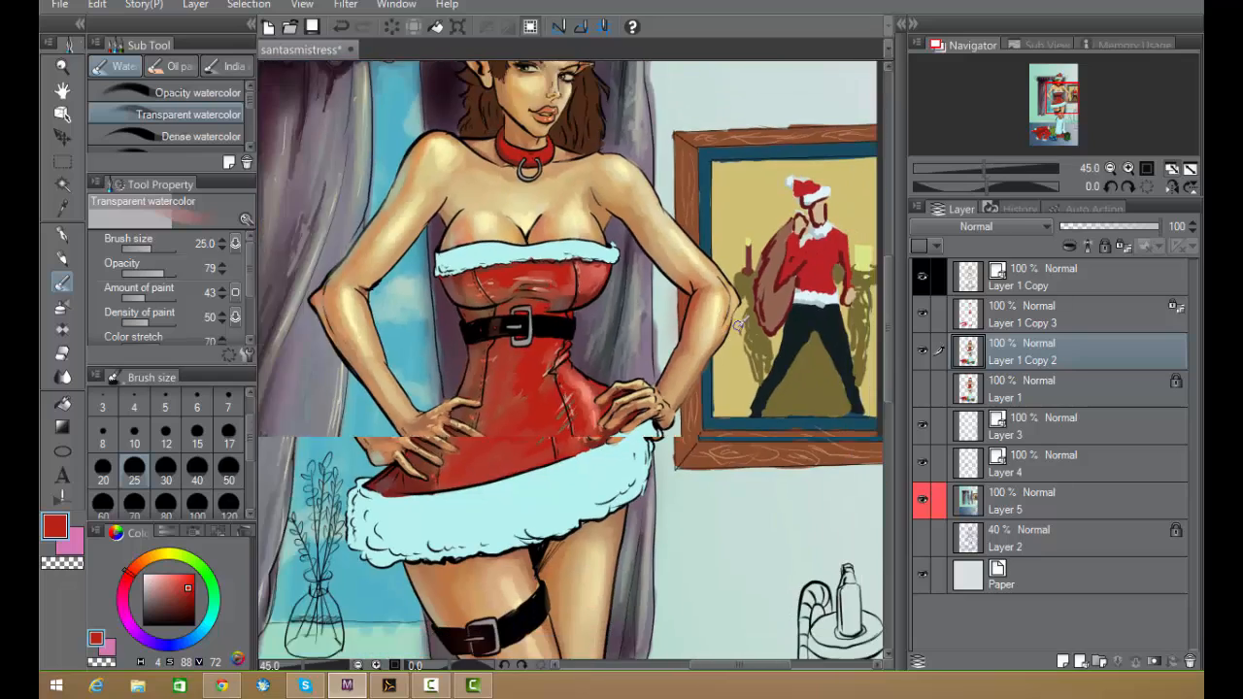
- Stroke sampled salmon (H 13, S 48, V 93) onto the dress's hip with the Darker pencil at size 17, then sample dress red on Layer 1 Copy 3
{"action": "scroll", "coordinate": [726, 326], "scroll_direction": "up", "scroll_amount": 4}
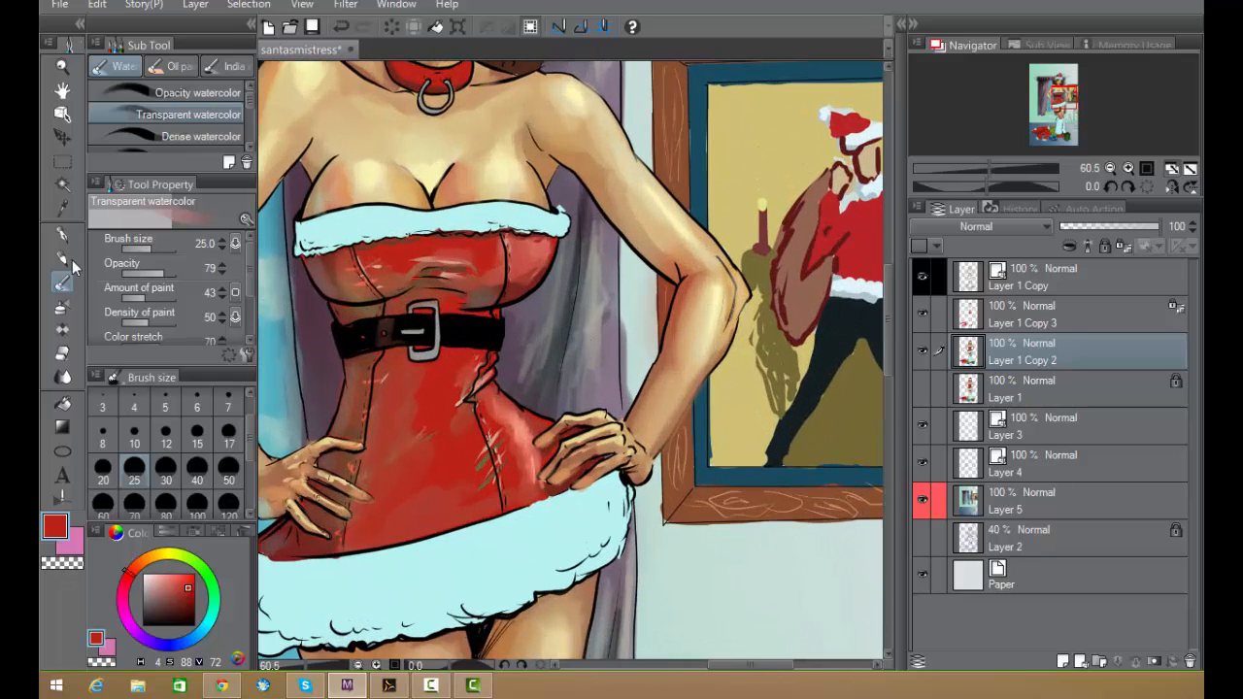
{"action": "left_click", "coordinate": [63, 258]}
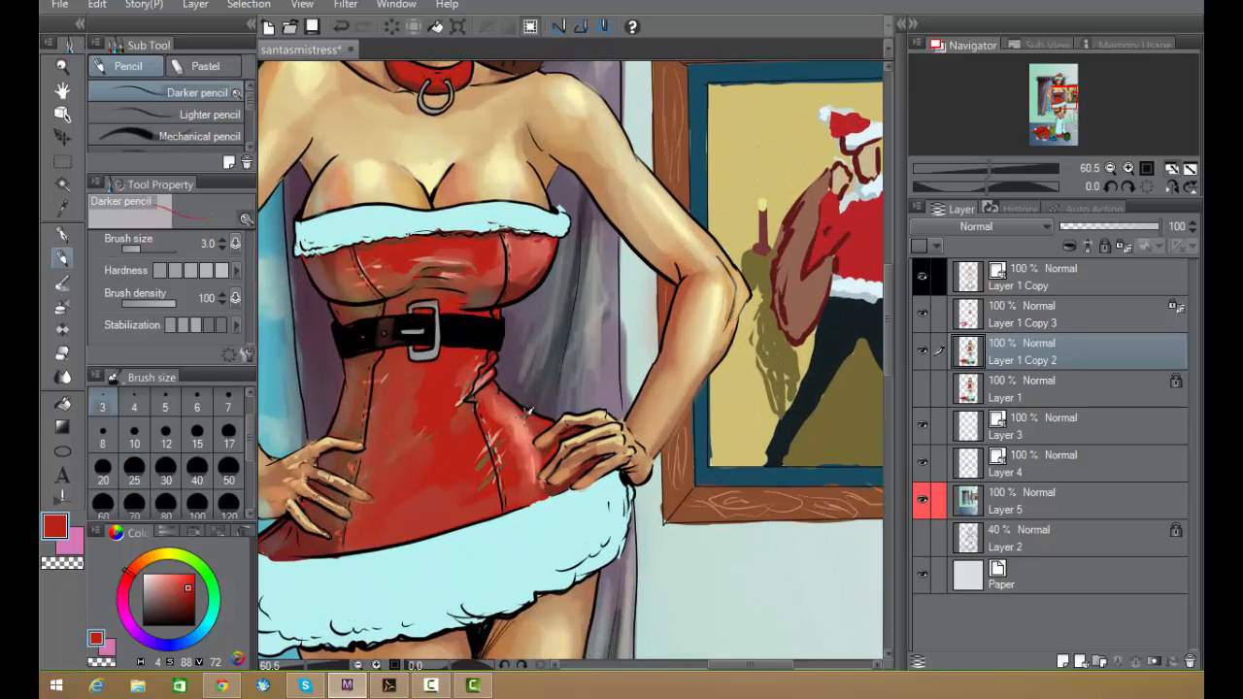
{"action": "left_click", "coordinate": [511, 421], "text": "alt"}
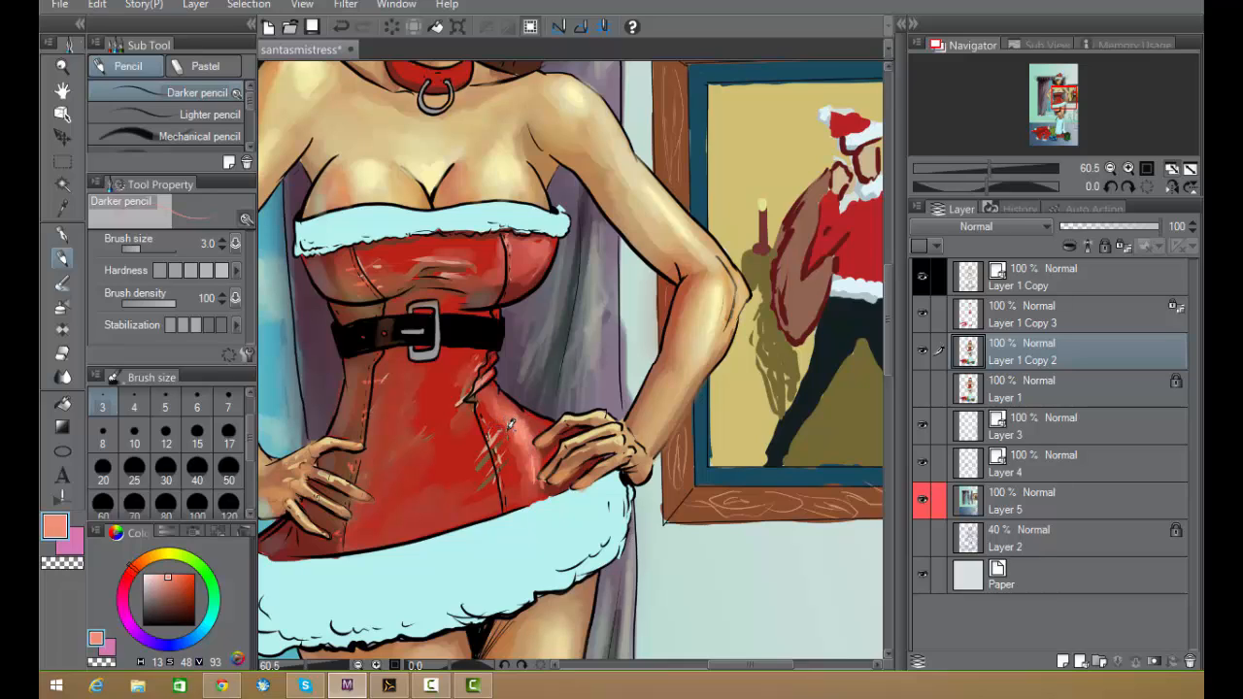
{"action": "left_click", "coordinate": [229, 437]}
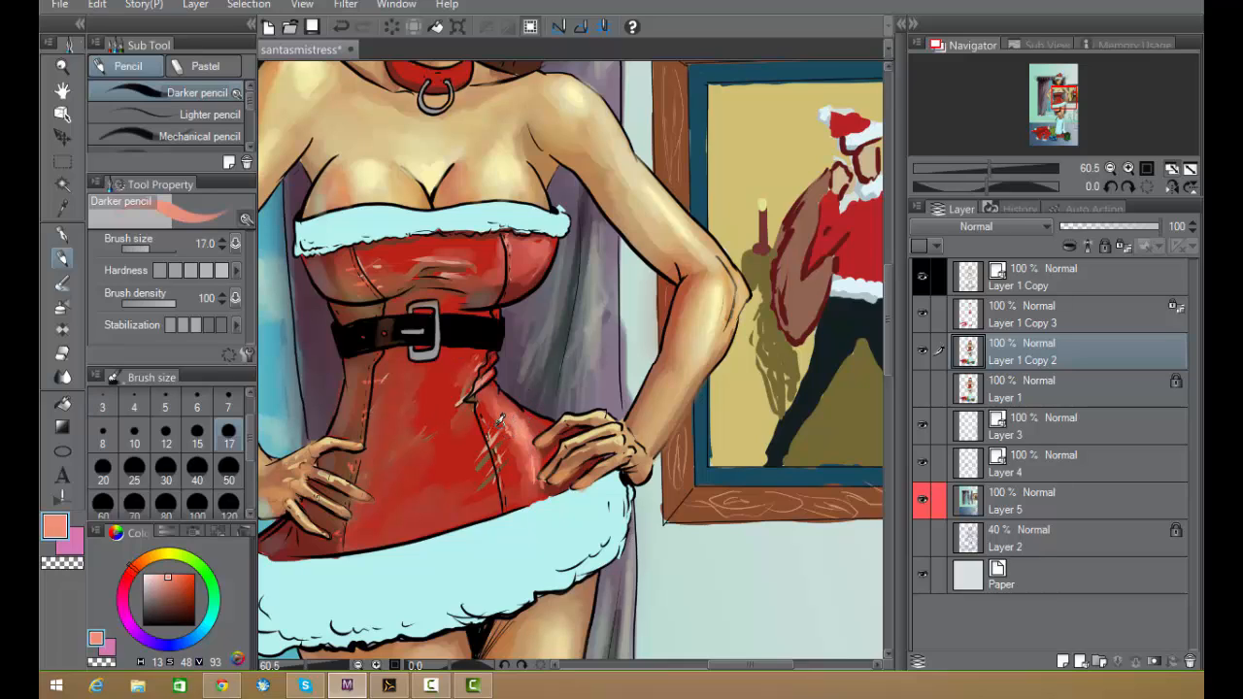
{"action": "left_click_drag", "start_coordinate": [491, 413], "coordinate": [499, 424]}
{"action": "left_click", "coordinate": [1000, 321]}
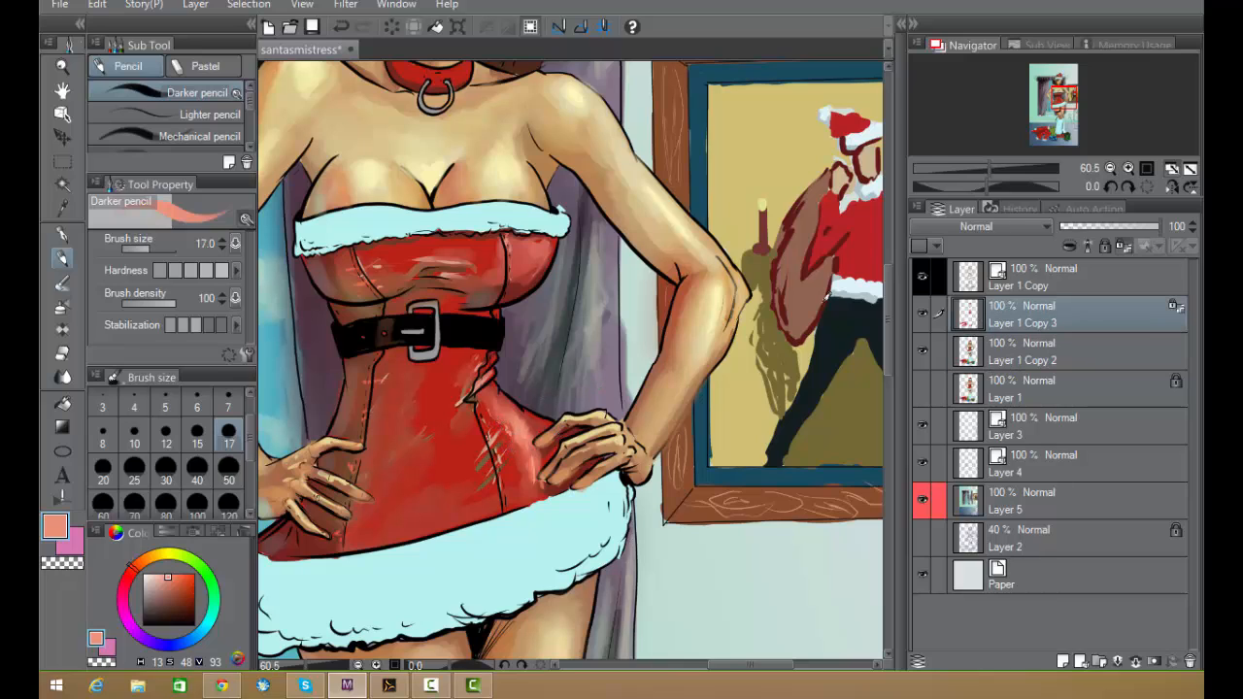
{"action": "left_click", "coordinate": [516, 444], "text": "alt"}
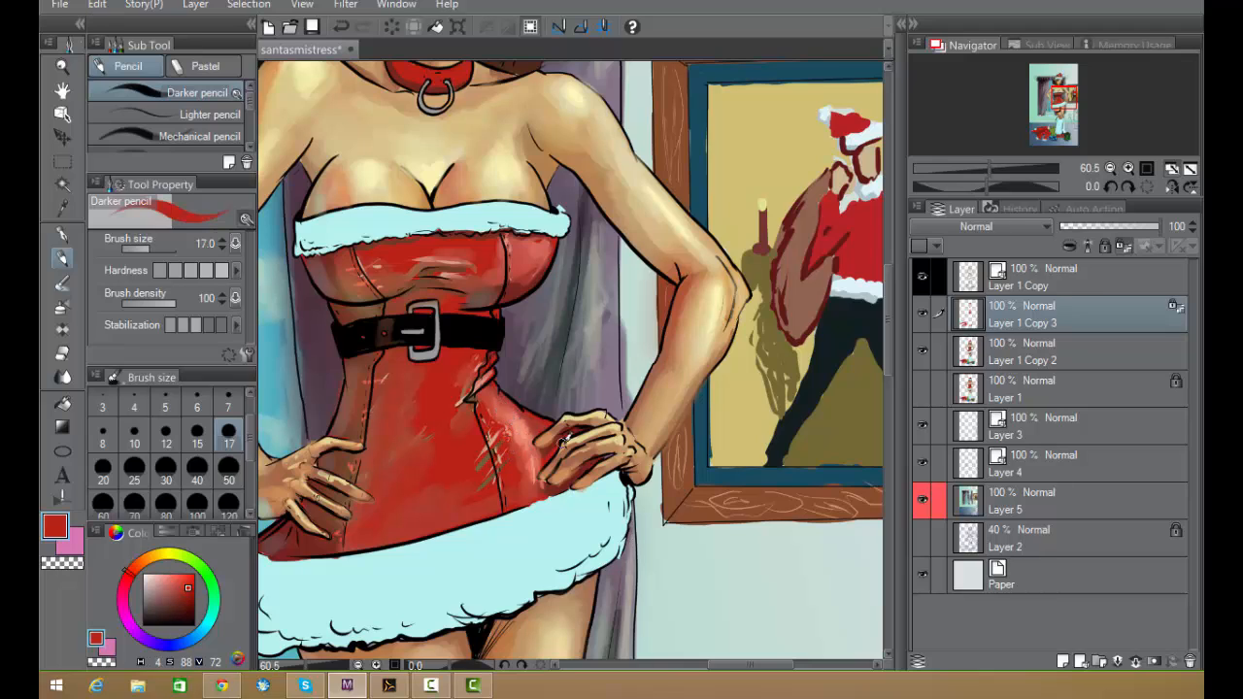
- Toggle the visibility of Layer 1 Copy 3 and the line art layer to compare the dress shading
{"action": "left_click", "coordinate": [923, 314]}
{"action": "left_click", "coordinate": [922, 318]}
{"action": "left_click", "coordinate": [919, 278]}
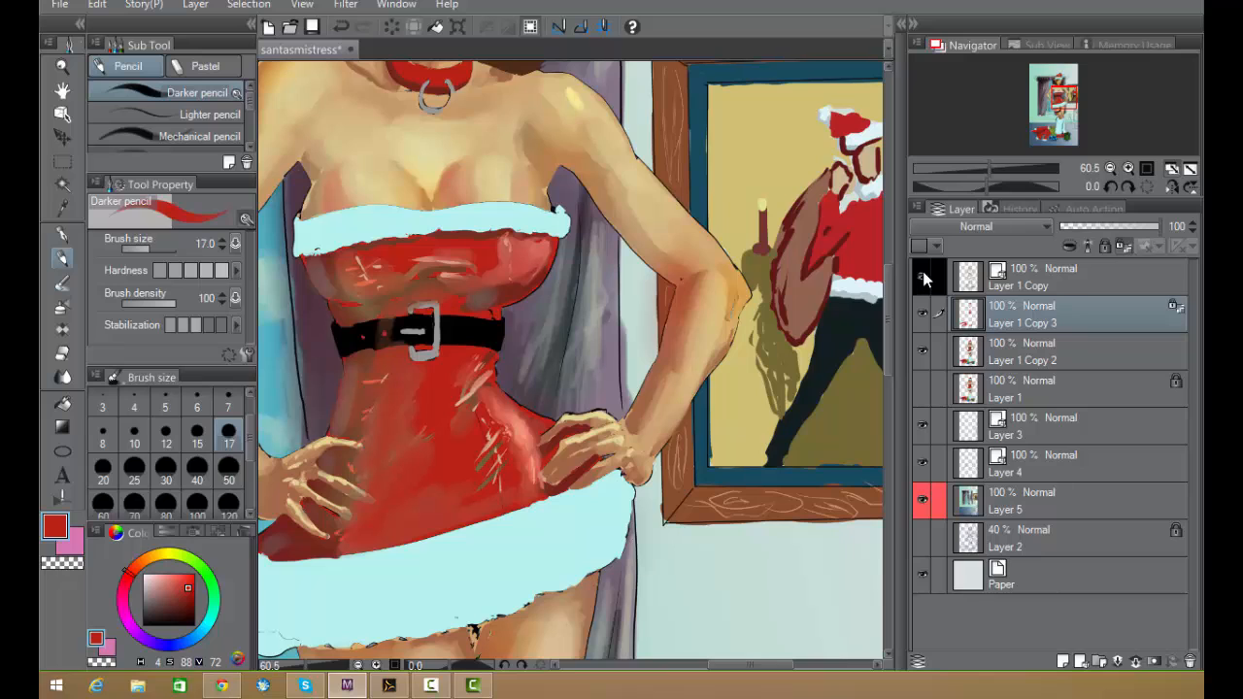
{"action": "left_click", "coordinate": [923, 275]}
{"action": "left_click", "coordinate": [924, 312]}
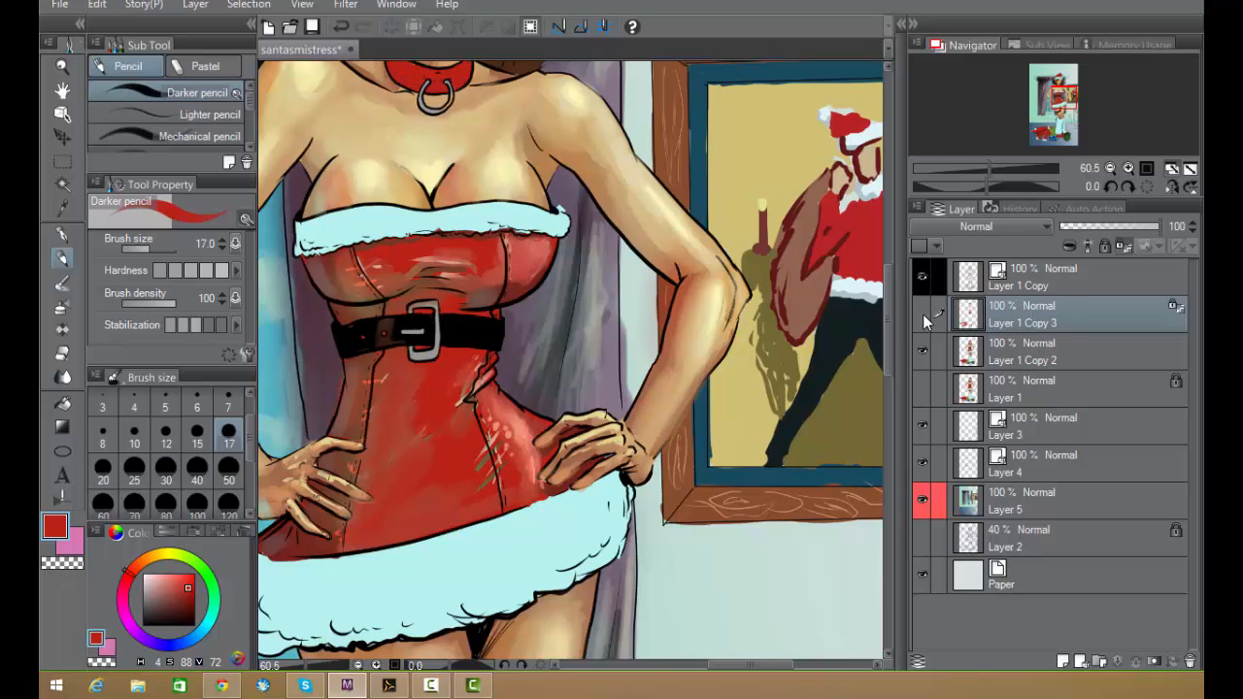
{"action": "left_click", "coordinate": [923, 312]}
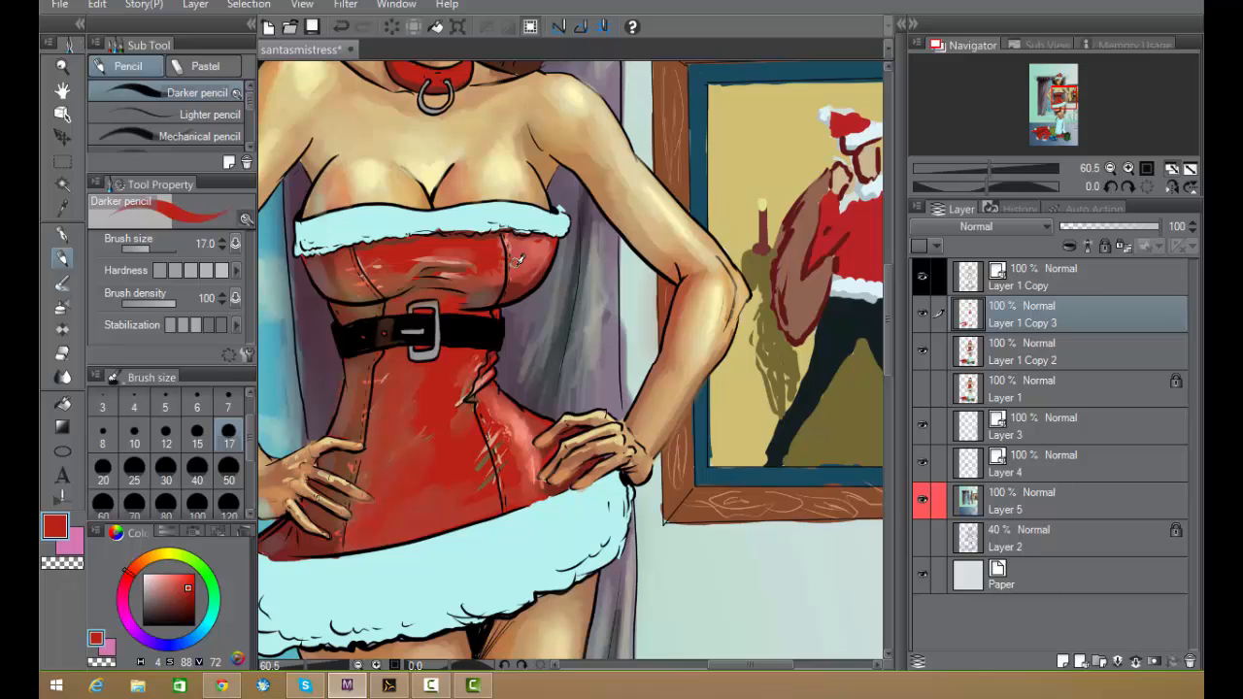
- Brighten the outer side of the dress's bust with sampled reds and salmon (H 12, S 50, V 91), using the Darker pencil at size 17
{"action": "left_click", "coordinate": [500, 269], "text": "alt"}
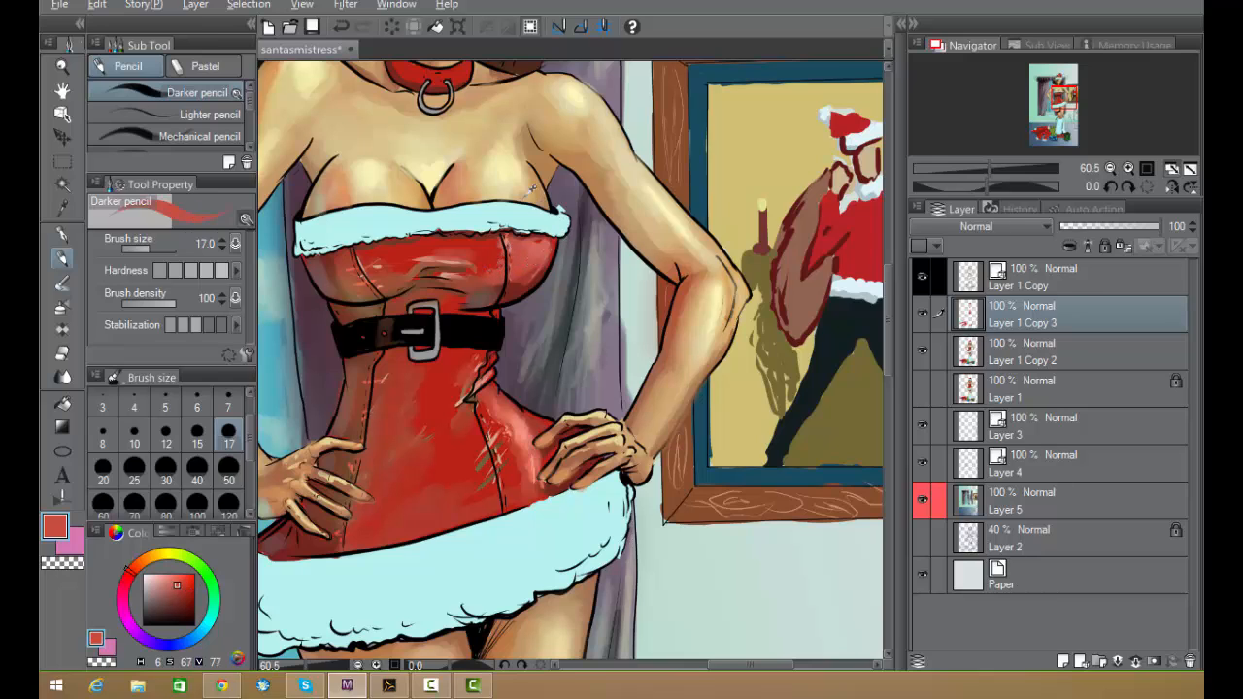
{"action": "left_click", "coordinate": [532, 255], "text": "alt"}
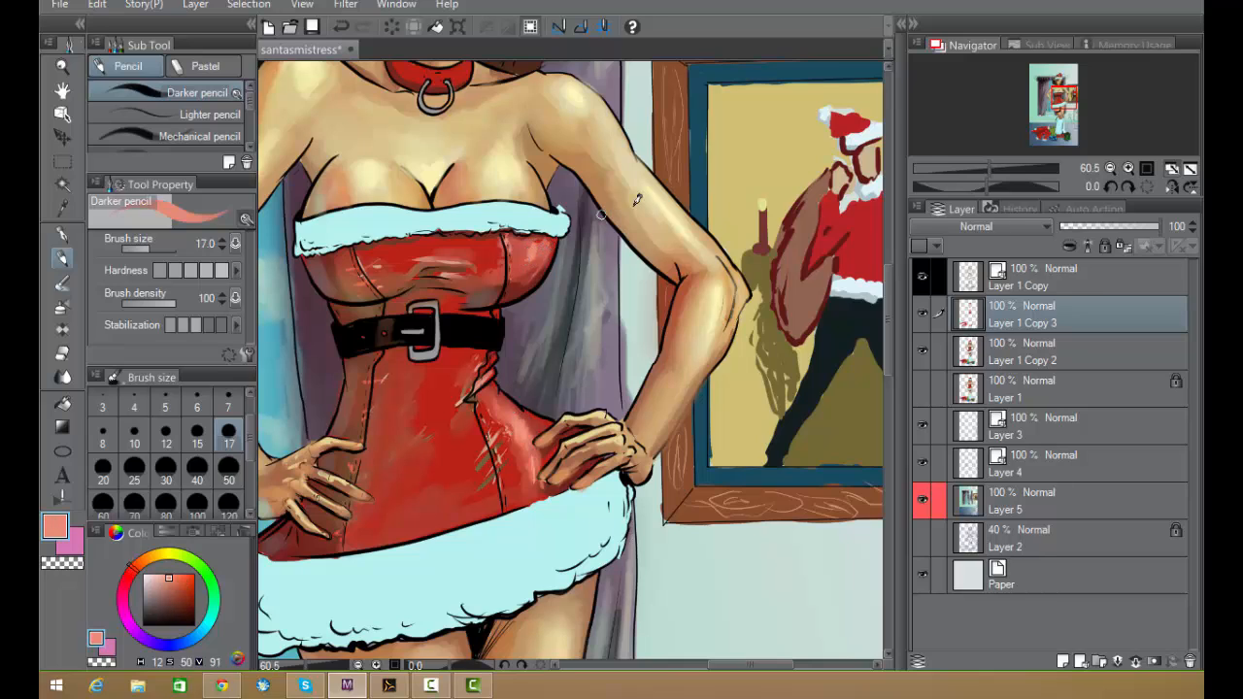
{"action": "left_click", "coordinate": [62, 282]}
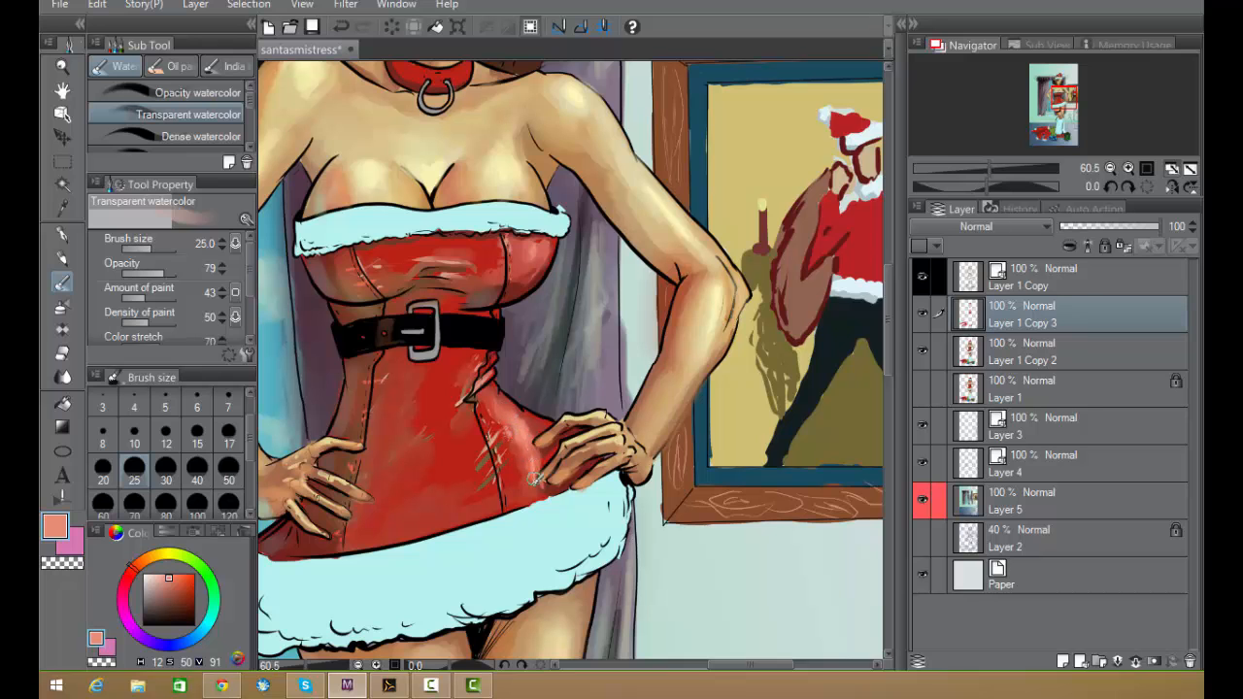
{"action": "scroll", "coordinate": [816, 284], "scroll_direction": "down", "scroll_amount": 1}
{"action": "scroll", "coordinate": [811, 279], "scroll_direction": "down", "scroll_amount": 4}
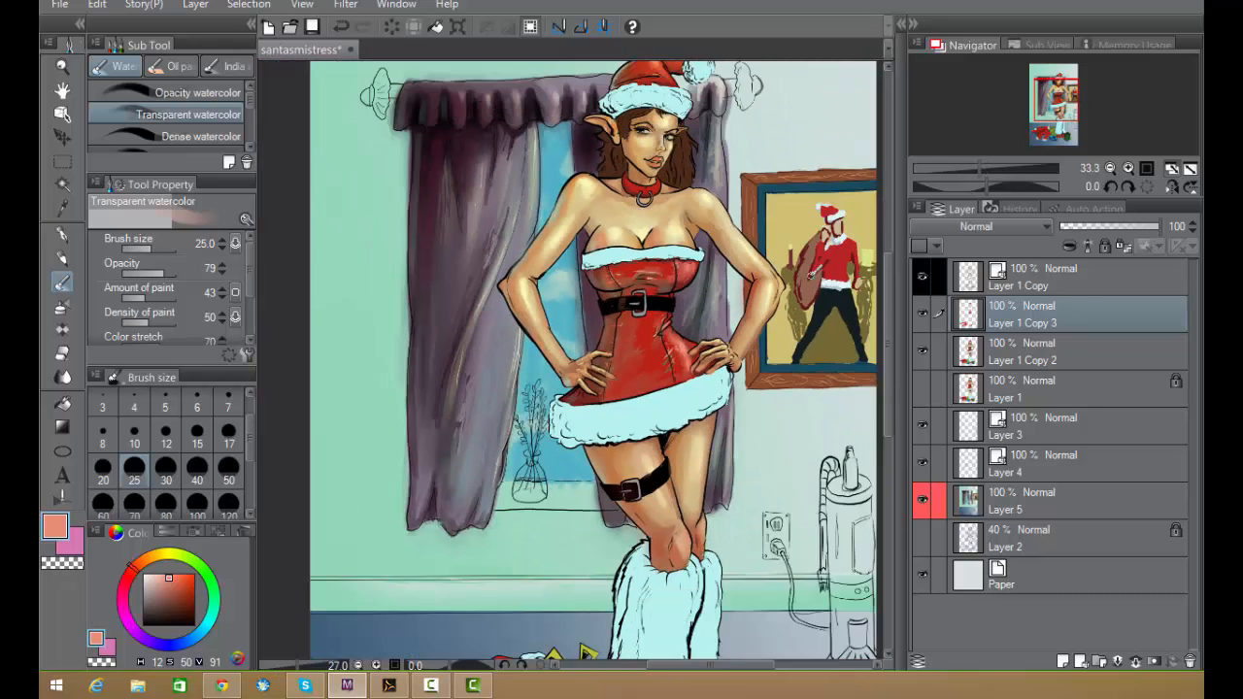
- Stroke sampled salmon (H 12, S 53, V 93) and medium red highlights onto the dress's hip with the Darker pencil at size 15
{"action": "scroll", "coordinate": [811, 277], "scroll_direction": "up", "scroll_amount": 5}
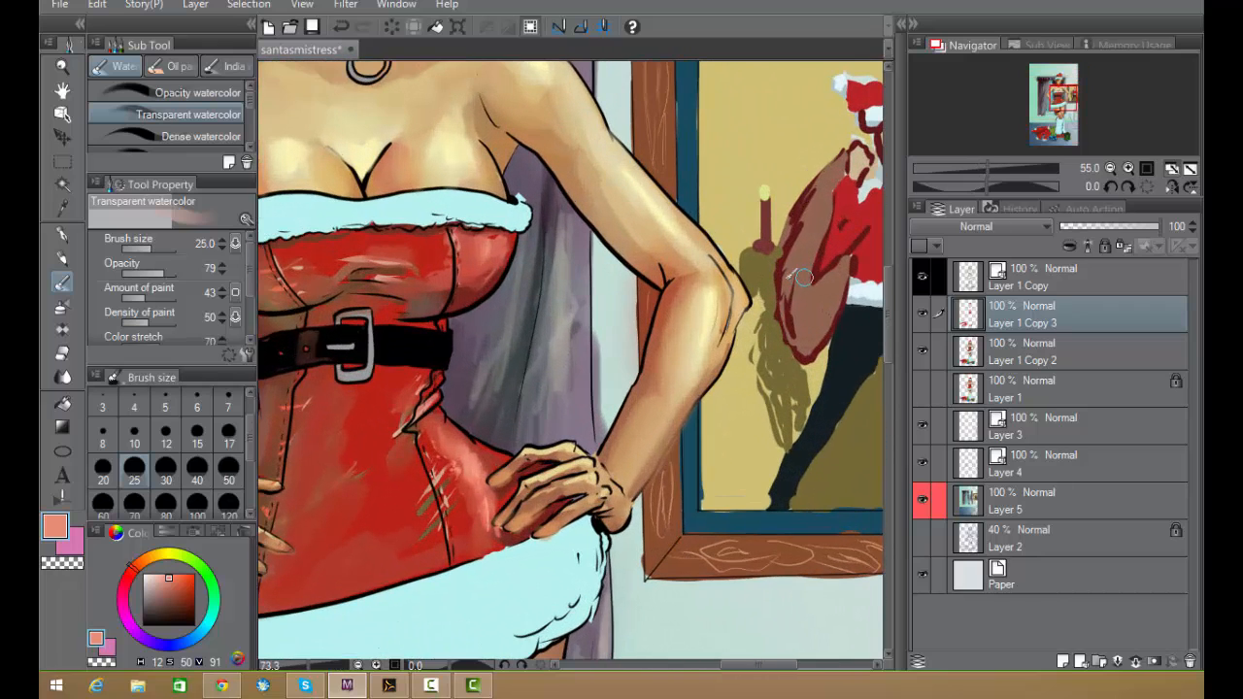
{"action": "left_click_drag", "start_coordinate": [577, 398], "coordinate": [641, 312]}
{"action": "left_click", "coordinate": [66, 259]}
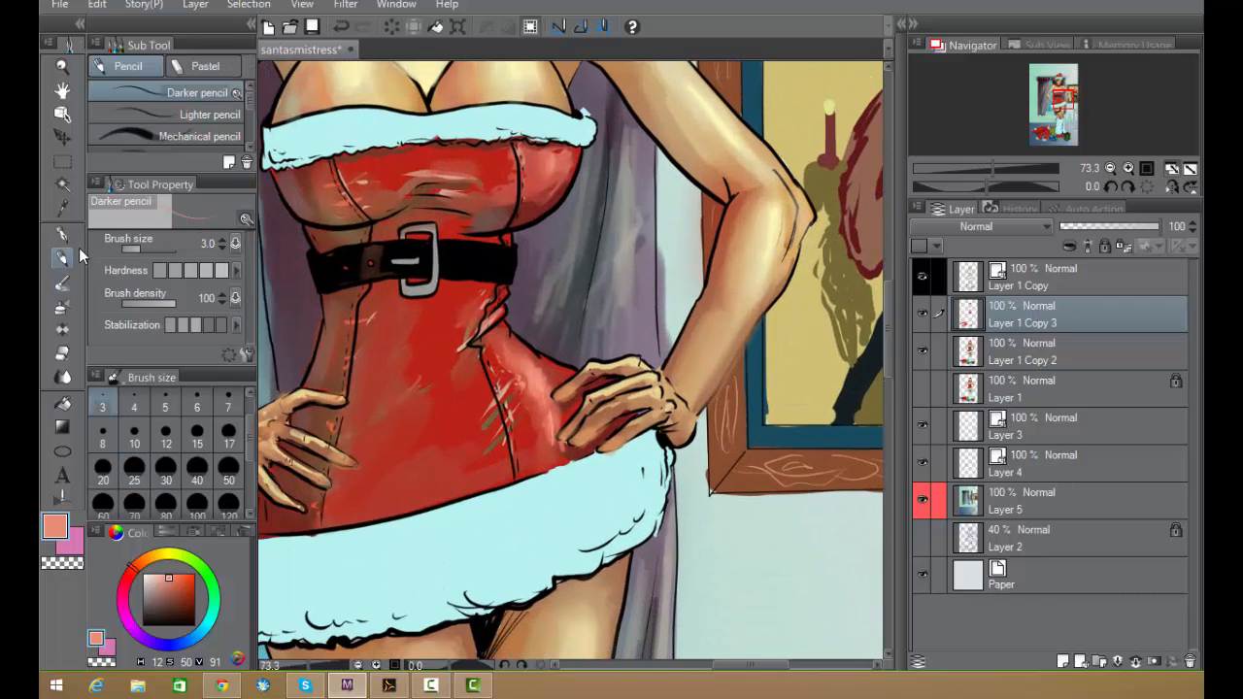
{"action": "left_click", "coordinate": [533, 383], "text": "alt"}
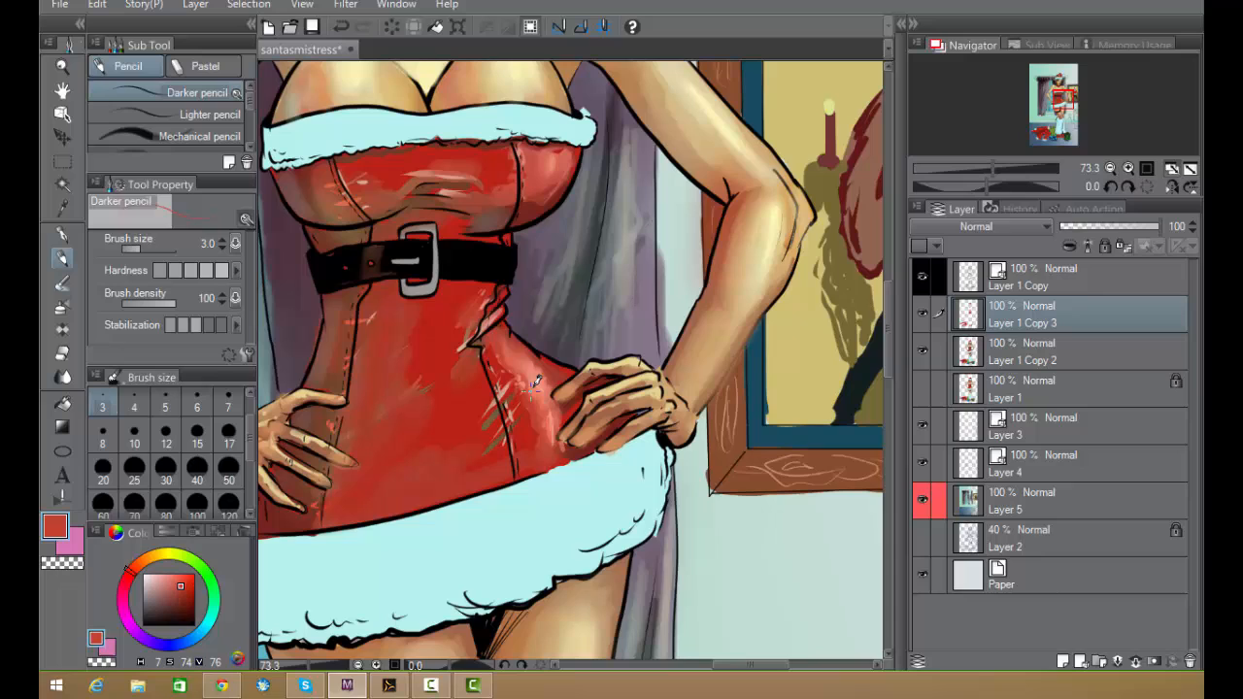
{"action": "left_click", "coordinate": [197, 435]}
{"action": "left_click", "coordinate": [537, 385], "text": "alt"}
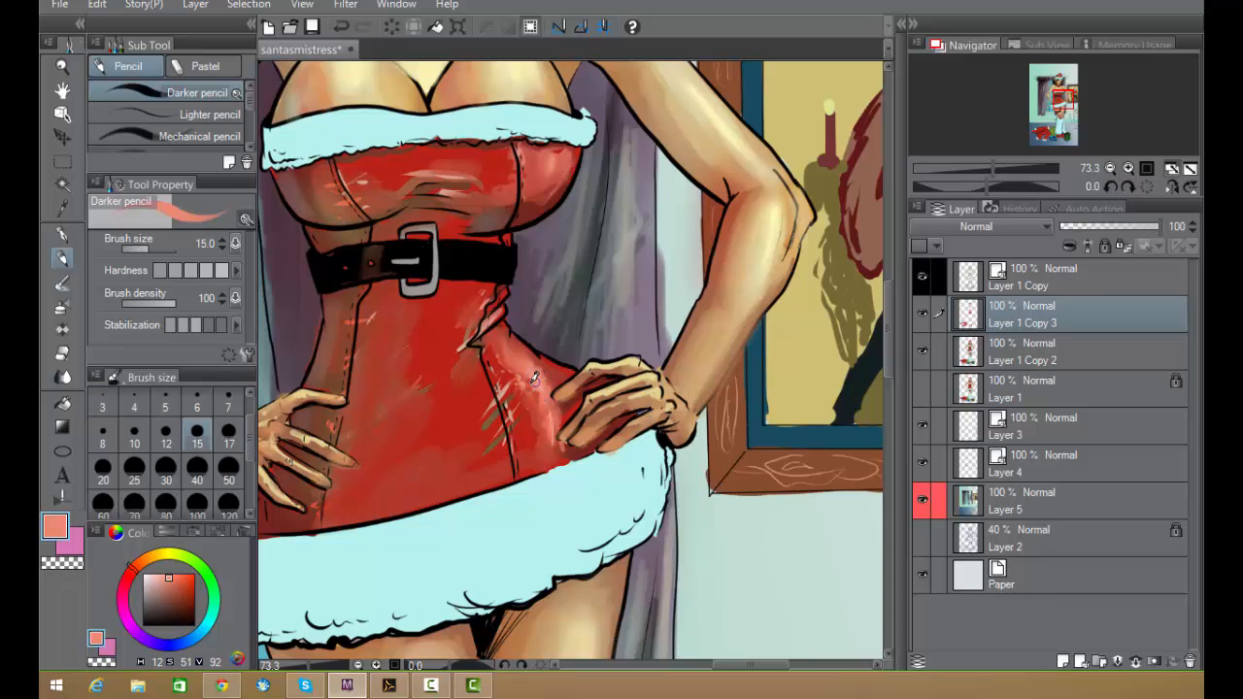
{"action": "left_click", "coordinate": [533, 382], "text": "alt"}
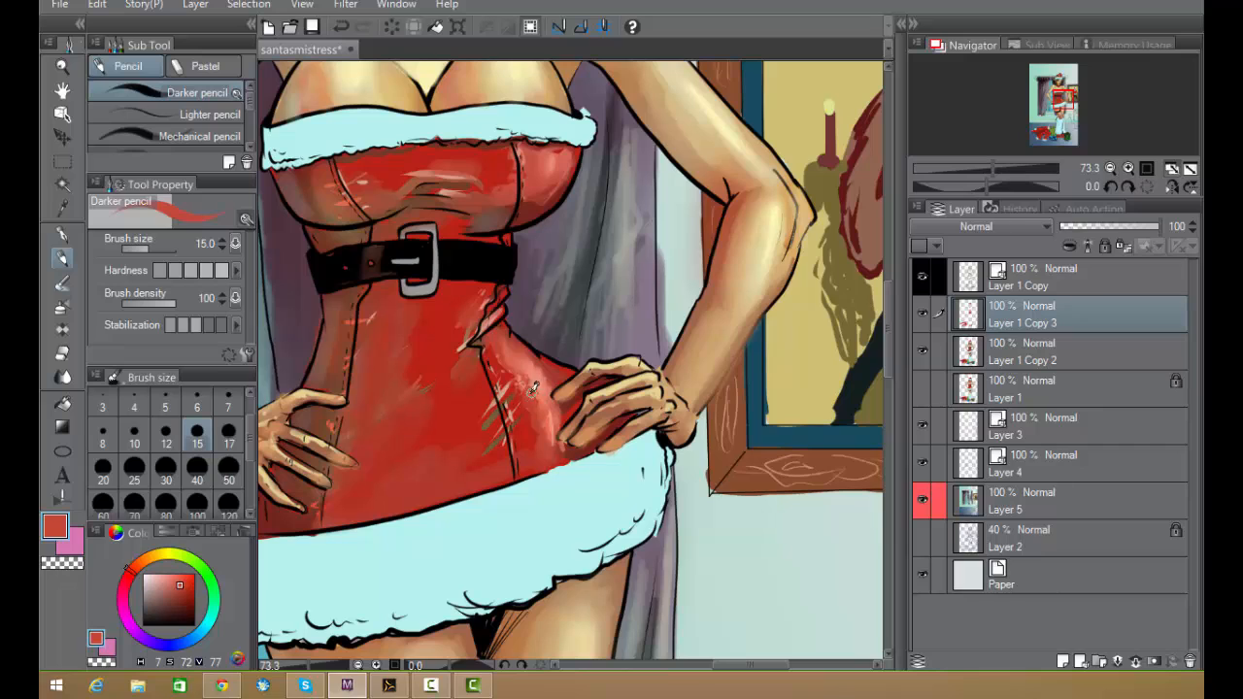
{"action": "left_click", "coordinate": [532, 388], "text": "alt"}
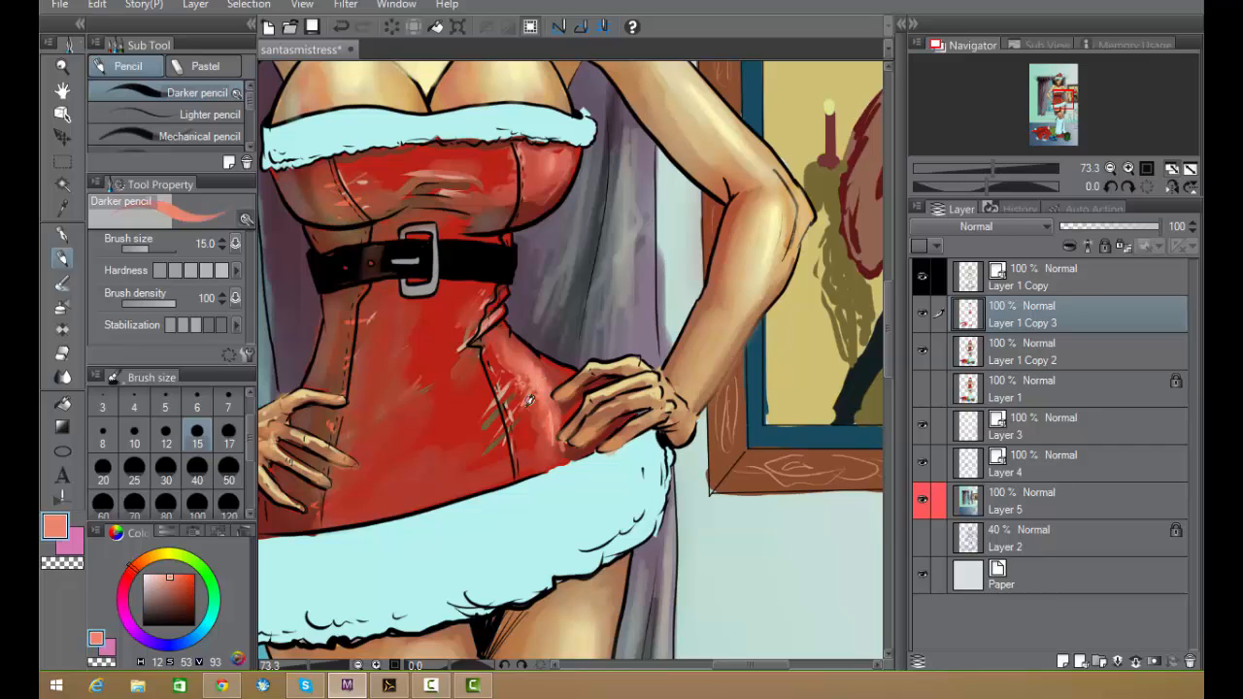
{"action": "mouse_move", "coordinate": [532, 396]}
{"action": "left_mouse_down"}
{"action": "mouse_move", "coordinate": [516, 424]}
{"action": "mouse_move", "coordinate": [531, 400]}
{"action": "mouse_move", "coordinate": [516, 381]}
{"action": "left_mouse_up"}
- Work sampled browns and reds into the seams and front of the dress below the belt with the Darker pencil at size 15
{"action": "left_click", "coordinate": [504, 408], "text": "alt"}
{"action": "left_click", "coordinate": [503, 435], "text": "alt"}
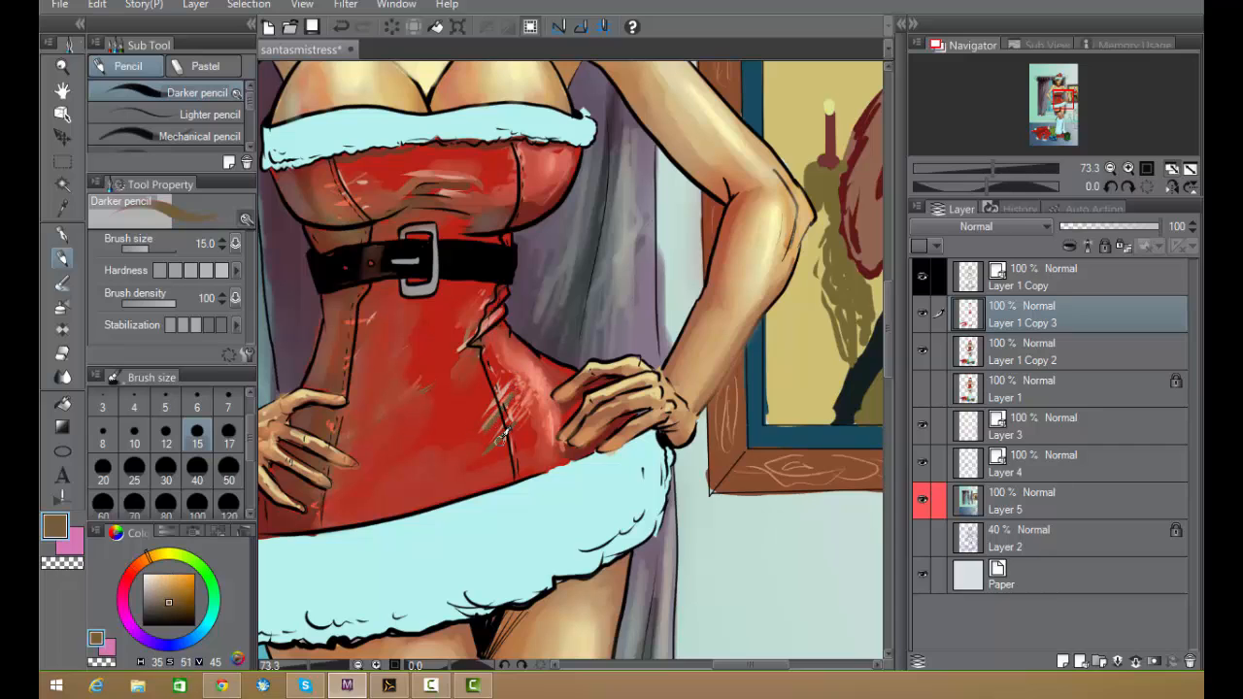
{"action": "left_click", "coordinate": [351, 340], "text": "alt"}
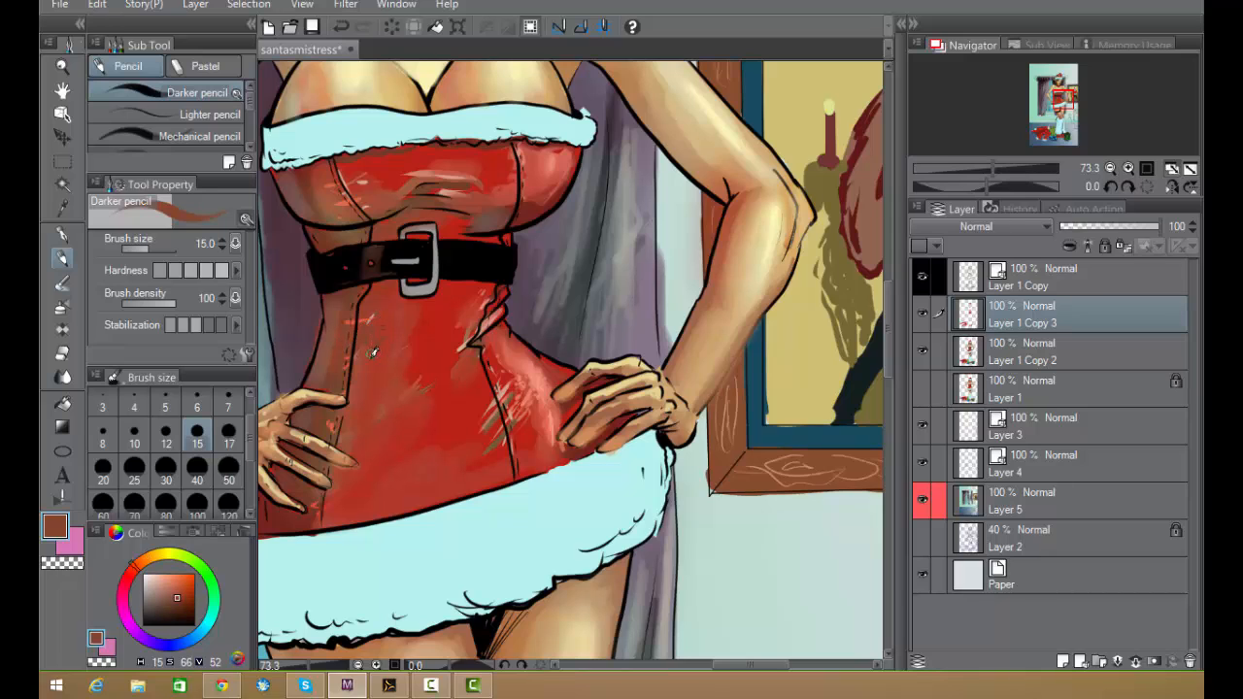
{"action": "left_click", "coordinate": [410, 354], "text": "alt"}
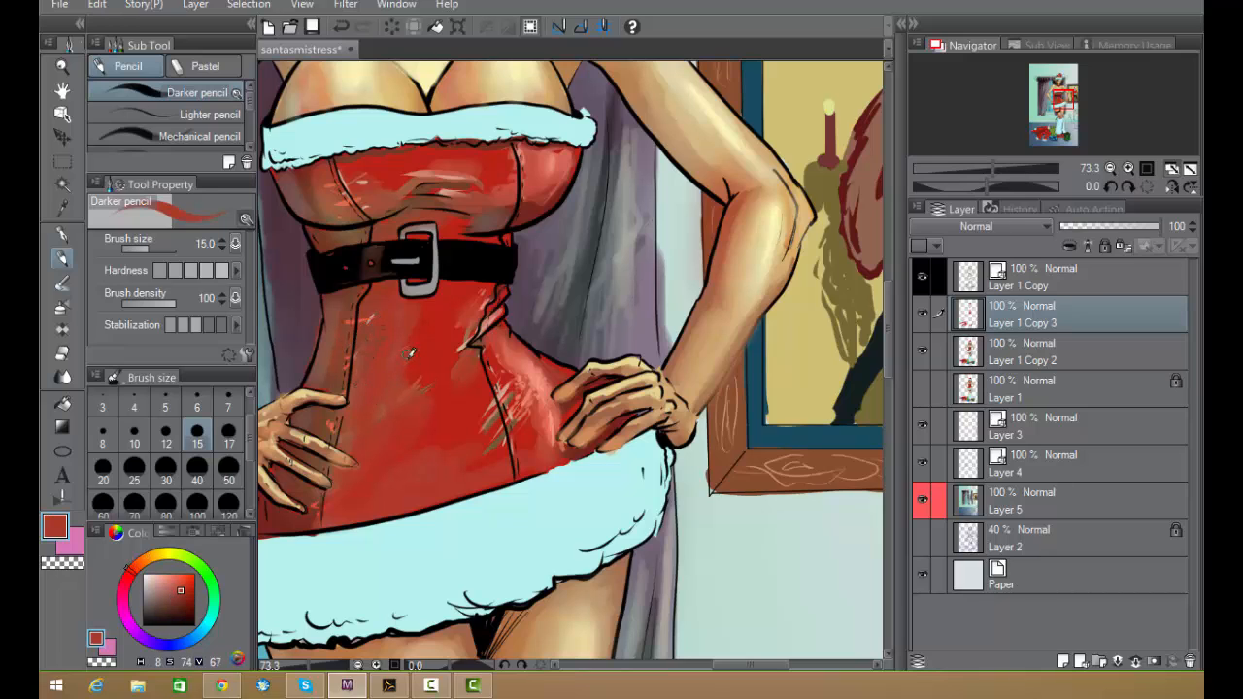
{"action": "left_click", "coordinate": [430, 338], "text": "alt"}
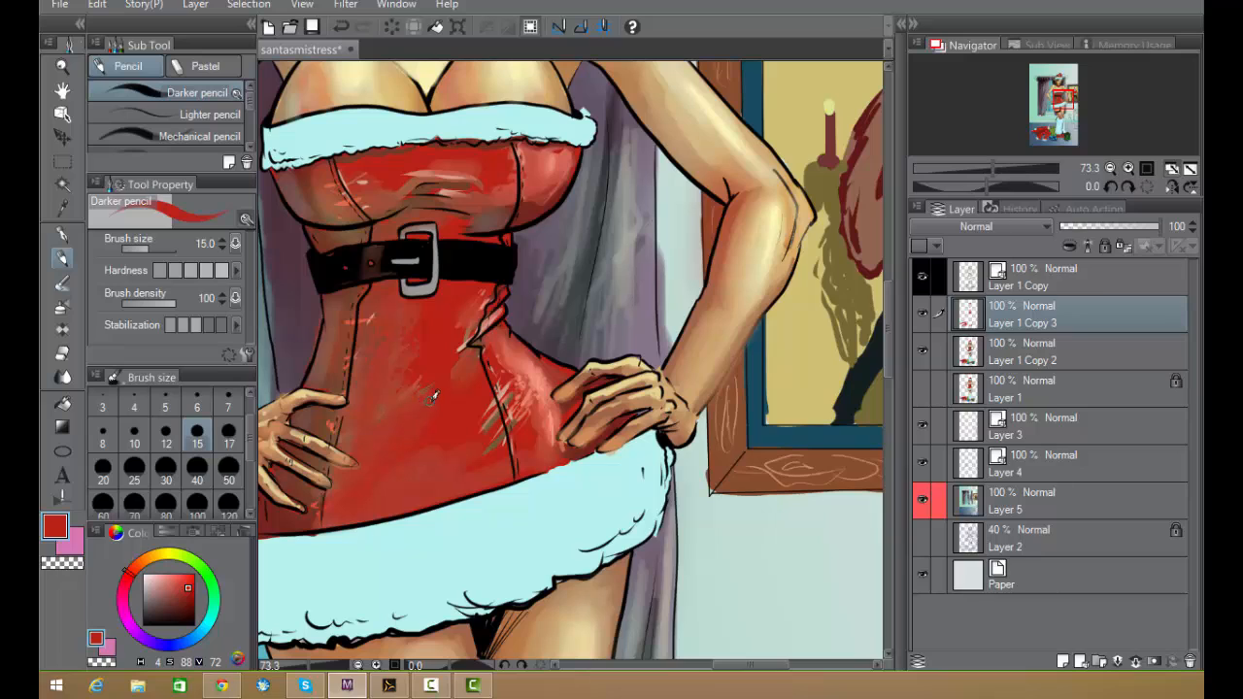
{"action": "left_click", "coordinate": [440, 442], "text": "alt"}
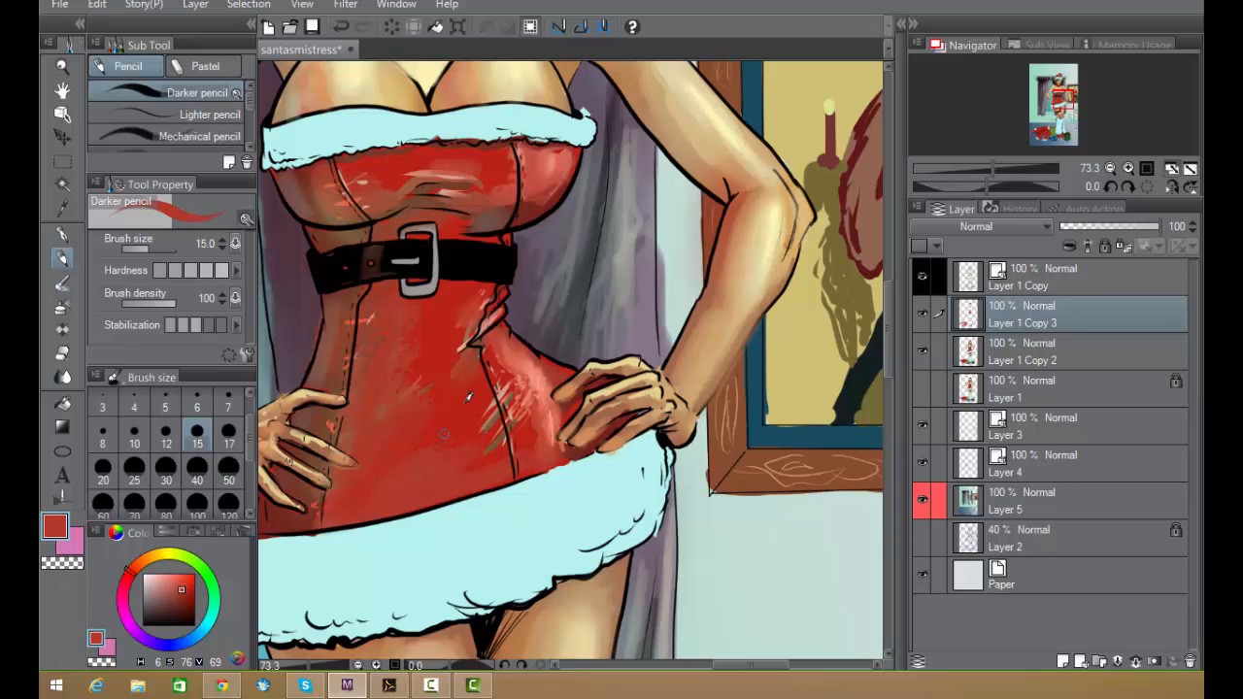
- Open the Material library, browse the full list of materials, and collapse the library again
{"action": "scroll", "coordinate": [680, 393], "scroll_direction": "down", "scroll_amount": 3}
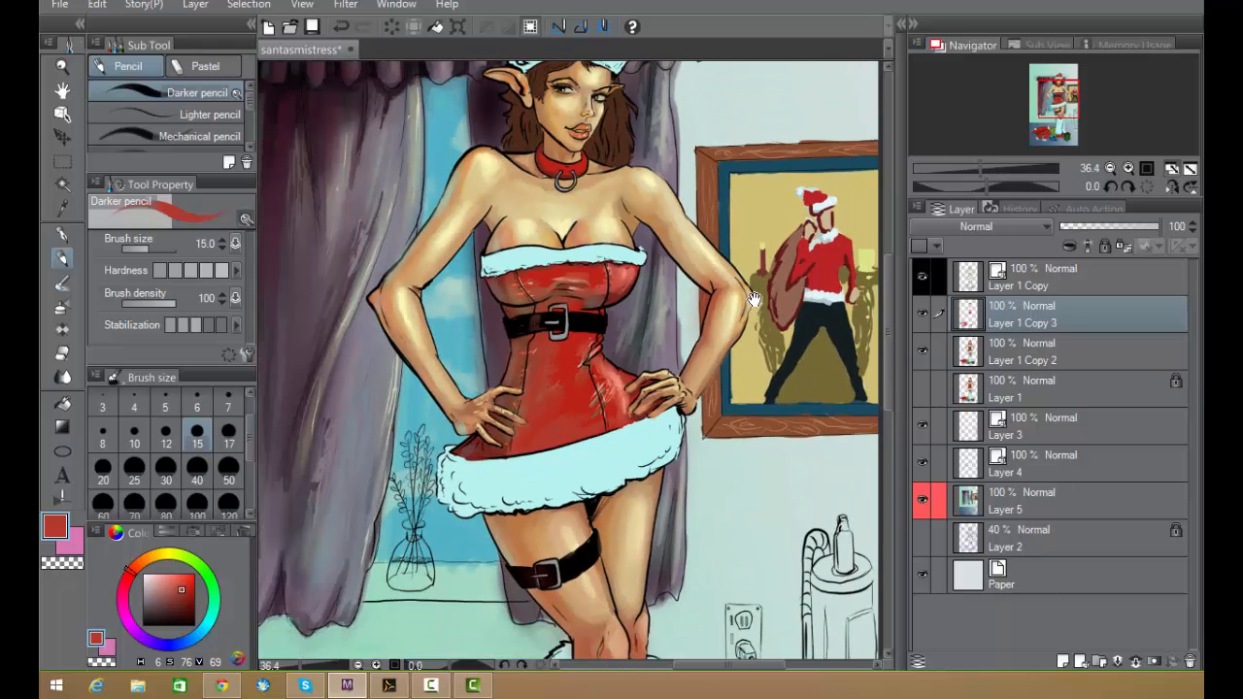
{"action": "left_click_drag", "start_coordinate": [754, 300], "coordinate": [726, 306]}
{"action": "left_click_drag", "start_coordinate": [753, 254], "coordinate": [741, 284]}
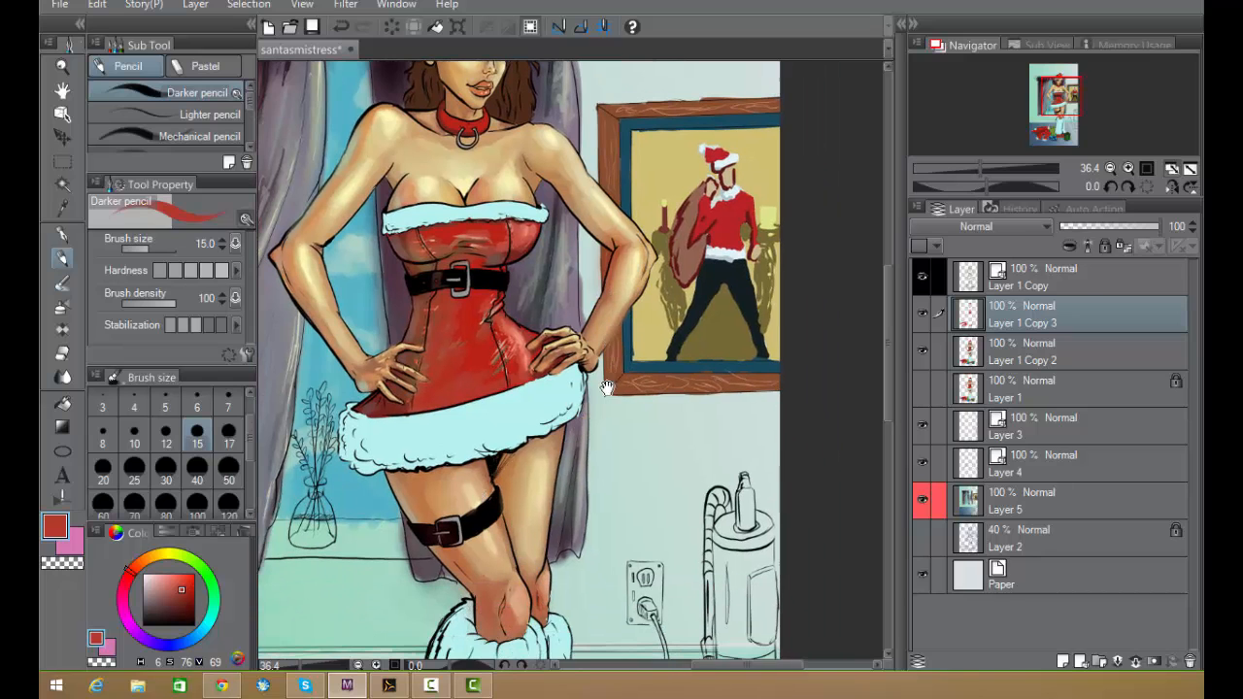
{"action": "left_click_drag", "start_coordinate": [689, 446], "coordinate": [630, 368]}
{"action": "left_click", "coordinate": [902, 22]}
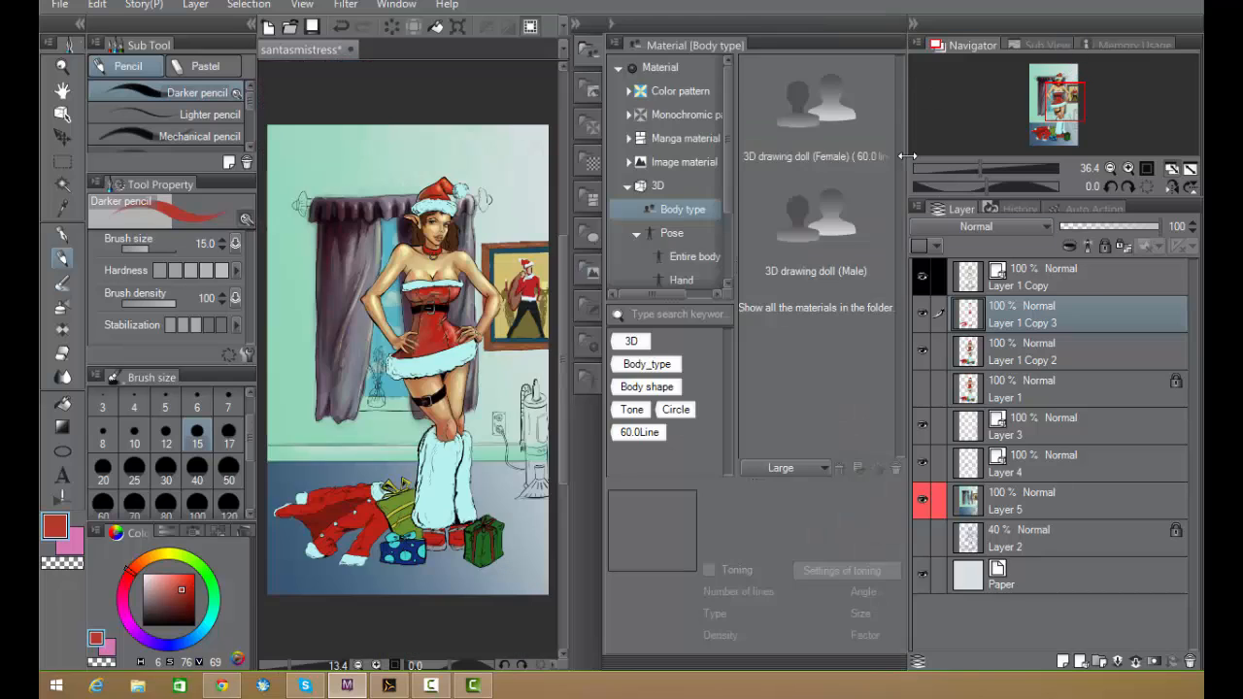
{"action": "left_click", "coordinate": [668, 68]}
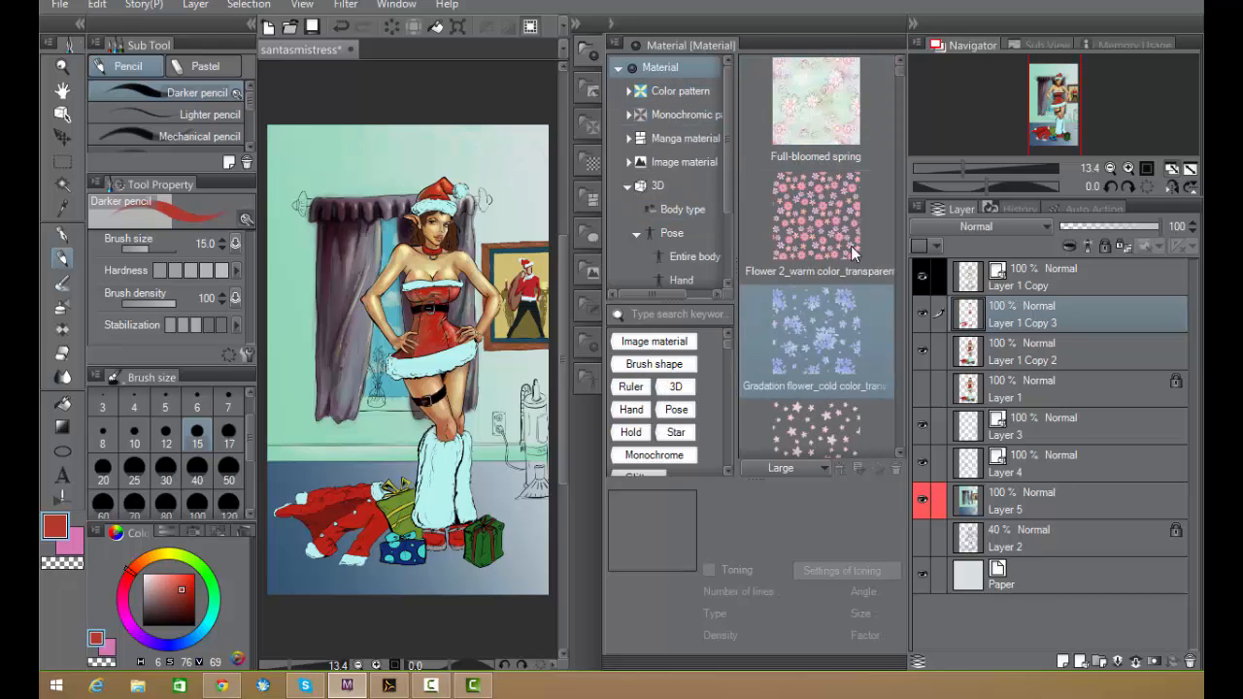
{"action": "left_click_drag", "start_coordinate": [895, 73], "coordinate": [887, 120]}
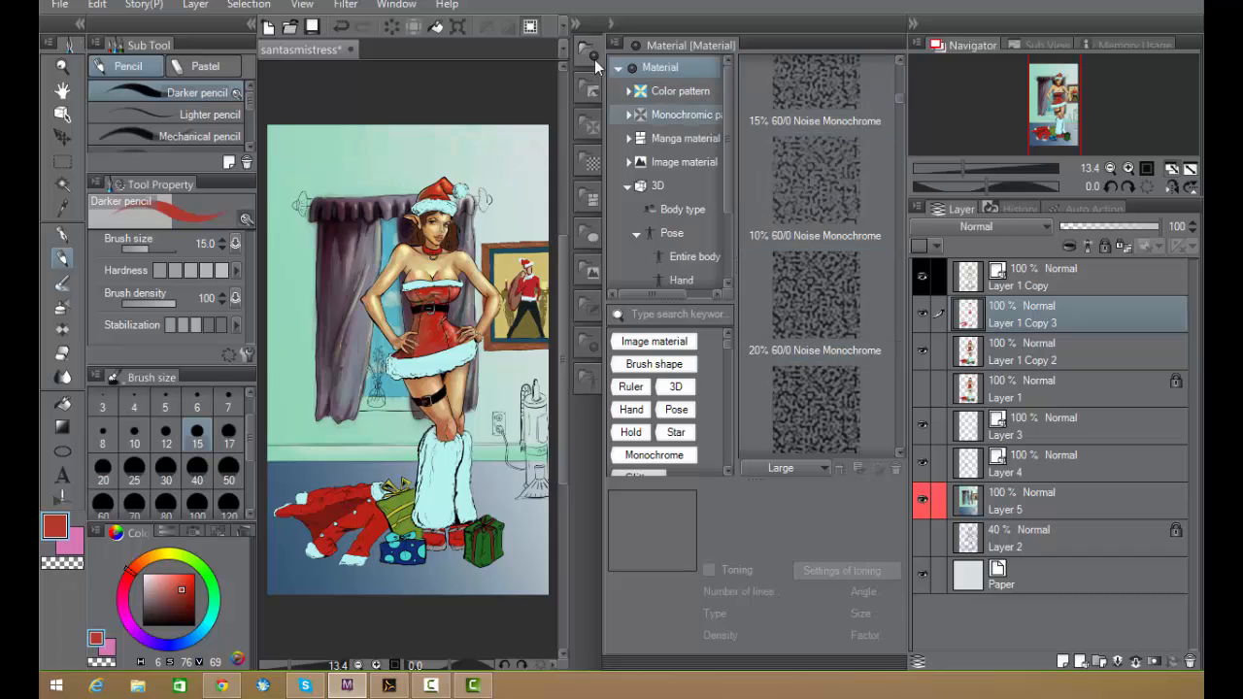
{"action": "left_click", "coordinate": [610, 23]}
- Shade the knees with sampled skin tones and a dark red (H 7, S 75, V 45) from the dress, using the Darker pencil at size 15
{"action": "scroll", "coordinate": [665, 457], "scroll_direction": "up", "scroll_amount": 3}
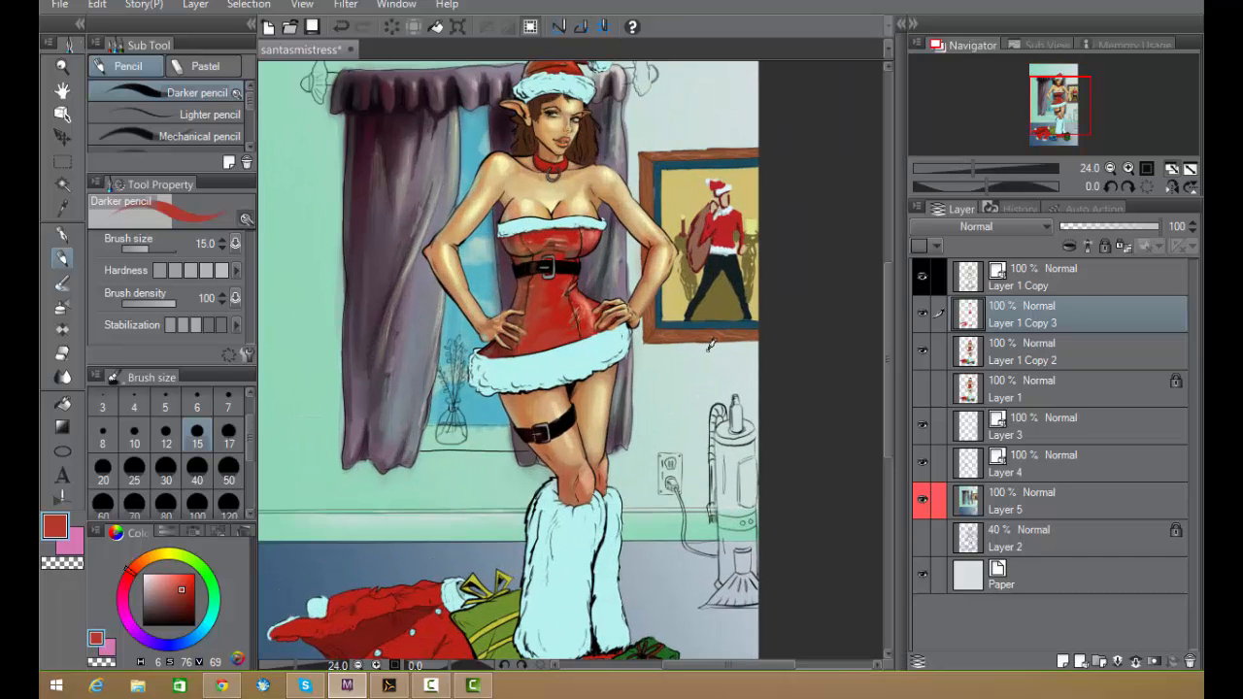
{"action": "scroll", "coordinate": [708, 342], "scroll_direction": "up", "scroll_amount": 2}
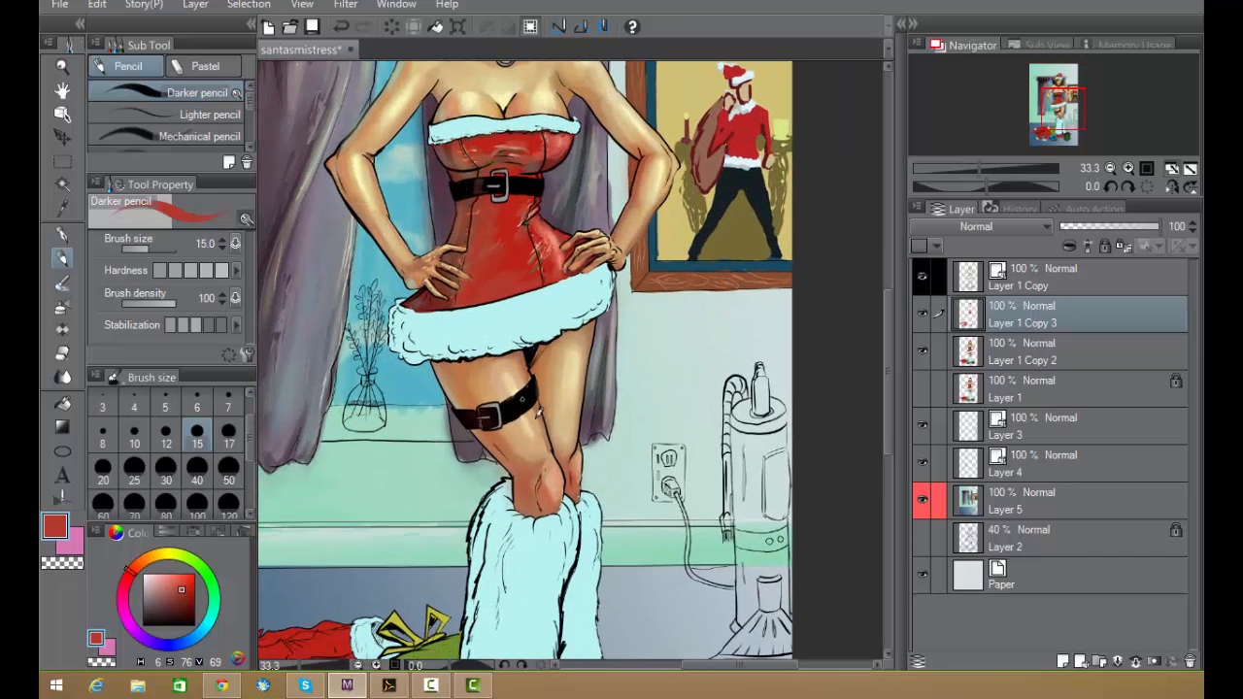
{"action": "left_click", "coordinate": [548, 447], "text": "alt"}
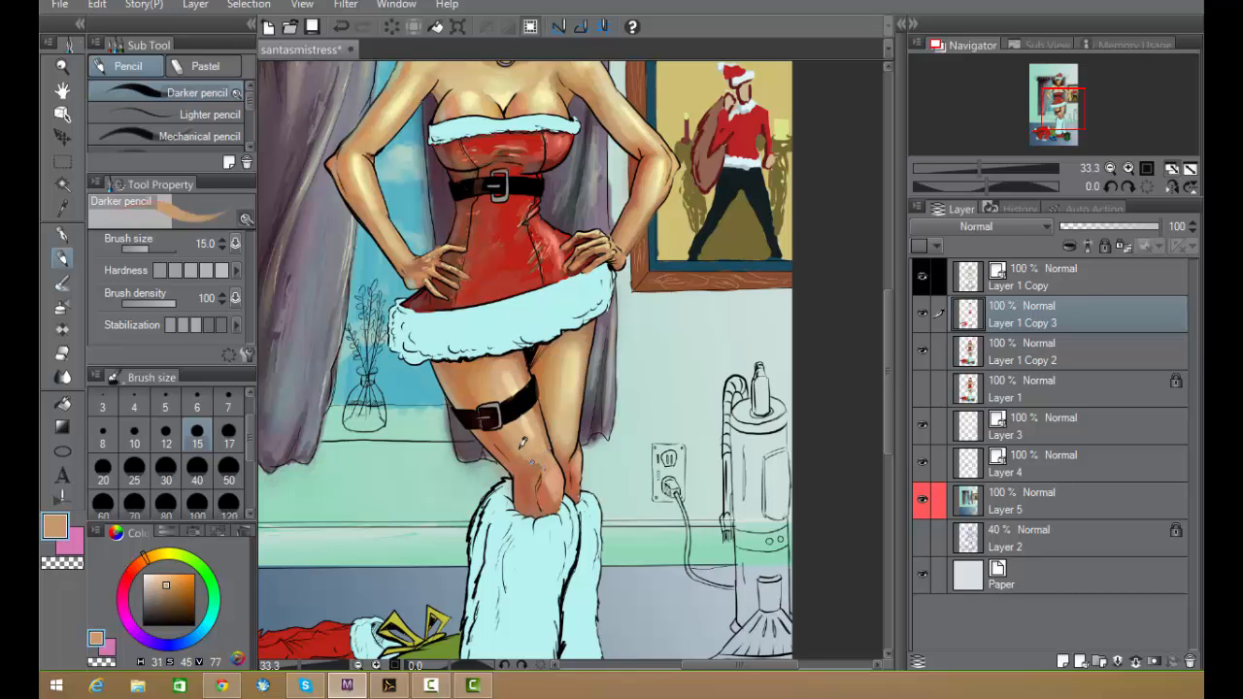
{"action": "scroll", "coordinate": [713, 335], "scroll_direction": "down", "scroll_amount": 1}
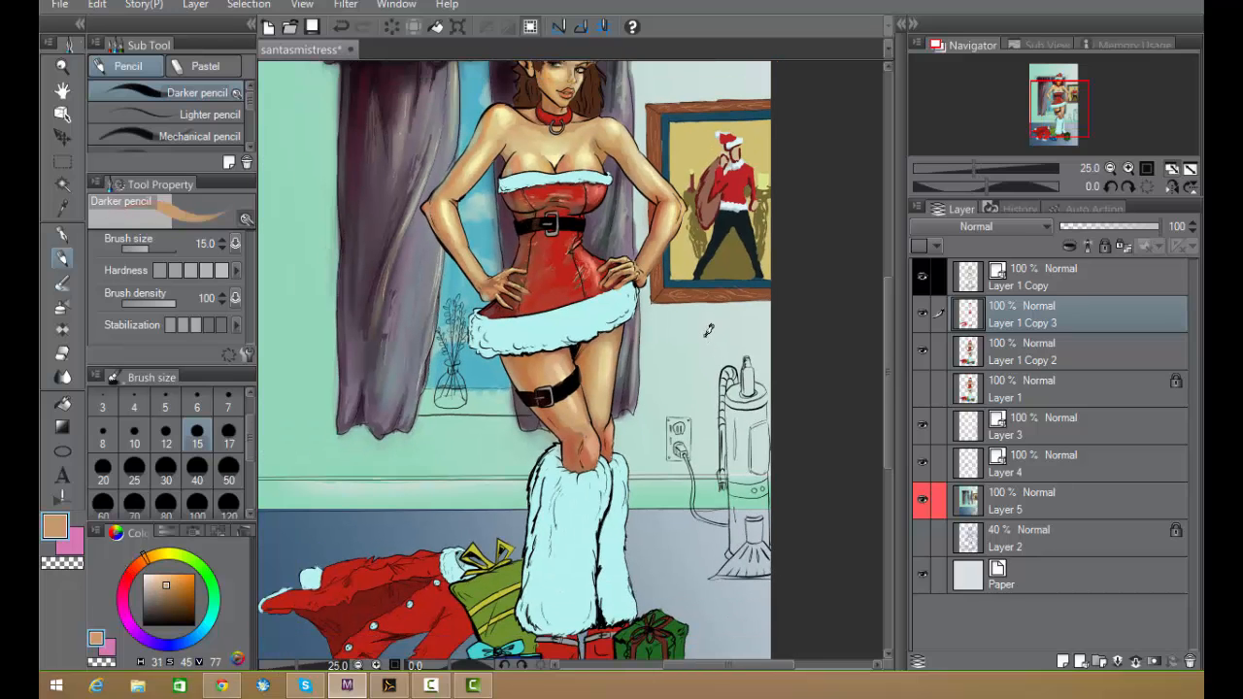
{"action": "scroll", "coordinate": [708, 330], "scroll_direction": "up", "scroll_amount": 1}
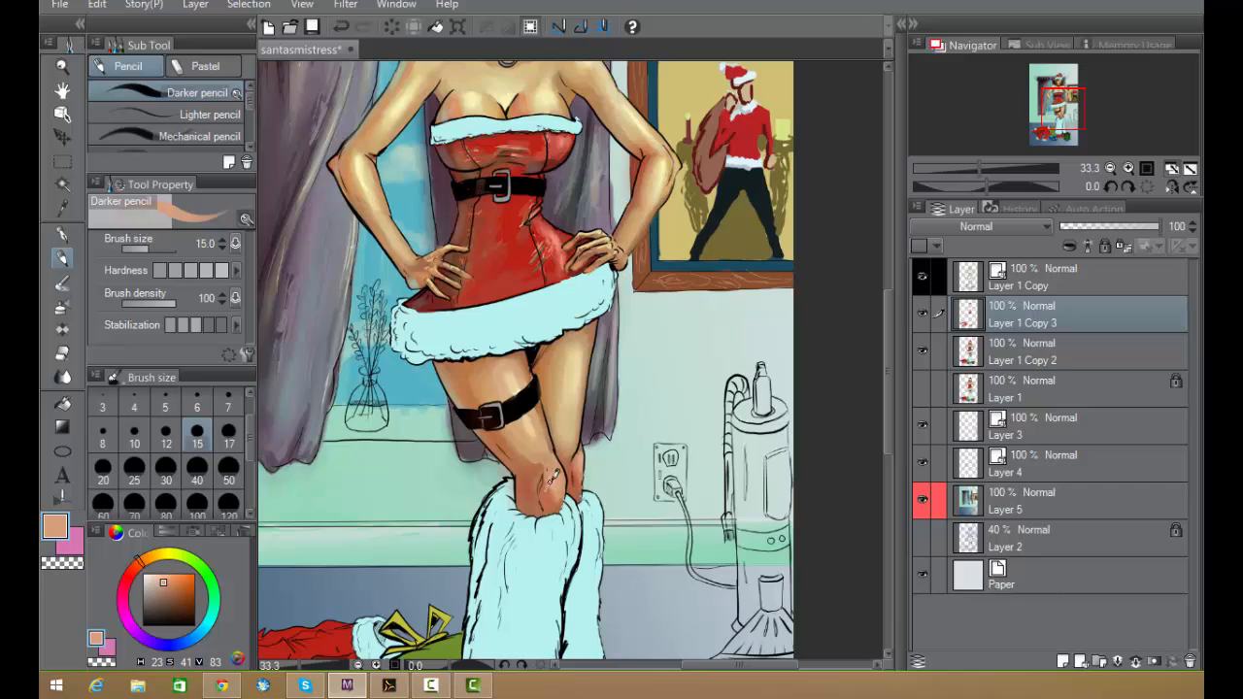
{"action": "left_click", "coordinate": [547, 475], "text": "alt"}
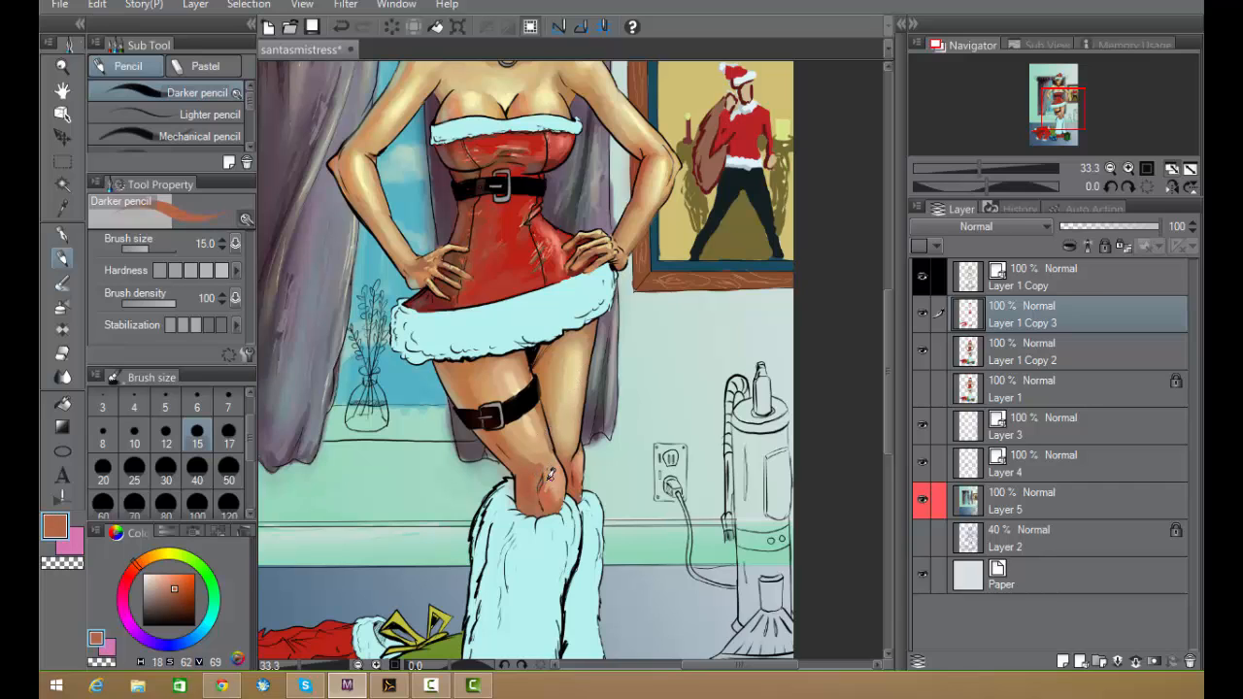
{"action": "left_click", "coordinate": [450, 293], "text": "alt"}
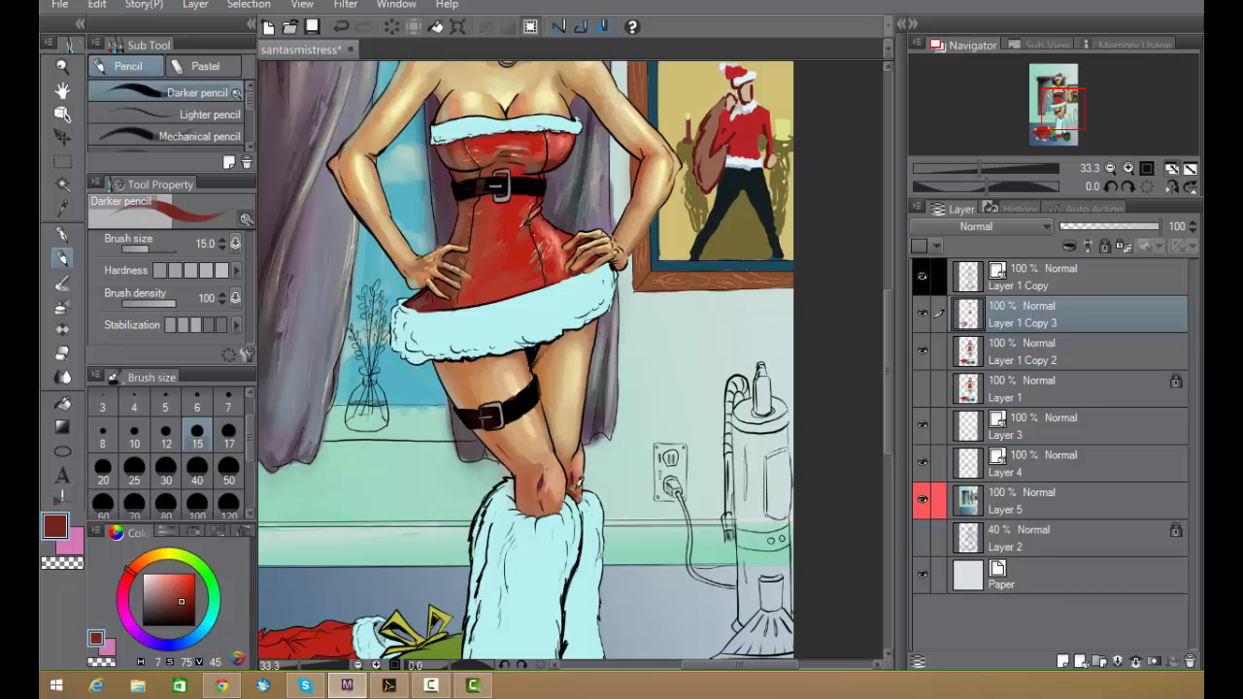
- Examine the shading of the figure from the upper body and dress down to the fur boots and red shoes
{"action": "key", "text": "ctrl+0"}
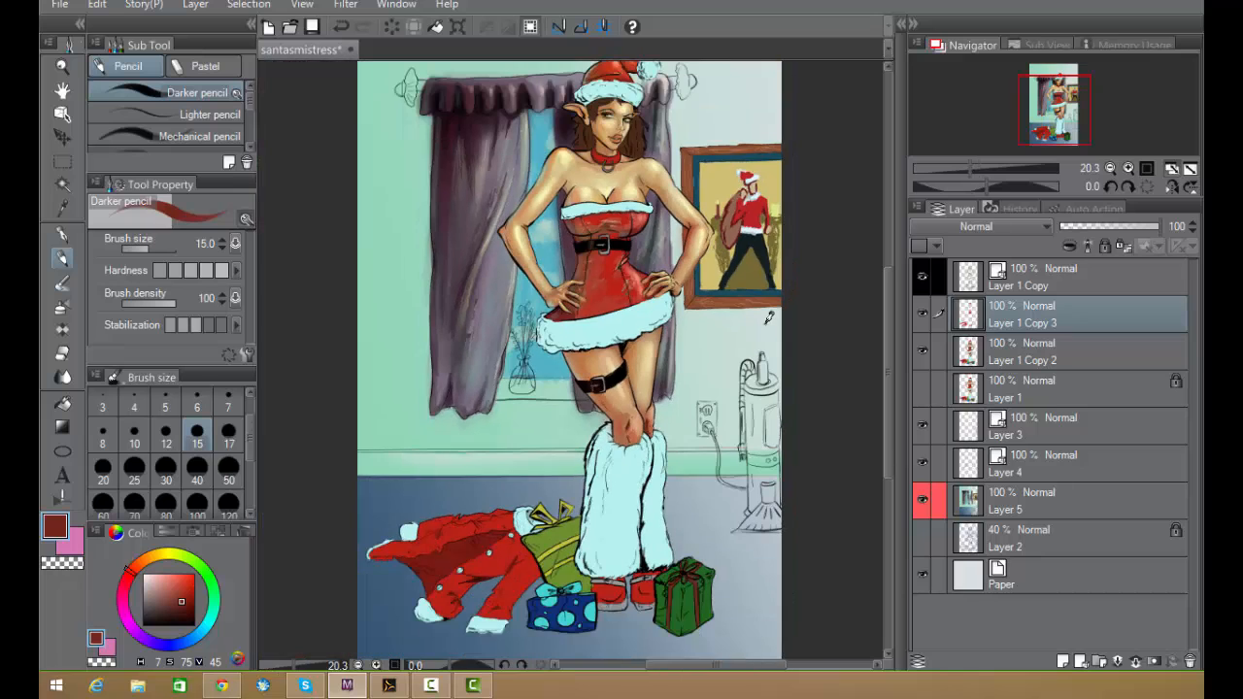
{"action": "left_click_drag", "start_coordinate": [729, 289], "coordinate": [658, 354]}
{"action": "left_click_drag", "start_coordinate": [550, 187], "coordinate": [579, 362]}
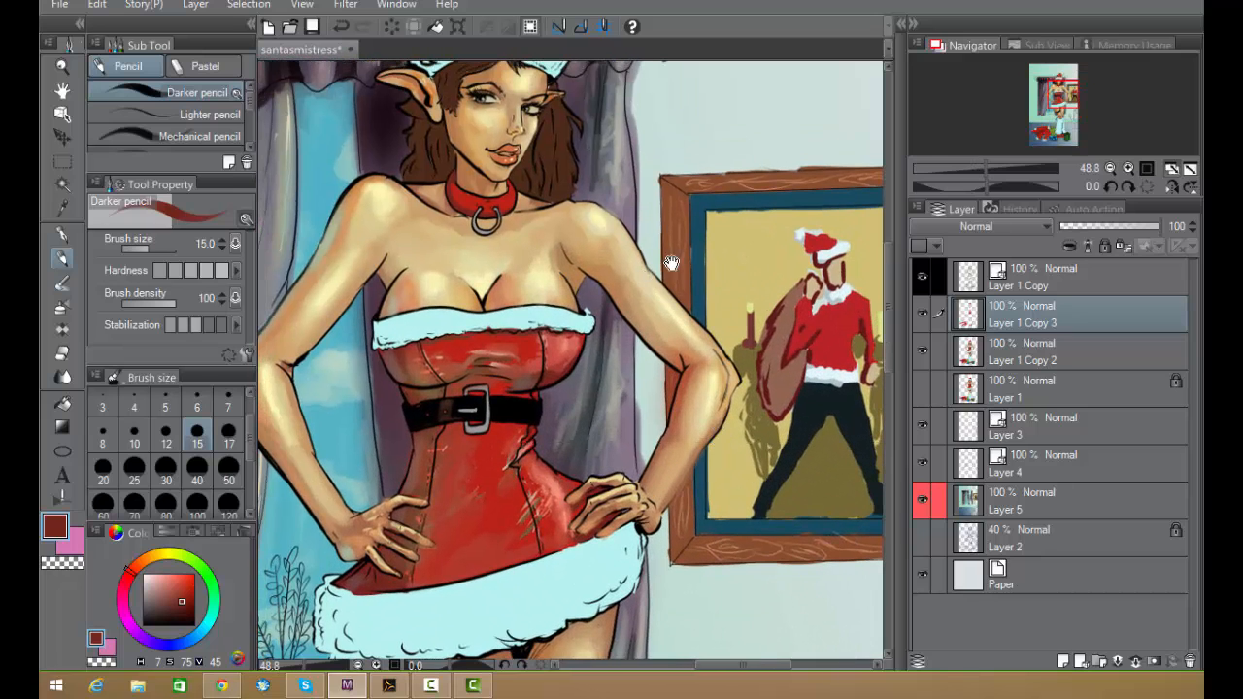
{"action": "left_click_drag", "start_coordinate": [641, 495], "coordinate": [662, 267]}
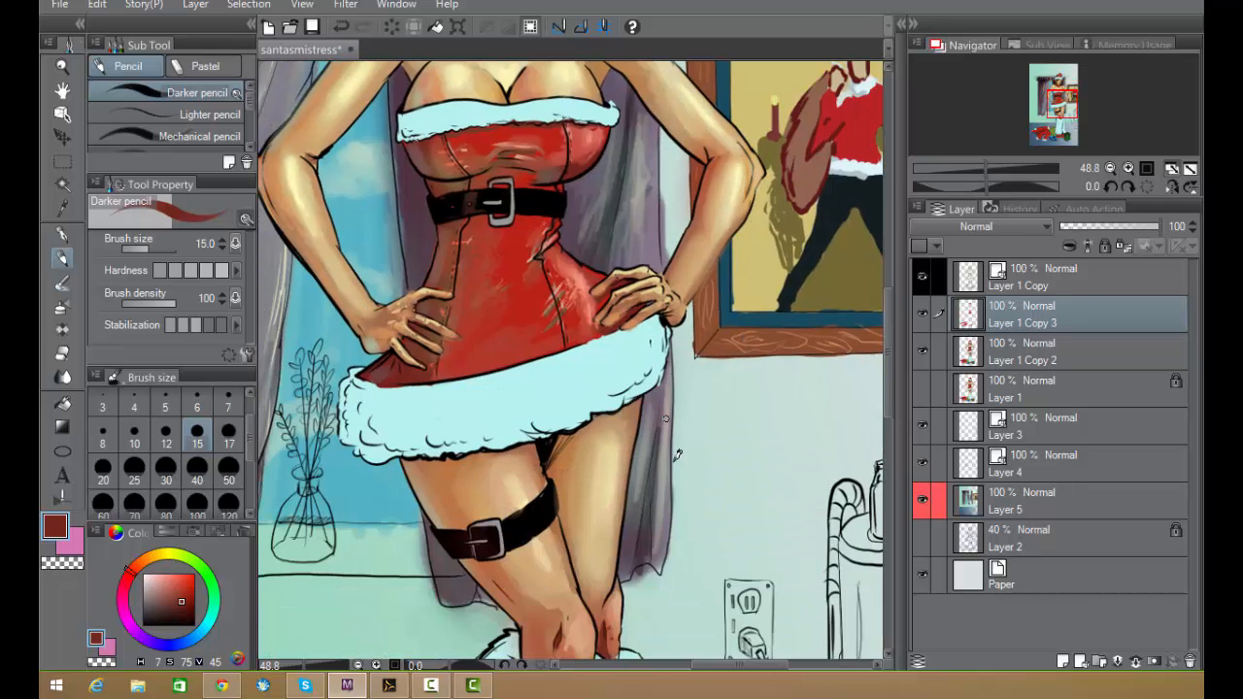
{"action": "left_click_drag", "start_coordinate": [662, 451], "coordinate": [658, 467]}
{"action": "left_click_drag", "start_coordinate": [631, 573], "coordinate": [668, 256]}
{"action": "left_click_drag", "start_coordinate": [636, 544], "coordinate": [648, 321]}
{"action": "left_click_drag", "start_coordinate": [655, 497], "coordinate": [652, 355]}
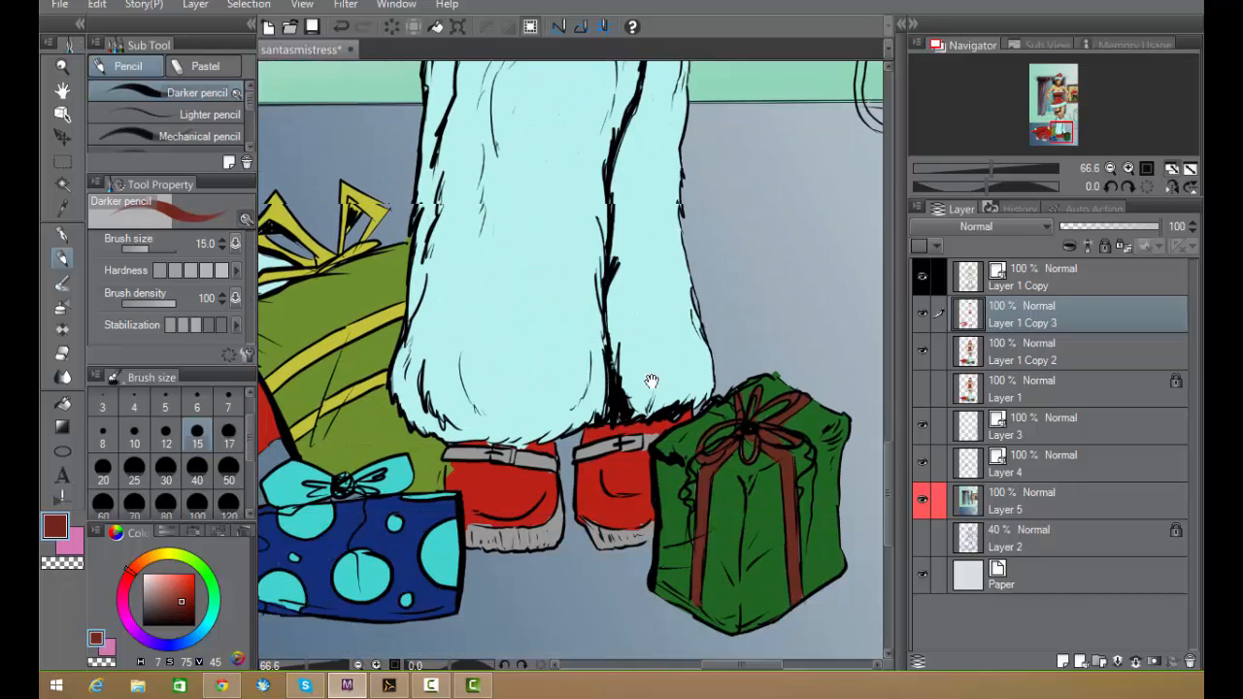
{"action": "left_click_drag", "start_coordinate": [657, 466], "coordinate": [655, 386]}
{"action": "left_click_drag", "start_coordinate": [641, 324], "coordinate": [660, 362]}
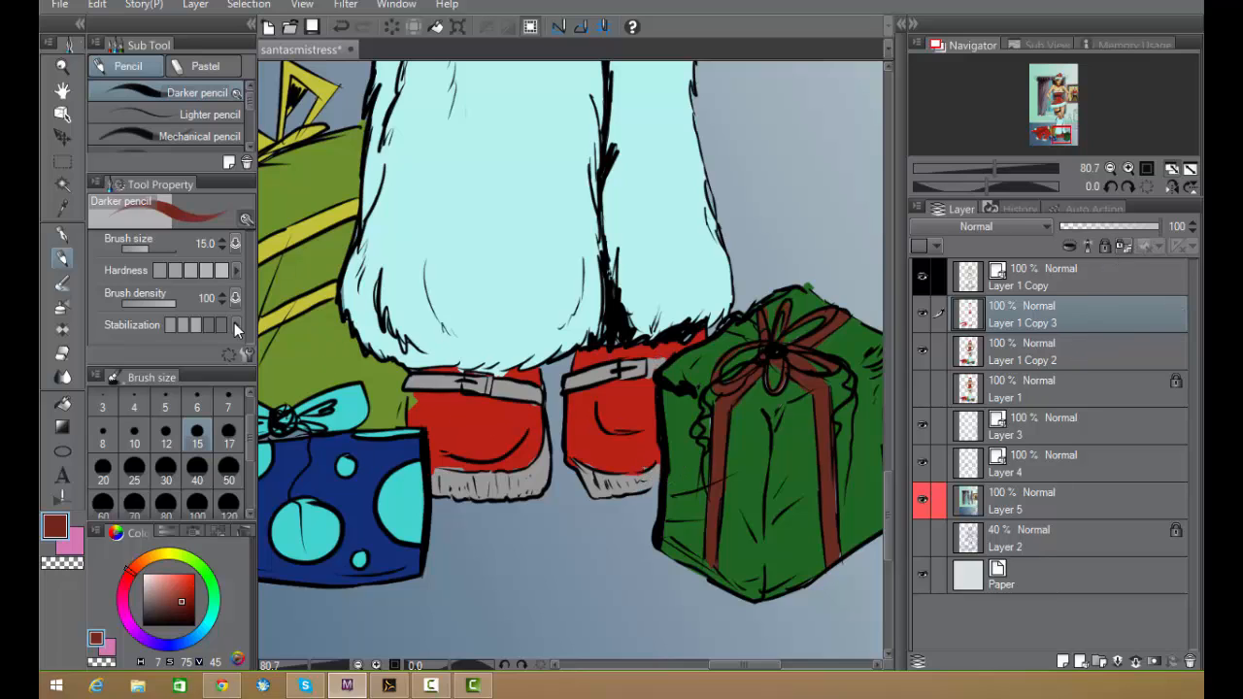
- Paint the shoes red (H 4, S 88, V 72) with the Mapping pen at size 50 on Layer 1 Copy 3, and lock the layer's transparent pixels
{"action": "left_click", "coordinate": [63, 234]}
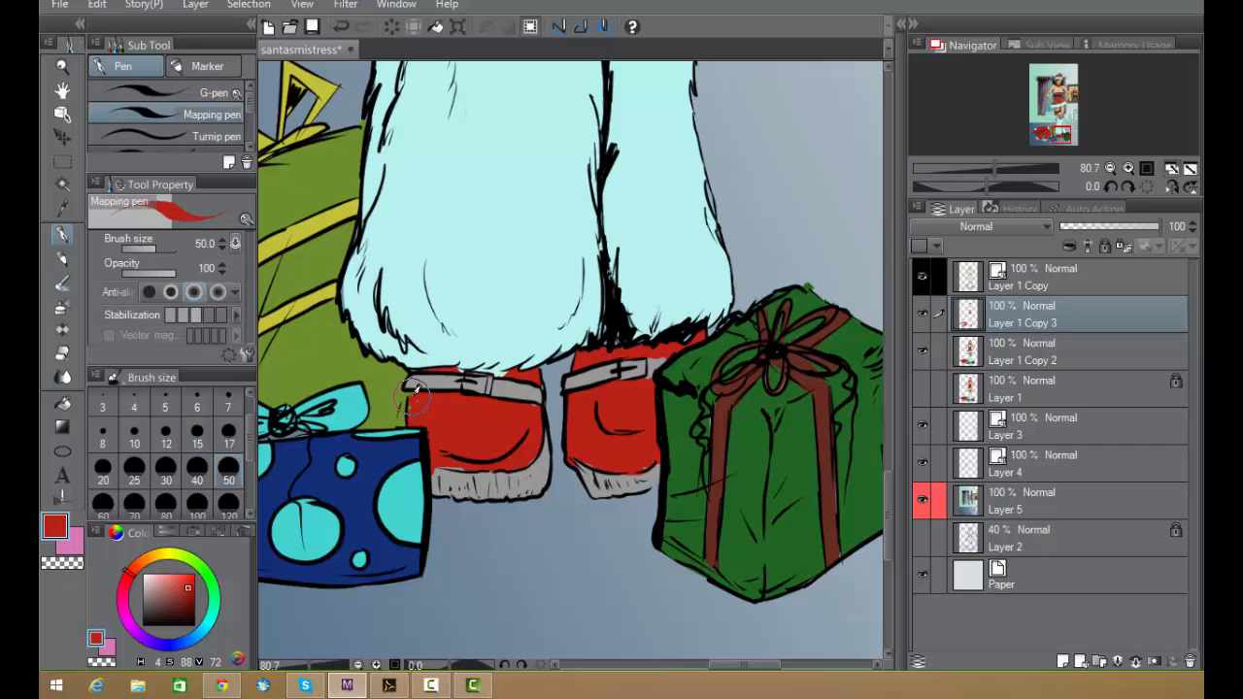
{"action": "left_click_drag", "start_coordinate": [471, 371], "coordinate": [503, 374]}
{"action": "left_click_drag", "start_coordinate": [447, 458], "coordinate": [472, 453]}
{"action": "left_click_drag", "start_coordinate": [653, 358], "coordinate": [648, 372]}
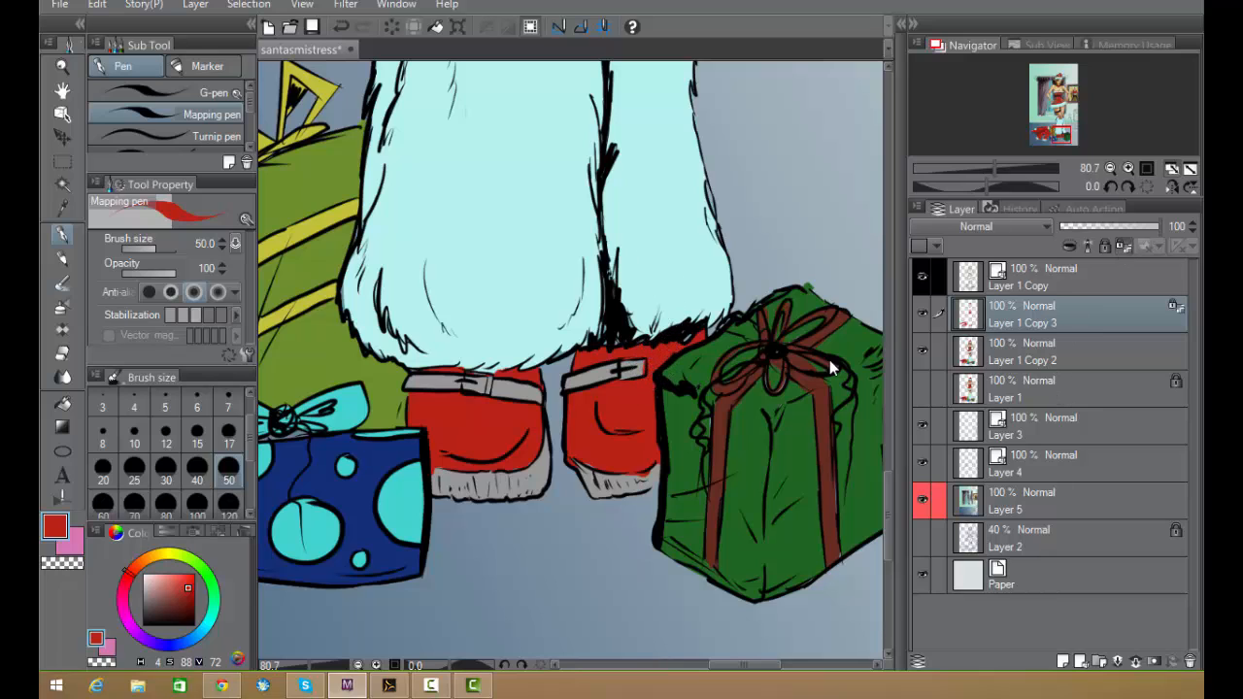
- Shade the lower edge and sides of the shoe beside the blue gift in dark red (H 4, S 74, V 40), undoing the trial strokes
{"action": "left_click", "coordinate": [180, 605]}
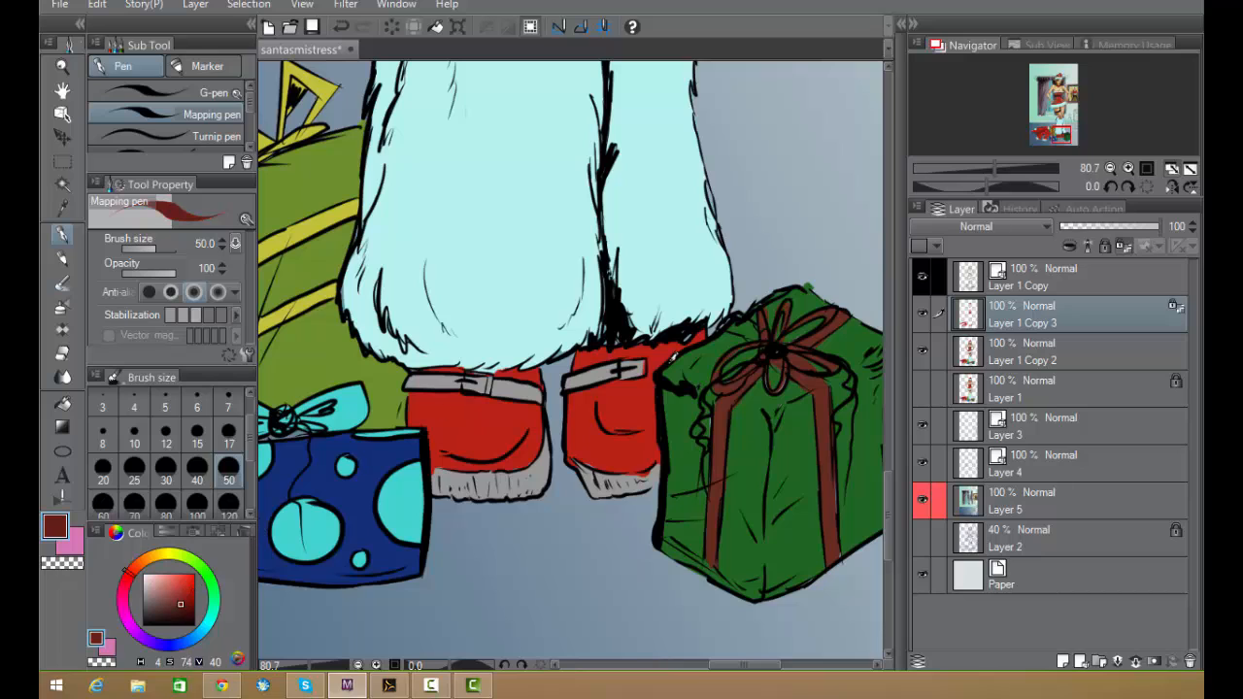
{"action": "mouse_move", "coordinate": [653, 361]}
{"action": "left_mouse_down"}
{"action": "mouse_move", "coordinate": [650, 456]}
{"action": "mouse_move", "coordinate": [607, 451]}
{"action": "mouse_move", "coordinate": [641, 461]}
{"action": "left_mouse_up"}
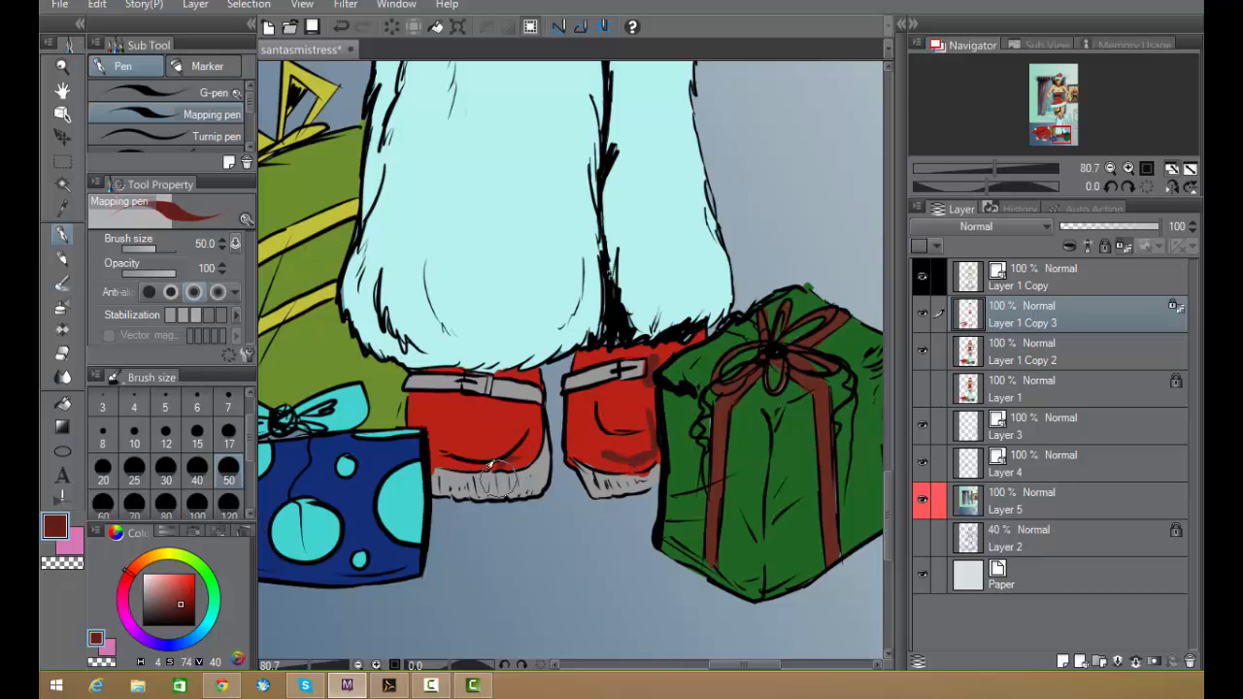
{"action": "key", "text": "ctrl+z"}
{"action": "key", "text": "ctrl+z"}
{"action": "key", "text": "ctrl+z"}
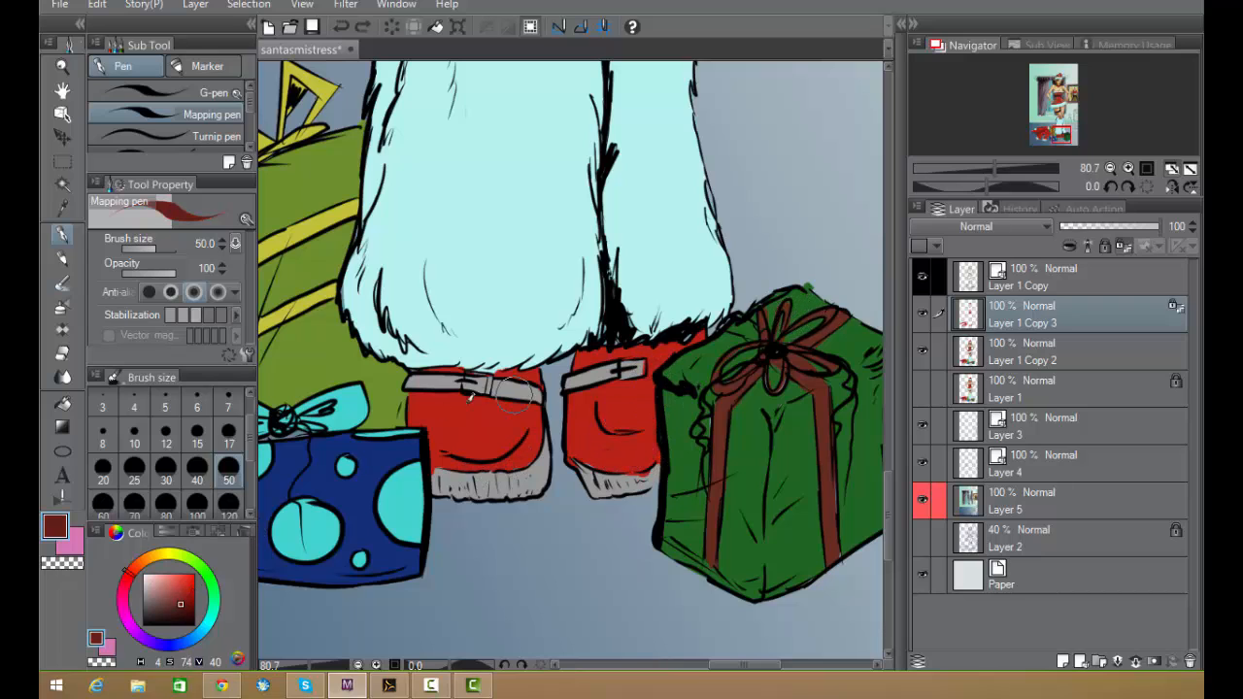
{"action": "mouse_move", "coordinate": [532, 437]}
{"action": "left_mouse_down"}
{"action": "mouse_move", "coordinate": [469, 461]}
{"action": "mouse_move", "coordinate": [489, 451]}
{"action": "mouse_move", "coordinate": [436, 444]}
{"action": "left_mouse_up"}
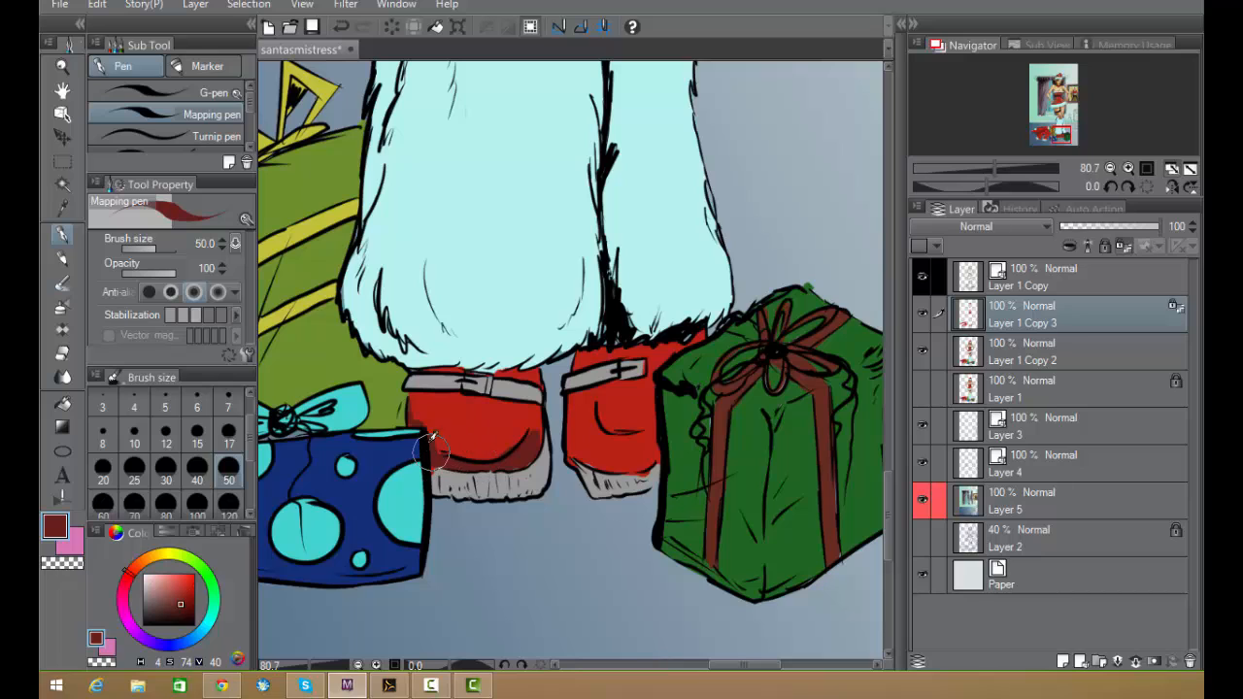
- Resample the dark red and shade both shoes above the straps and the edges of the shoe beside the green gift
{"action": "left_click", "coordinate": [644, 361], "text": "alt"}
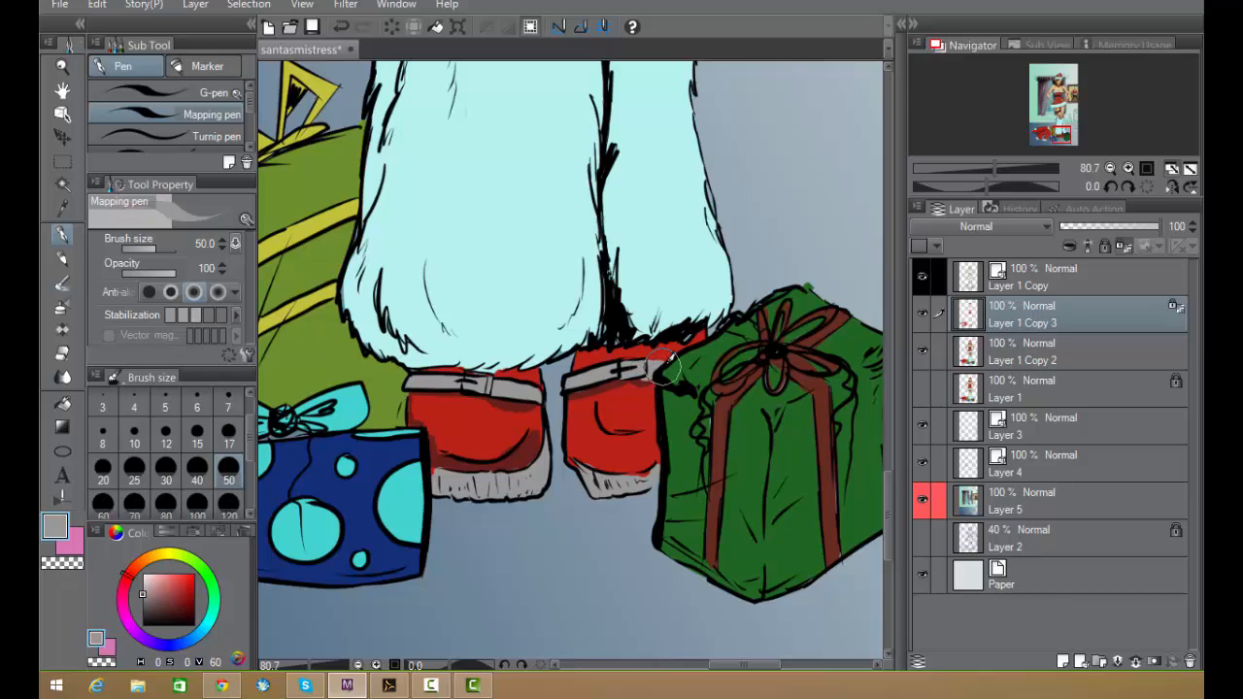
{"action": "left_click", "coordinate": [648, 365], "text": "alt"}
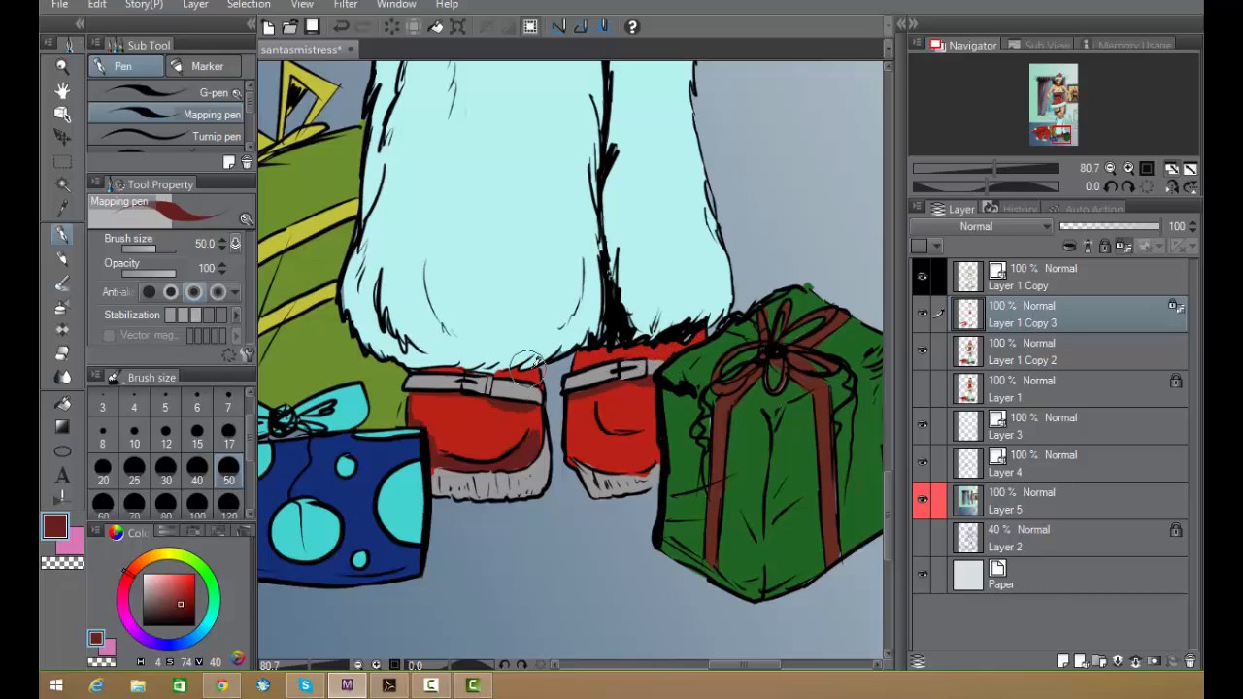
{"action": "left_click_drag", "start_coordinate": [536, 378], "coordinate": [423, 368]}
{"action": "mouse_move", "coordinate": [614, 365]}
{"action": "left_mouse_down"}
{"action": "mouse_move", "coordinate": [573, 362]}
{"action": "mouse_move", "coordinate": [675, 346]}
{"action": "mouse_move", "coordinate": [623, 348]}
{"action": "left_mouse_up"}
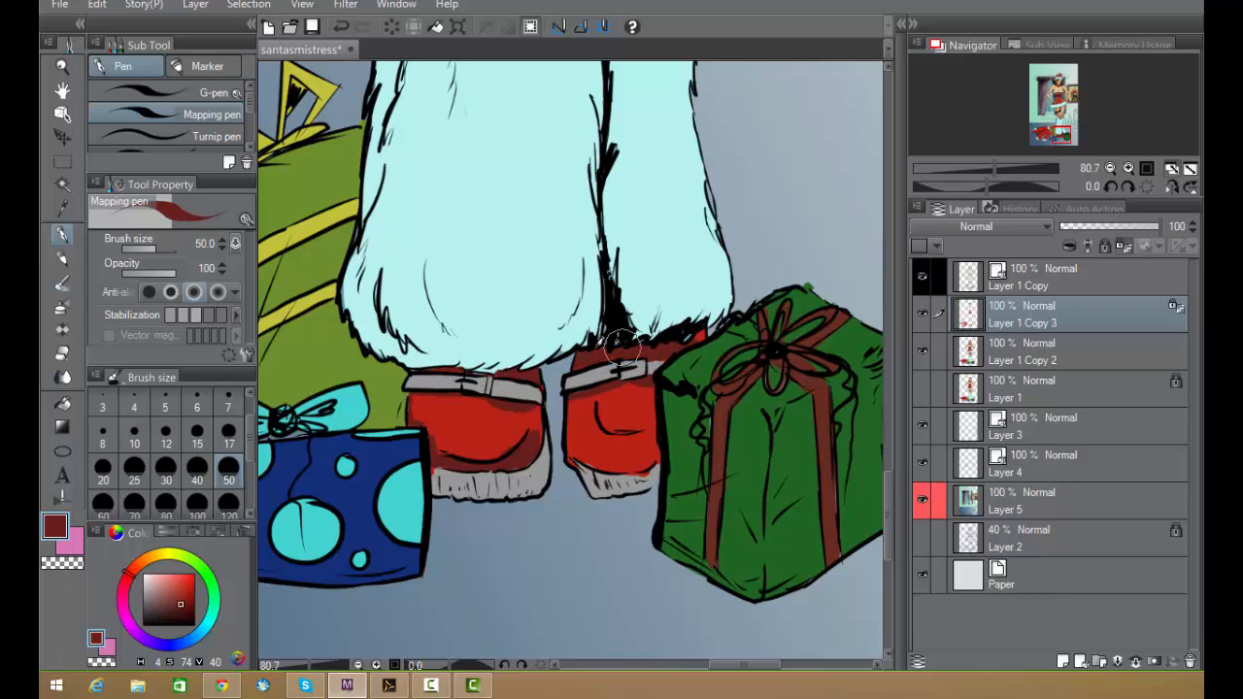
{"action": "mouse_move", "coordinate": [575, 419]}
{"action": "left_mouse_down"}
{"action": "mouse_move", "coordinate": [580, 450]}
{"action": "mouse_move", "coordinate": [617, 457]}
{"action": "mouse_move", "coordinate": [571, 442]}
{"action": "mouse_move", "coordinate": [568, 451]}
{"action": "mouse_move", "coordinate": [645, 459]}
{"action": "mouse_move", "coordinate": [577, 458]}
{"action": "left_mouse_up"}
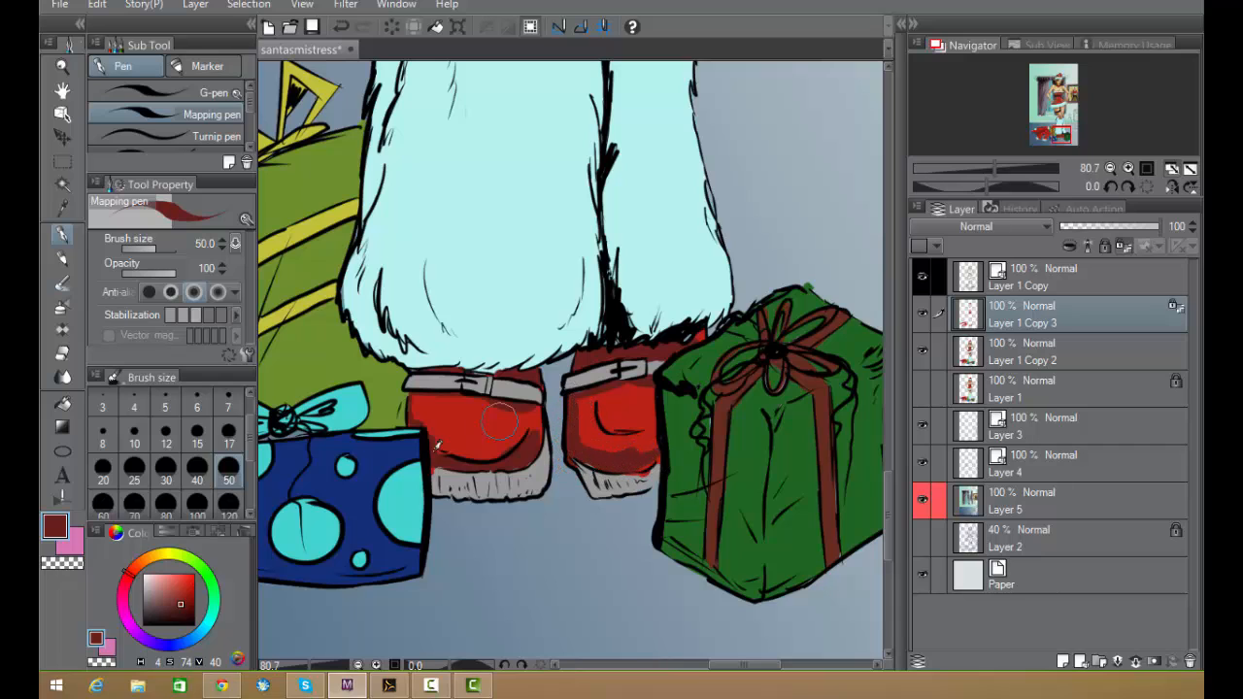
- Blend the shoe shadows with the Transparent watercolor brush at size 25 and add tan highlights (H 38, S 53, V 79) to both shoes
{"action": "left_click", "coordinate": [62, 281]}
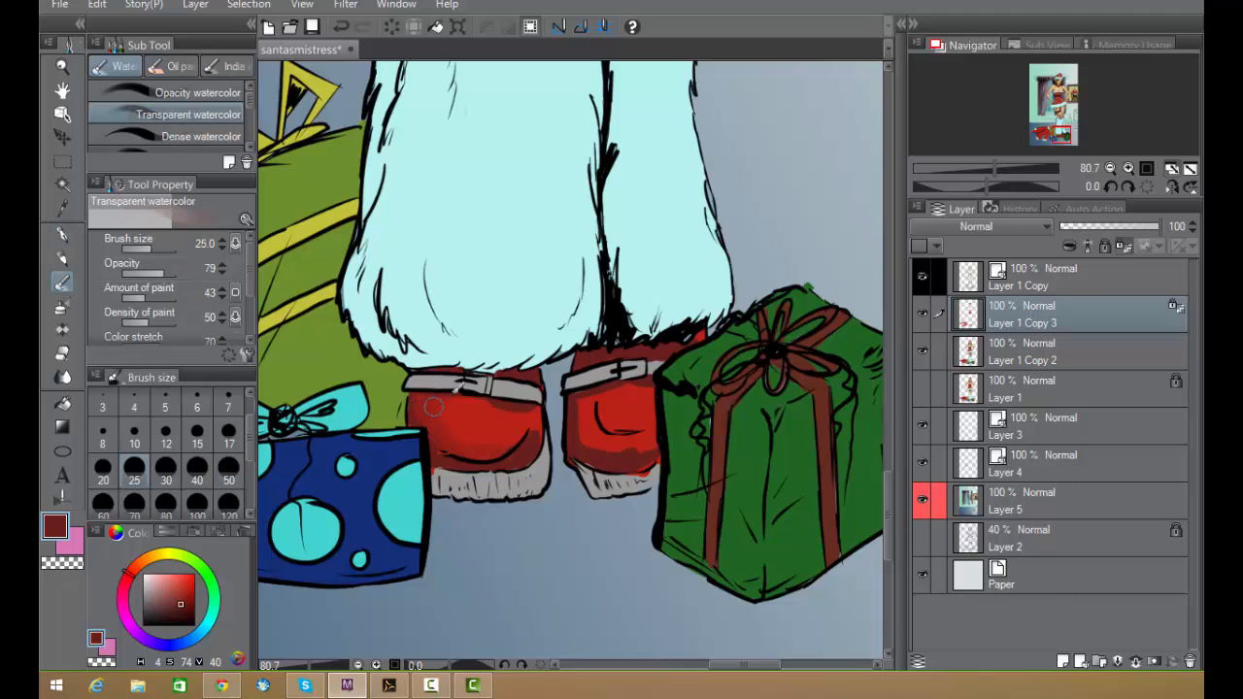
{"action": "mouse_move", "coordinate": [441, 422]}
{"action": "left_mouse_down"}
{"action": "mouse_move", "coordinate": [461, 449]}
{"action": "mouse_move", "coordinate": [480, 446]}
{"action": "mouse_move", "coordinate": [444, 423]}
{"action": "mouse_move", "coordinate": [491, 449]}
{"action": "mouse_move", "coordinate": [535, 430]}
{"action": "mouse_move", "coordinate": [505, 406]}
{"action": "mouse_move", "coordinate": [496, 413]}
{"action": "mouse_move", "coordinate": [585, 409]}
{"action": "mouse_move", "coordinate": [581, 399]}
{"action": "mouse_move", "coordinate": [580, 434]}
{"action": "mouse_move", "coordinate": [579, 409]}
{"action": "mouse_move", "coordinate": [621, 452]}
{"action": "mouse_move", "coordinate": [648, 451]}
{"action": "mouse_move", "coordinate": [586, 446]}
{"action": "mouse_move", "coordinate": [618, 448]}
{"action": "mouse_move", "coordinate": [583, 407]}
{"action": "mouse_move", "coordinate": [634, 436]}
{"action": "mouse_move", "coordinate": [540, 417]}
{"action": "left_mouse_up"}
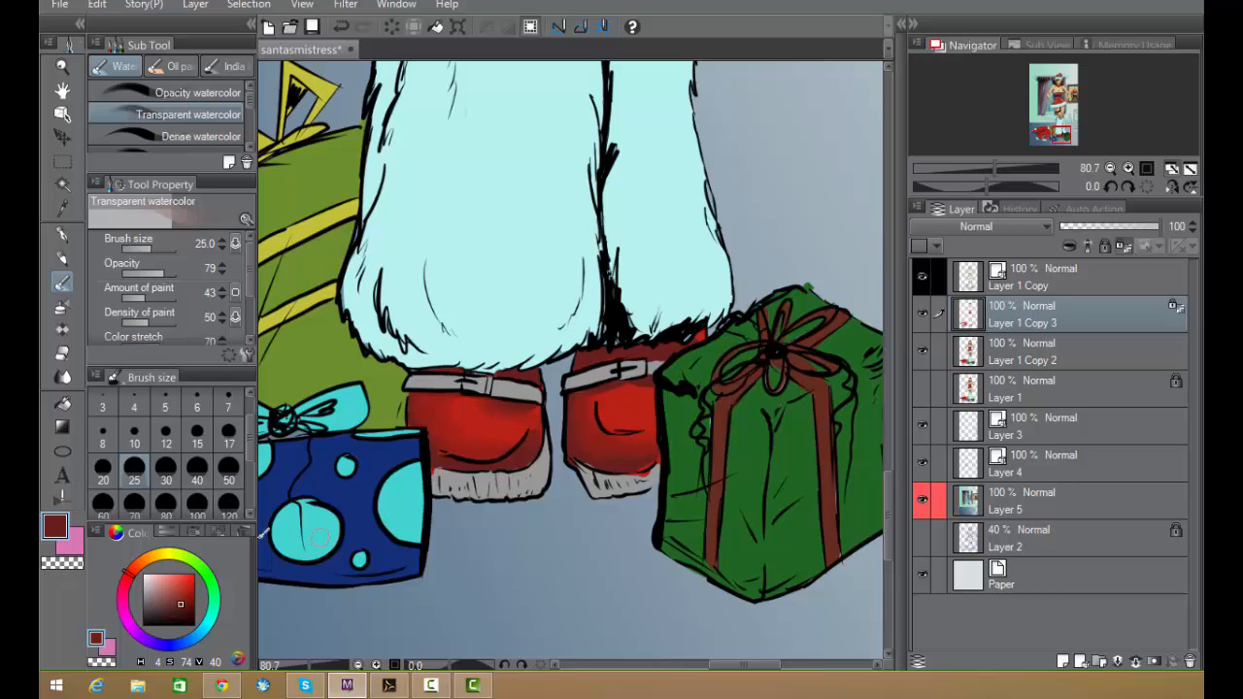
{"action": "left_click", "coordinate": [154, 552]}
{"action": "left_click", "coordinate": [170, 583]}
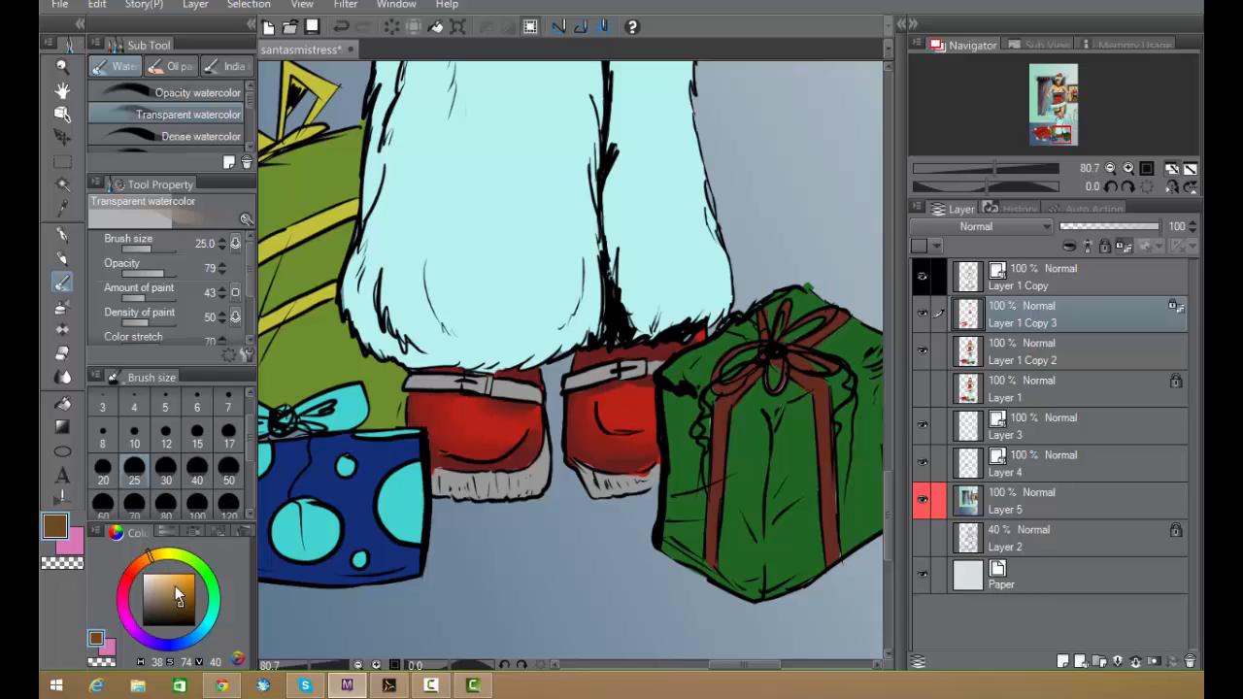
{"action": "mouse_move", "coordinate": [531, 382]}
{"action": "left_mouse_down"}
{"action": "mouse_move", "coordinate": [531, 424]}
{"action": "mouse_move", "coordinate": [521, 415]}
{"action": "mouse_move", "coordinate": [479, 437]}
{"action": "mouse_move", "coordinate": [489, 412]}
{"action": "mouse_move", "coordinate": [457, 408]}
{"action": "left_mouse_up"}
{"action": "mouse_move", "coordinate": [647, 418]}
{"action": "left_mouse_down"}
{"action": "mouse_move", "coordinate": [593, 412]}
{"action": "mouse_move", "coordinate": [645, 406]}
{"action": "mouse_move", "coordinate": [645, 428]}
{"action": "mouse_move", "coordinate": [646, 400]}
{"action": "mouse_move", "coordinate": [620, 427]}
{"action": "mouse_move", "coordinate": [660, 372]}
{"action": "mouse_move", "coordinate": [636, 420]}
{"action": "left_mouse_up"}
- Paint small pale cream highlights (H 38, S 23, V 91) on both shoes with the Mapping pen at size 15
{"action": "scroll", "coordinate": [748, 291], "scroll_direction": "down", "scroll_amount": 5}
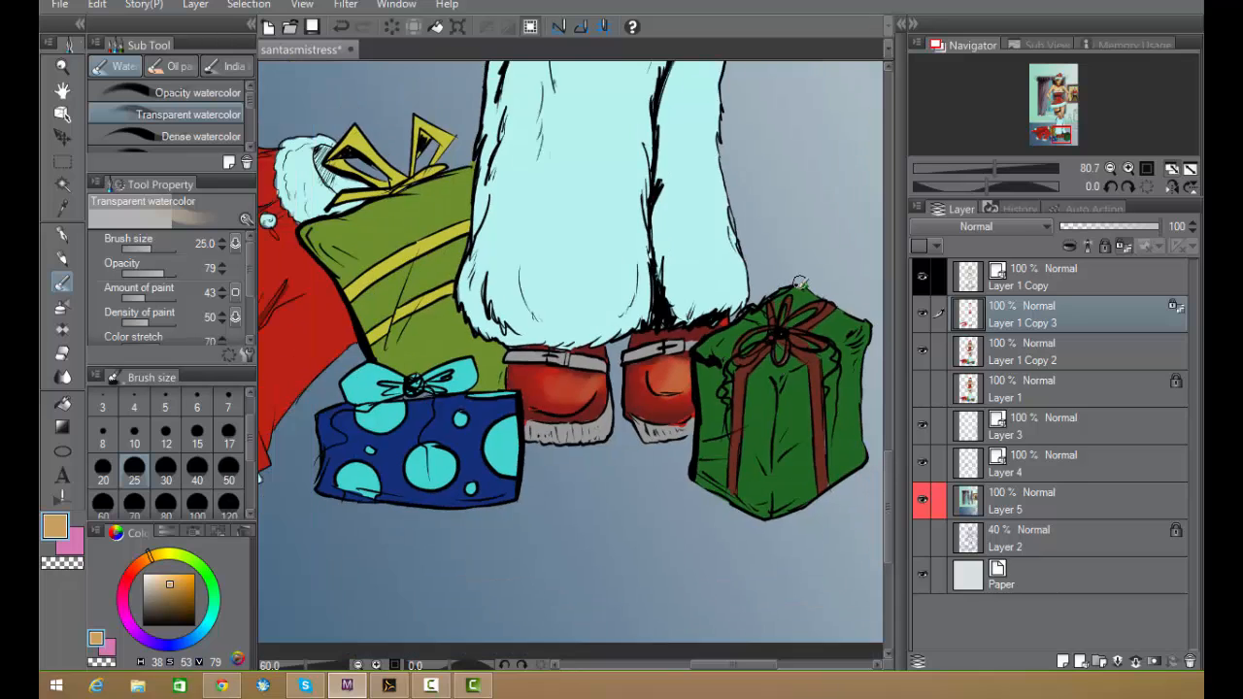
{"action": "scroll", "coordinate": [639, 444], "scroll_direction": "up", "scroll_amount": 2}
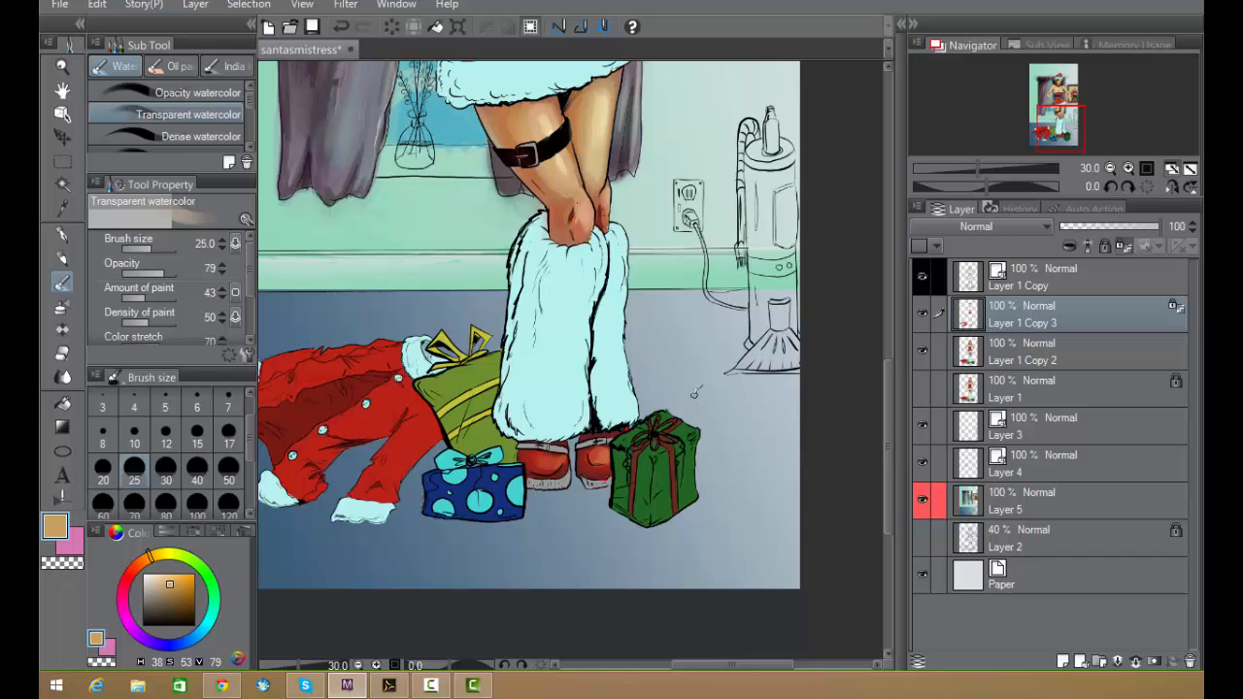
{"action": "scroll", "coordinate": [694, 392], "scroll_direction": "up", "scroll_amount": 2}
{"action": "scroll", "coordinate": [656, 393], "scroll_direction": "up", "scroll_amount": 2}
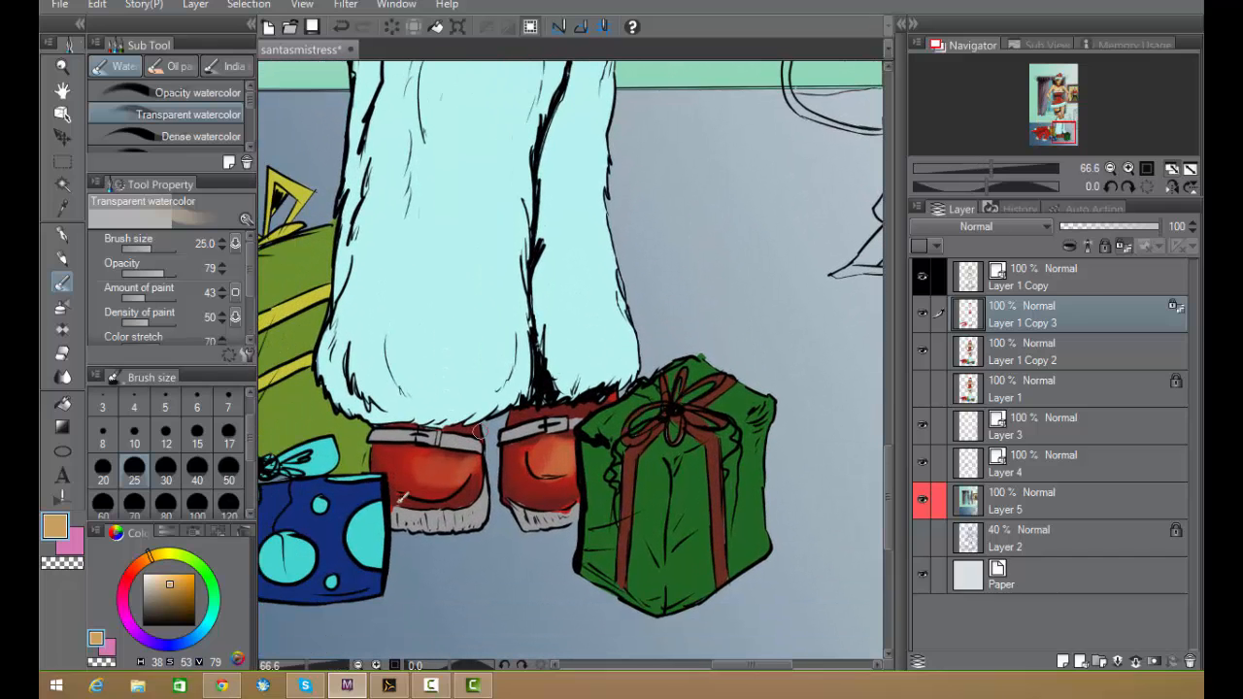
{"action": "left_click", "coordinate": [156, 578]}
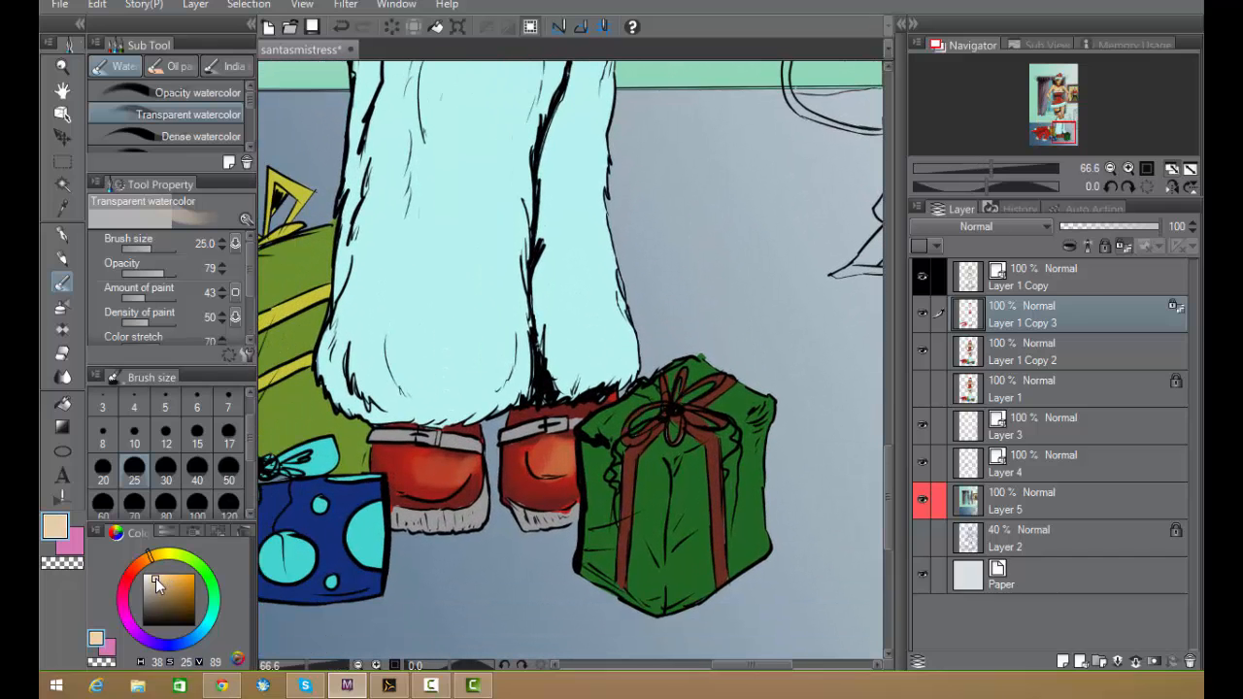
{"action": "left_click", "coordinate": [63, 235]}
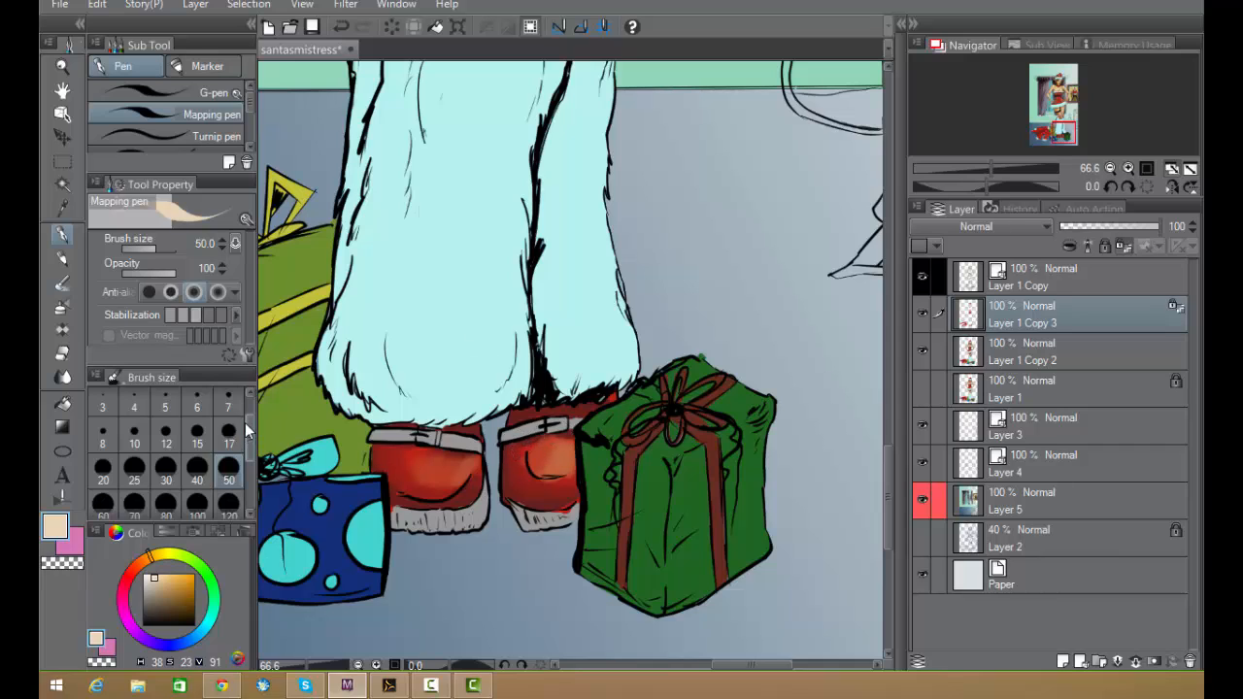
{"action": "left_click", "coordinate": [197, 432]}
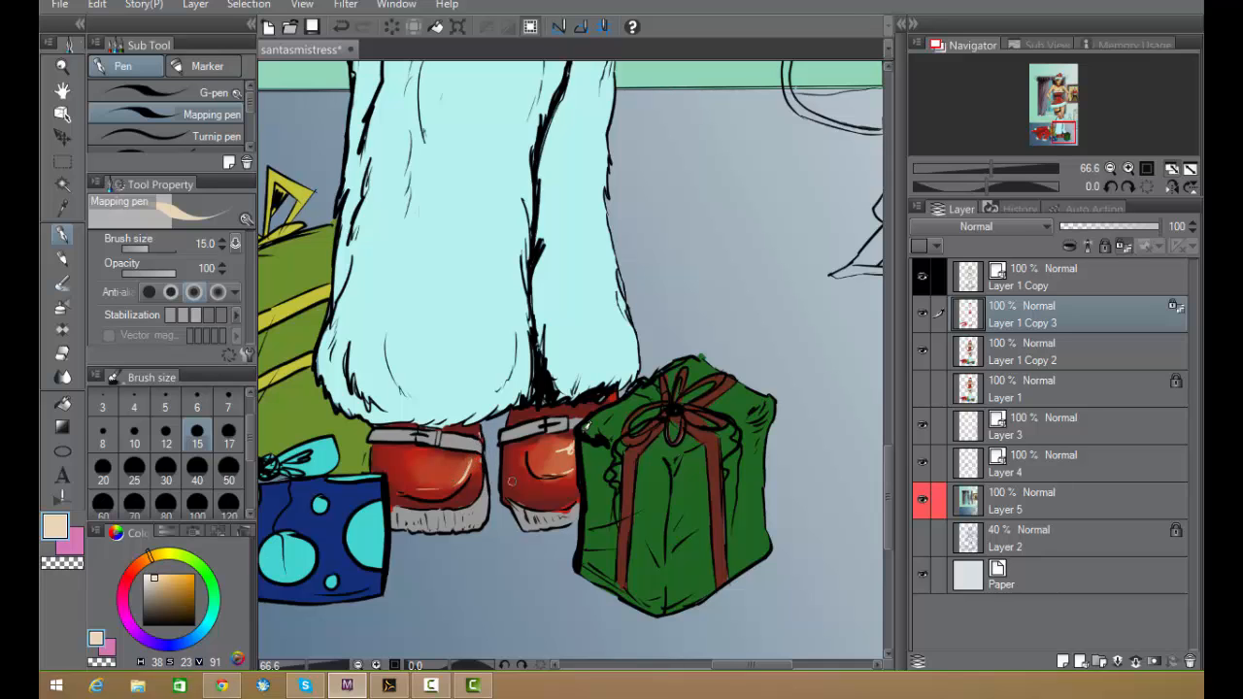
- Deepen the shoes' shadows with a very dark red (H 5, S 74, V 26) based on a color sampled from the shoe
{"action": "scroll", "coordinate": [783, 380], "scroll_direction": "down", "scroll_amount": 4}
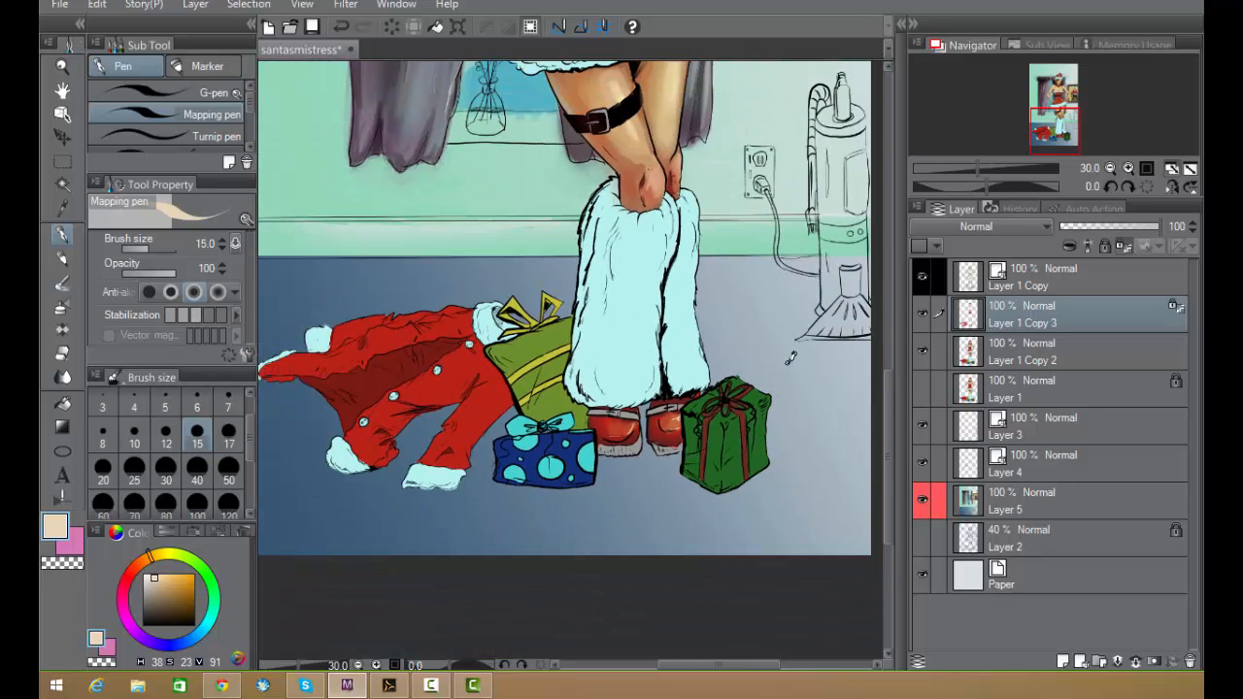
{"action": "scroll", "coordinate": [790, 358], "scroll_direction": "up", "scroll_amount": 3}
{"action": "scroll", "coordinate": [775, 367], "scroll_direction": "up", "scroll_amount": 1}
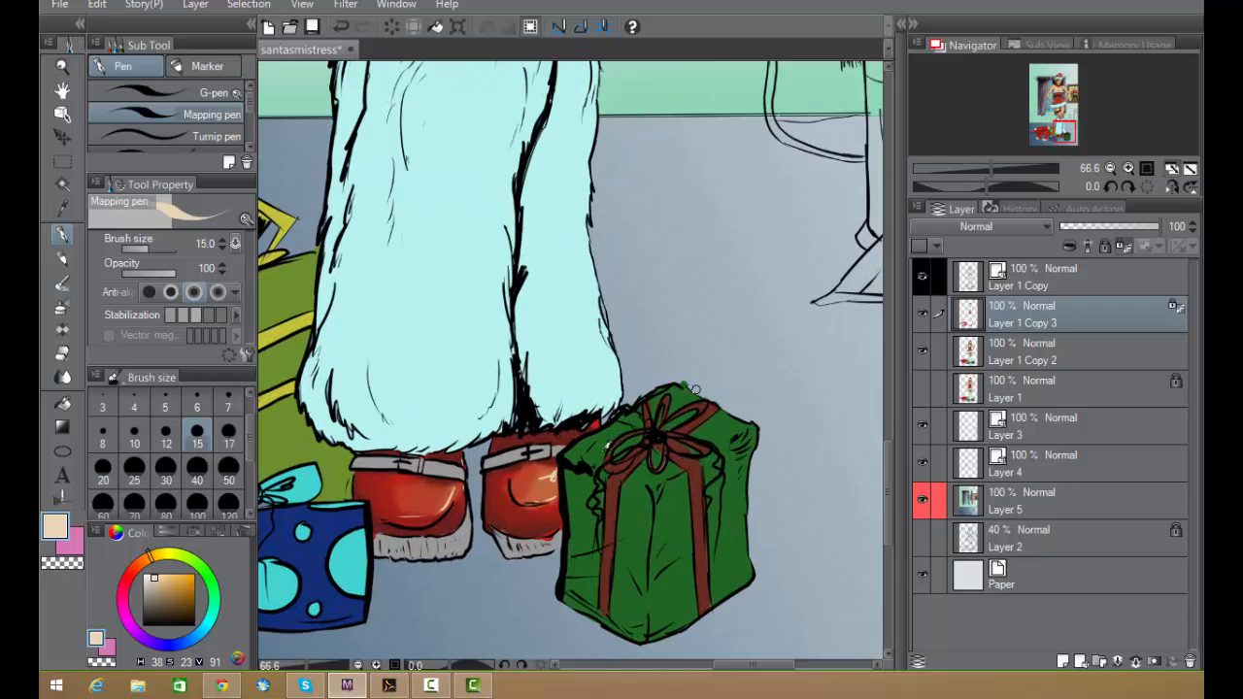
{"action": "left_click", "coordinate": [506, 502], "text": "alt"}
{"action": "left_click", "coordinate": [180, 612]}
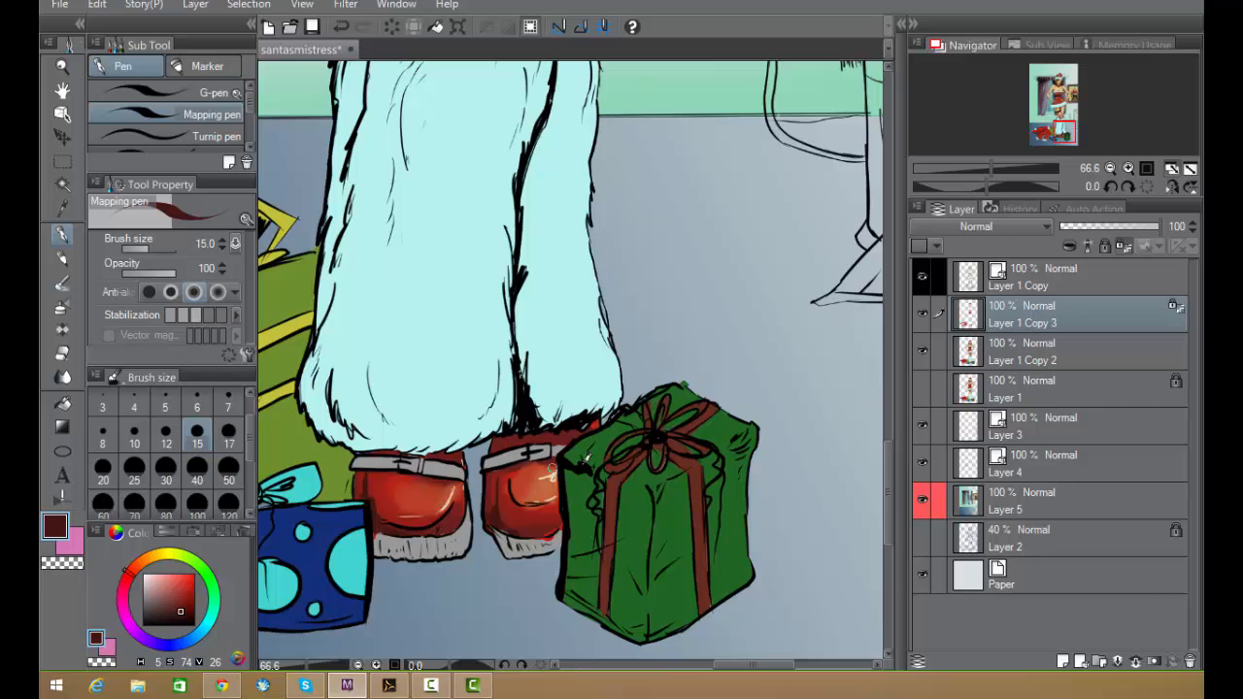
- Add a soft tan glow (H 35, S 33, V 82) to the shoes using the Shadow airbrush at size 120 in Add (Glow) mode
{"action": "scroll", "coordinate": [798, 377], "scroll_direction": "down", "scroll_amount": 3}
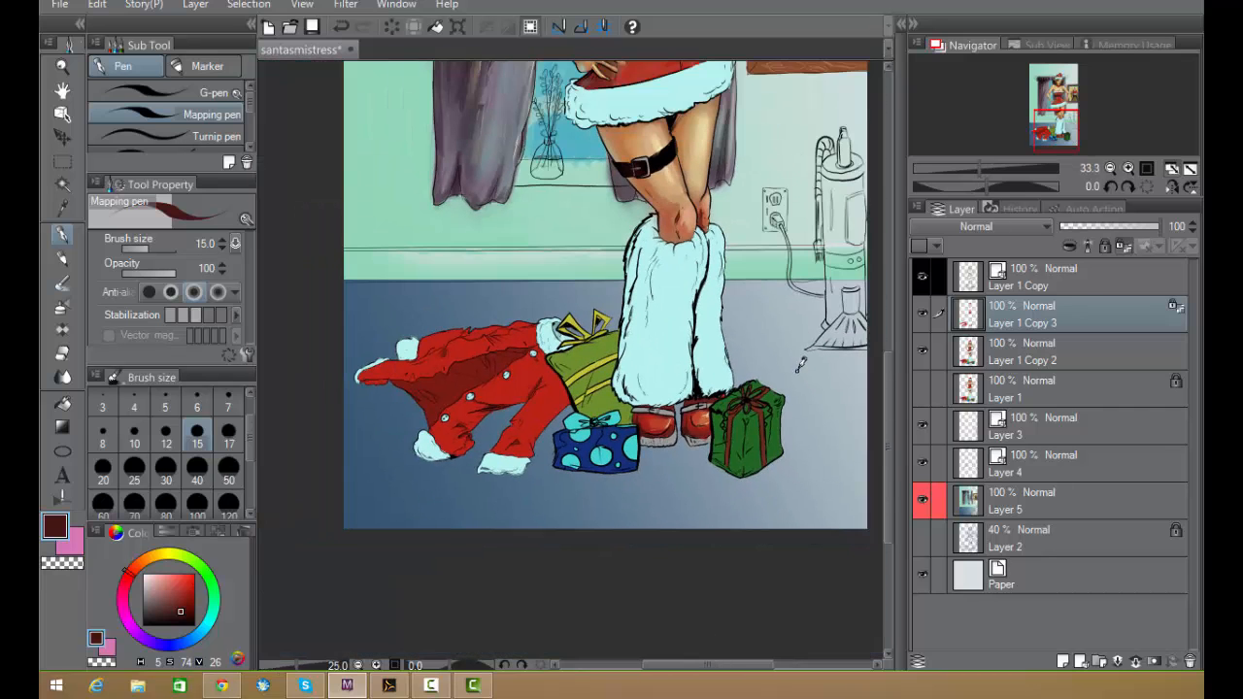
{"action": "left_click_drag", "start_coordinate": [785, 322], "coordinate": [704, 351]}
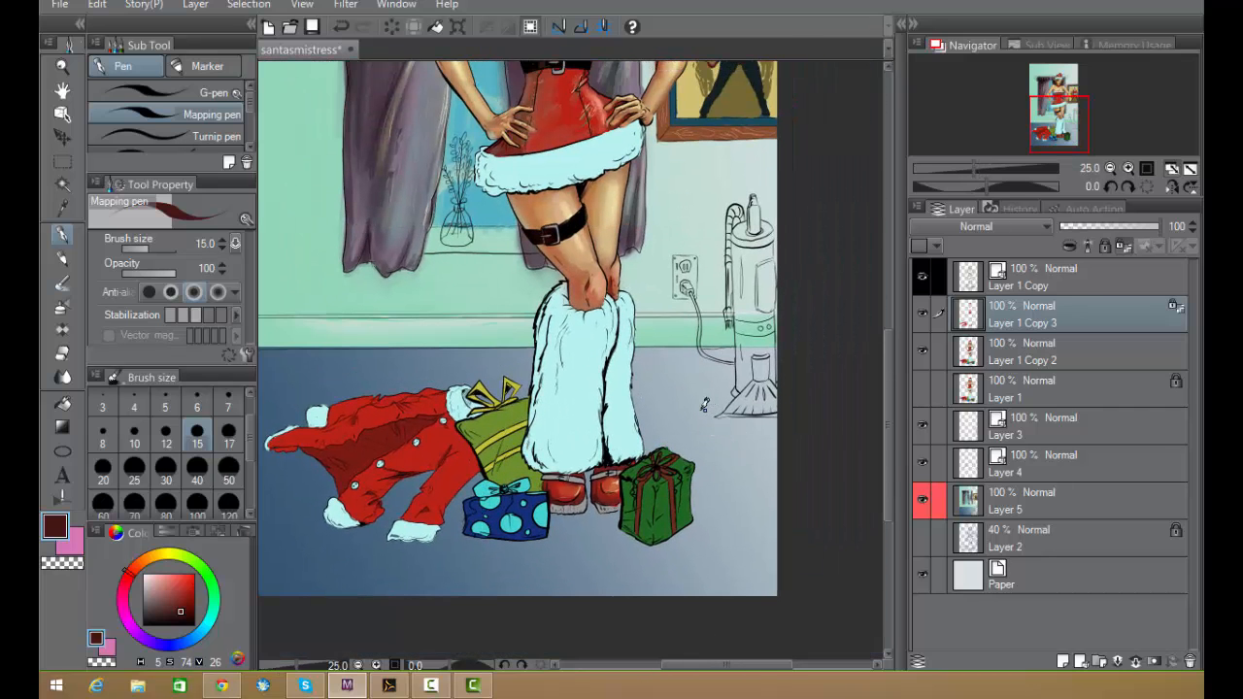
{"action": "scroll", "coordinate": [705, 405], "scroll_direction": "up", "scroll_amount": 2}
{"action": "left_click_drag", "start_coordinate": [610, 457], "coordinate": [608, 402]}
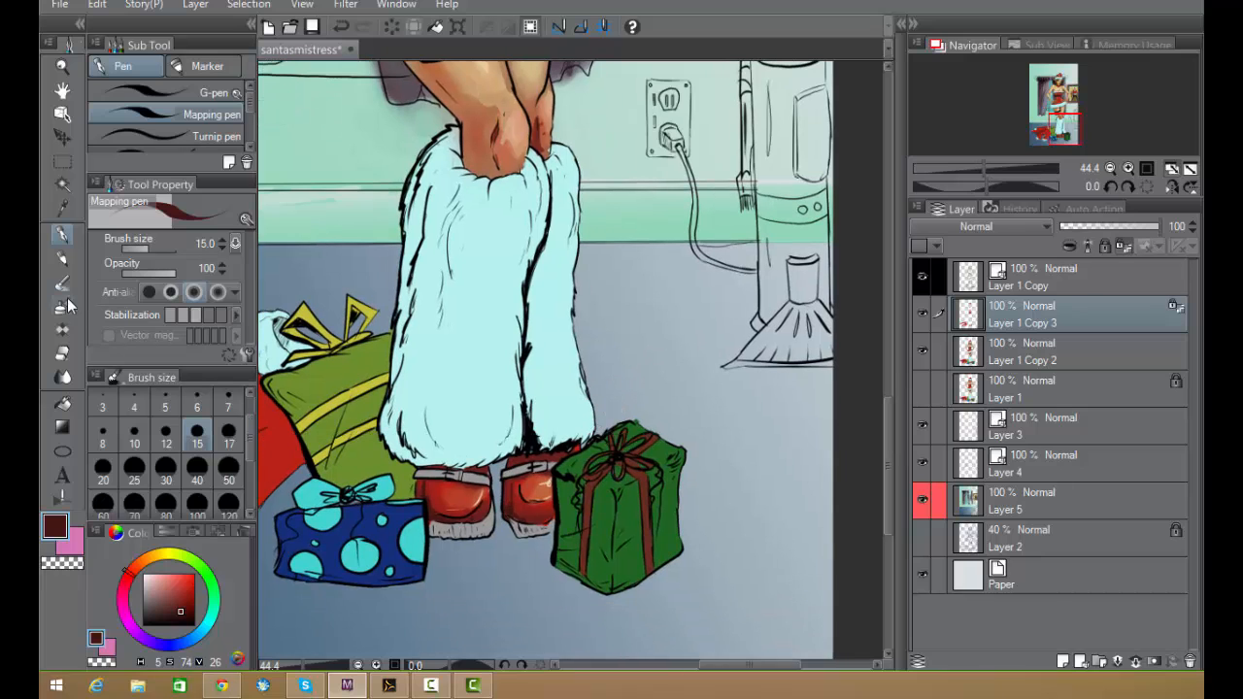
{"action": "left_click", "coordinate": [64, 307]}
{"action": "left_click", "coordinate": [236, 267]}
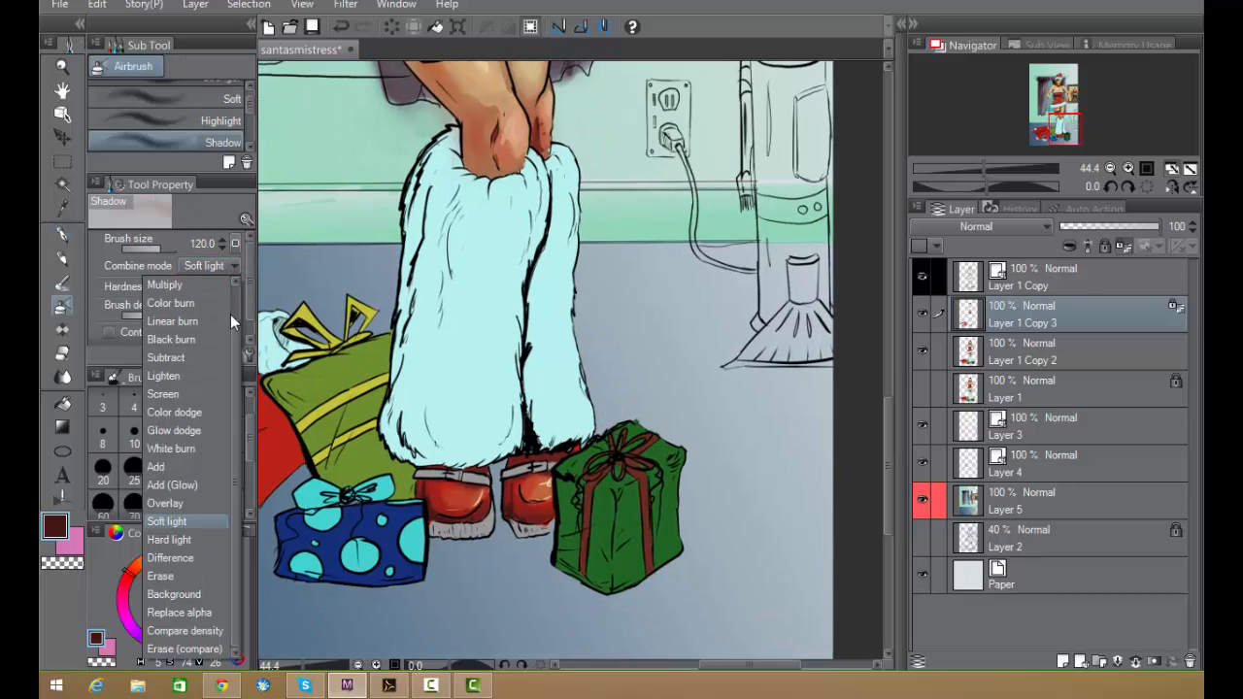
{"action": "left_click", "coordinate": [185, 486]}
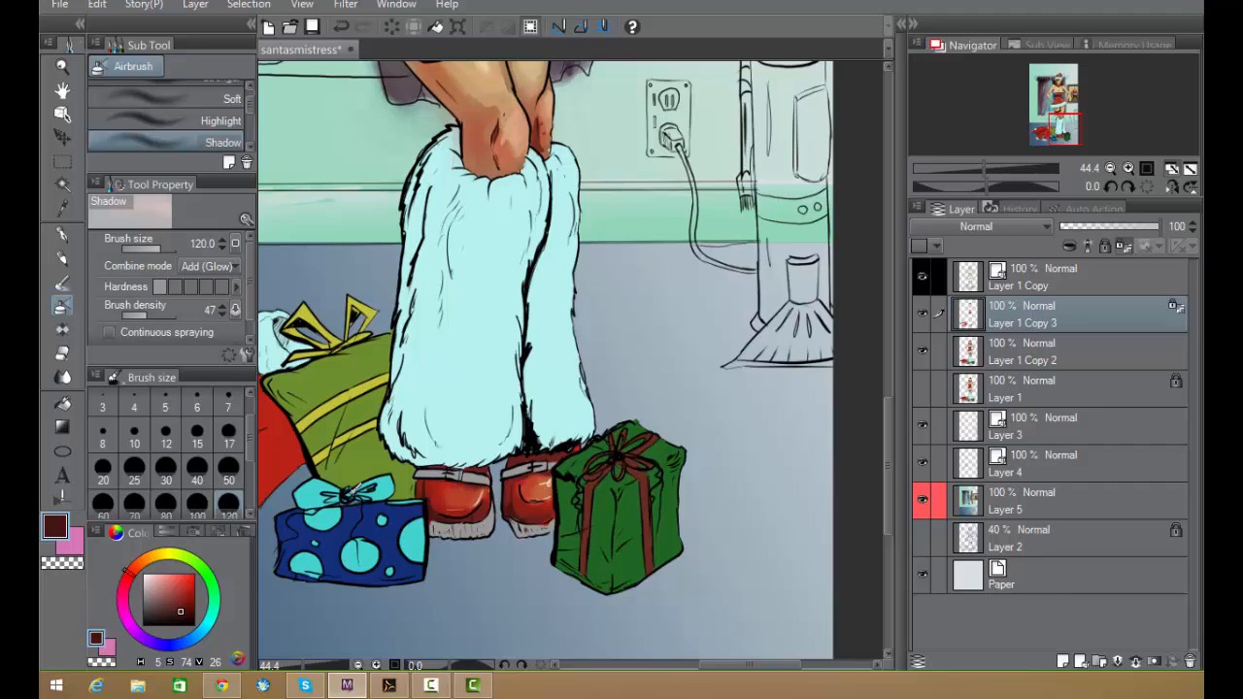
{"action": "left_click", "coordinate": [146, 558]}
{"action": "left_click", "coordinate": [160, 582]}
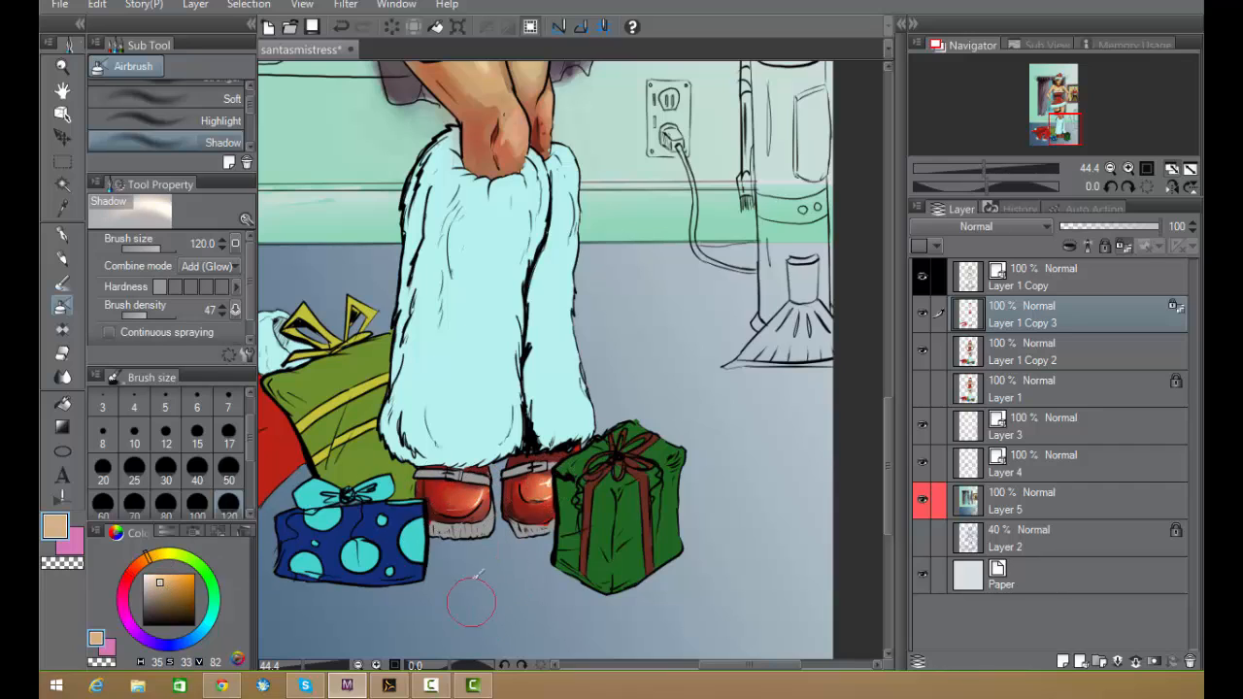
- Switch back to the Mapping pen and examine the whole illustration, from the figure and dress to the coat, fur boots and shaded shoes
{"action": "scroll", "coordinate": [738, 435], "scroll_direction": "down", "scroll_amount": 3}
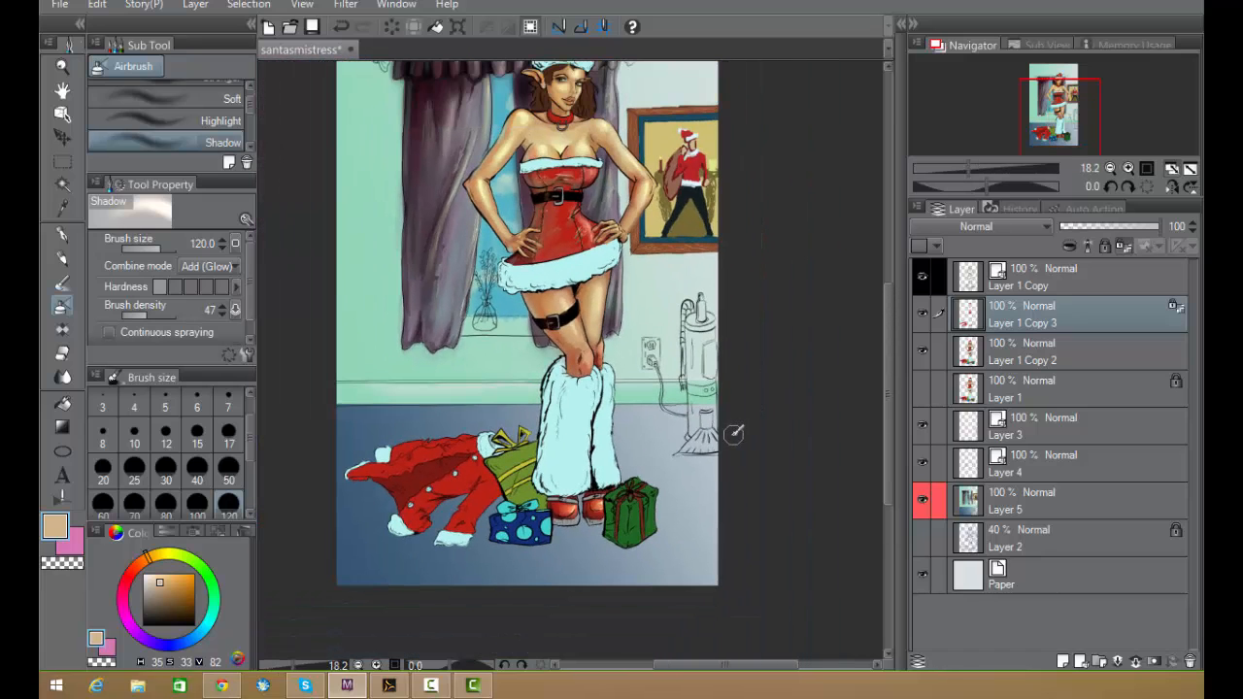
{"action": "left_click_drag", "start_coordinate": [729, 437], "coordinate": [719, 476]}
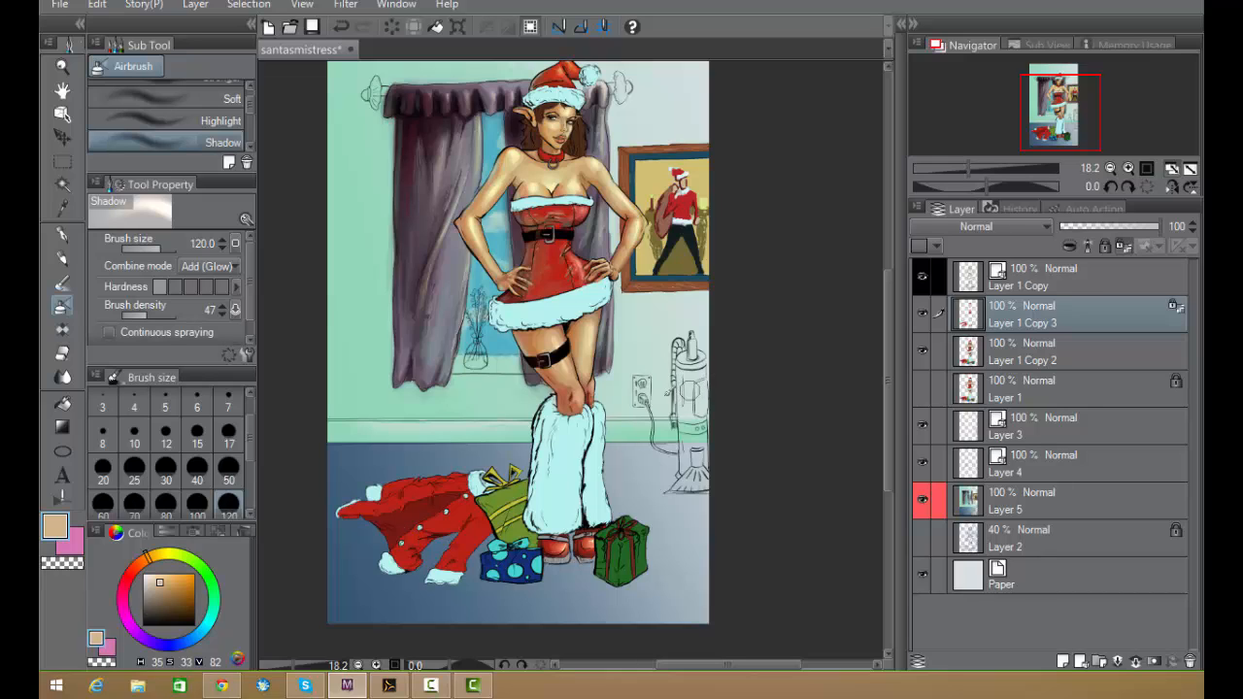
{"action": "left_click", "coordinate": [64, 235]}
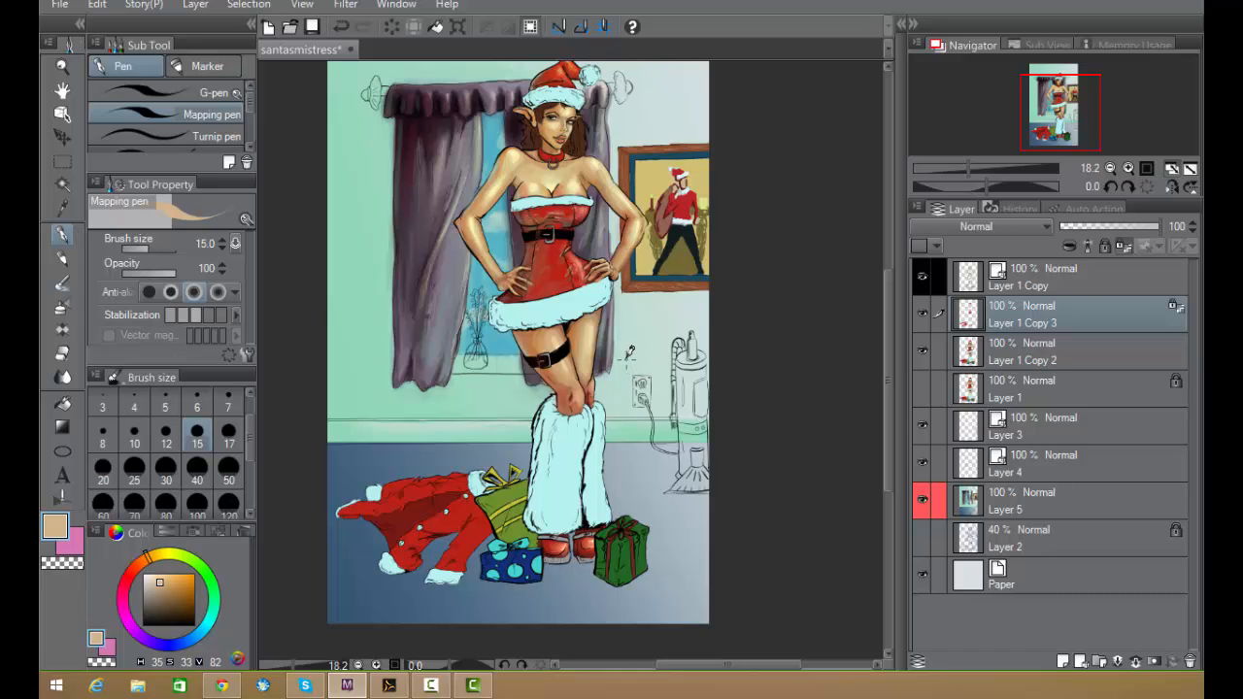
{"action": "scroll", "coordinate": [626, 359], "scroll_direction": "up", "scroll_amount": 3}
{"action": "left_click_drag", "start_coordinate": [544, 412], "coordinate": [759, 188]}
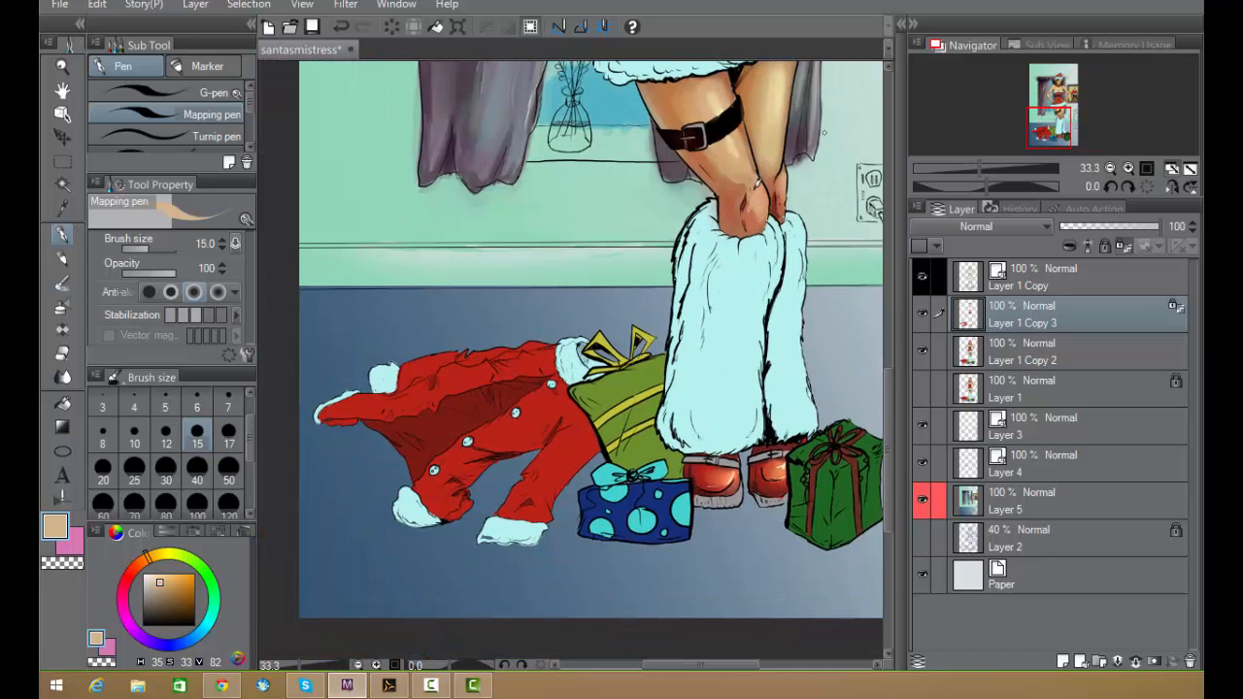
{"action": "scroll", "coordinate": [695, 310], "scroll_direction": "down", "scroll_amount": 4}
{"action": "scroll", "coordinate": [632, 313], "scroll_direction": "up", "scroll_amount": 3}
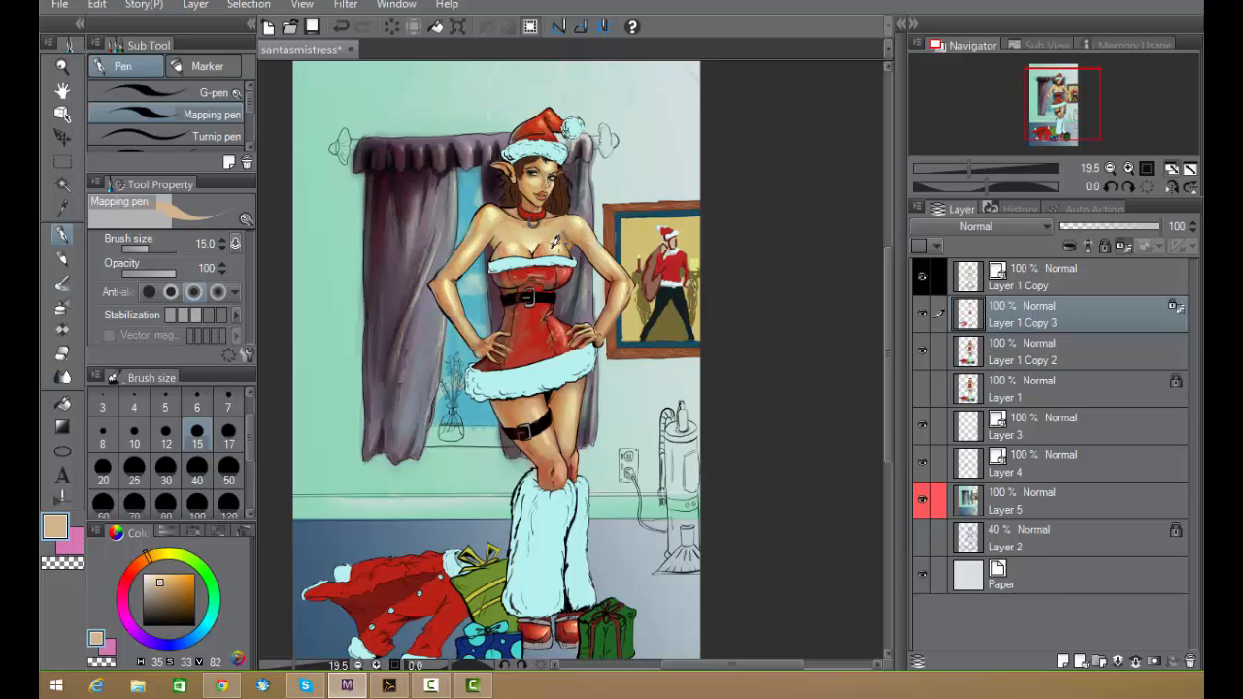
{"action": "left_click_drag", "start_coordinate": [644, 459], "coordinate": [632, 370]}
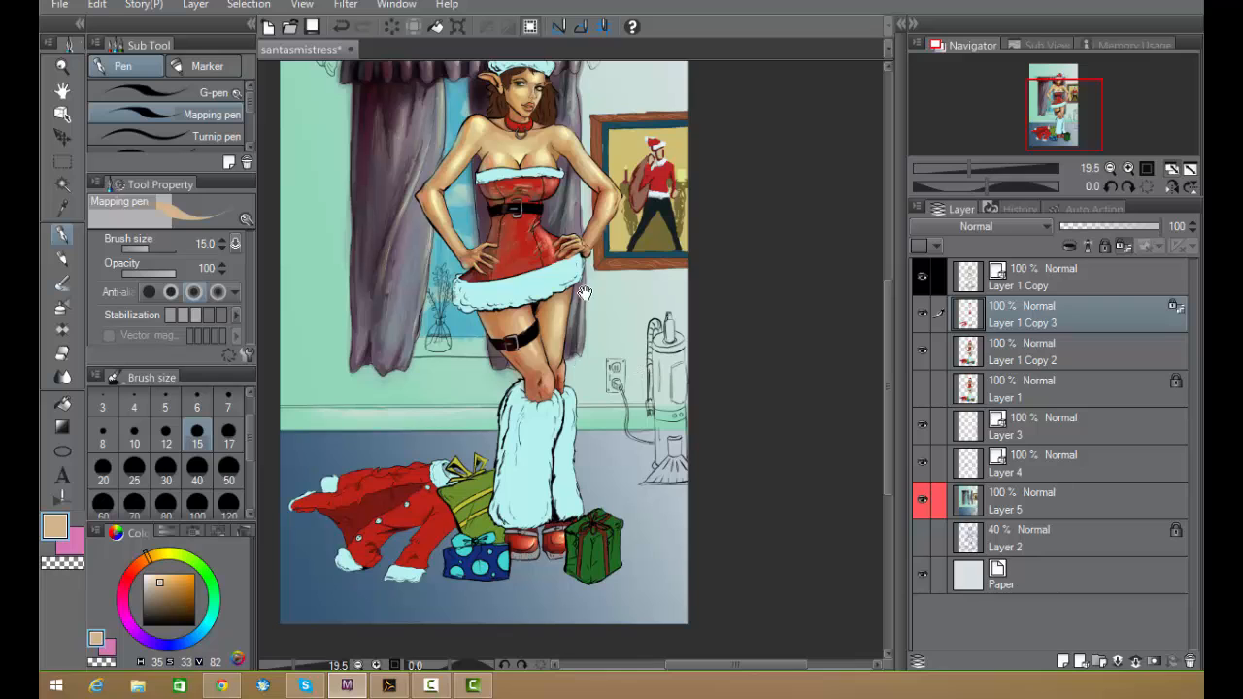
{"action": "scroll", "coordinate": [583, 364], "scroll_direction": "up", "scroll_amount": 1}
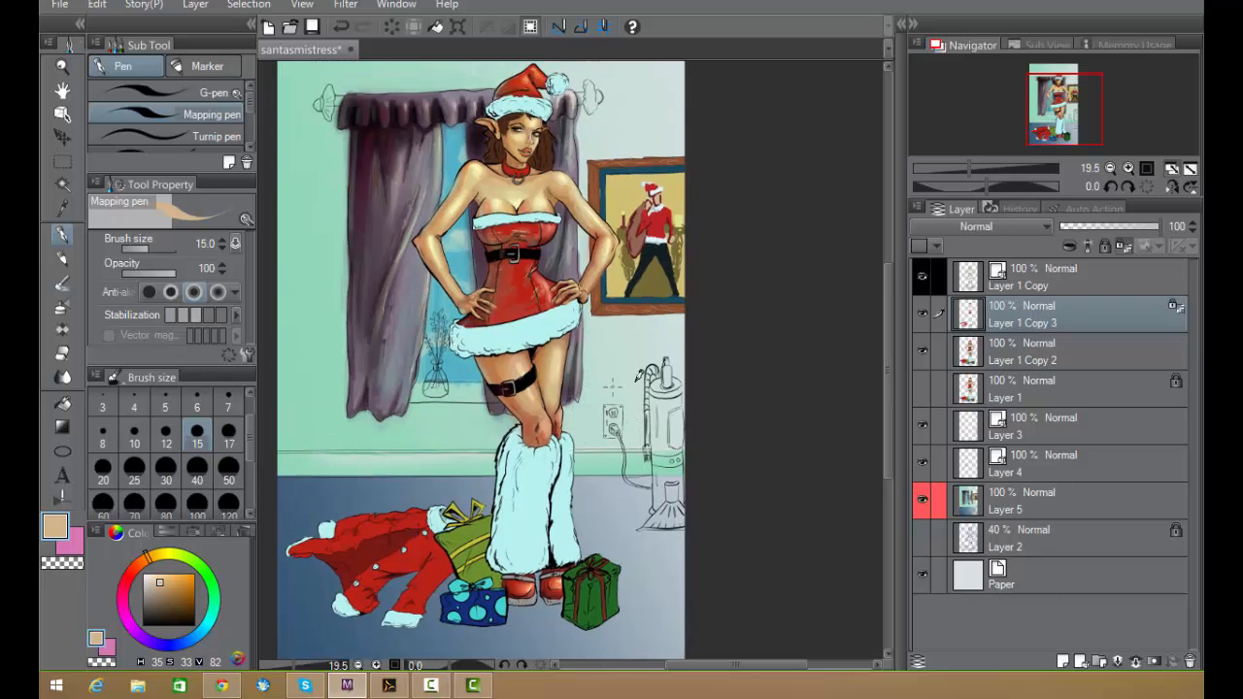
{"action": "scroll", "coordinate": [658, 364], "scroll_direction": "up", "scroll_amount": 4}
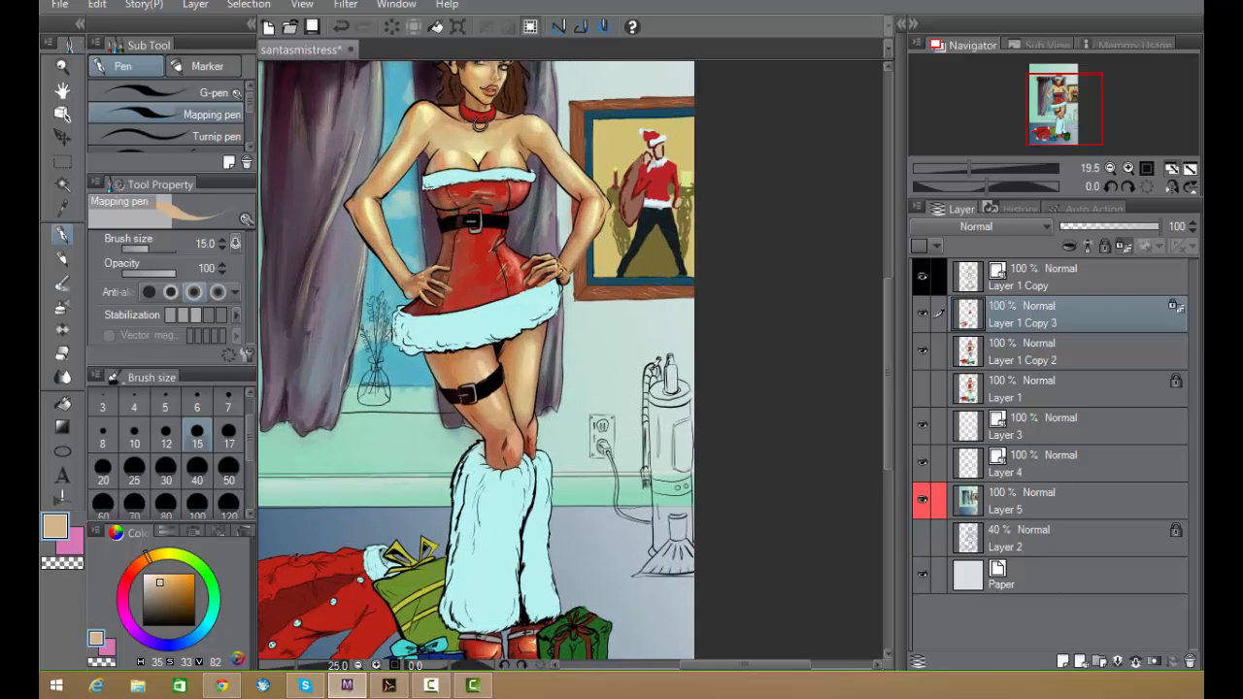
{"action": "left_click_drag", "start_coordinate": [644, 473], "coordinate": [606, 350]}
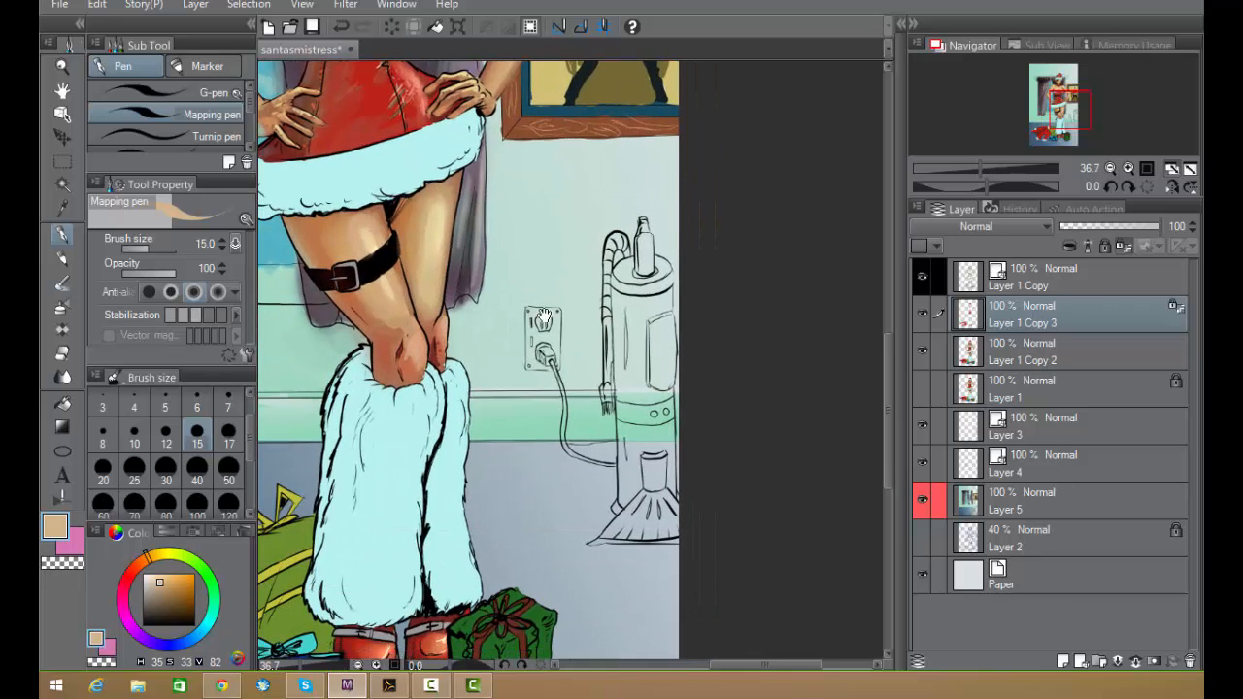
- Check the background by toggling Layer 5's visibility, and make Layer 5 active for painting with the Mapping pen
{"action": "left_click", "coordinate": [921, 499]}
{"action": "left_click", "coordinate": [921, 500]}
{"action": "scroll", "coordinate": [826, 374], "scroll_direction": "up", "scroll_amount": 4}
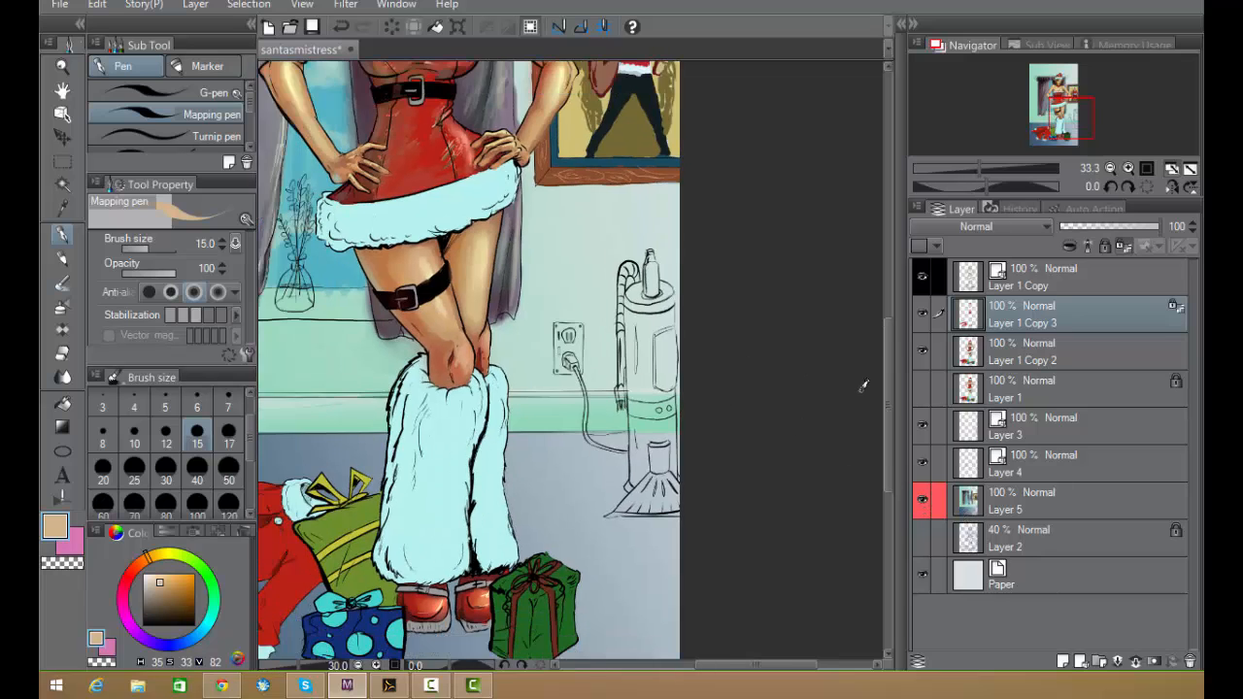
{"action": "left_click_drag", "start_coordinate": [527, 316], "coordinate": [566, 319]}
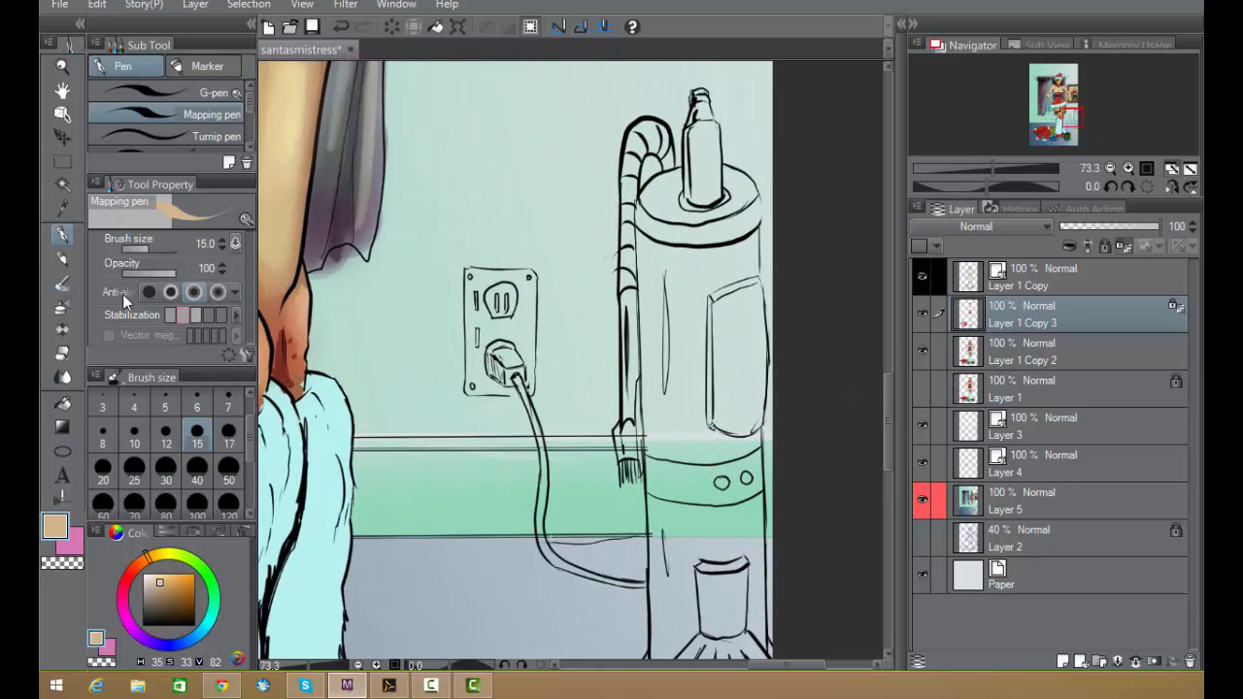
{"action": "left_click", "coordinate": [62, 262]}
{"action": "left_click", "coordinate": [63, 283]}
{"action": "left_click", "coordinate": [63, 236]}
{"action": "left_click", "coordinate": [1010, 510]}
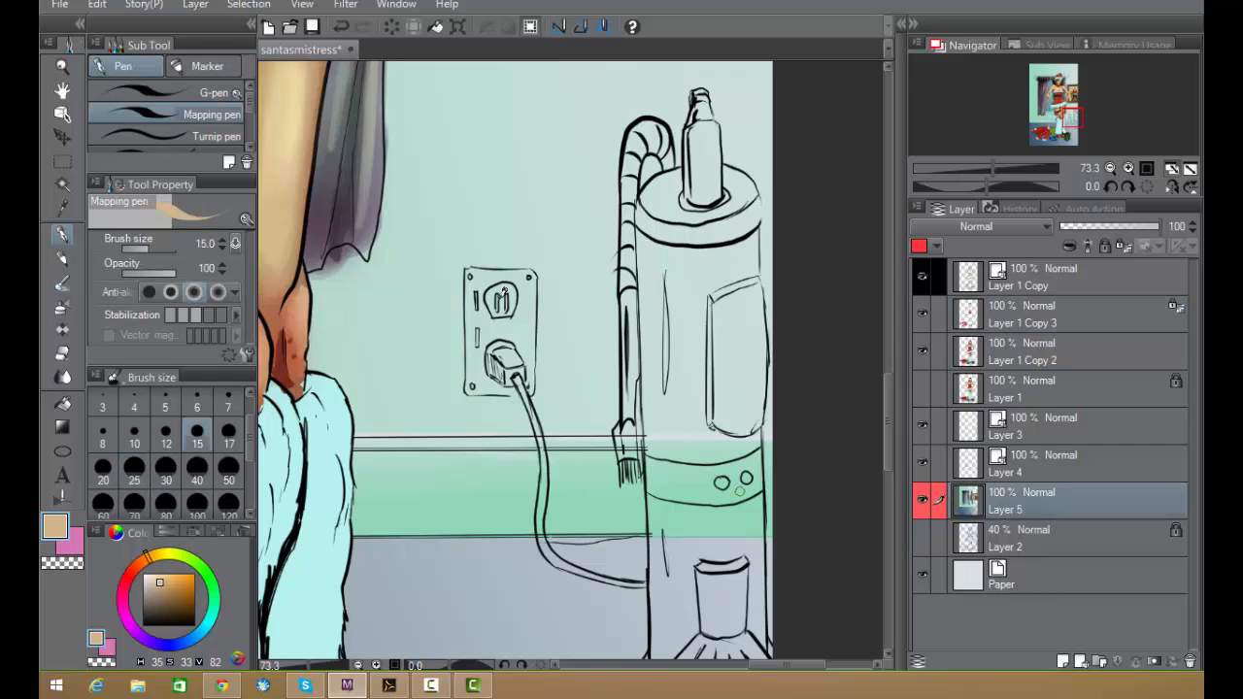
- Touch up the curtain's lower hem and folds beside the leg with greys sampled from the curtain, including a dark grey (H 180, S 9, V 31)
{"action": "left_click", "coordinate": [364, 252], "text": "alt"}
{"action": "mouse_move", "coordinate": [332, 260]}
{"action": "left_mouse_down"}
{"action": "mouse_move", "coordinate": [315, 274]}
{"action": "mouse_move", "coordinate": [350, 251]}
{"action": "mouse_move", "coordinate": [336, 264]}
{"action": "left_mouse_up"}
{"action": "left_click_drag", "start_coordinate": [417, 170], "coordinate": [490, 371]}
{"action": "left_click", "coordinate": [434, 327], "text": "alt"}
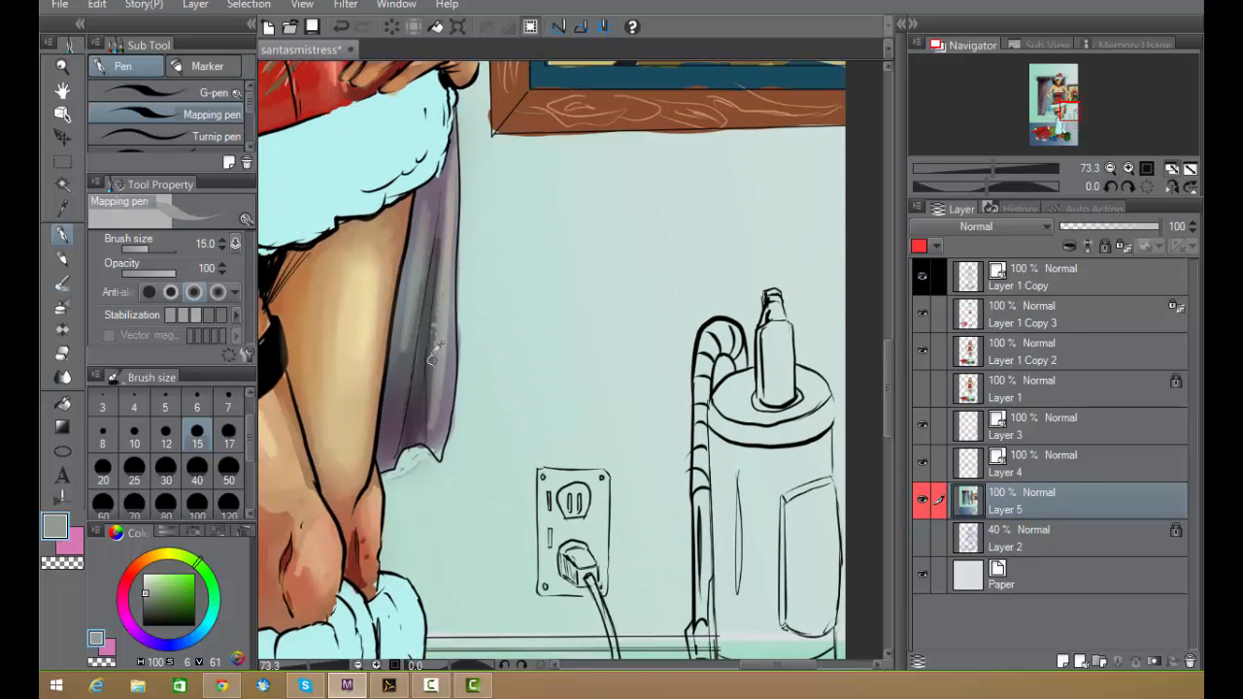
{"action": "left_click", "coordinate": [434, 354], "text": "alt"}
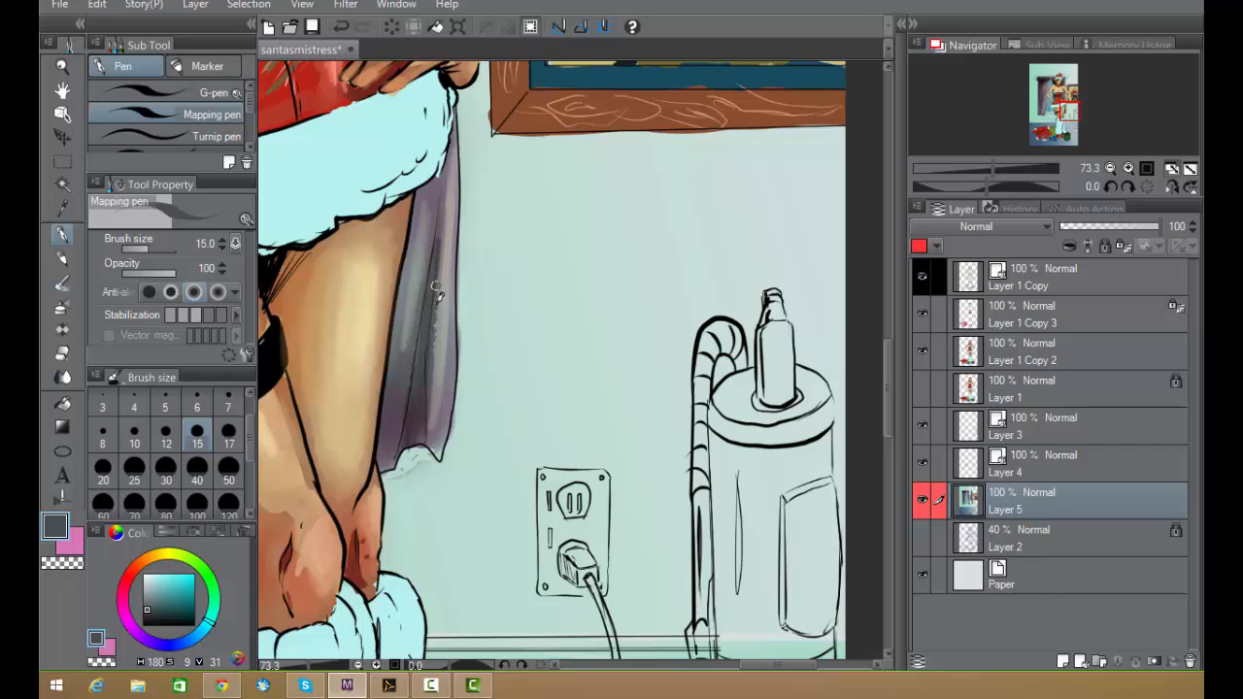
{"action": "left_click", "coordinate": [434, 366], "text": "alt"}
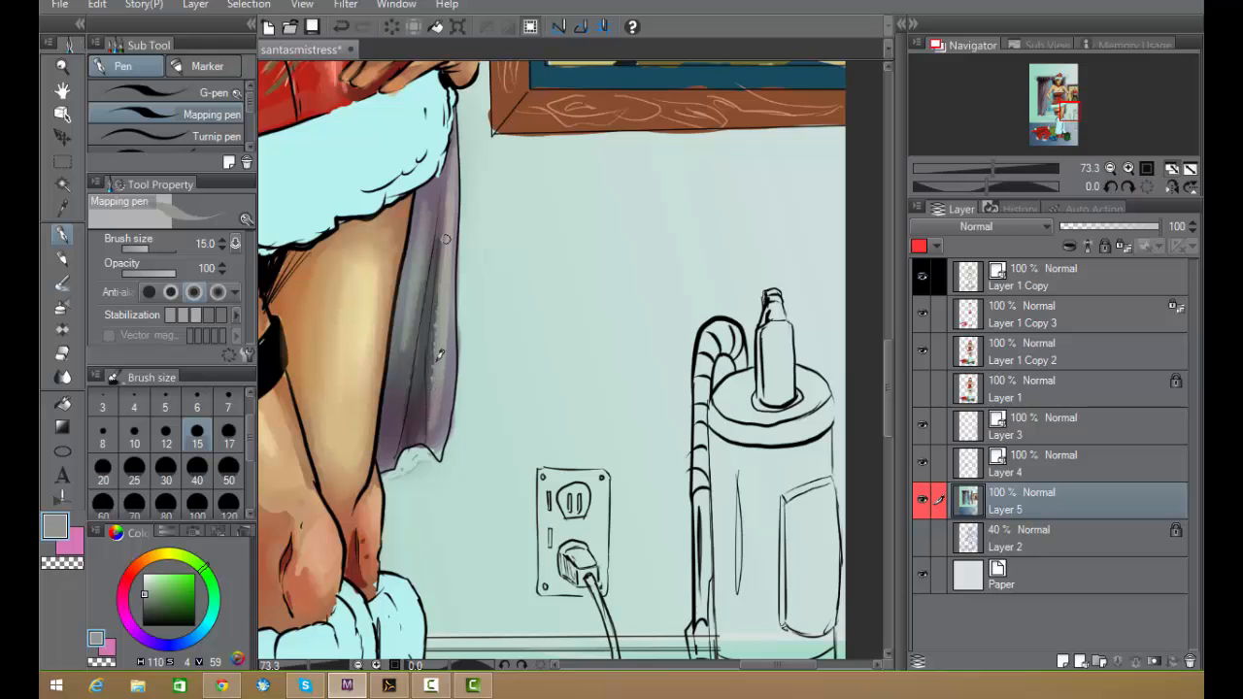
- Blend the curtain's upper folds below the fur trim using sampled mid and dark greys (H 204, S 5, V 37 and H 127, S 7, V 54)
{"action": "scroll", "coordinate": [603, 260], "scroll_direction": "down", "scroll_amount": 2}
{"action": "scroll", "coordinate": [601, 260], "scroll_direction": "up", "scroll_amount": 1}
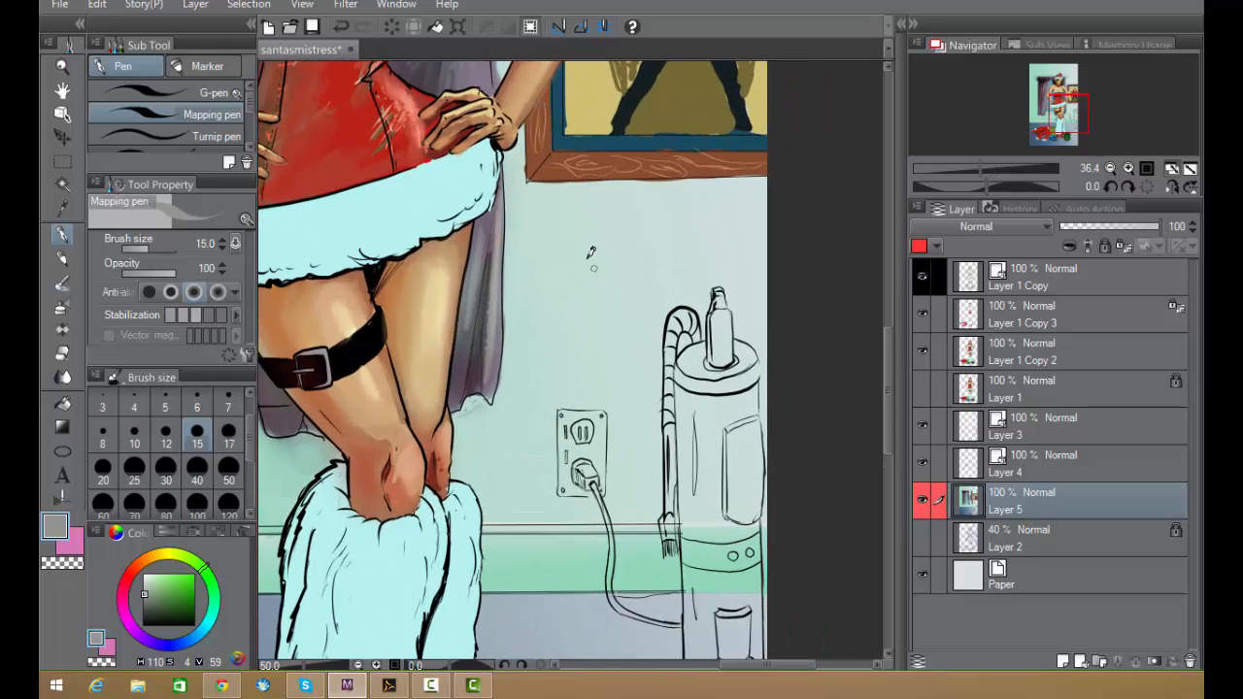
{"action": "left_click", "coordinate": [478, 289], "text": "alt"}
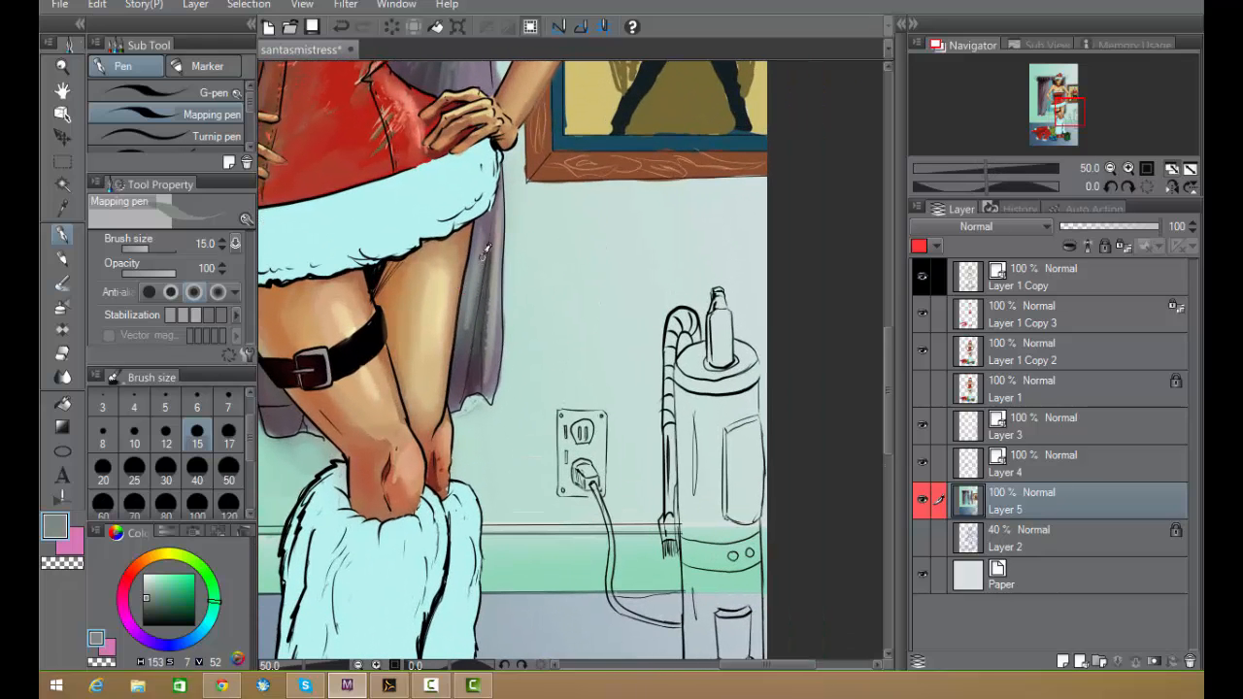
{"action": "left_click", "coordinate": [474, 313], "text": "alt"}
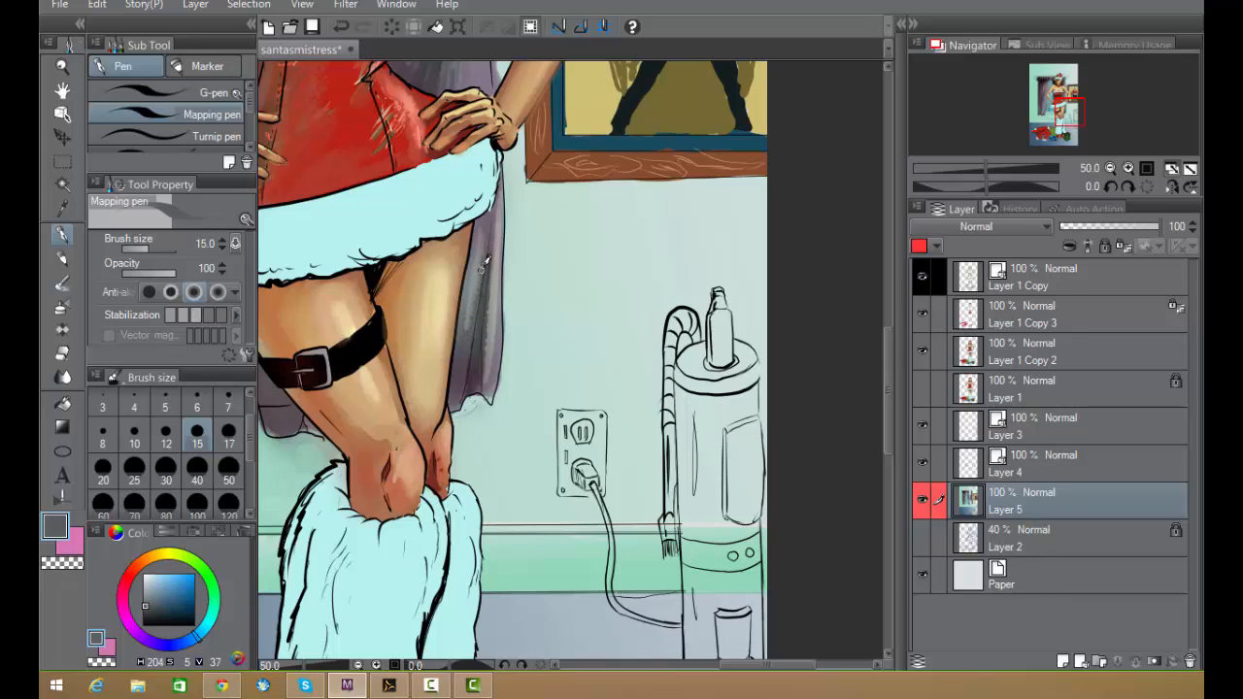
{"action": "left_click", "coordinate": [476, 309], "text": "alt"}
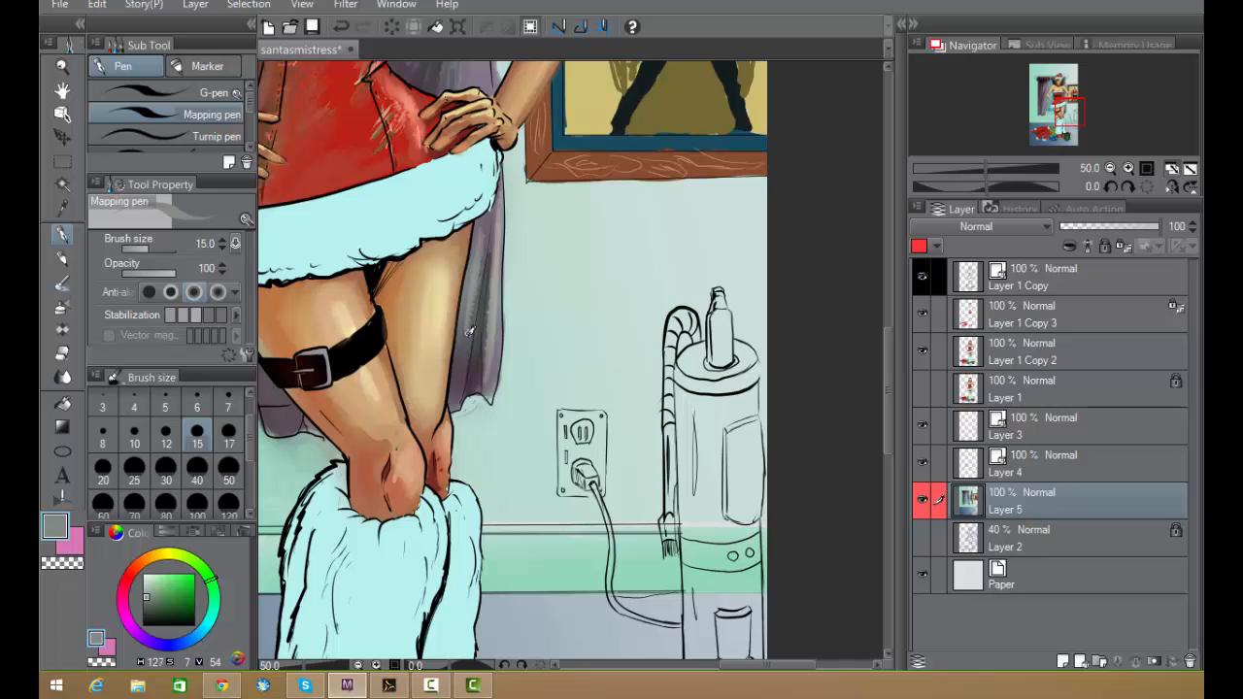
- Clean up the wall around the curtain's hem with the sampled pale wall green (H 159, S 17, V 85)
{"action": "scroll", "coordinate": [631, 314], "scroll_direction": "down", "scroll_amount": 1}
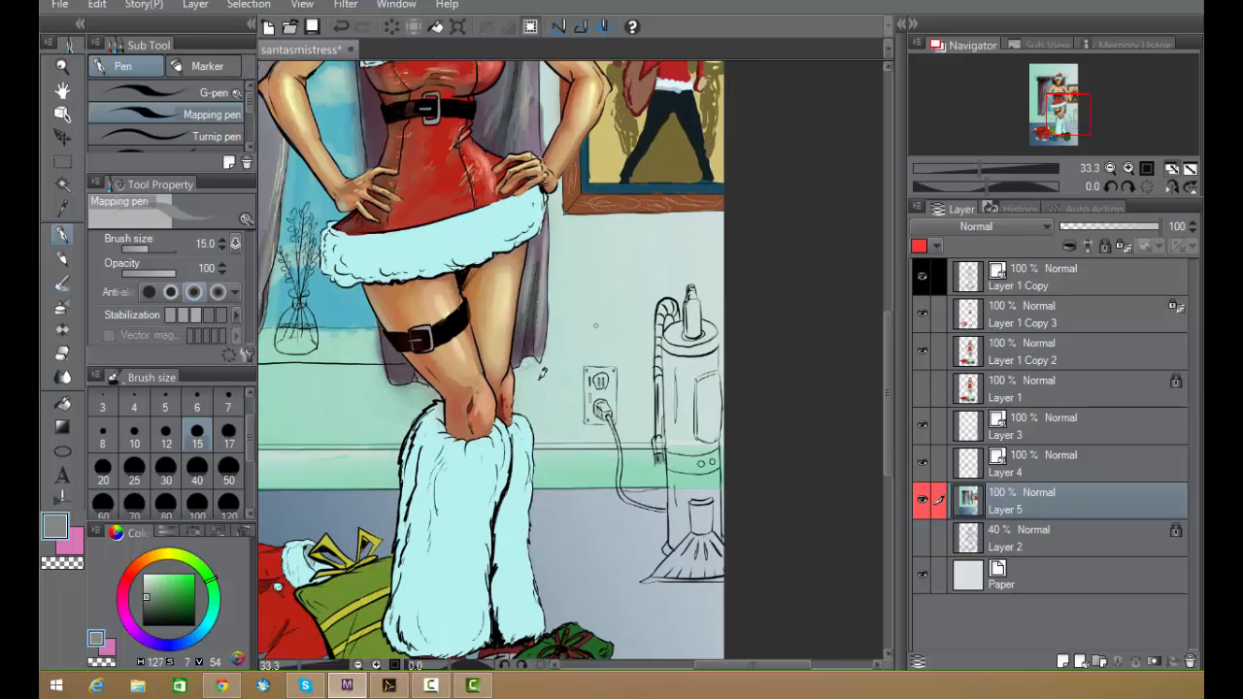
{"action": "scroll", "coordinate": [614, 346], "scroll_direction": "up", "scroll_amount": 1}
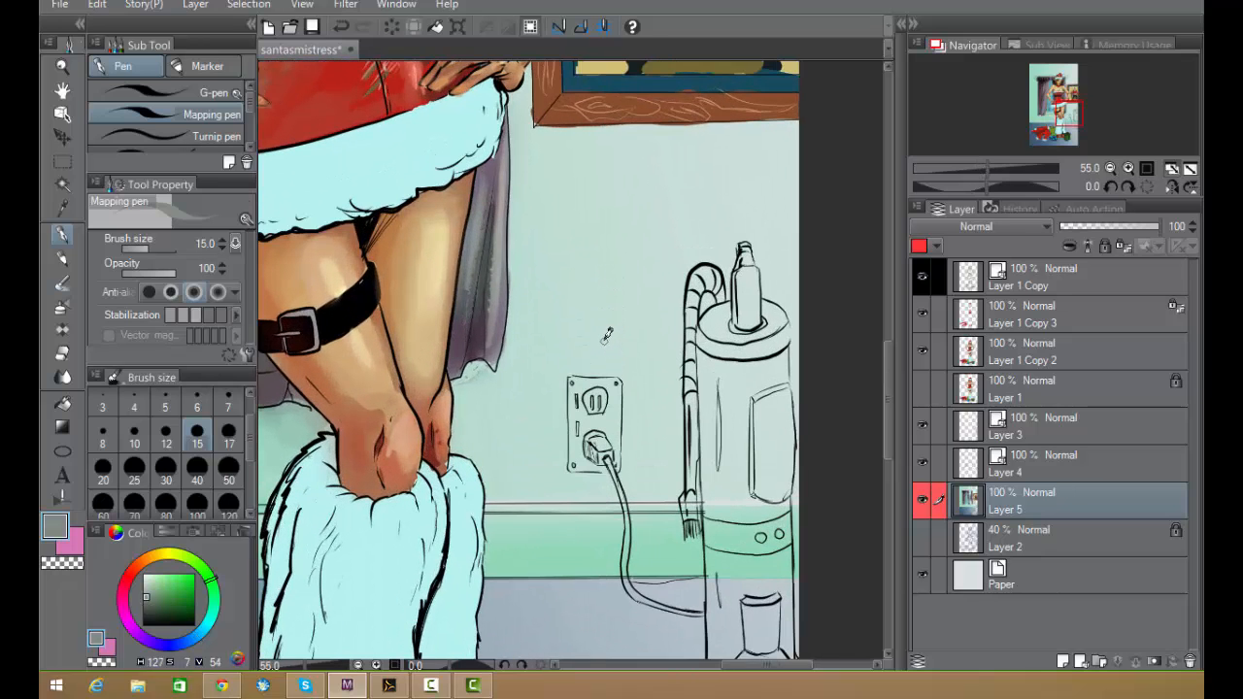
{"action": "scroll", "coordinate": [592, 364], "scroll_direction": "up", "scroll_amount": 1}
{"action": "left_click", "coordinate": [439, 316], "text": "alt"}
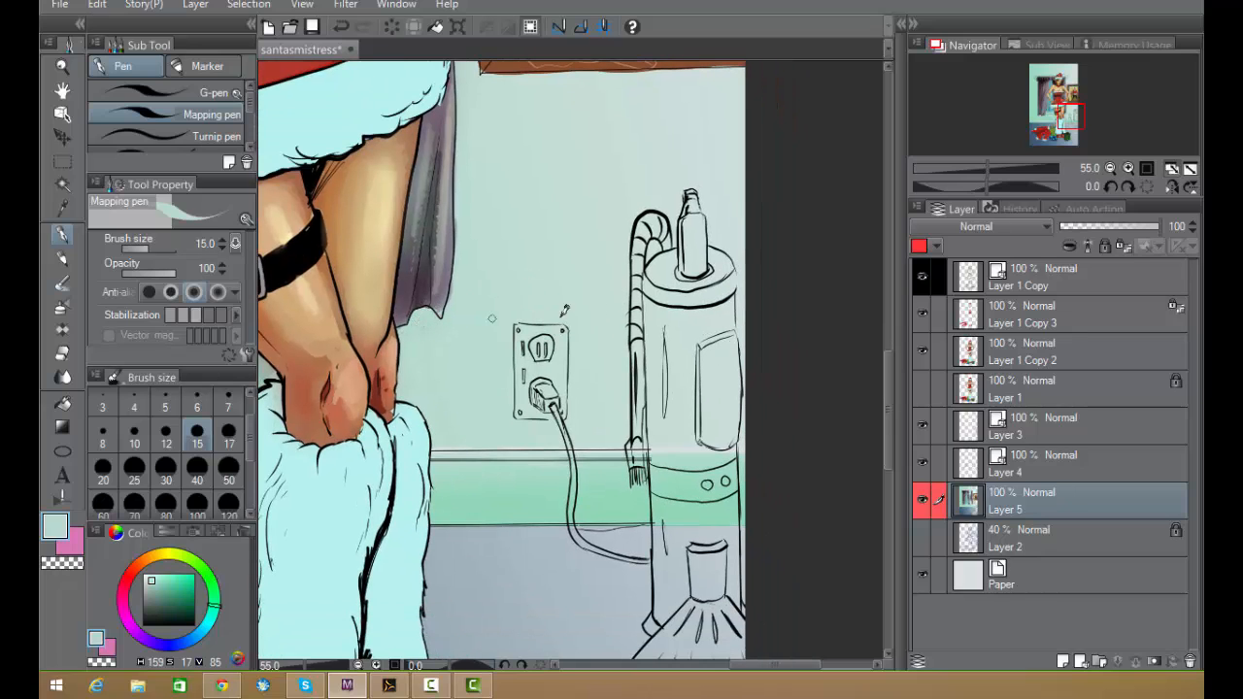
{"action": "left_click_drag", "start_coordinate": [572, 417], "coordinate": [560, 408]}
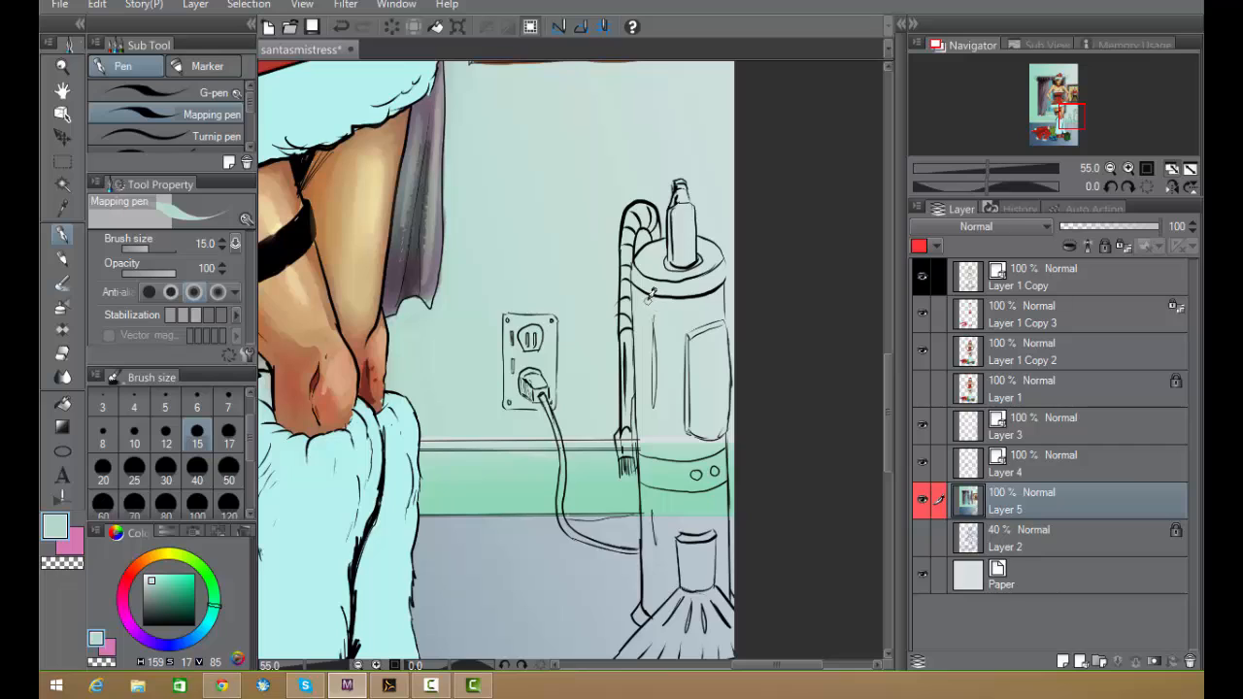
- Fill the wall outlet plate with the green sampled from the baseboard (H 155, S 33, V 84), painting around the socket and plug
{"action": "left_click", "coordinate": [527, 486], "text": "alt"}
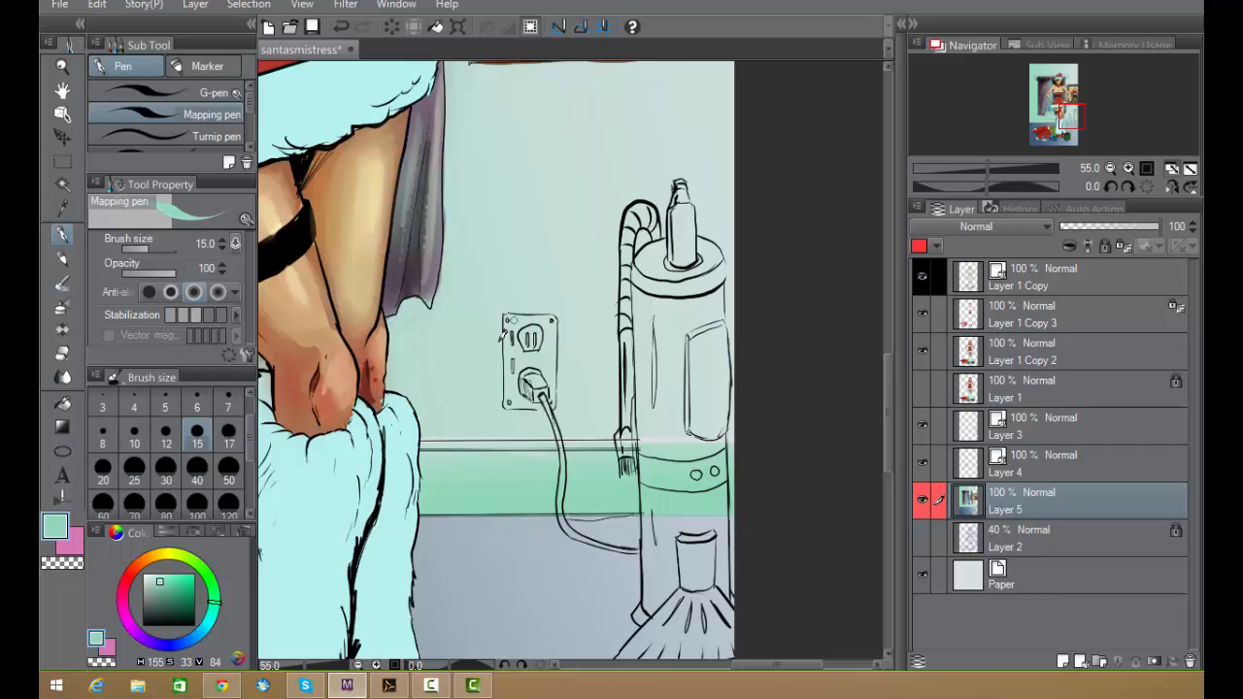
{"action": "mouse_move", "coordinate": [521, 339]}
{"action": "left_mouse_down"}
{"action": "mouse_move", "coordinate": [516, 364]}
{"action": "mouse_move", "coordinate": [545, 345]}
{"action": "left_mouse_up"}
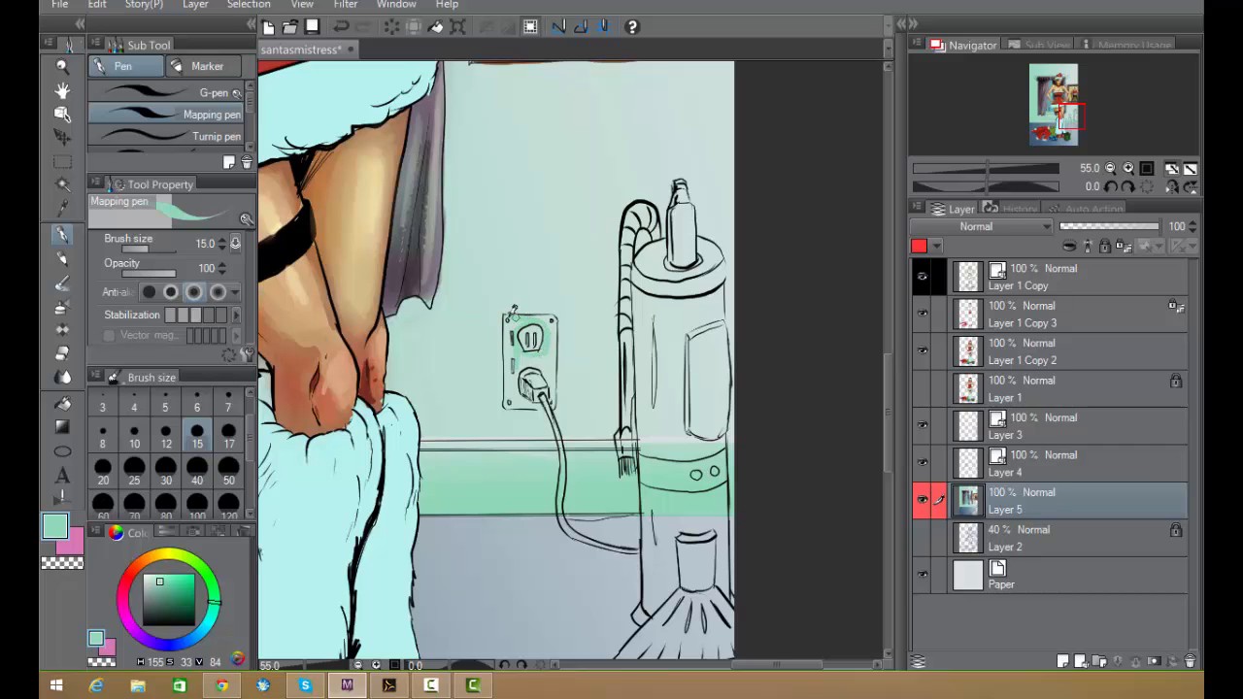
{"action": "left_click_drag", "start_coordinate": [507, 336], "coordinate": [507, 324]}
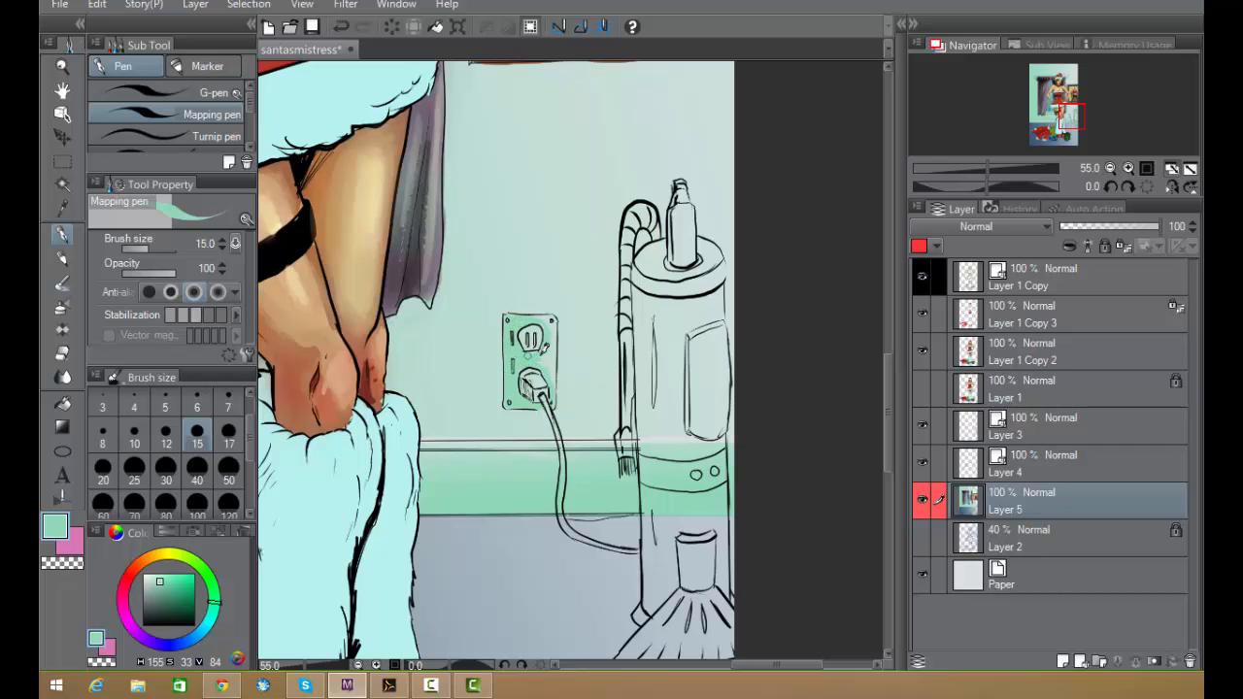
{"action": "left_click_drag", "start_coordinate": [548, 350], "coordinate": [540, 320]}
{"action": "mouse_move", "coordinate": [550, 349]}
{"action": "left_mouse_down"}
{"action": "mouse_move", "coordinate": [550, 367]}
{"action": "mouse_move", "coordinate": [551, 324]}
{"action": "left_mouse_up"}
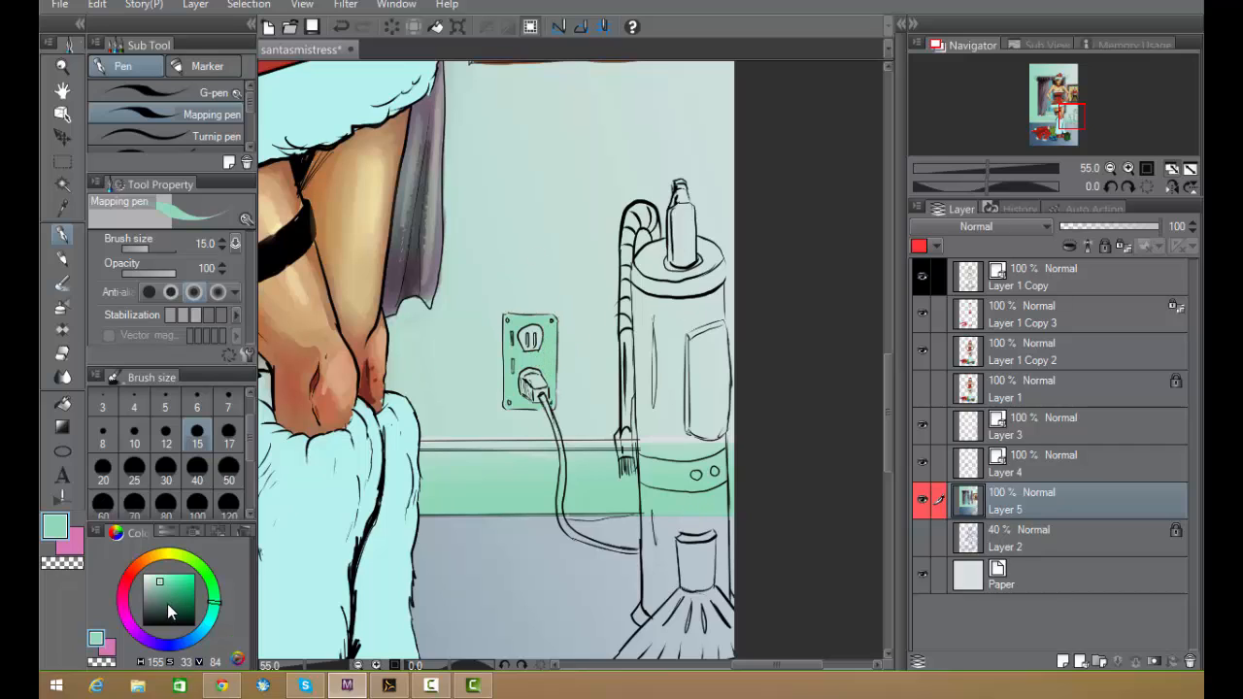
- Add darker green shading (H 155, S 39, V 51) to the outlet plate and set the Shadow airbrush to Normal combine mode
{"action": "left_click", "coordinate": [156, 606]}
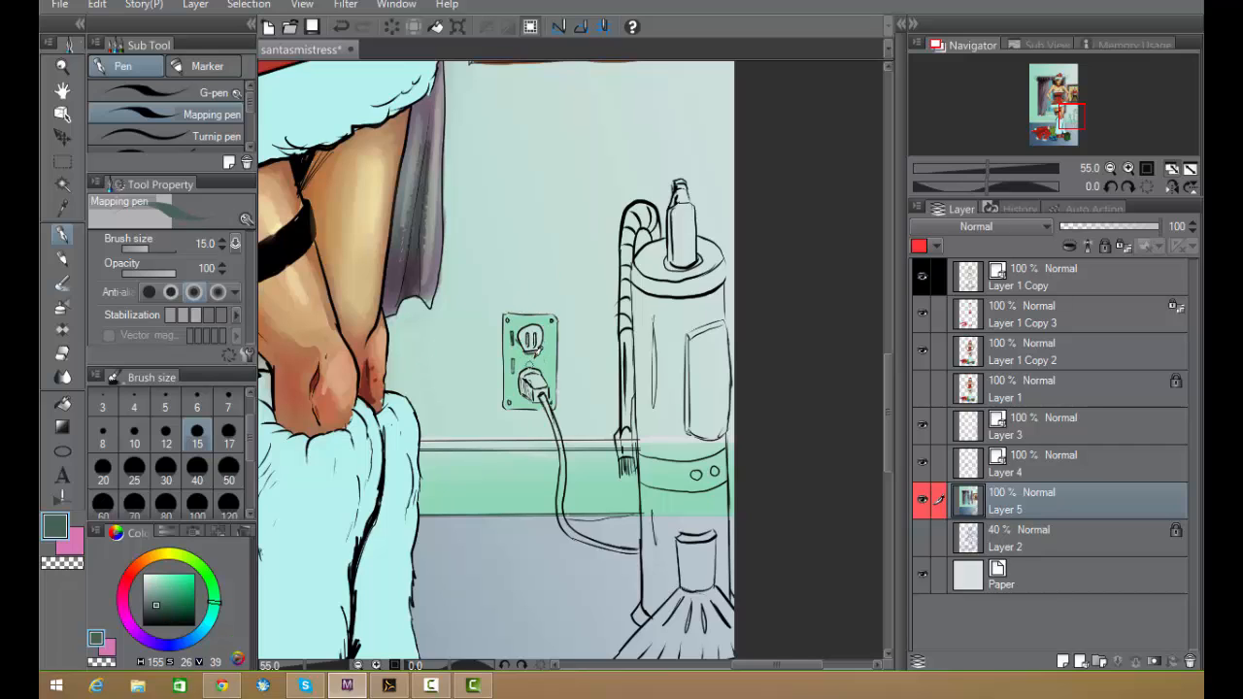
{"action": "left_click", "coordinate": [162, 599]}
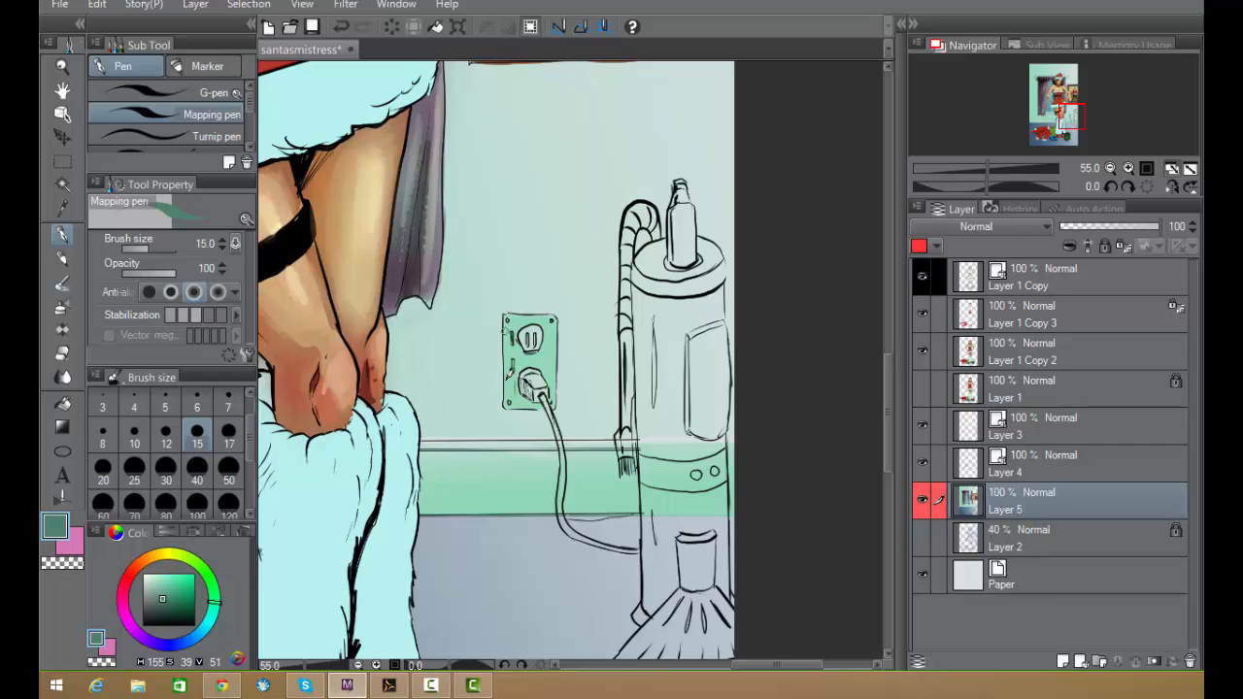
{"action": "left_click", "coordinate": [62, 308]}
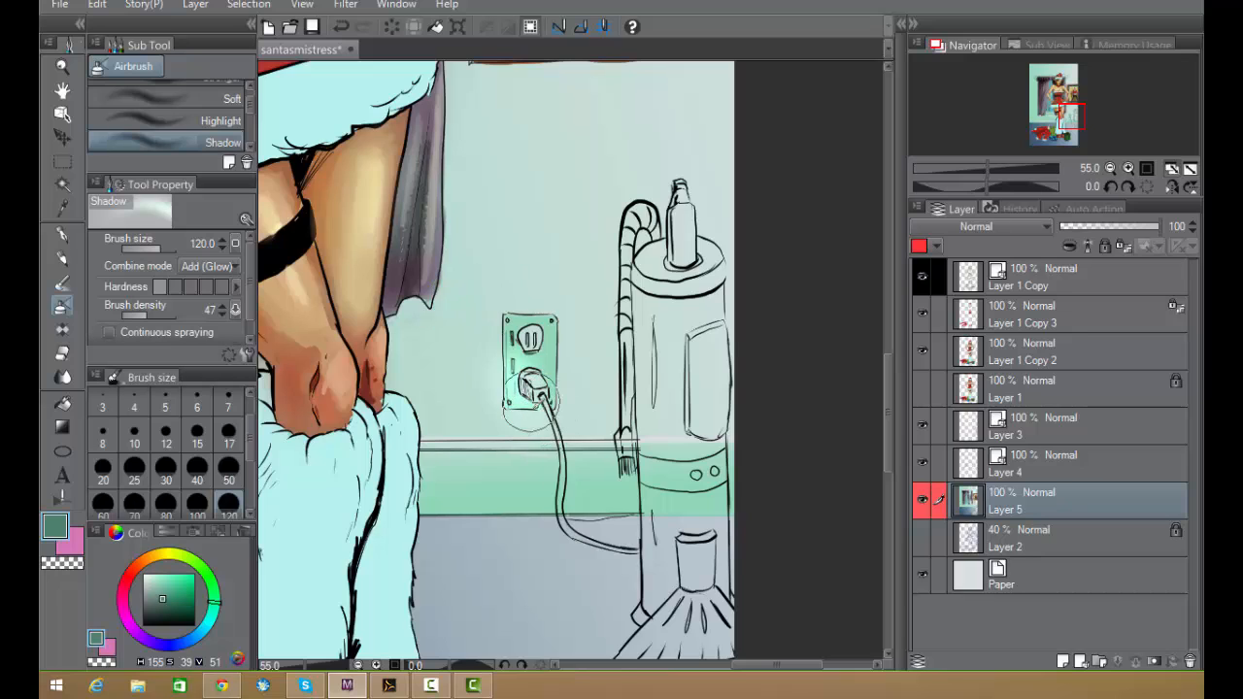
{"action": "left_click", "coordinate": [235, 266]}
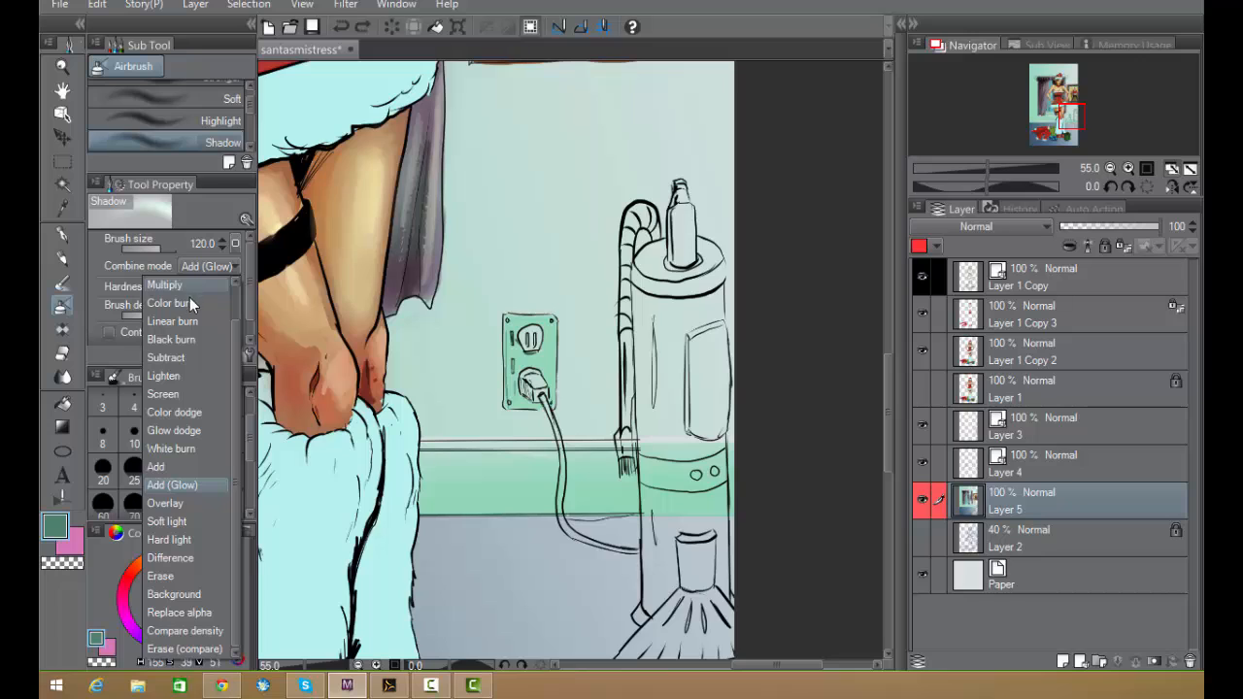
{"action": "scroll", "coordinate": [234, 331], "scroll_direction": "up", "scroll_amount": 1}
{"action": "left_click", "coordinate": [185, 287]}
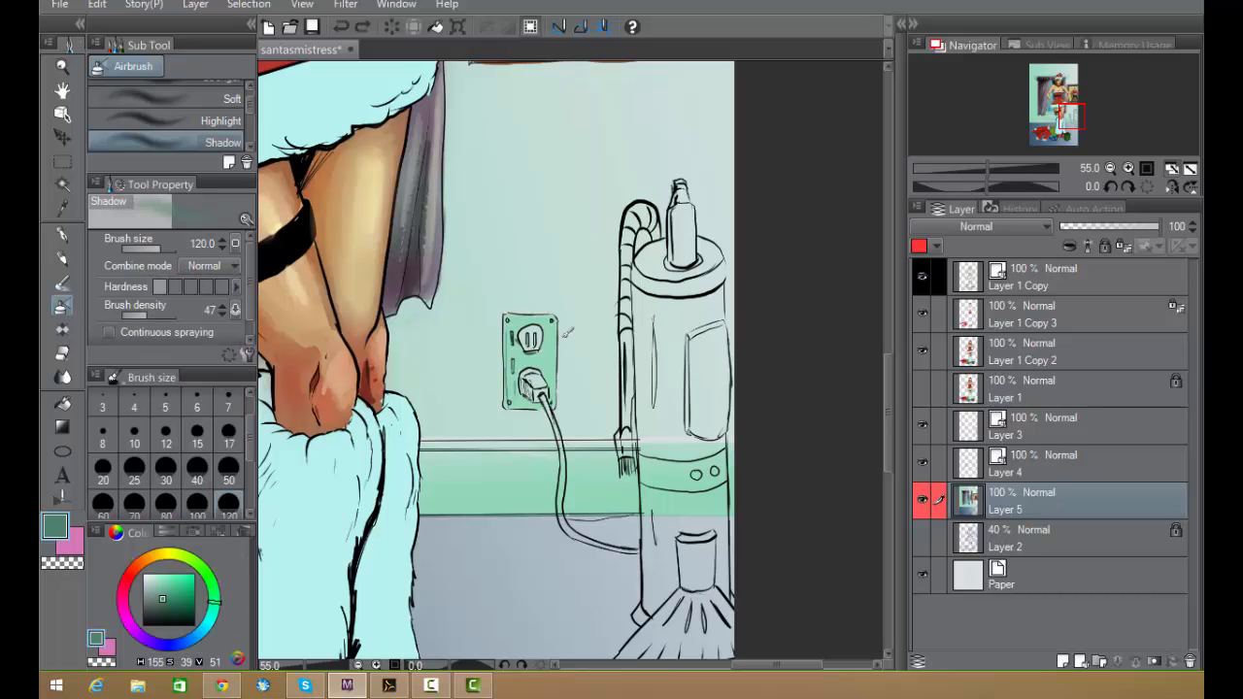
- Undo the airbrush spill around the outlet, select the plate's green by color gamut with margin 10, airbrush its lower part darker, and deselect
{"action": "mouse_move", "coordinate": [544, 408]}
{"action": "left_mouse_down"}
{"action": "mouse_move", "coordinate": [512, 380]}
{"action": "mouse_move", "coordinate": [558, 331]}
{"action": "left_mouse_up"}
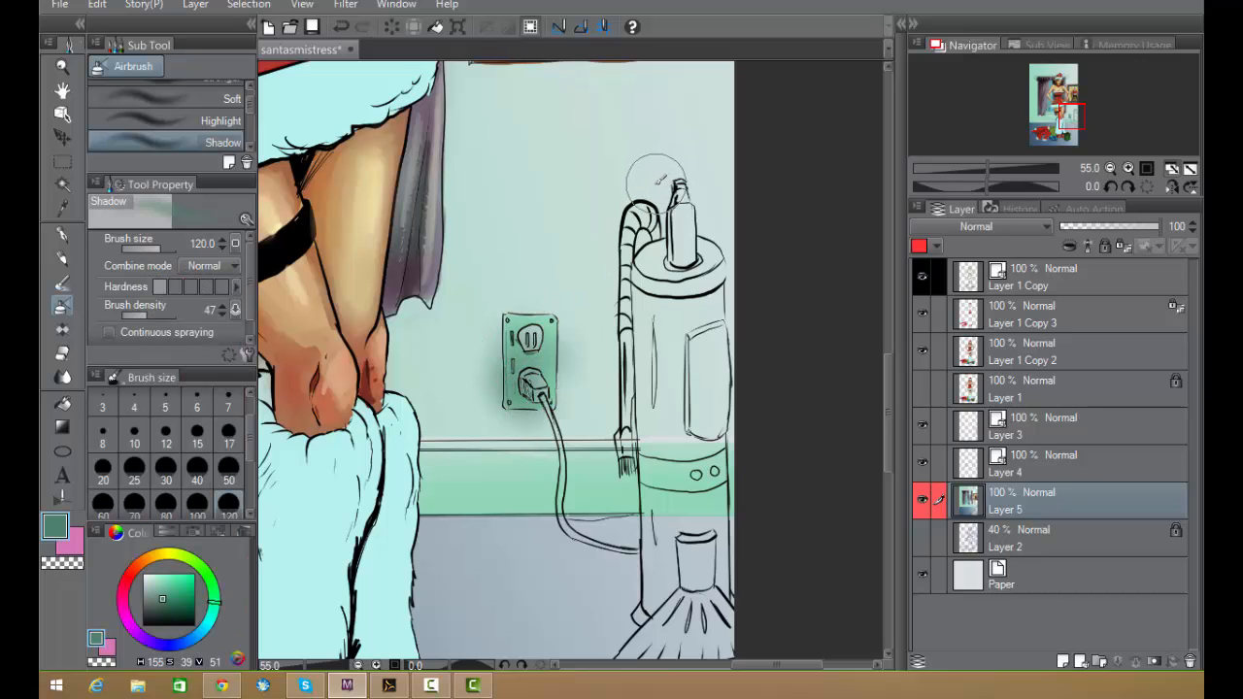
{"action": "key", "text": "ctrl+z"}
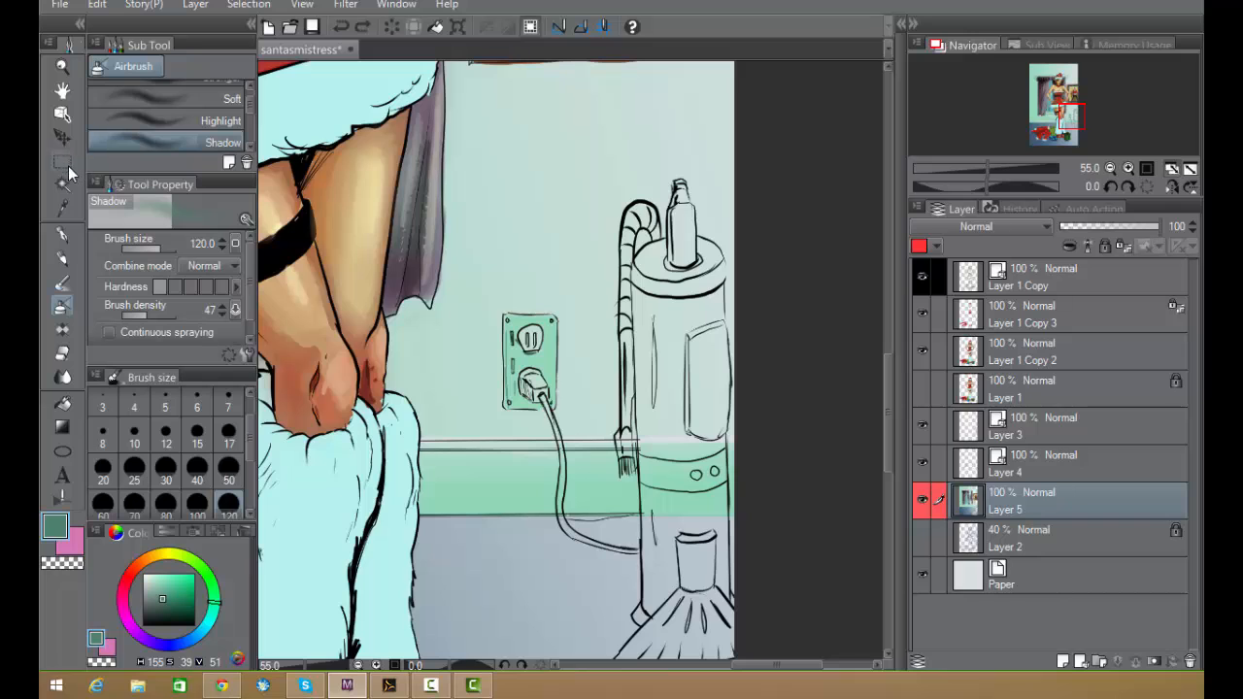
{"action": "left_click", "coordinate": [248, 5]}
{"action": "left_click", "coordinate": [304, 195]}
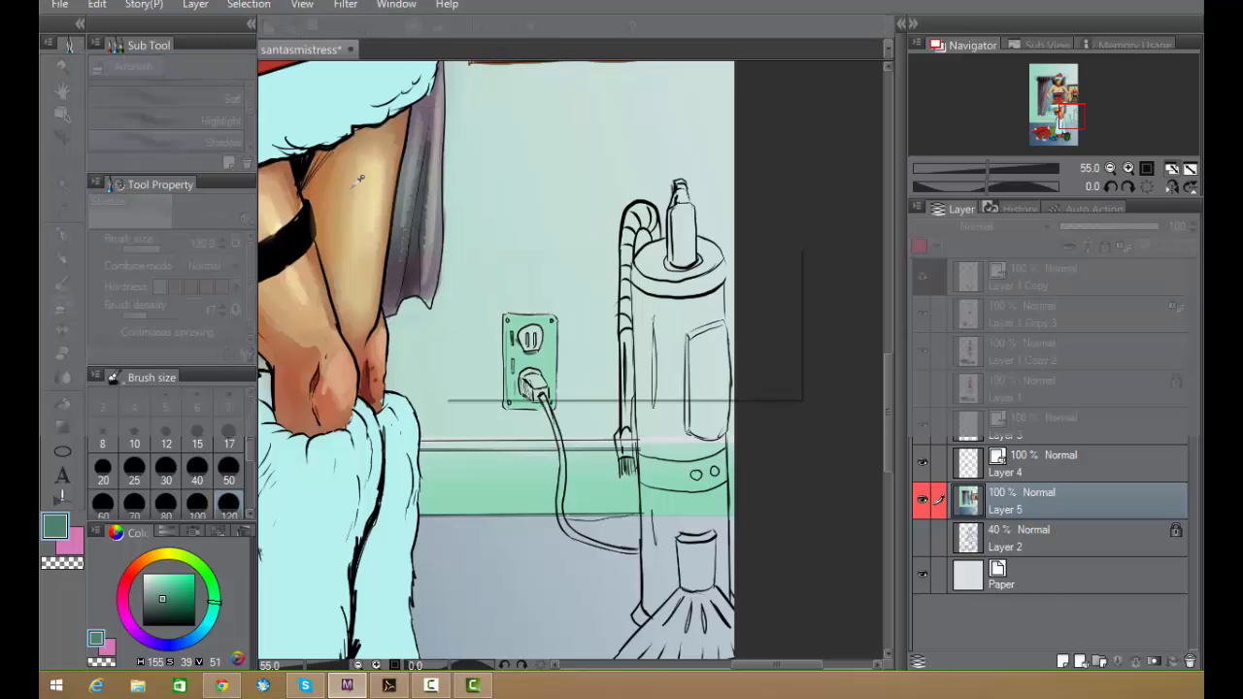
{"action": "left_click", "coordinate": [539, 369]}
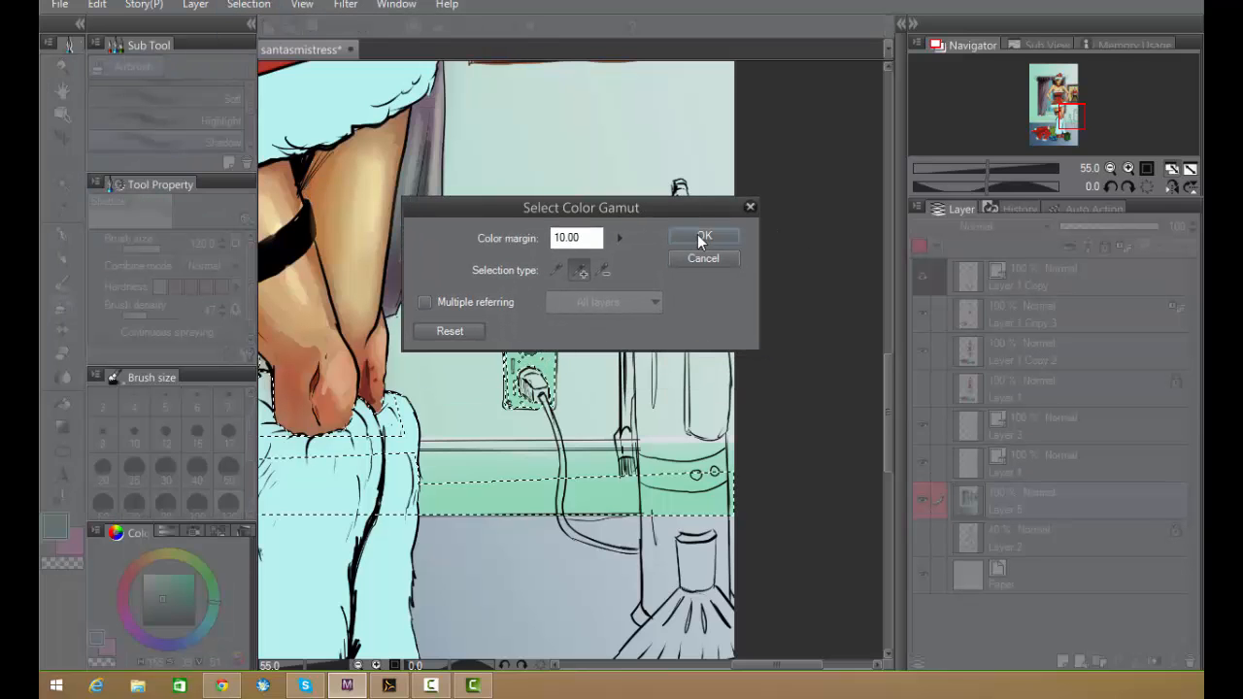
{"action": "left_click", "coordinate": [704, 235]}
{"action": "mouse_move", "coordinate": [510, 410]}
{"action": "left_mouse_down"}
{"action": "mouse_move", "coordinate": [526, 418]}
{"action": "mouse_move", "coordinate": [539, 398]}
{"action": "mouse_move", "coordinate": [515, 365]}
{"action": "mouse_move", "coordinate": [555, 390]}
{"action": "left_mouse_up"}
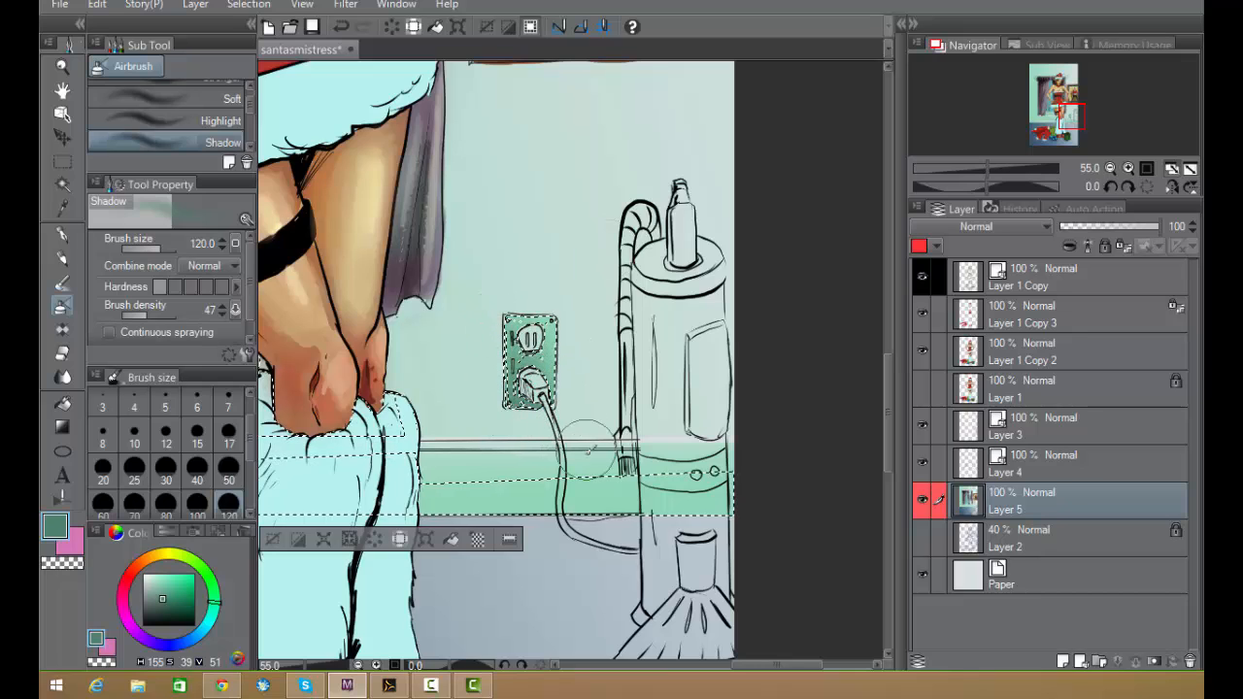
{"action": "key", "text": "ctrl+d"}
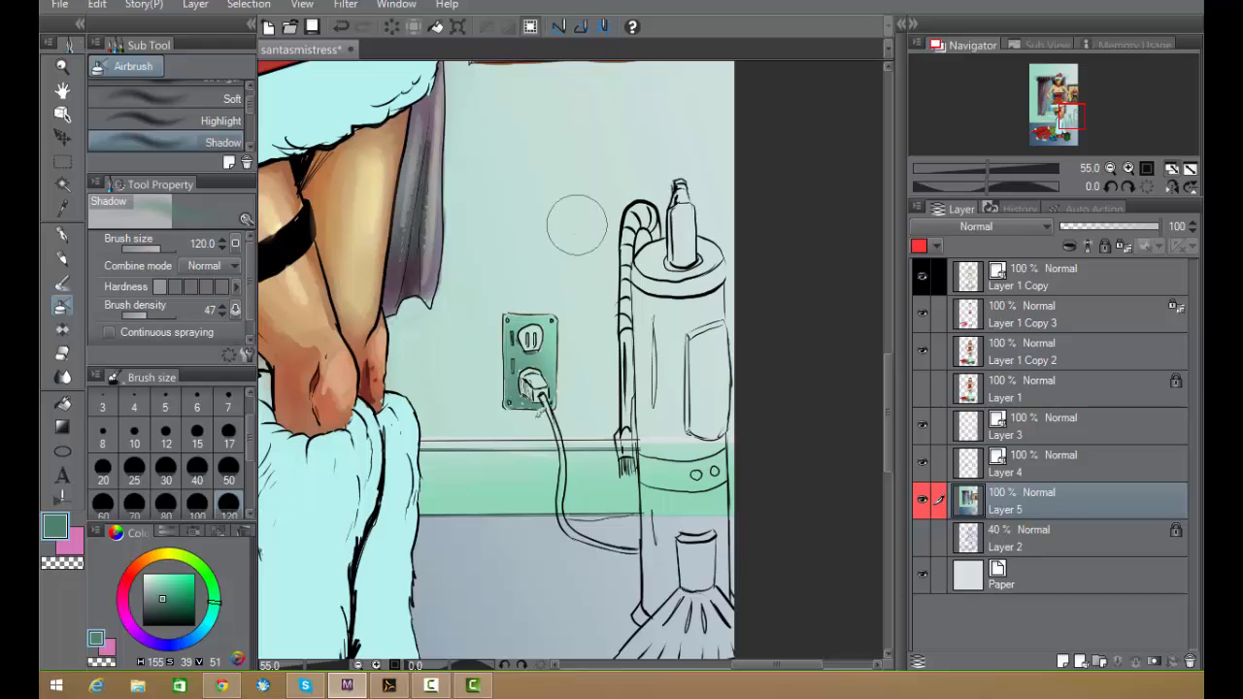
- Cover the pale specks along the outlet plate's lower and side edges with the dark green, using the Mapping pen at size 15
{"action": "scroll", "coordinate": [592, 365], "scroll_direction": "up", "scroll_amount": 3}
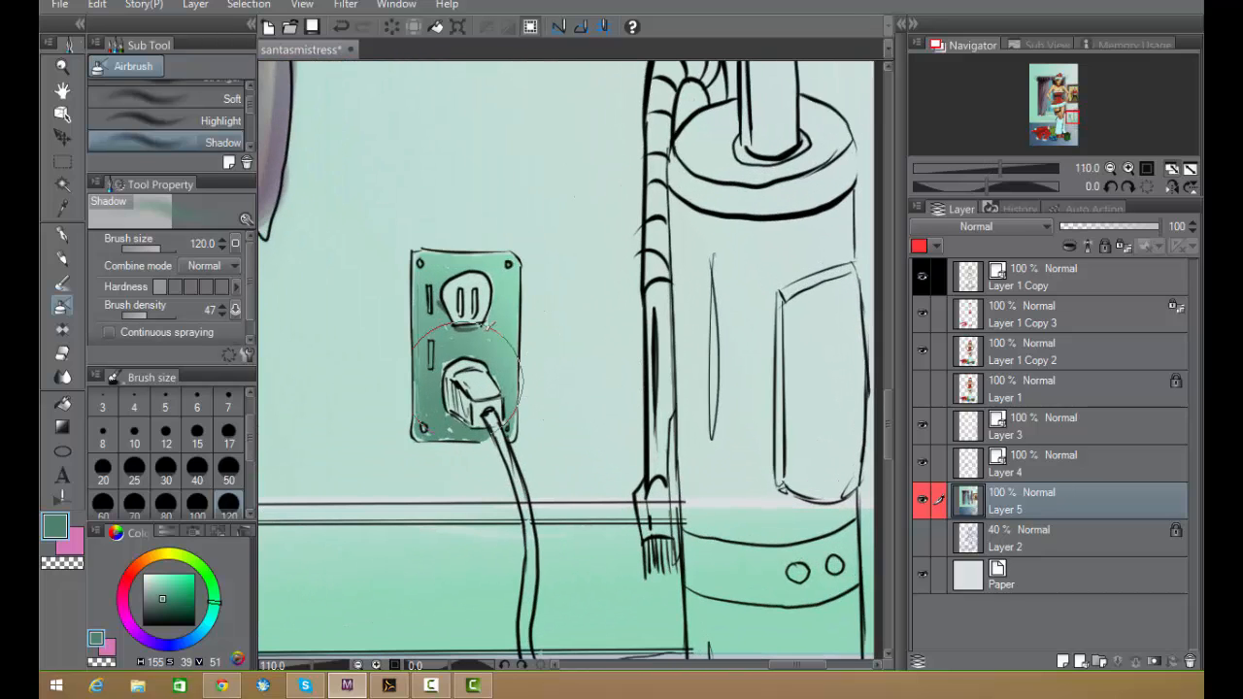
{"action": "left_click", "coordinate": [62, 234]}
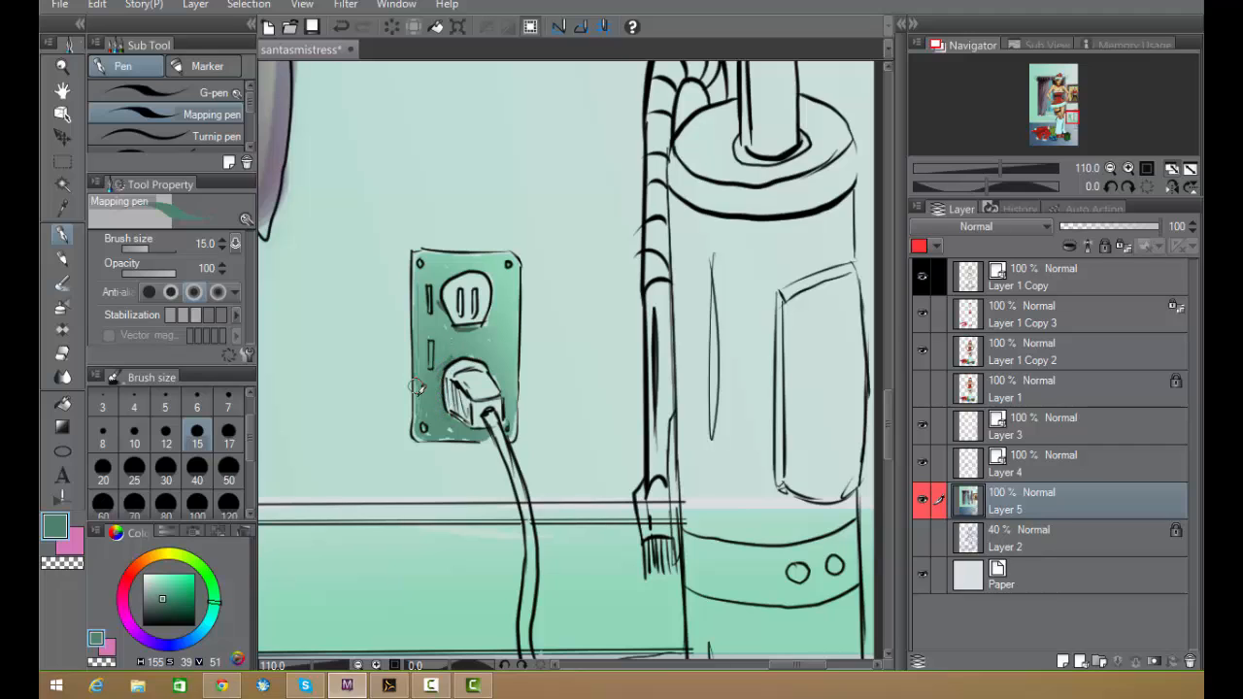
{"action": "mouse_move", "coordinate": [413, 403]}
{"action": "left_mouse_down"}
{"action": "mouse_move", "coordinate": [415, 434]}
{"action": "mouse_move", "coordinate": [488, 440]}
{"action": "mouse_move", "coordinate": [485, 423]}
{"action": "mouse_move", "coordinate": [448, 414]}
{"action": "mouse_move", "coordinate": [451, 429]}
{"action": "mouse_move", "coordinate": [425, 407]}
{"action": "left_mouse_up"}
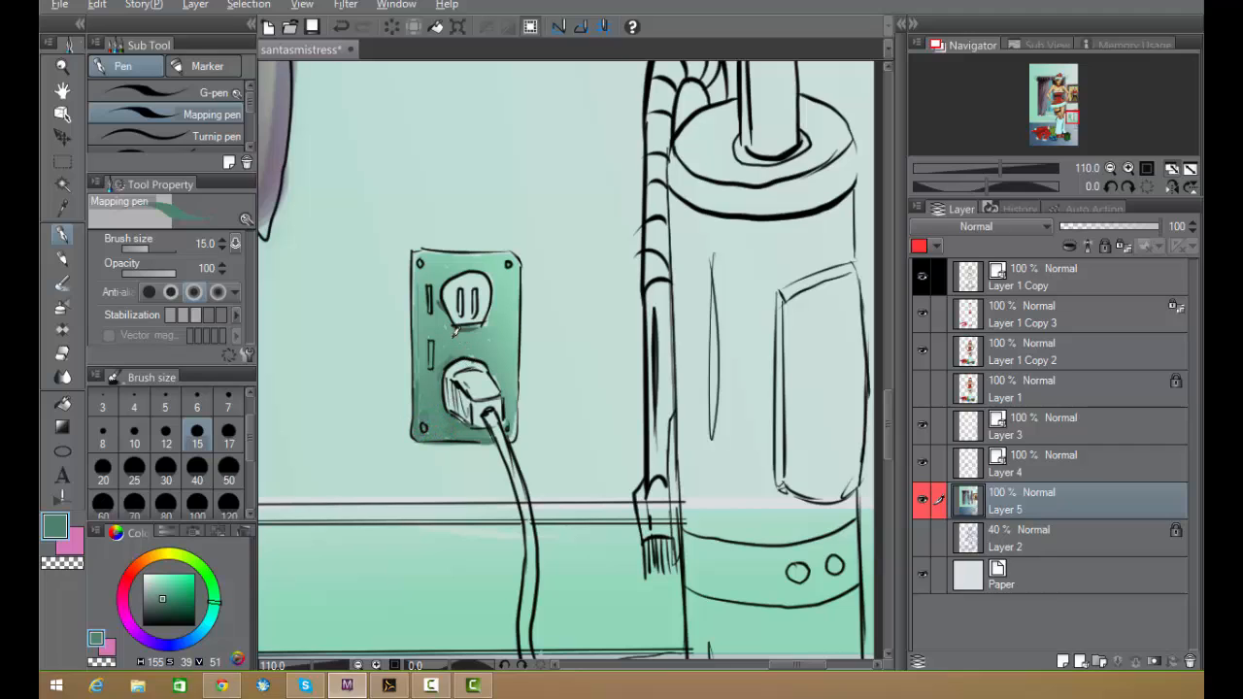
- Touch up the outlet plate's top with sampled green and clean its outer edge with wall color (H 159, S 18, V 86)
{"action": "left_click", "coordinate": [450, 330], "text": "alt"}
{"action": "mouse_move", "coordinate": [476, 266]}
{"action": "left_mouse_down"}
{"action": "mouse_move", "coordinate": [423, 260]}
{"action": "mouse_move", "coordinate": [420, 280]}
{"action": "left_mouse_up"}
{"action": "left_click", "coordinate": [505, 250], "text": "alt"}
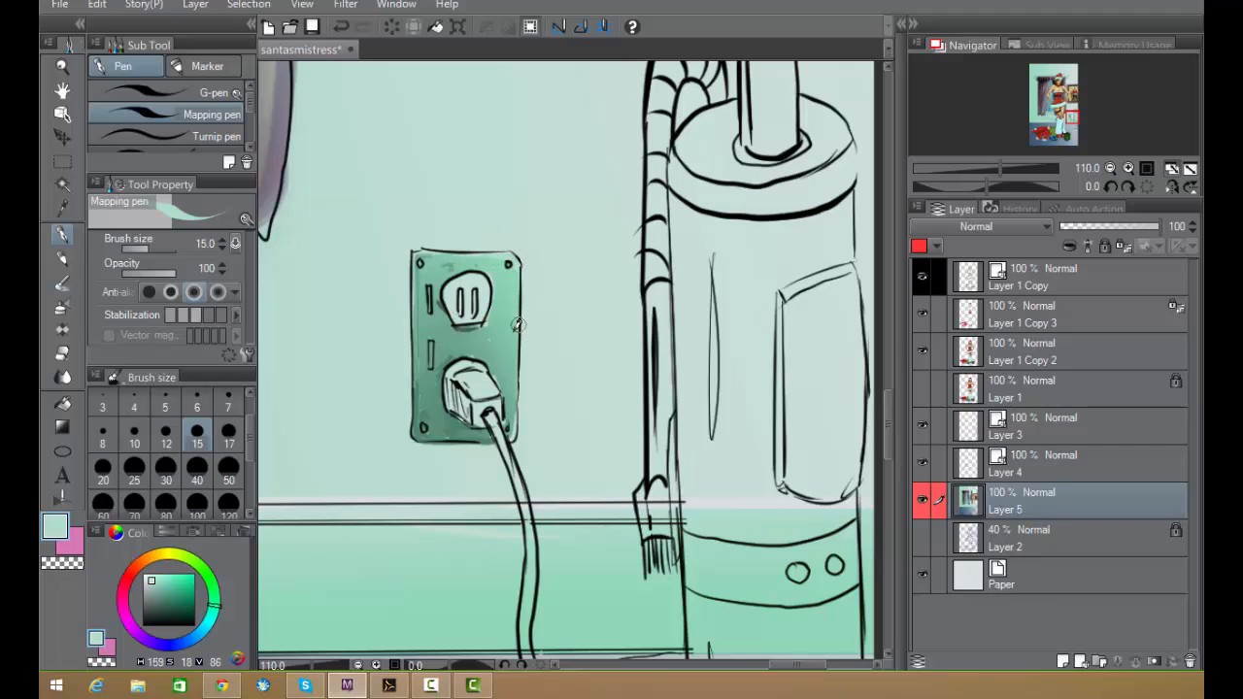
{"action": "left_click_drag", "start_coordinate": [515, 286], "coordinate": [517, 408]}
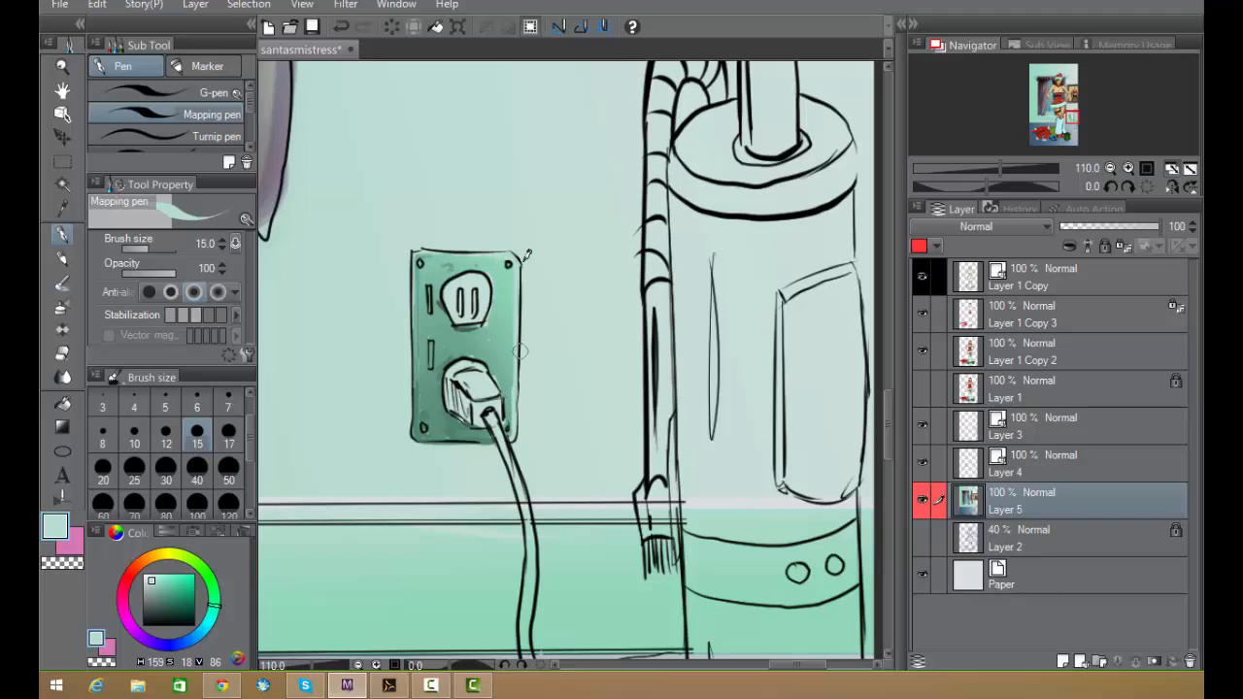
{"action": "left_click", "coordinate": [447, 255], "text": "alt"}
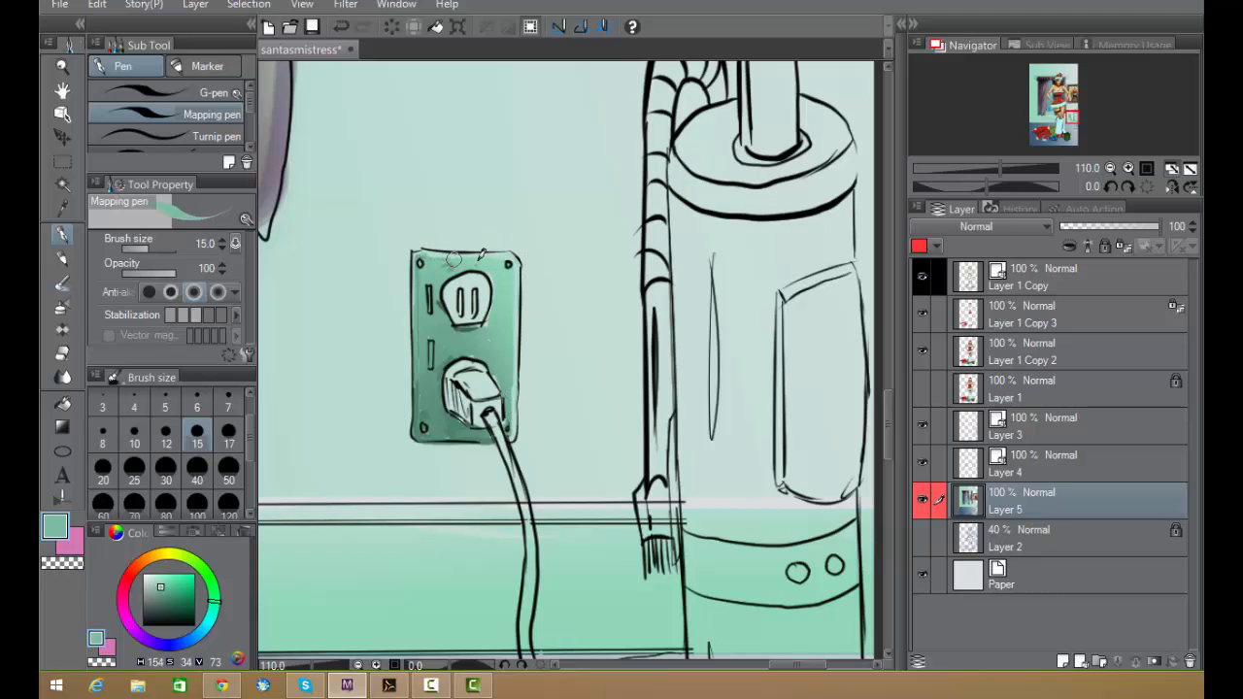
{"action": "left_click_drag", "start_coordinate": [510, 266], "coordinate": [510, 389]}
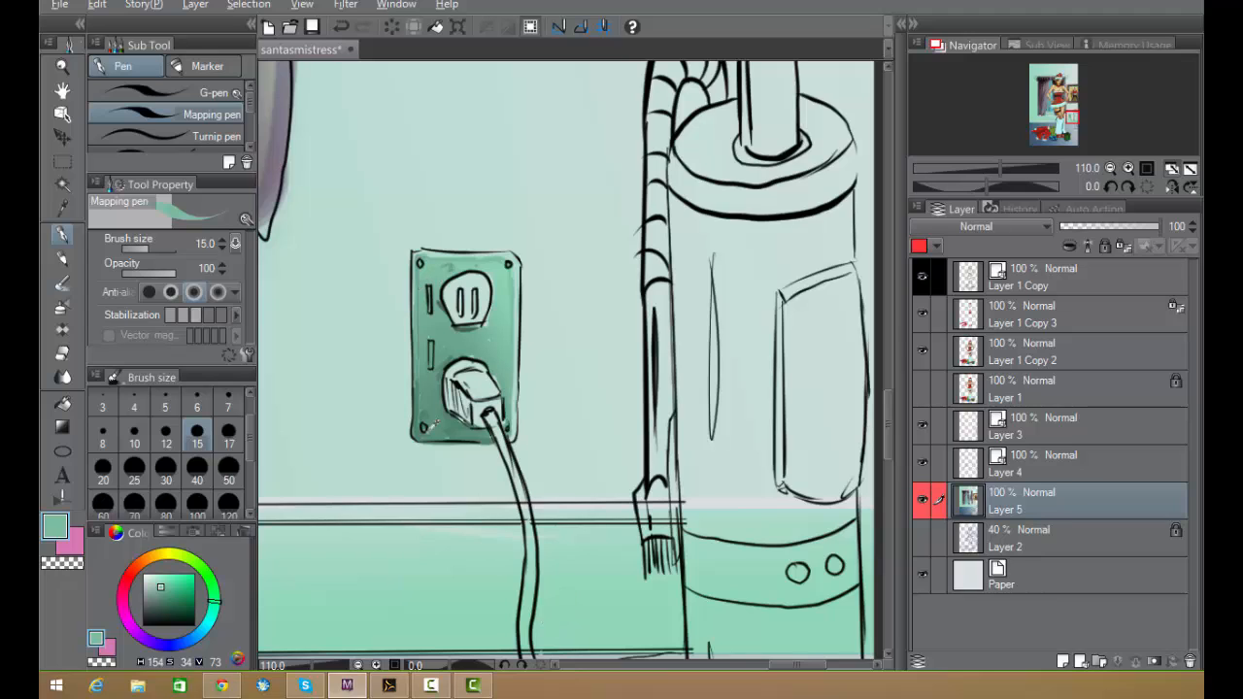
- Smooth the shading along both sides of the outlet plate using greens sampled from it, including H 155, S 39, V 51 and H 155, S 35, V 66
{"action": "left_click", "coordinate": [417, 423], "text": "alt"}
{"action": "mouse_move", "coordinate": [416, 396]}
{"action": "left_mouse_down"}
{"action": "mouse_move", "coordinate": [415, 261]}
{"action": "mouse_move", "coordinate": [414, 408]}
{"action": "left_mouse_up"}
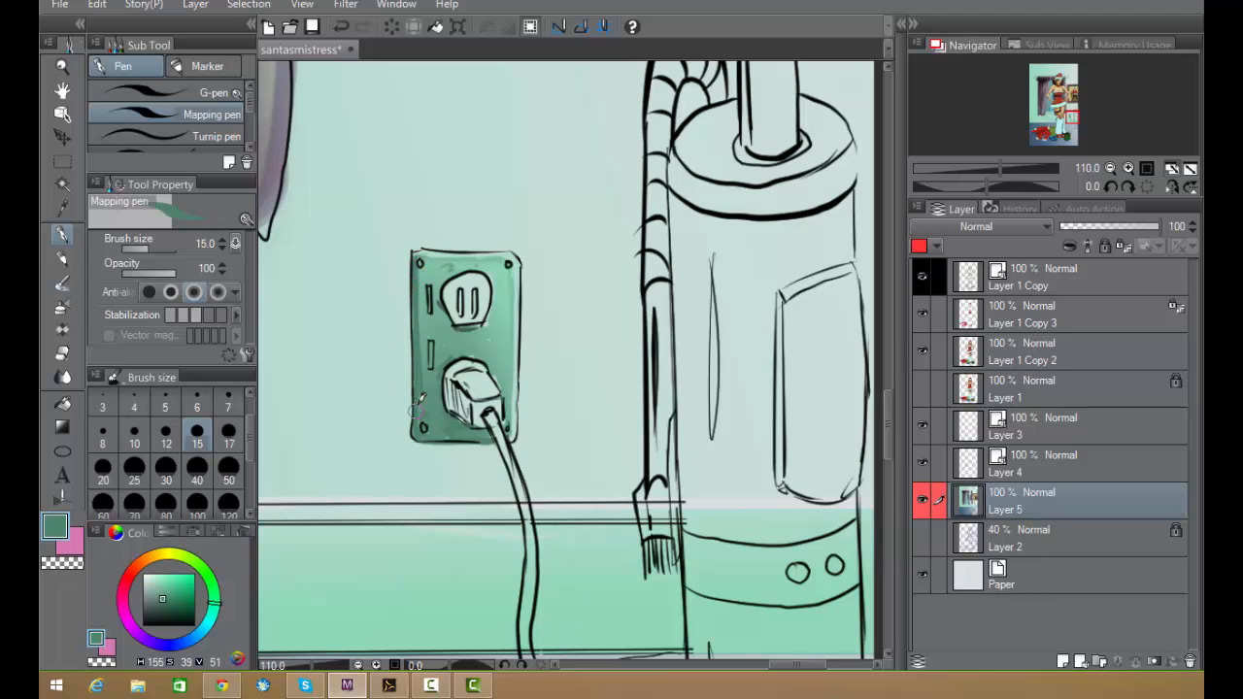
{"action": "left_click", "coordinate": [425, 326], "text": "alt"}
{"action": "left_click_drag", "start_coordinate": [424, 323], "coordinate": [426, 423]}
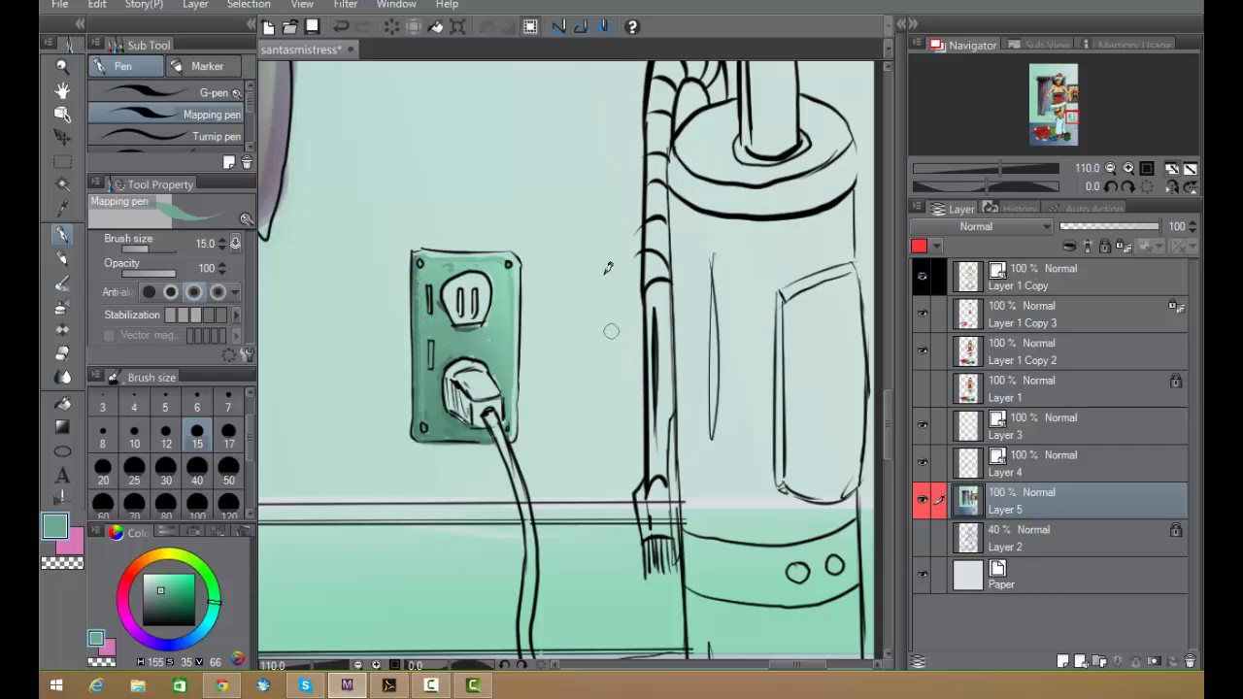
{"action": "left_click", "coordinate": [499, 357], "text": "alt"}
{"action": "left_click_drag", "start_coordinate": [502, 361], "coordinate": [498, 385]}
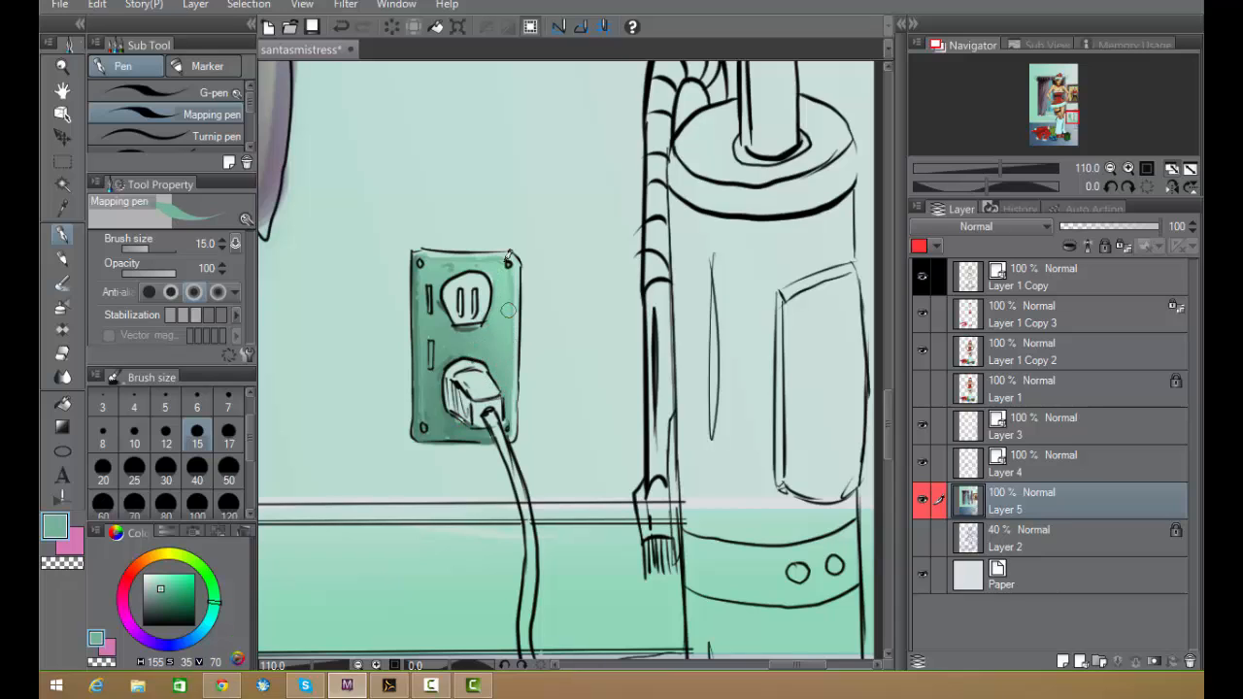
- Set the drawing color to a very dark green (H 155, S 33, V 25)
{"action": "left_click", "coordinate": [165, 606]}
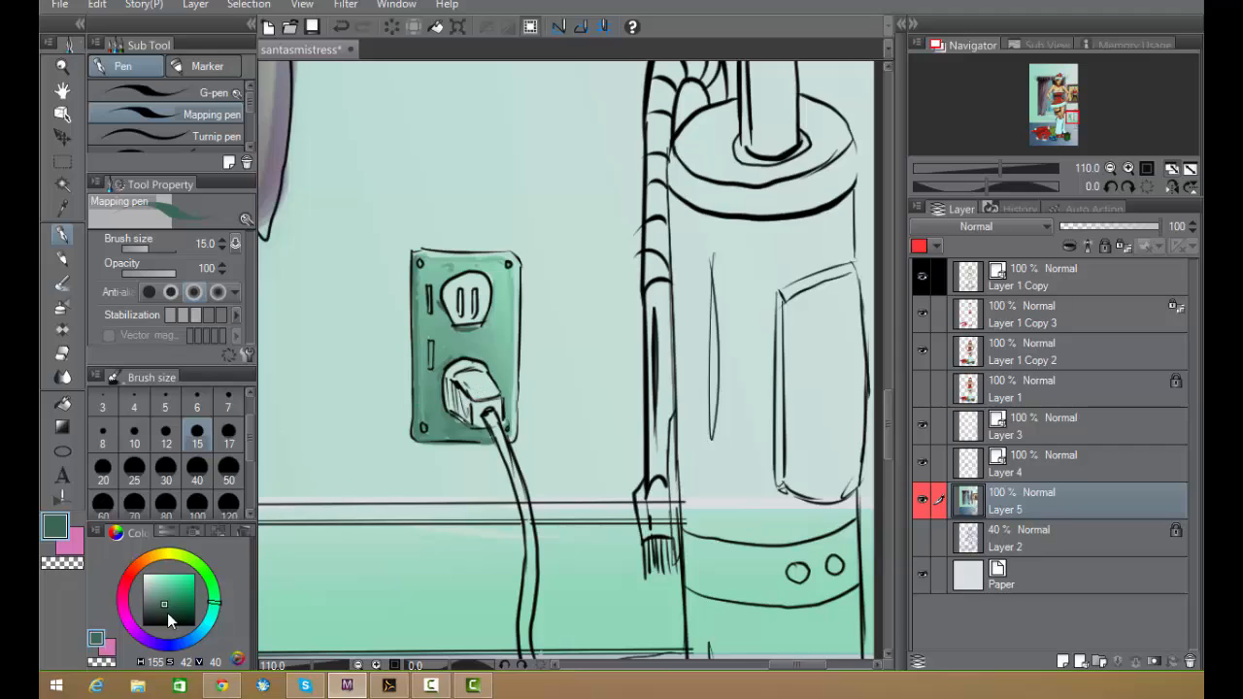
{"action": "left_click", "coordinate": [159, 612]}
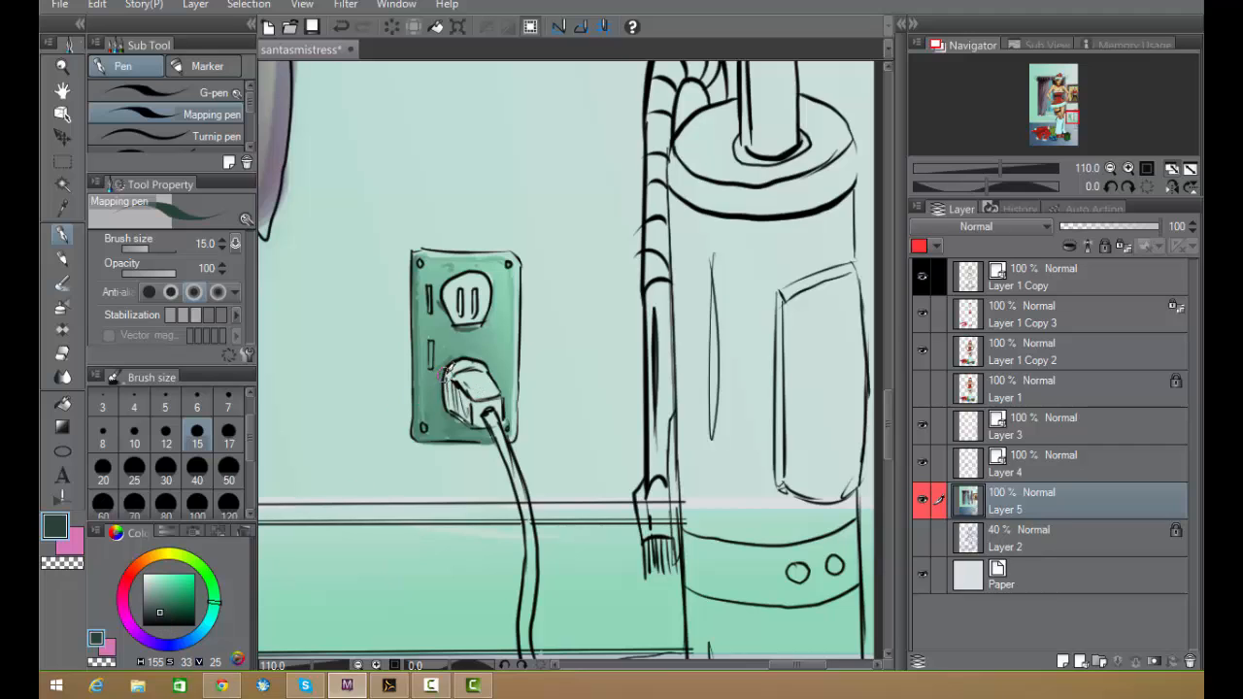
{"action": "mouse_move", "coordinate": [445, 376]}
{"action": "left_mouse_down"}
{"action": "mouse_move", "coordinate": [433, 418]}
{"action": "mouse_move", "coordinate": [478, 411]}
{"action": "mouse_move", "coordinate": [488, 427]}
{"action": "mouse_move", "coordinate": [454, 441]}
{"action": "mouse_move", "coordinate": [430, 433]}
{"action": "mouse_move", "coordinate": [444, 401]}
{"action": "mouse_move", "coordinate": [481, 431]}
{"action": "mouse_move", "coordinate": [435, 416]}
{"action": "mouse_move", "coordinate": [441, 438]}
{"action": "mouse_move", "coordinate": [483, 441]}
{"action": "left_mouse_up"}
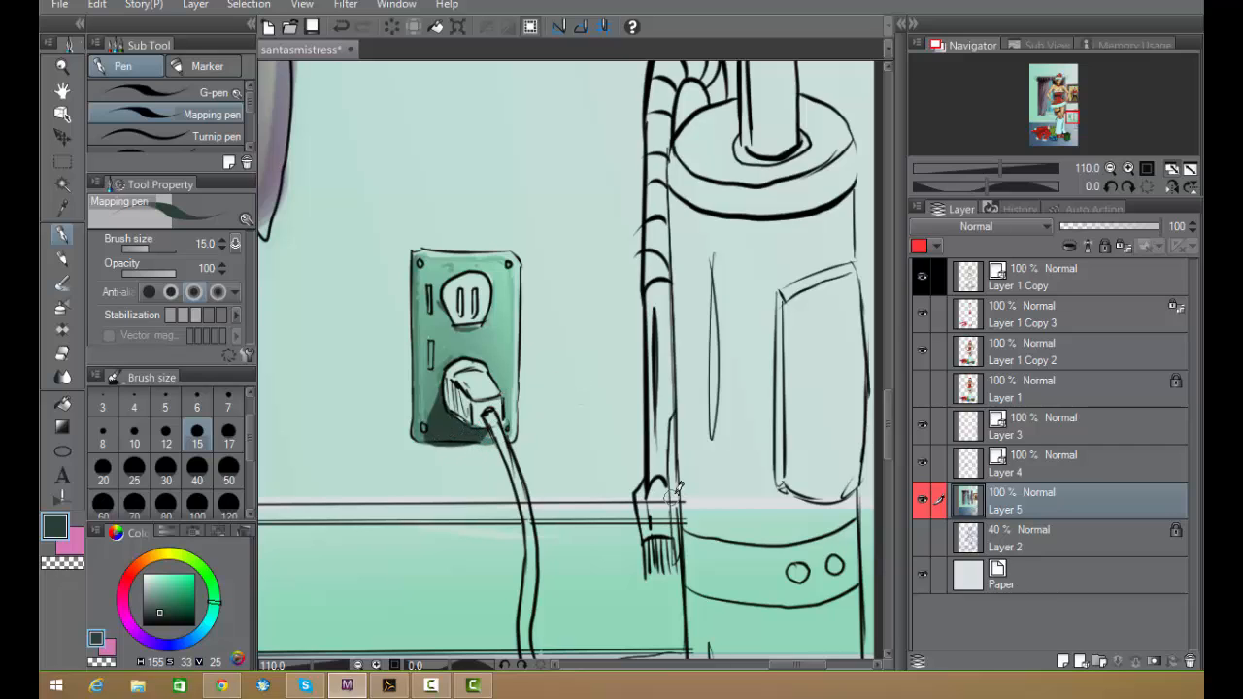
{"action": "key", "text": "ctrl+z"}
{"action": "key", "text": "ctrl+z"}
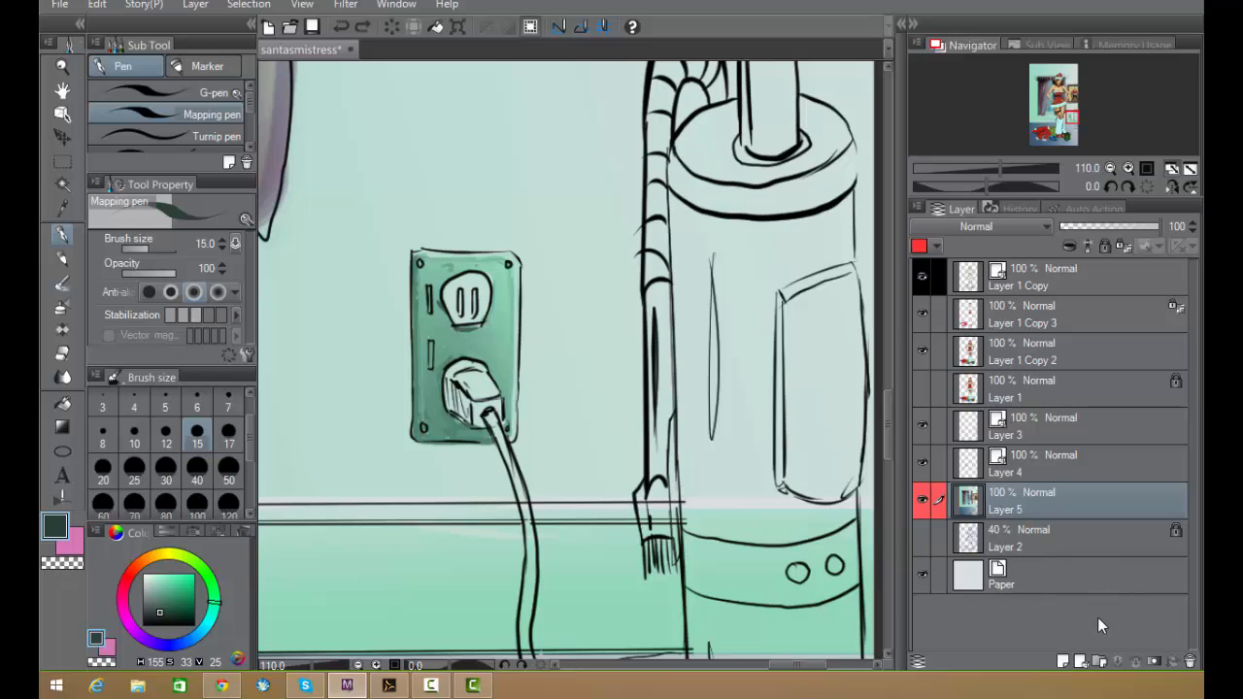
- Add a new layer above Layer 5 and paint the plug's dark cast shadow across the lower plate and the wall below
{"action": "left_click", "coordinate": [1063, 661]}
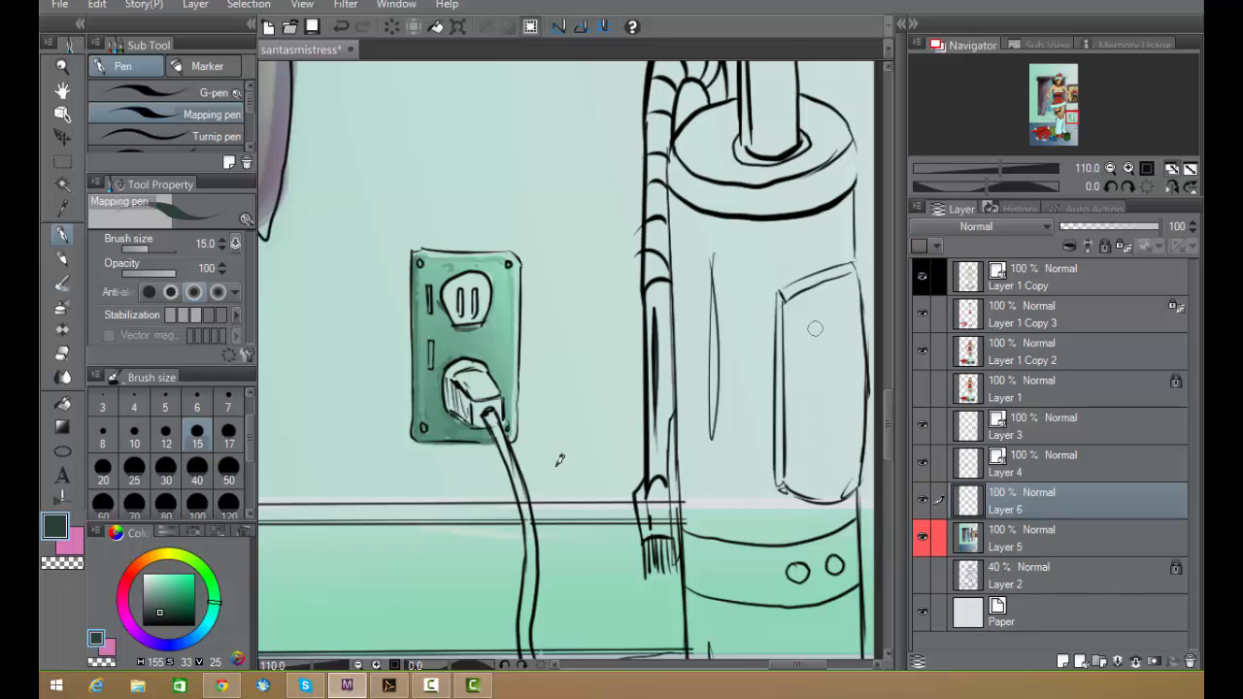
{"action": "left_click_drag", "start_coordinate": [456, 385], "coordinate": [450, 424]}
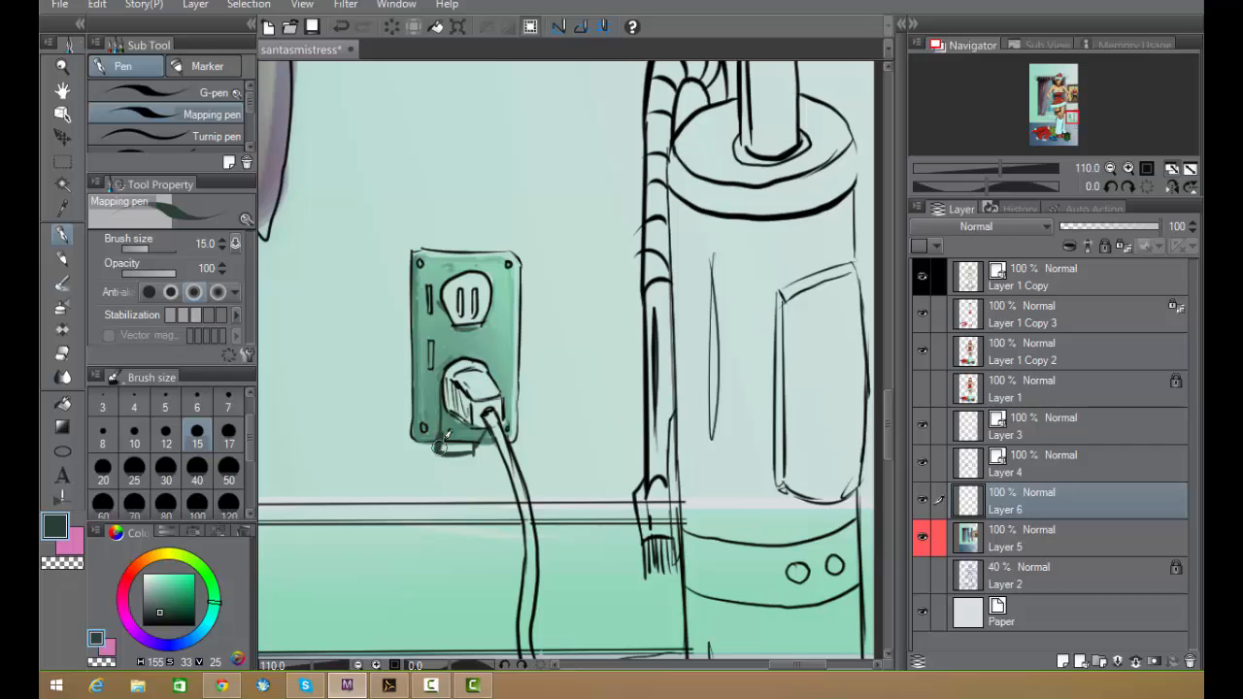
{"action": "mouse_move", "coordinate": [447, 433]}
{"action": "left_mouse_down"}
{"action": "mouse_move", "coordinate": [444, 439]}
{"action": "mouse_move", "coordinate": [450, 416]}
{"action": "mouse_move", "coordinate": [466, 442]}
{"action": "mouse_move", "coordinate": [474, 431]}
{"action": "mouse_move", "coordinate": [463, 425]}
{"action": "mouse_move", "coordinate": [490, 428]}
{"action": "mouse_move", "coordinate": [465, 445]}
{"action": "mouse_move", "coordinate": [483, 445]}
{"action": "mouse_move", "coordinate": [469, 448]}
{"action": "mouse_move", "coordinate": [500, 478]}
{"action": "left_mouse_up"}
- Paint the power cord's dark shadow along its length, from the plug down the wall and across the floor to the vacuum cleaner
{"action": "scroll", "coordinate": [534, 432], "scroll_direction": "down", "scroll_amount": 3}
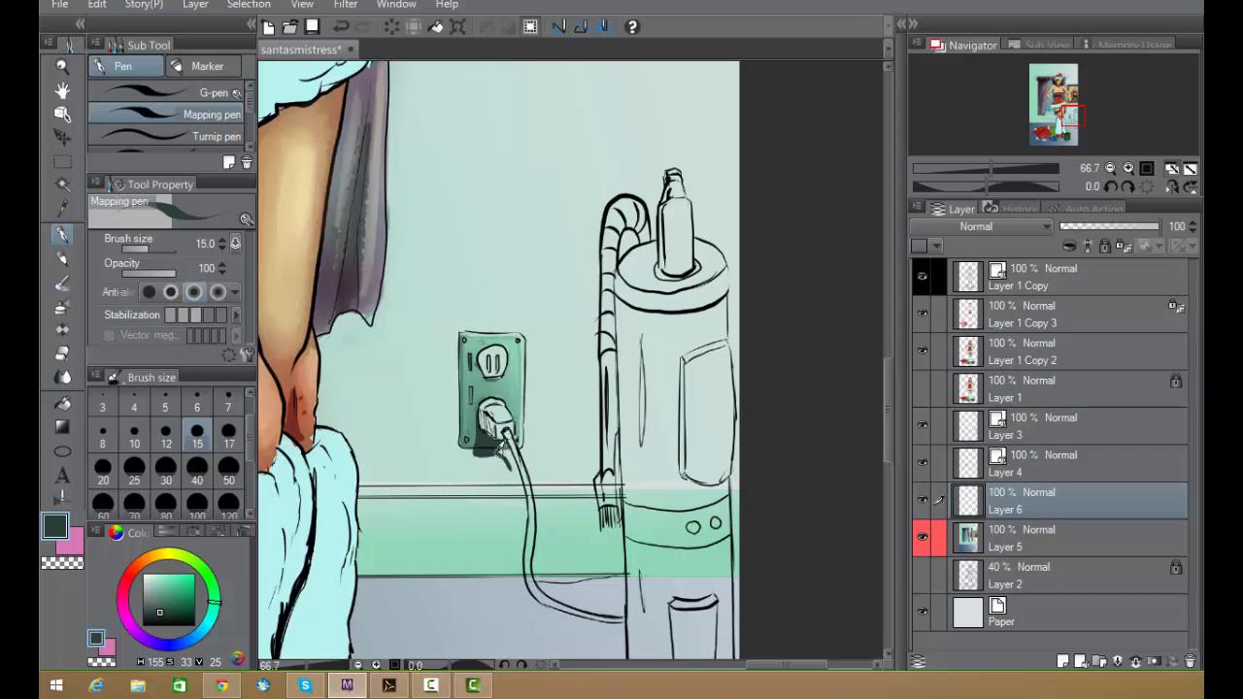
{"action": "left_click_drag", "start_coordinate": [523, 506], "coordinate": [499, 453]}
{"action": "mouse_move", "coordinate": [522, 506]}
{"action": "left_mouse_down"}
{"action": "mouse_move", "coordinate": [532, 600]}
{"action": "mouse_move", "coordinate": [588, 614]}
{"action": "left_mouse_up"}
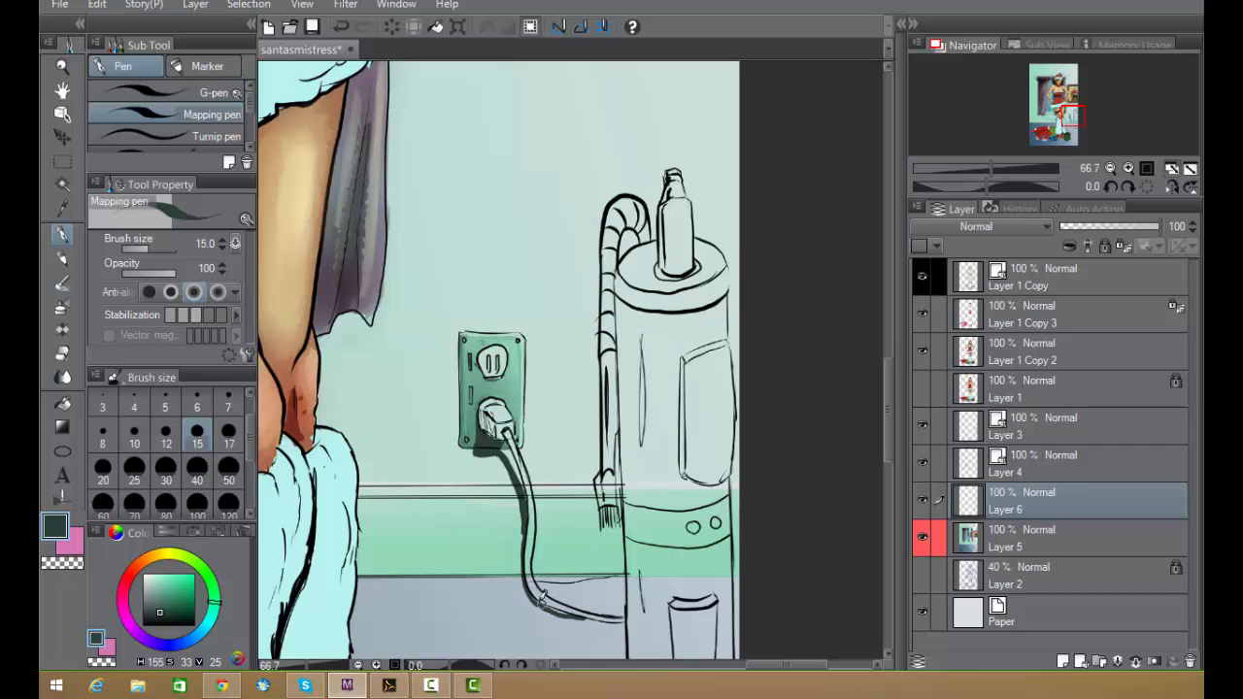
{"action": "left_click_drag", "start_coordinate": [575, 614], "coordinate": [616, 619]}
{"action": "left_click_drag", "start_coordinate": [522, 527], "coordinate": [526, 564]}
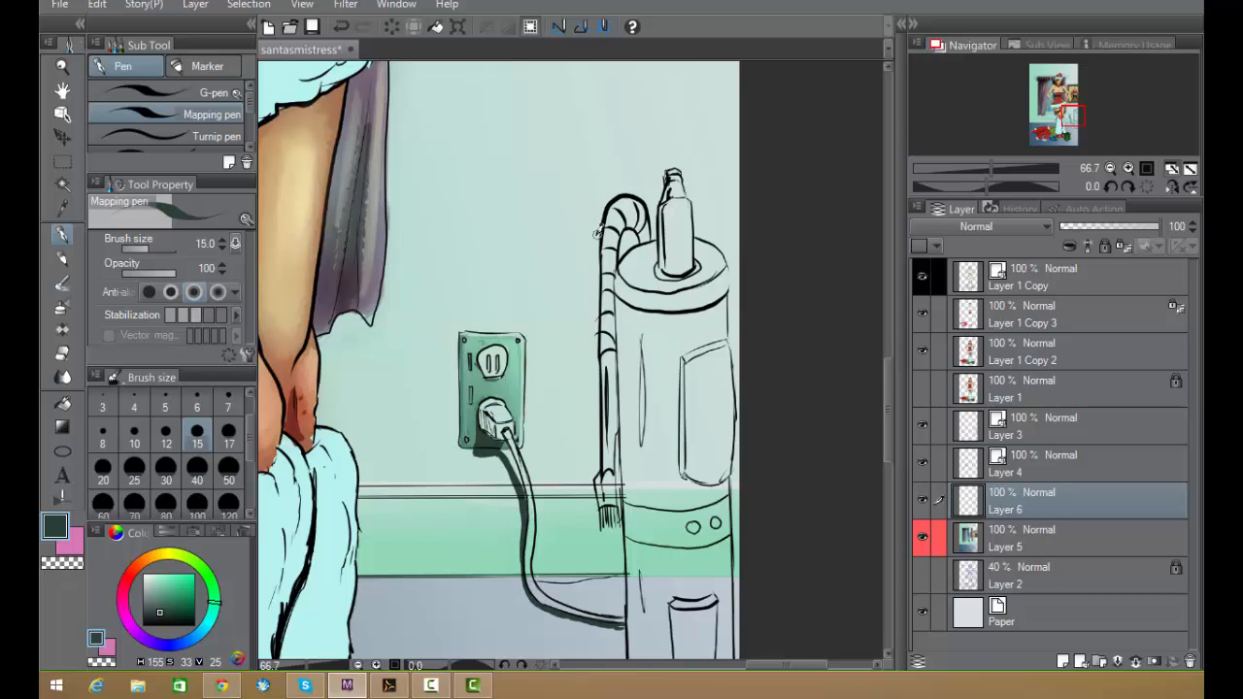
- Set the shadow layer to Multiply blending at 75% opacity and choose the Soft eraser
{"action": "left_click", "coordinate": [1049, 229]}
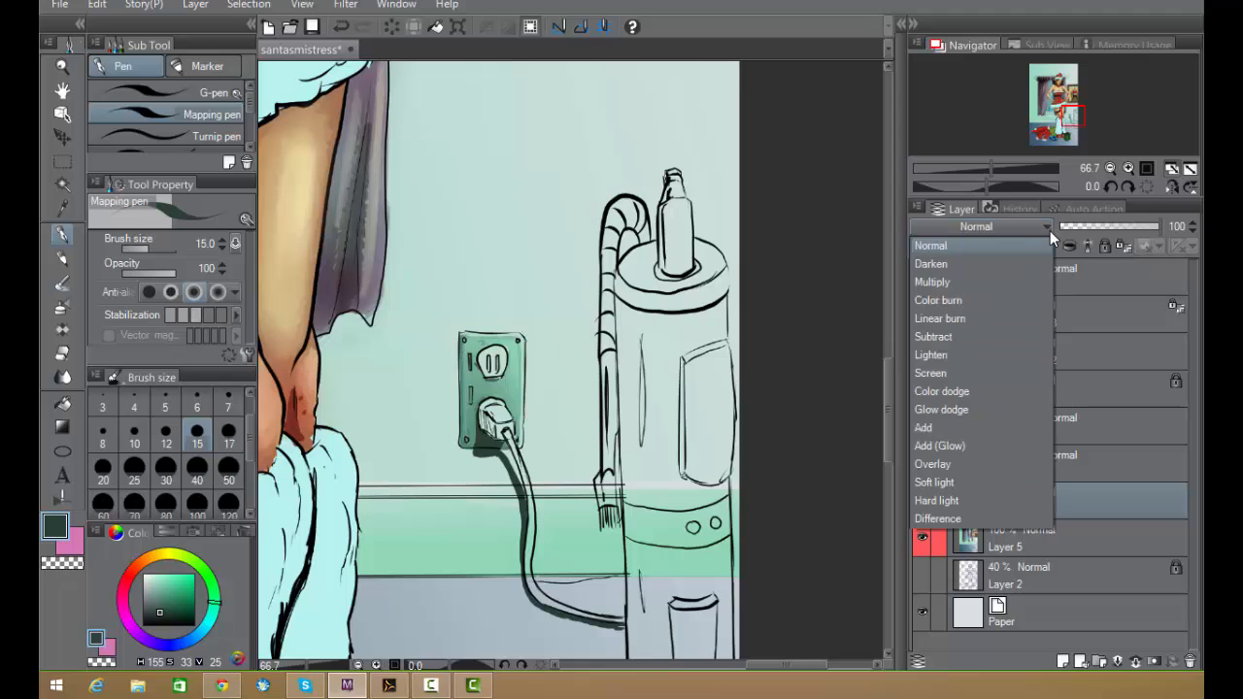
{"action": "left_click", "coordinate": [980, 283]}
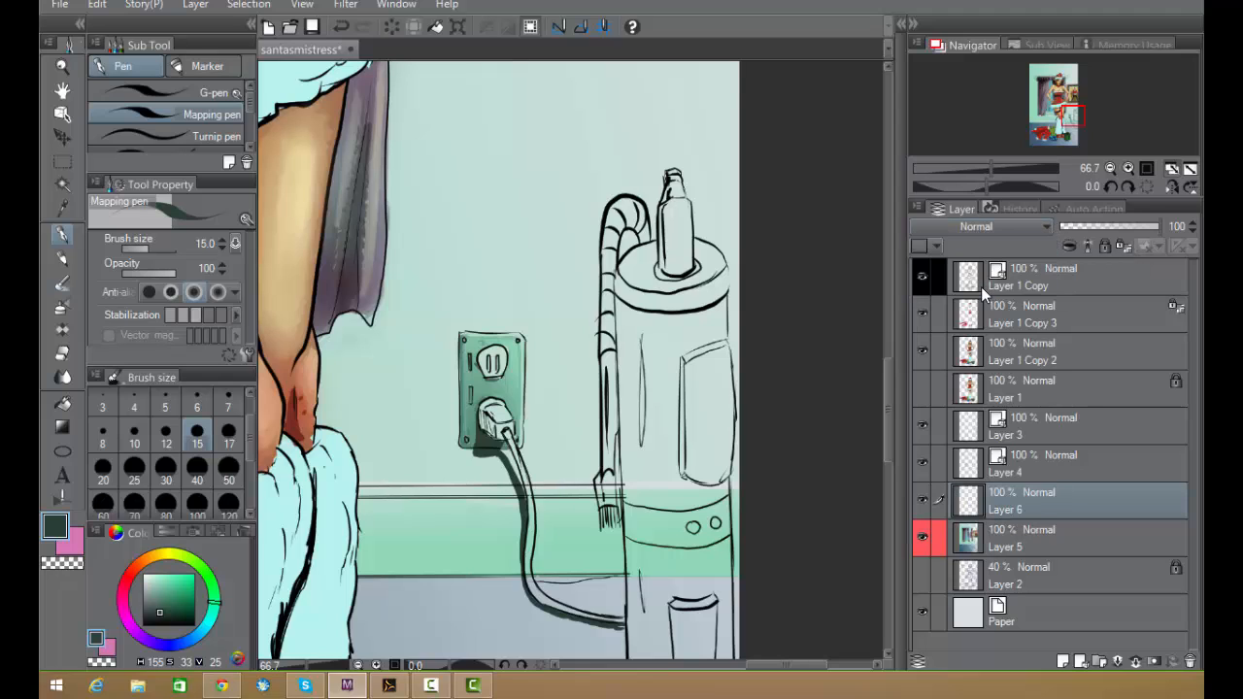
{"action": "left_click_drag", "start_coordinate": [1136, 228], "coordinate": [1115, 227]}
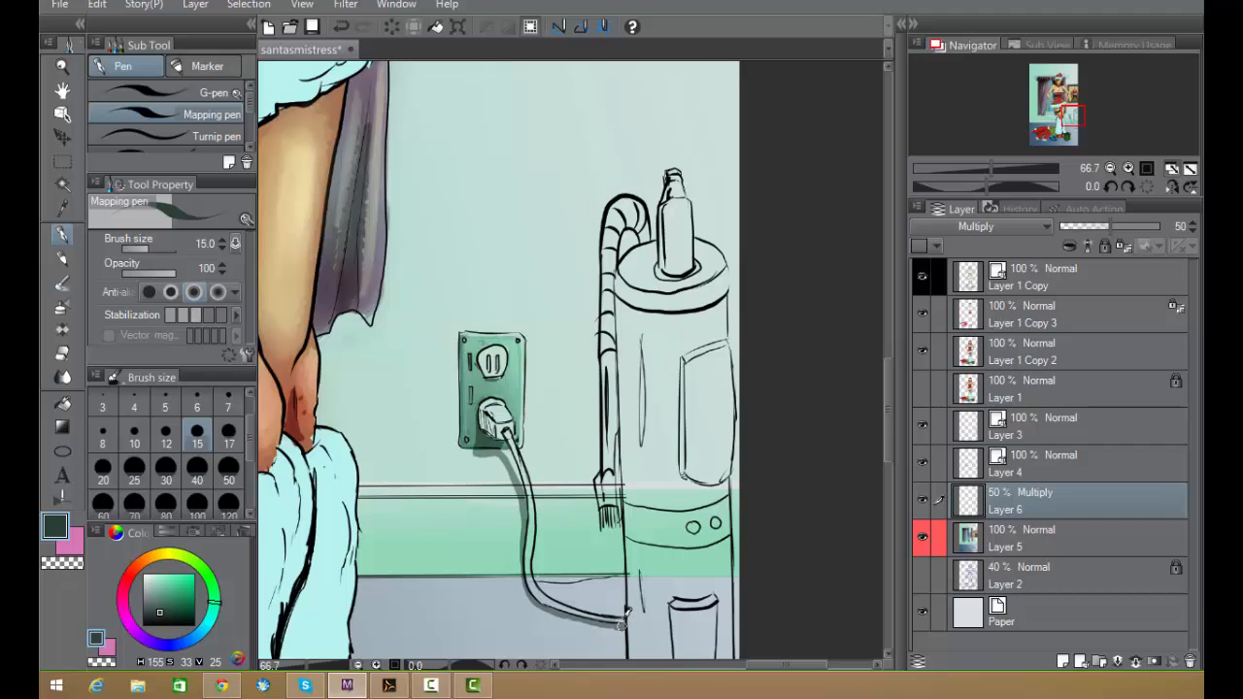
{"action": "left_click", "coordinate": [66, 356]}
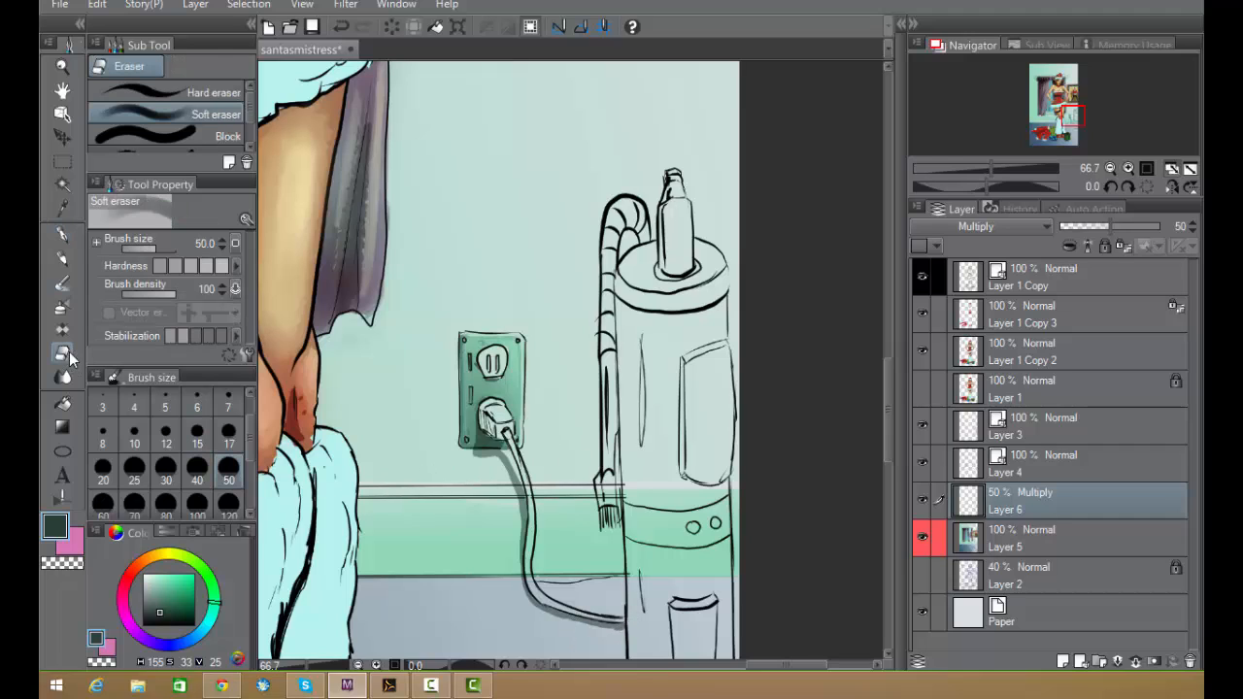
{"action": "left_click", "coordinate": [1134, 228]}
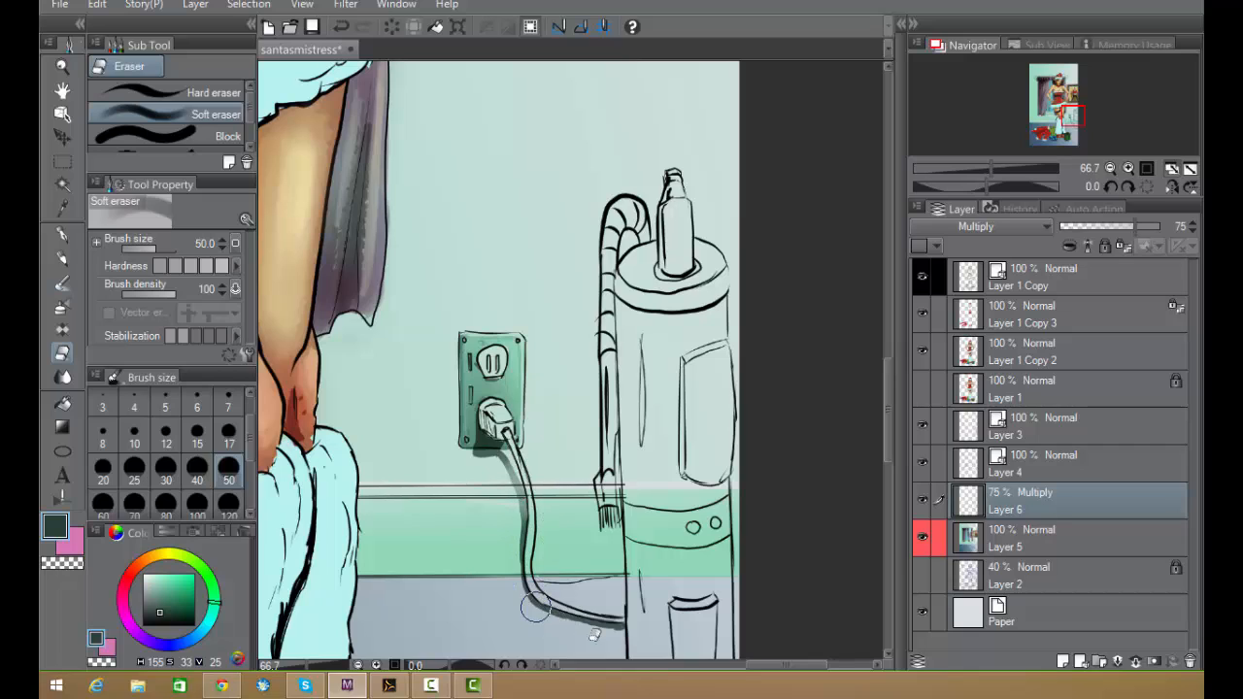
- Fade the cord's shadow on the floor with the Soft eraser at size 50, undoing the first pass and repeating it
{"action": "left_click_drag", "start_coordinate": [534, 605], "coordinate": [622, 636]}
{"action": "left_click_drag", "start_coordinate": [549, 612], "coordinate": [645, 622]}
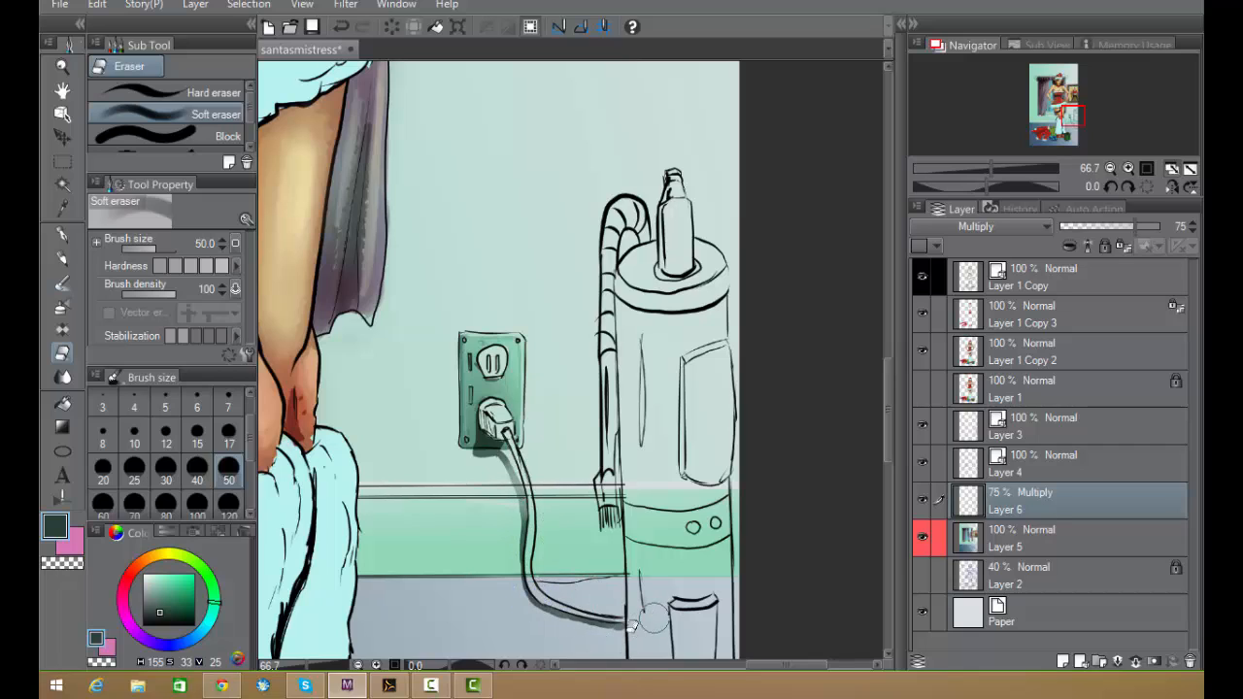
{"action": "key", "text": "ctrl+z"}
{"action": "left_click_drag", "start_coordinate": [545, 604], "coordinate": [621, 619]}
- Fill the outlet's upper socket with neutral gray (H 155, S 0, V 65) on Layer 5, using the Mapping pen
{"action": "scroll", "coordinate": [735, 330], "scroll_direction": "down", "scroll_amount": 4}
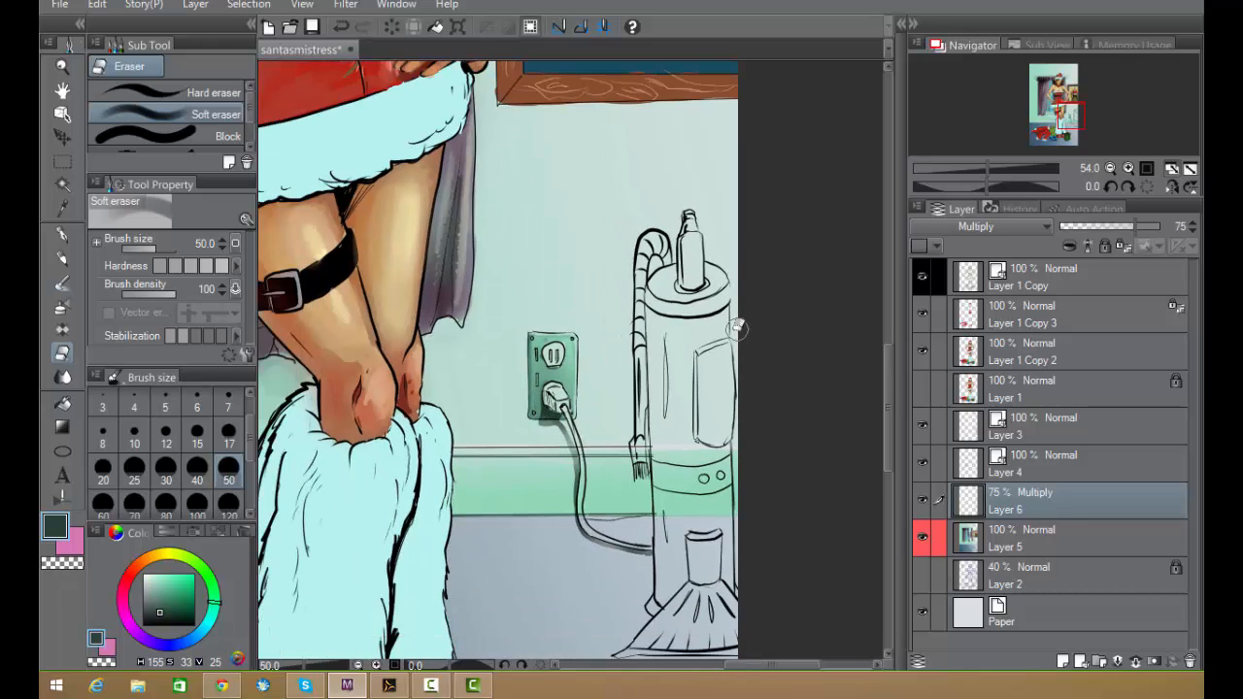
{"action": "scroll", "coordinate": [735, 331], "scroll_direction": "down", "scroll_amount": 1}
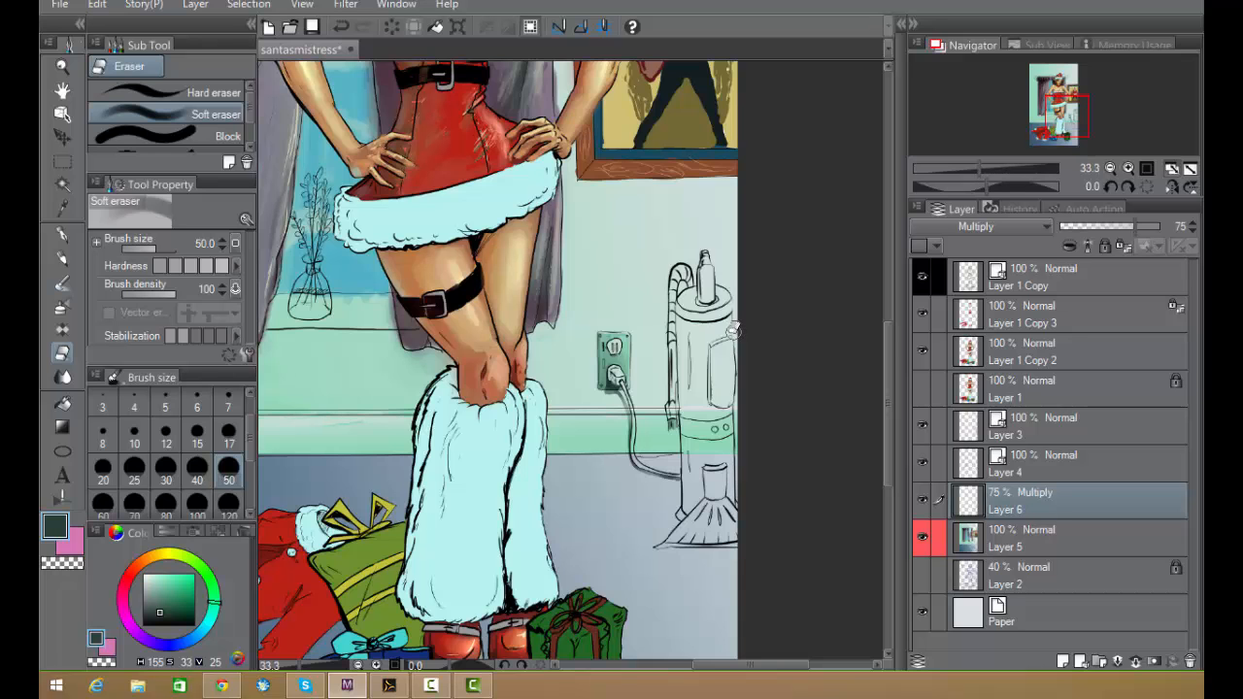
{"action": "scroll", "coordinate": [735, 331], "scroll_direction": "up", "scroll_amount": 2}
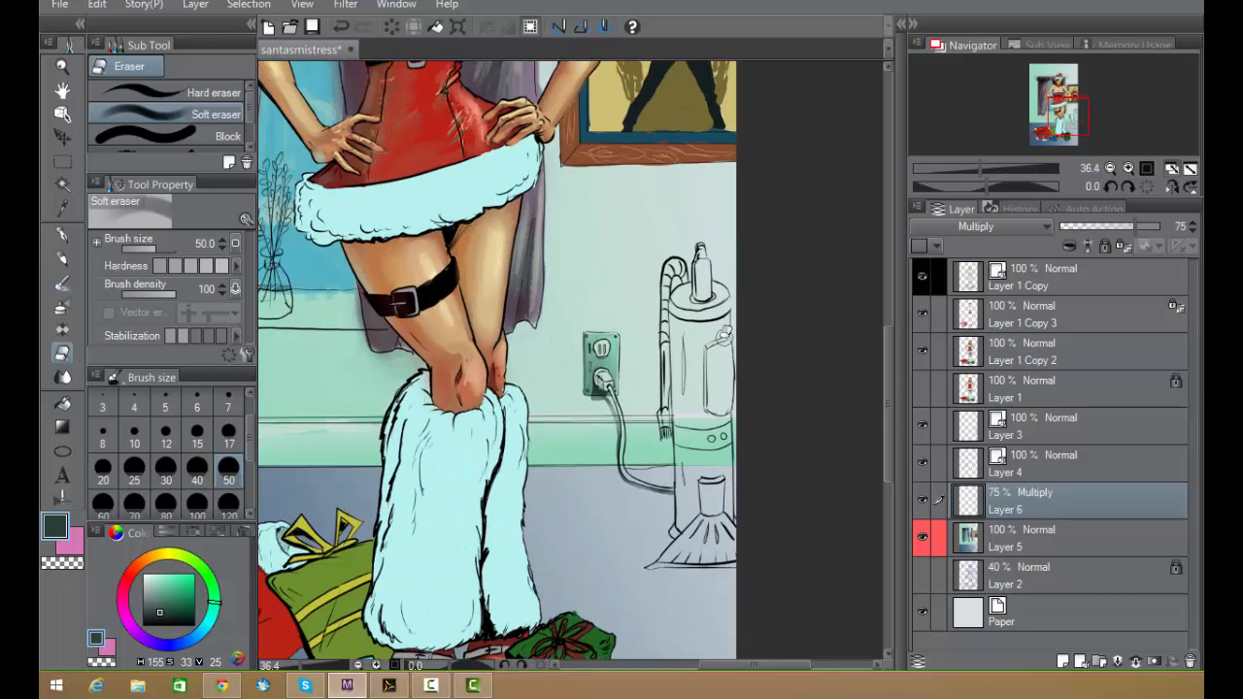
{"action": "scroll", "coordinate": [606, 360], "scroll_direction": "up", "scroll_amount": 5}
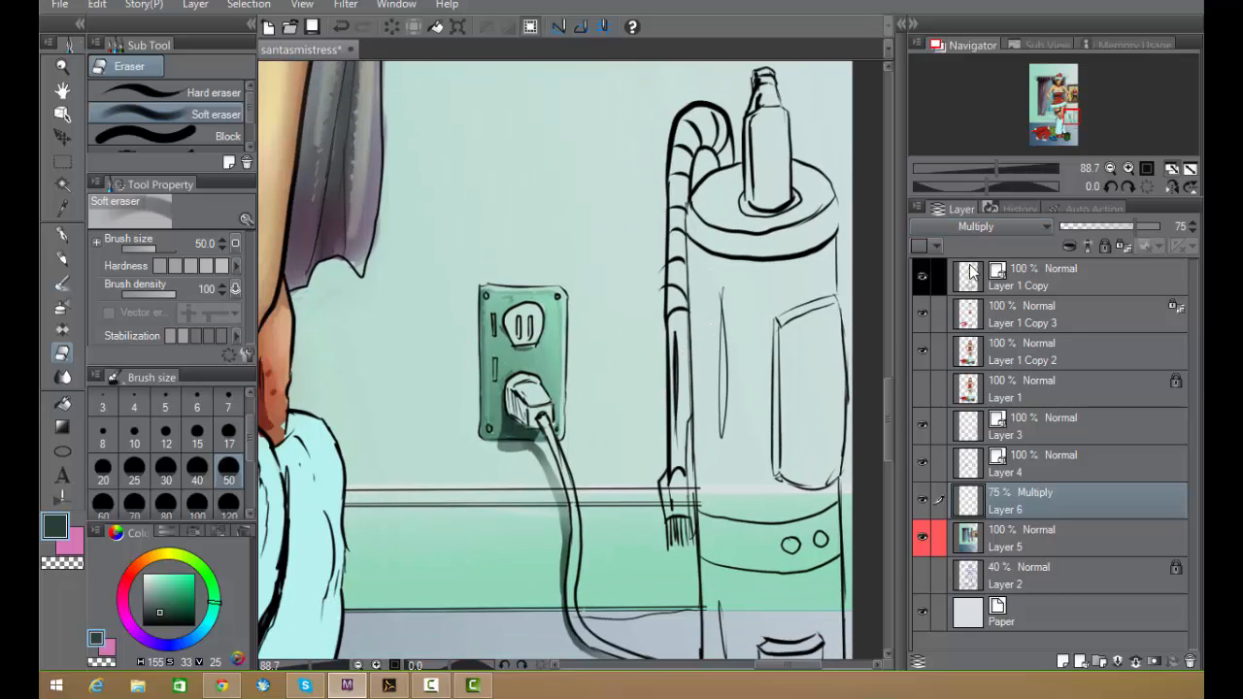
{"action": "left_click", "coordinate": [999, 538]}
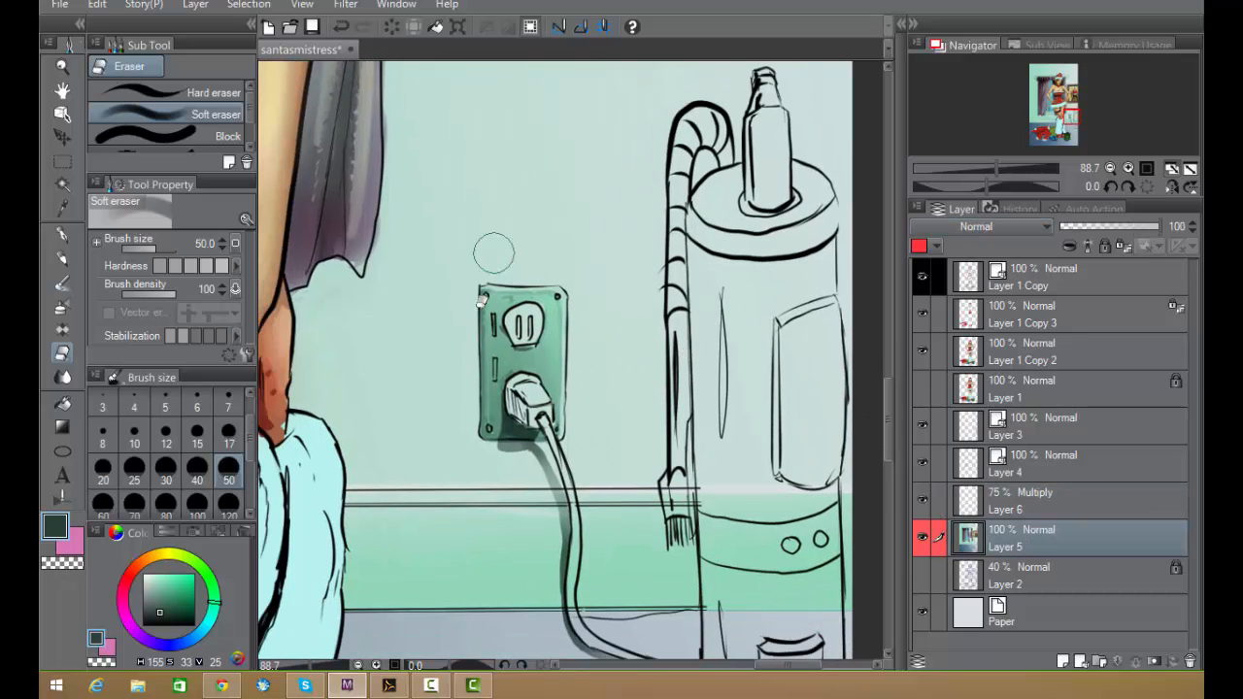
{"action": "left_click", "coordinate": [66, 240]}
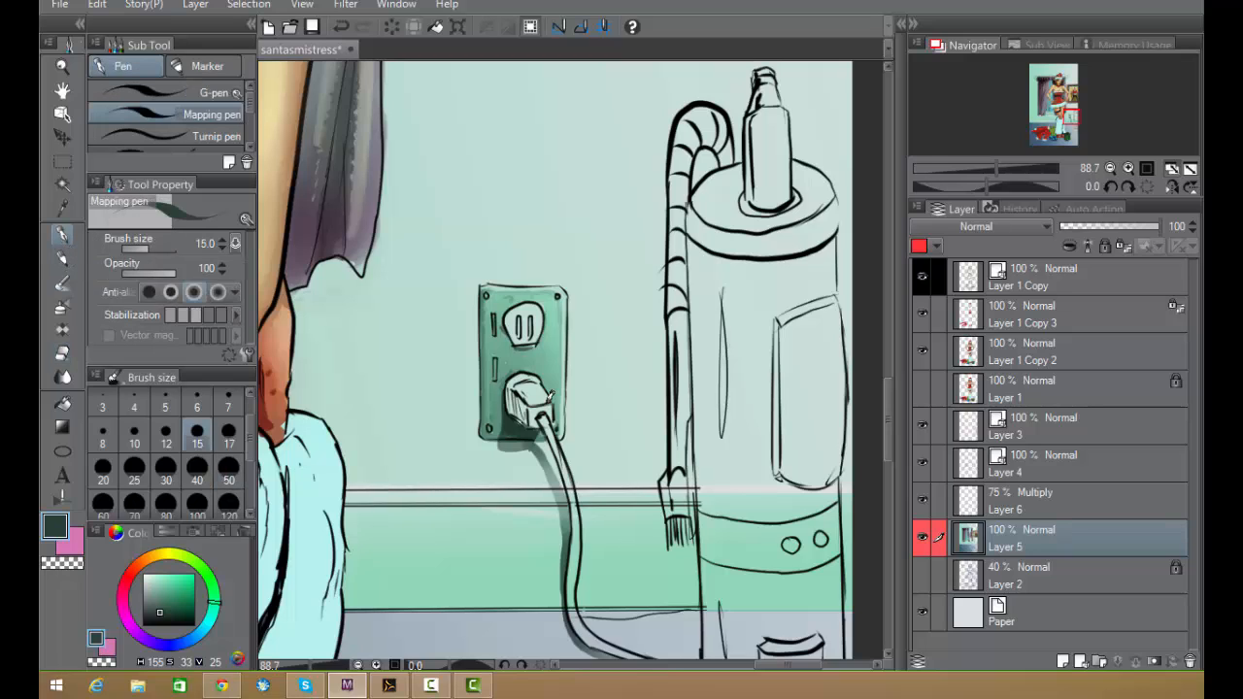
{"action": "left_click_drag", "start_coordinate": [151, 595], "coordinate": [143, 597]}
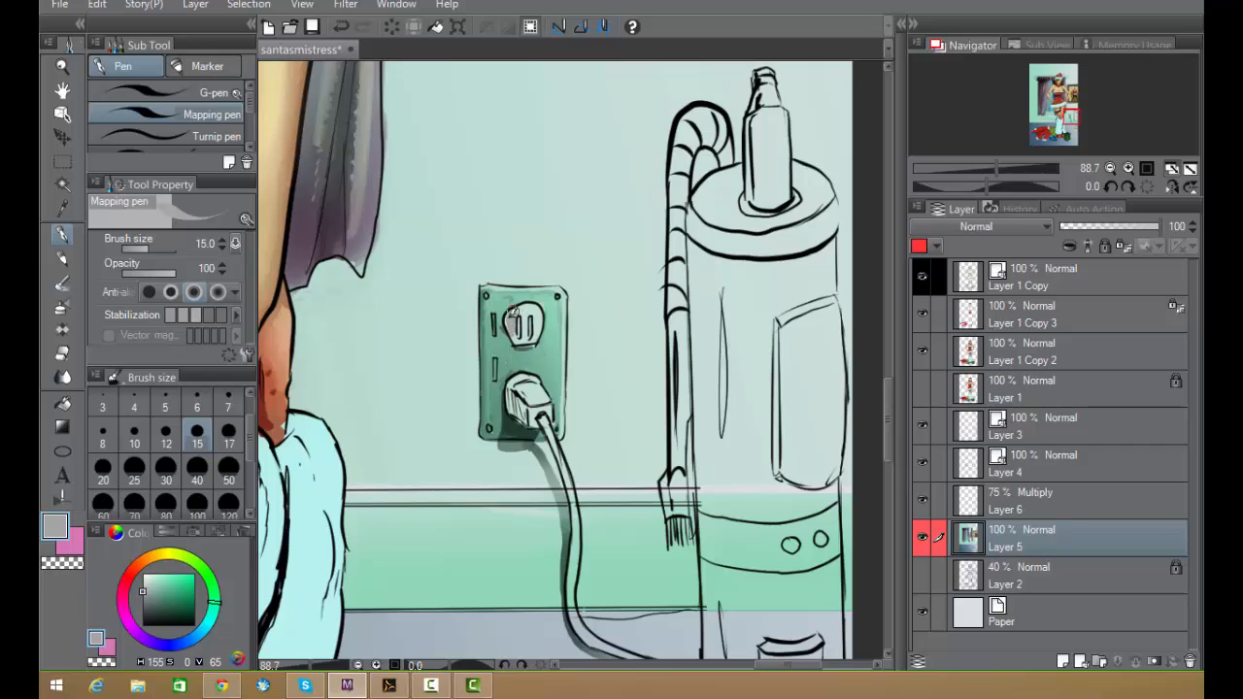
{"action": "mouse_move", "coordinate": [510, 338]}
{"action": "left_mouse_down"}
{"action": "mouse_move", "coordinate": [536, 336]}
{"action": "mouse_move", "coordinate": [536, 305]}
{"action": "mouse_move", "coordinate": [523, 307]}
{"action": "left_mouse_up"}
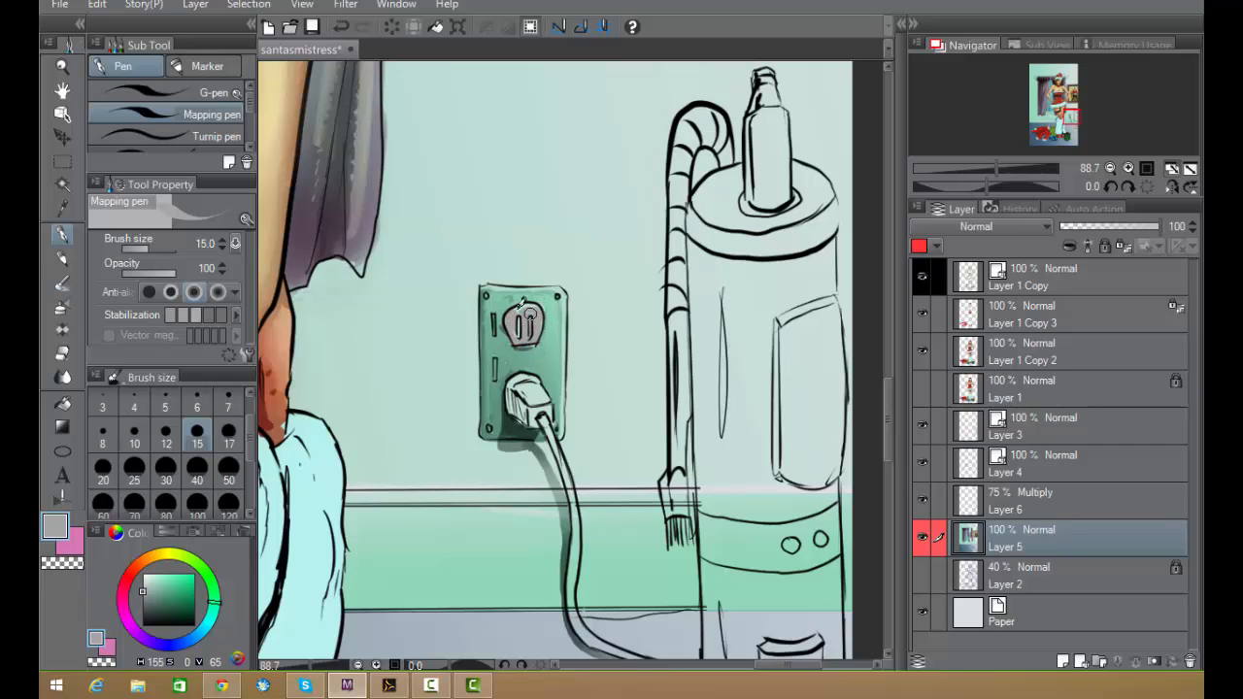
- Fill the plug and the whole power cord down to the vacuum cleaner with dark neutral gray
{"action": "left_click_drag", "start_coordinate": [710, 562], "coordinate": [624, 374]}
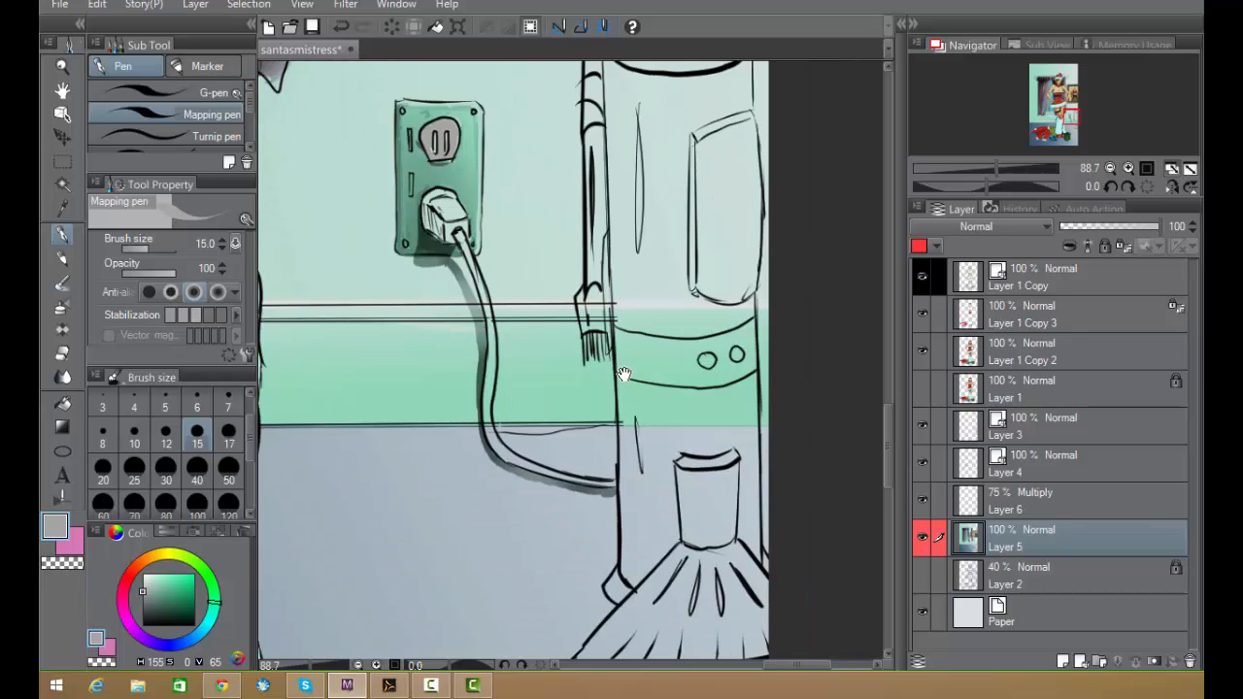
{"action": "left_click_drag", "start_coordinate": [599, 280], "coordinate": [603, 331]}
{"action": "left_click", "coordinate": [143, 612]}
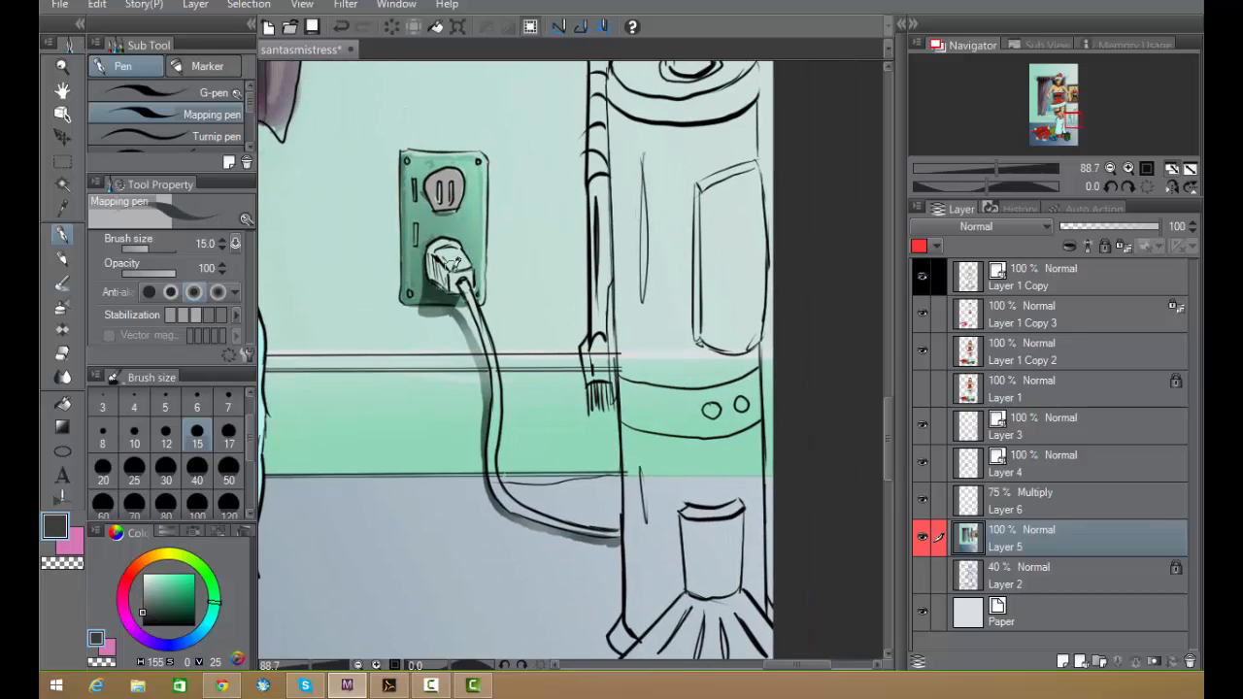
{"action": "mouse_move", "coordinate": [448, 264]}
{"action": "left_mouse_down"}
{"action": "mouse_move", "coordinate": [433, 256]}
{"action": "mouse_move", "coordinate": [442, 277]}
{"action": "mouse_move", "coordinate": [433, 251]}
{"action": "left_mouse_up"}
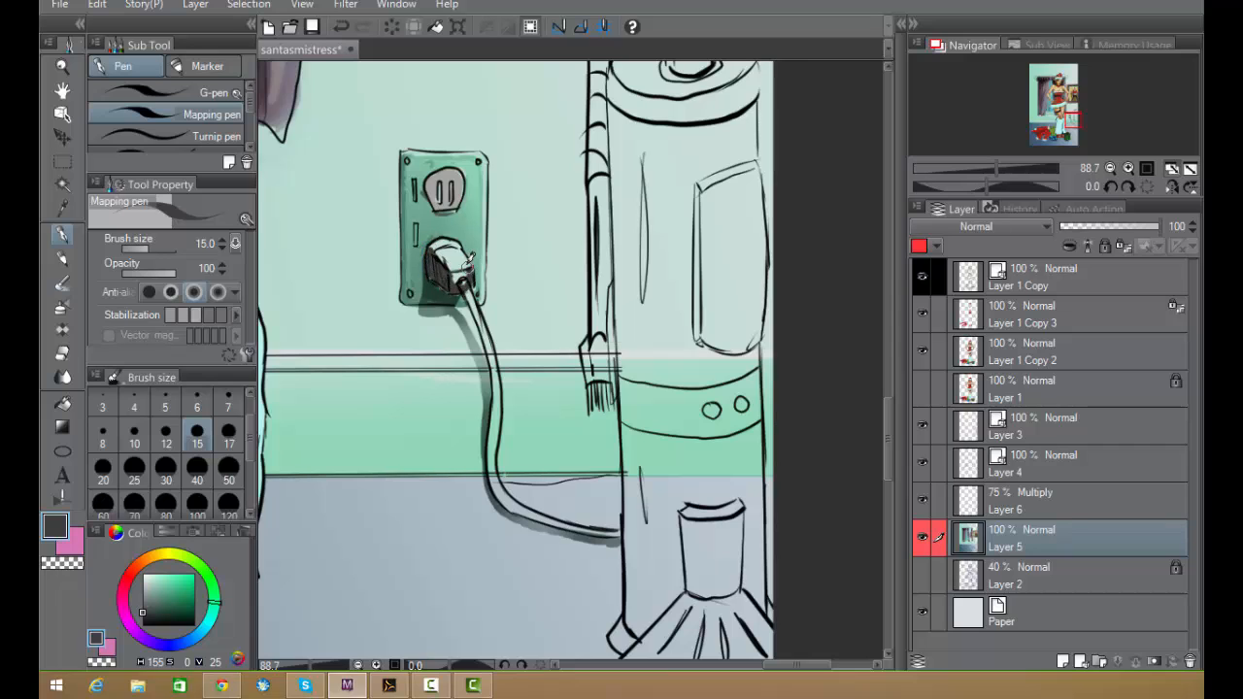
{"action": "mouse_move", "coordinate": [470, 257]}
{"action": "left_mouse_down"}
{"action": "mouse_move", "coordinate": [431, 247]}
{"action": "mouse_move", "coordinate": [463, 265]}
{"action": "mouse_move", "coordinate": [466, 247]}
{"action": "mouse_move", "coordinate": [469, 296]}
{"action": "mouse_move", "coordinate": [492, 342]}
{"action": "left_mouse_up"}
{"action": "left_click_drag", "start_coordinate": [496, 389], "coordinate": [490, 480]}
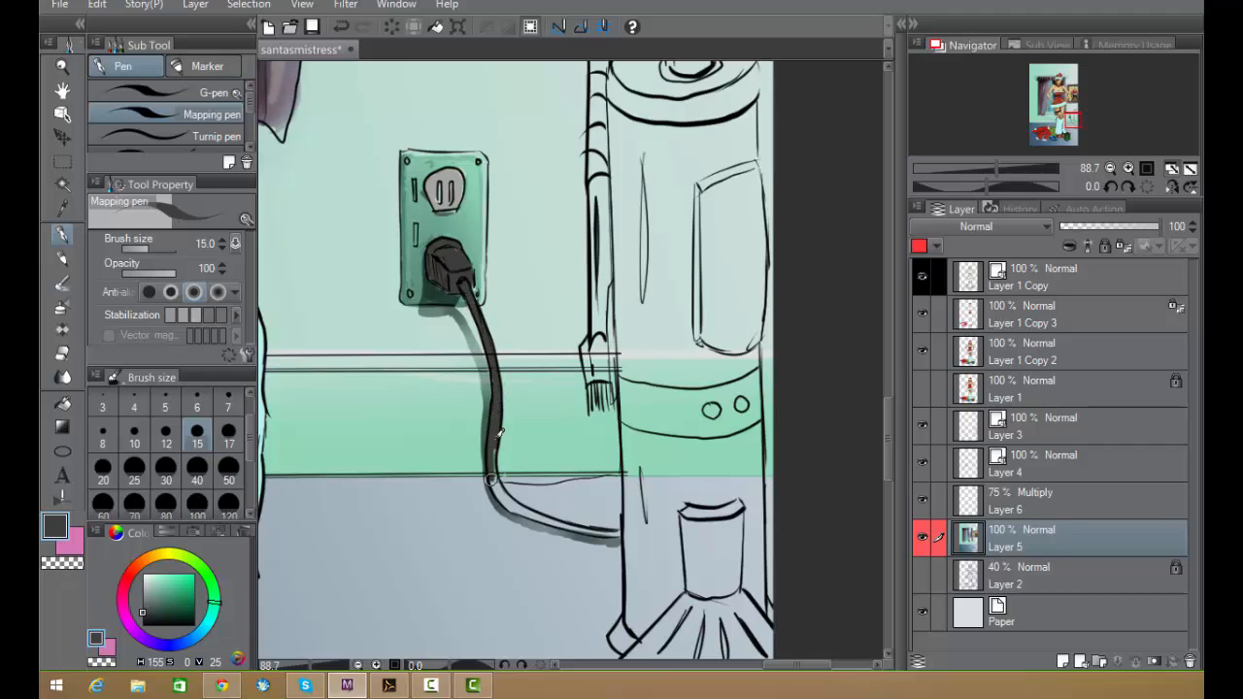
{"action": "mouse_move", "coordinate": [501, 433]}
{"action": "left_mouse_down"}
{"action": "mouse_move", "coordinate": [499, 501]}
{"action": "mouse_move", "coordinate": [623, 534]}
{"action": "mouse_move", "coordinate": [561, 516]}
{"action": "left_mouse_up"}
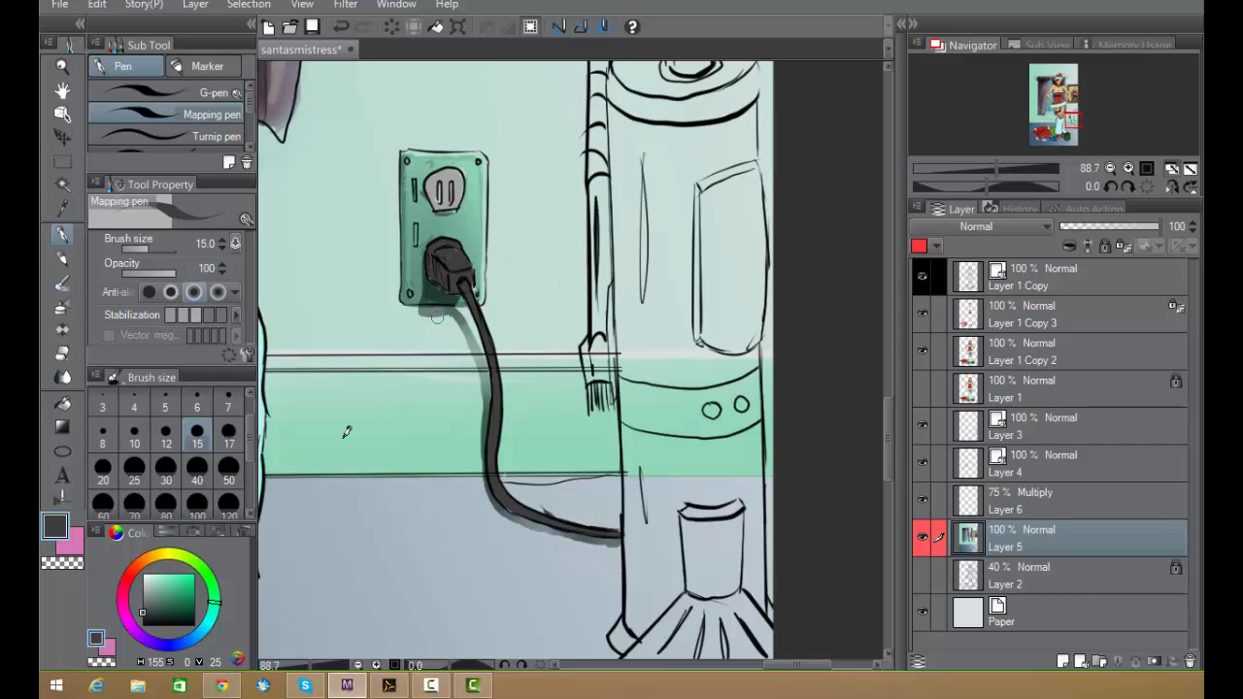
- Shade the plug and cord near-black (H 155, S 7, V 14), and highlight them in gray with Transparent watercolor at size 15
{"action": "left_click", "coordinate": [147, 619]}
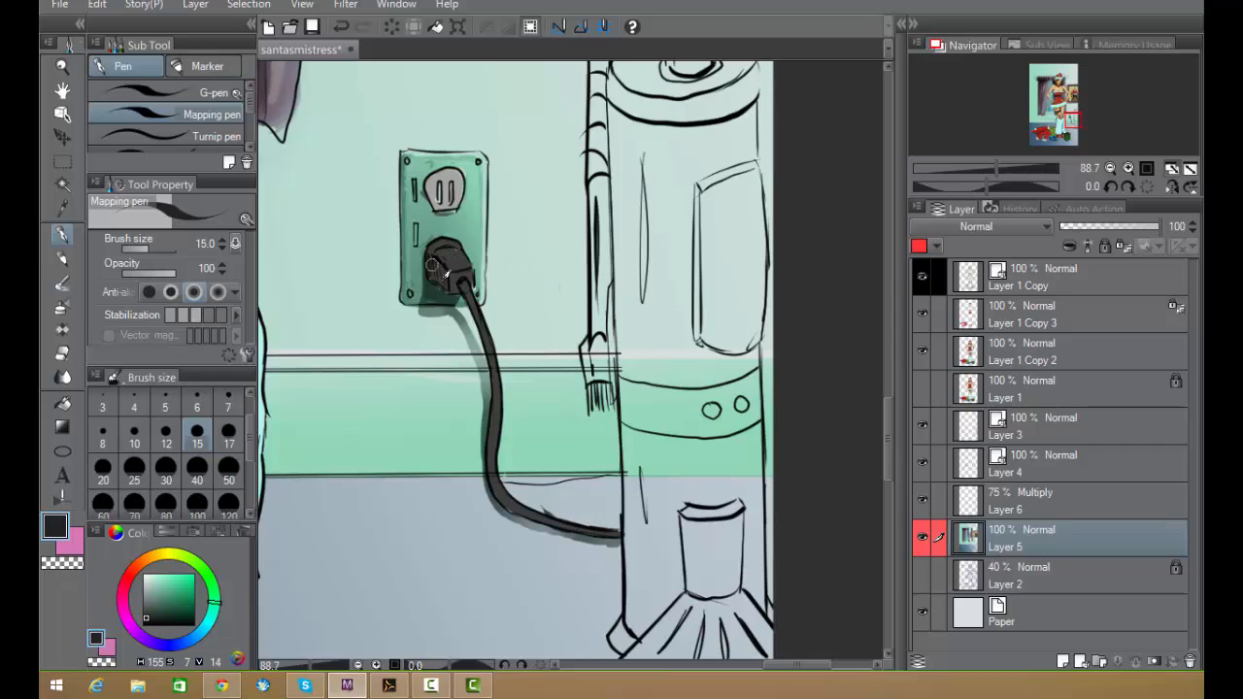
{"action": "mouse_move", "coordinate": [444, 276]}
{"action": "left_mouse_down"}
{"action": "mouse_move", "coordinate": [441, 265]}
{"action": "mouse_move", "coordinate": [486, 328]}
{"action": "mouse_move", "coordinate": [495, 488]}
{"action": "mouse_move", "coordinate": [579, 534]}
{"action": "left_mouse_up"}
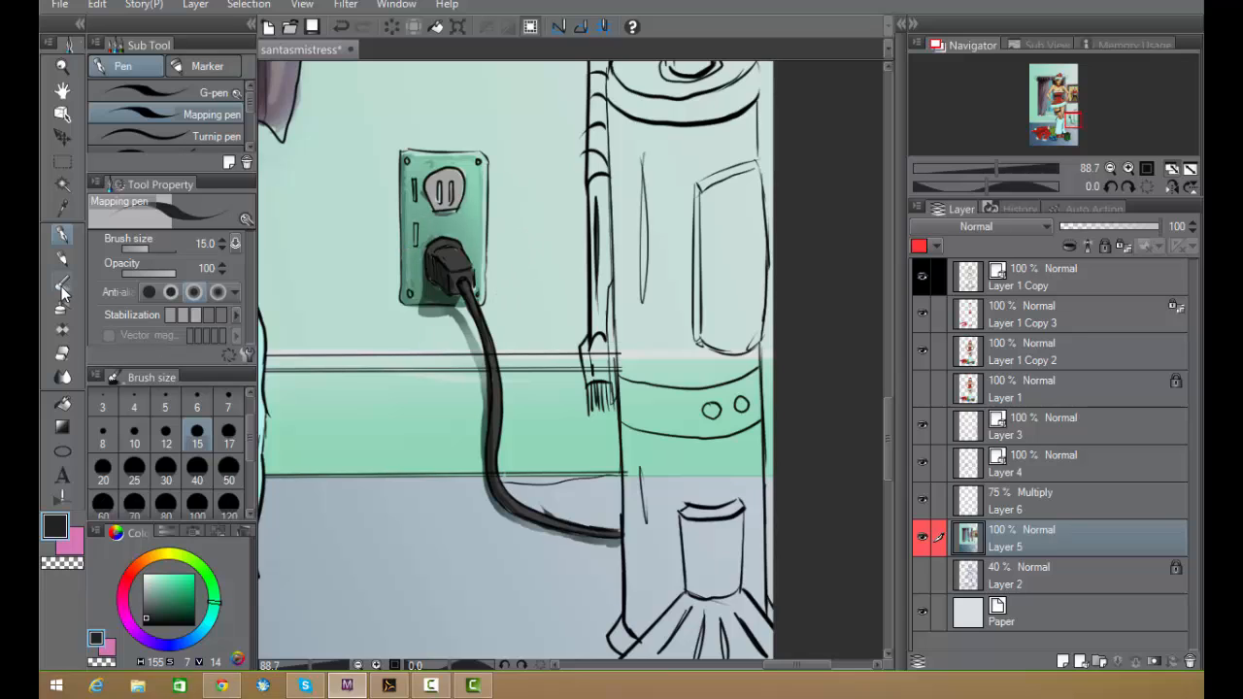
{"action": "left_click", "coordinate": [62, 282]}
{"action": "left_click", "coordinate": [144, 594]}
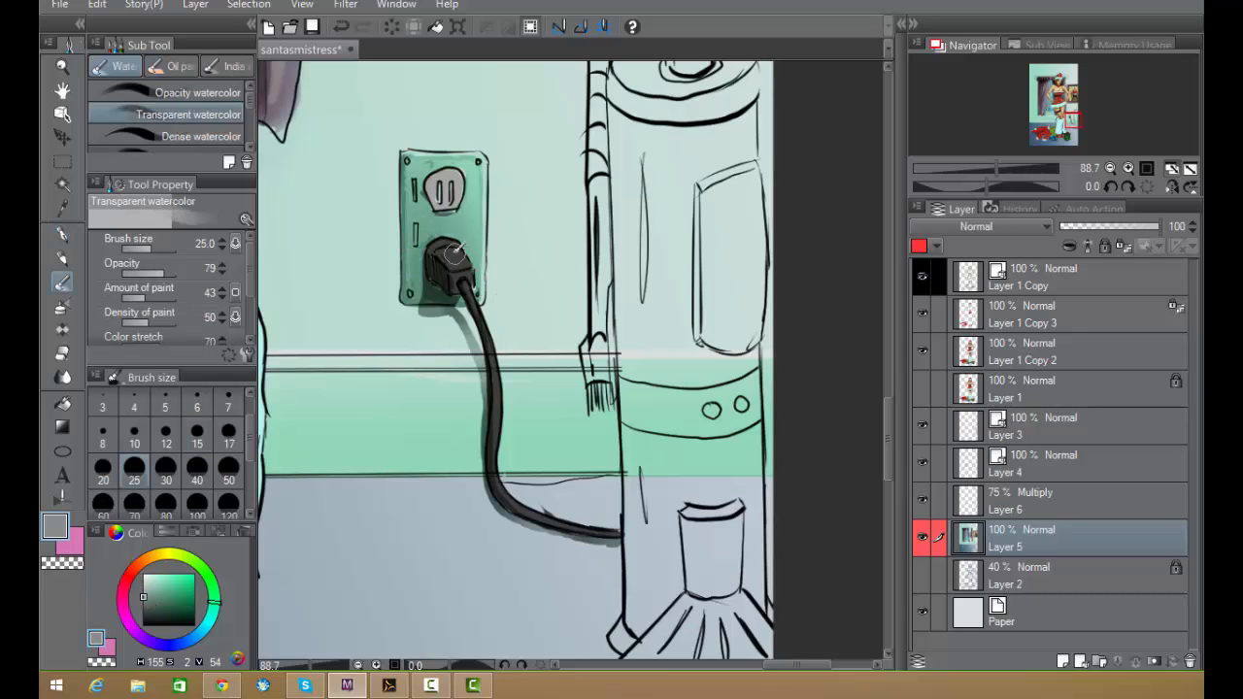
{"action": "left_click", "coordinate": [197, 434]}
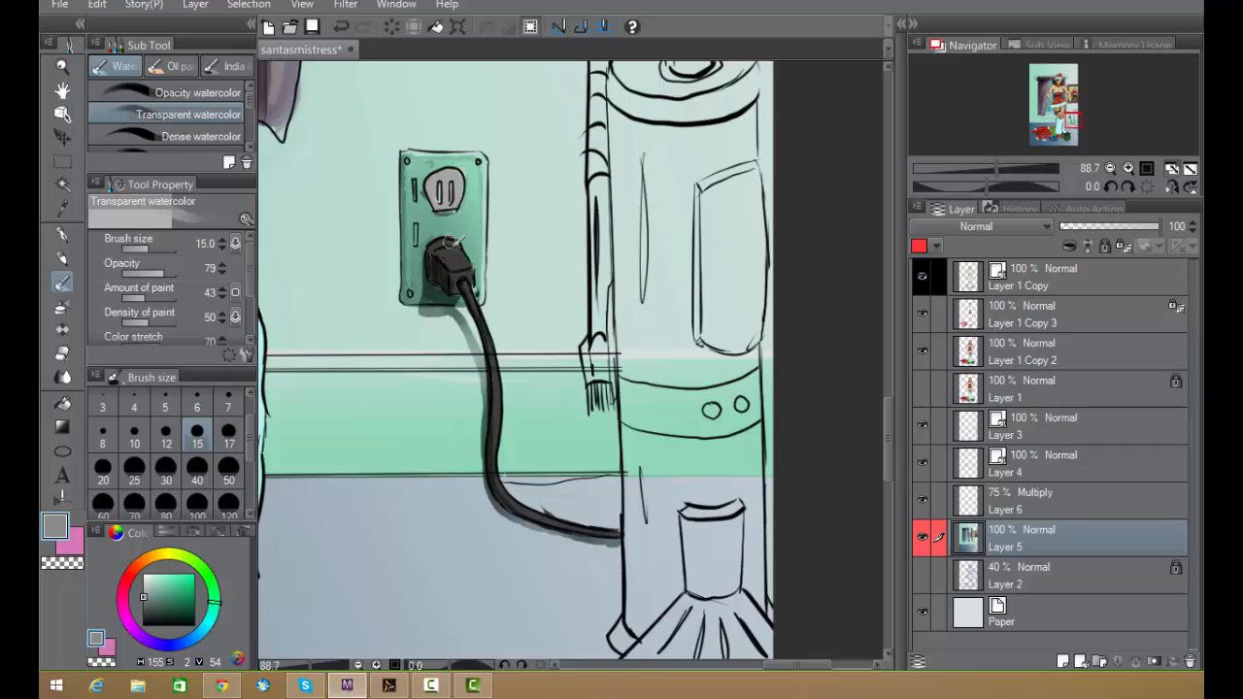
{"action": "mouse_move", "coordinate": [455, 255]}
{"action": "left_mouse_down"}
{"action": "mouse_move", "coordinate": [461, 284]}
{"action": "mouse_move", "coordinate": [451, 243]}
{"action": "mouse_move", "coordinate": [497, 402]}
{"action": "left_mouse_up"}
{"action": "scroll", "coordinate": [824, 356], "scroll_direction": "down", "scroll_amount": 4}
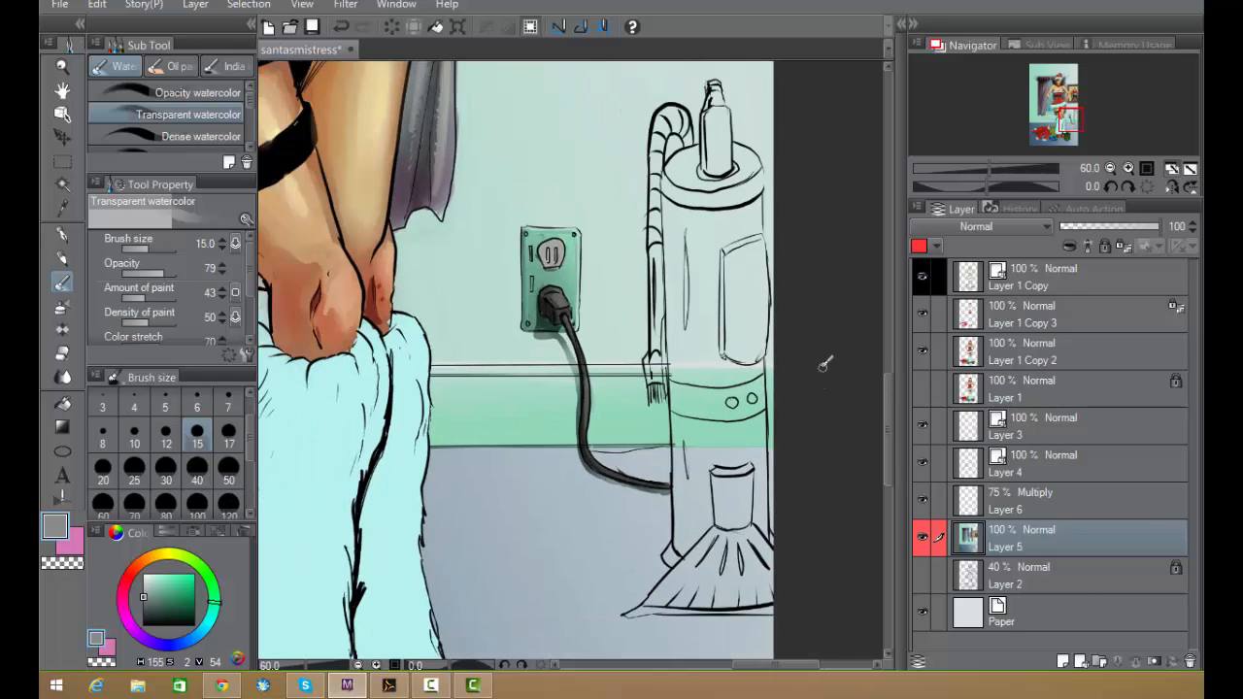
{"action": "scroll", "coordinate": [821, 357], "scroll_direction": "up", "scroll_amount": 1}
{"action": "scroll", "coordinate": [818, 359], "scroll_direction": "up", "scroll_amount": 2}
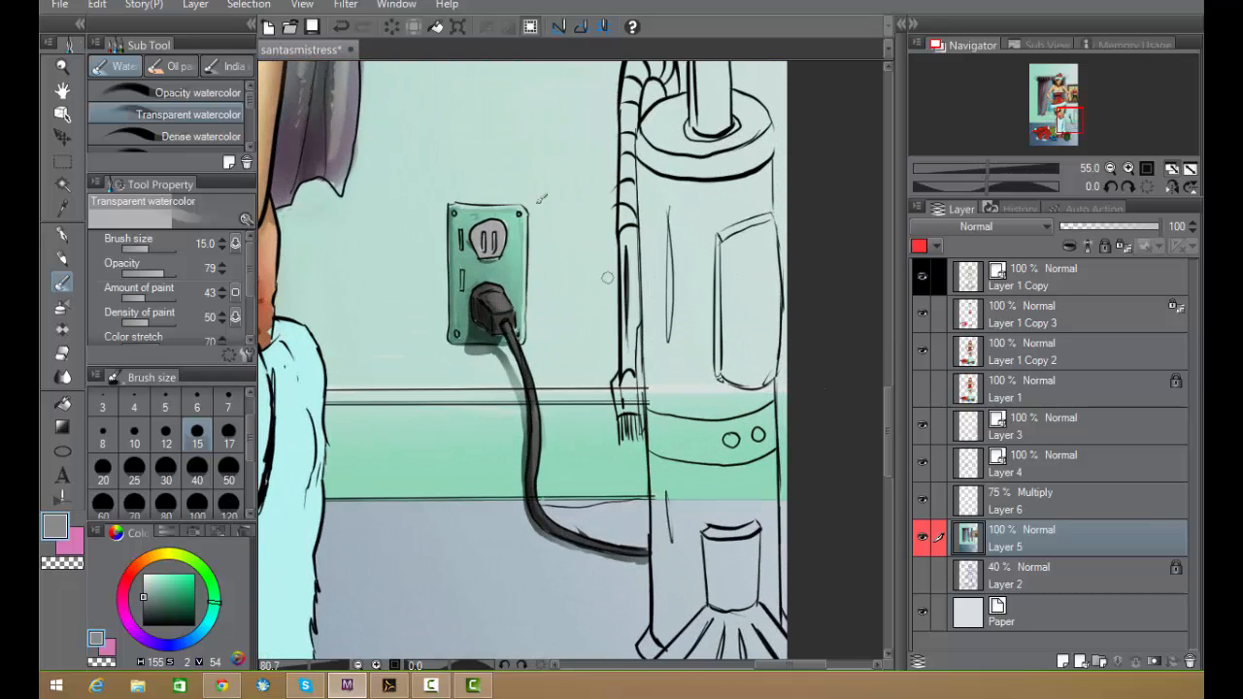
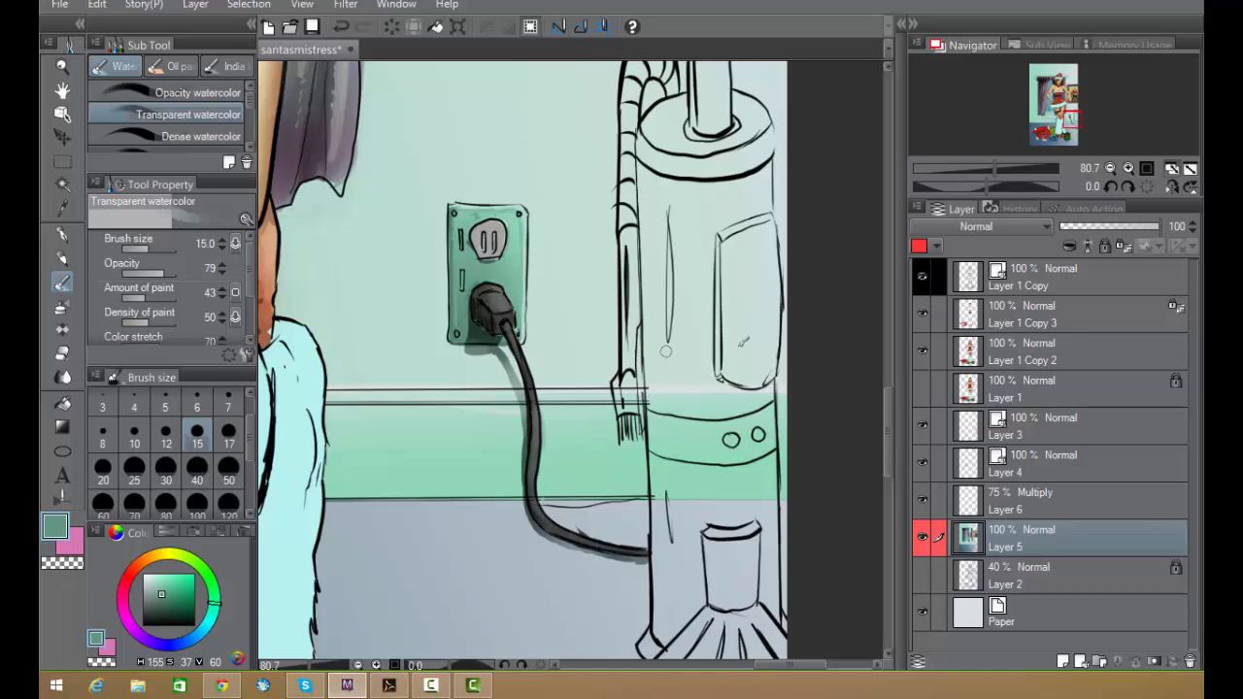
- Create a new layer directly above Layer 5 for the vacuum cleaner and switch to the Mapping pen
{"action": "scroll", "coordinate": [843, 356], "scroll_direction": "down", "scroll_amount": 2}
{"action": "scroll", "coordinate": [841, 357], "scroll_direction": "down", "scroll_amount": 2}
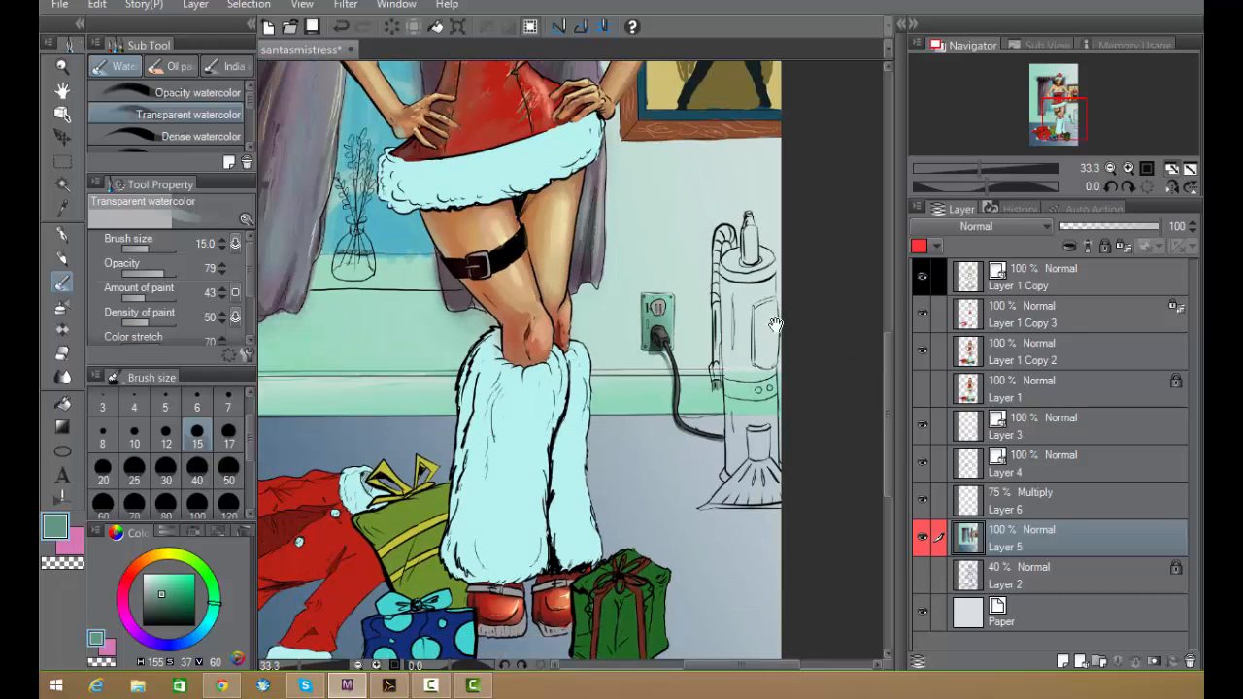
{"action": "left_click_drag", "start_coordinate": [775, 323], "coordinate": [635, 357]}
{"action": "left_click", "coordinate": [62, 236]}
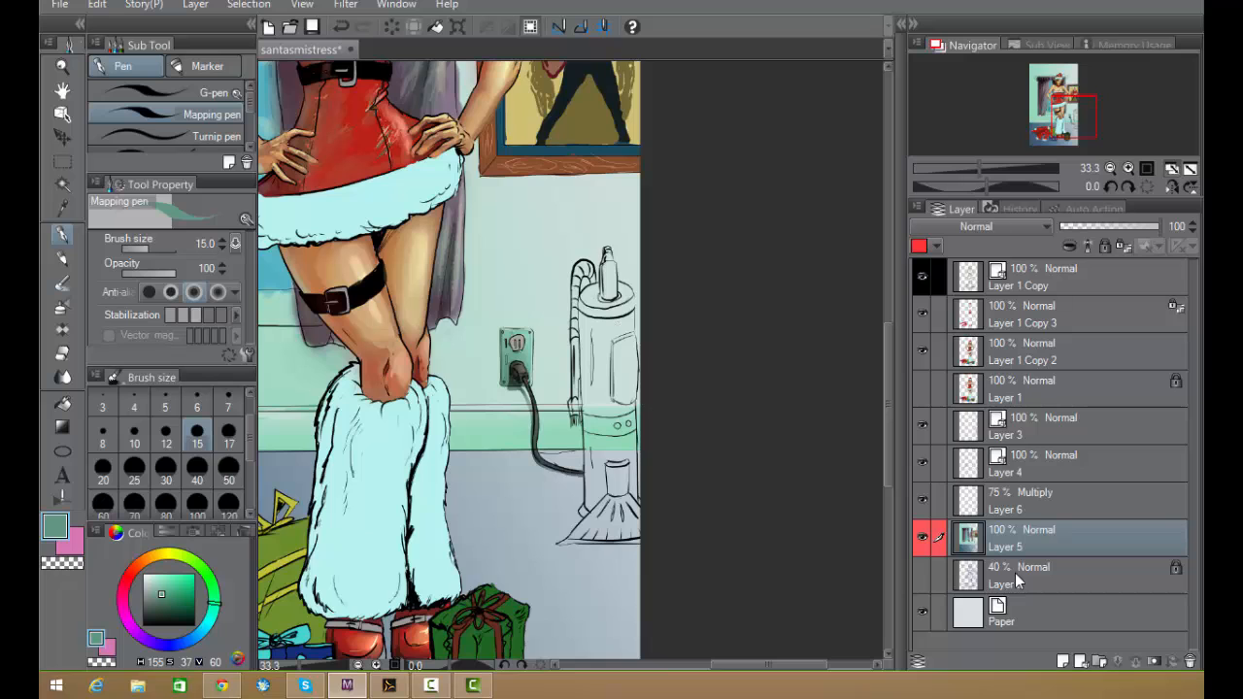
{"action": "left_click", "coordinate": [1063, 662]}
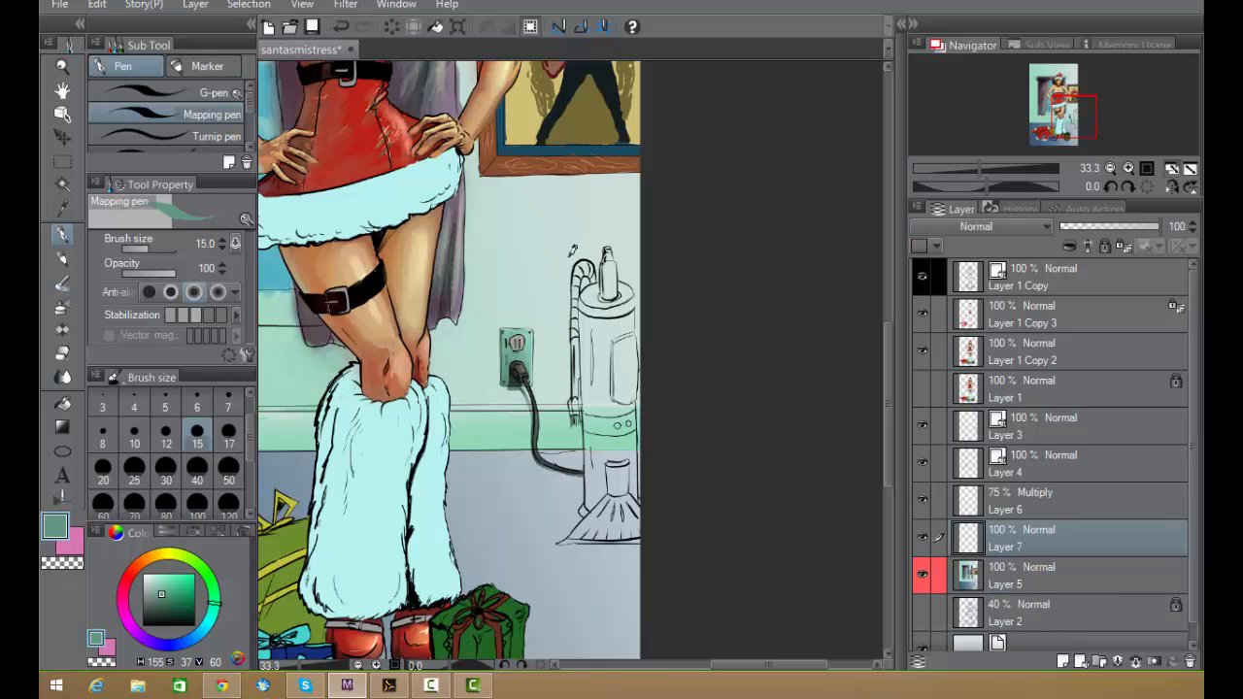
- Sample the red of the Santa dress (H 4, S 88, V 72) as the drawing colour
{"action": "scroll", "coordinate": [666, 336], "scroll_direction": "down", "scroll_amount": 1}
{"action": "scroll", "coordinate": [666, 336], "scroll_direction": "up", "scroll_amount": 5}
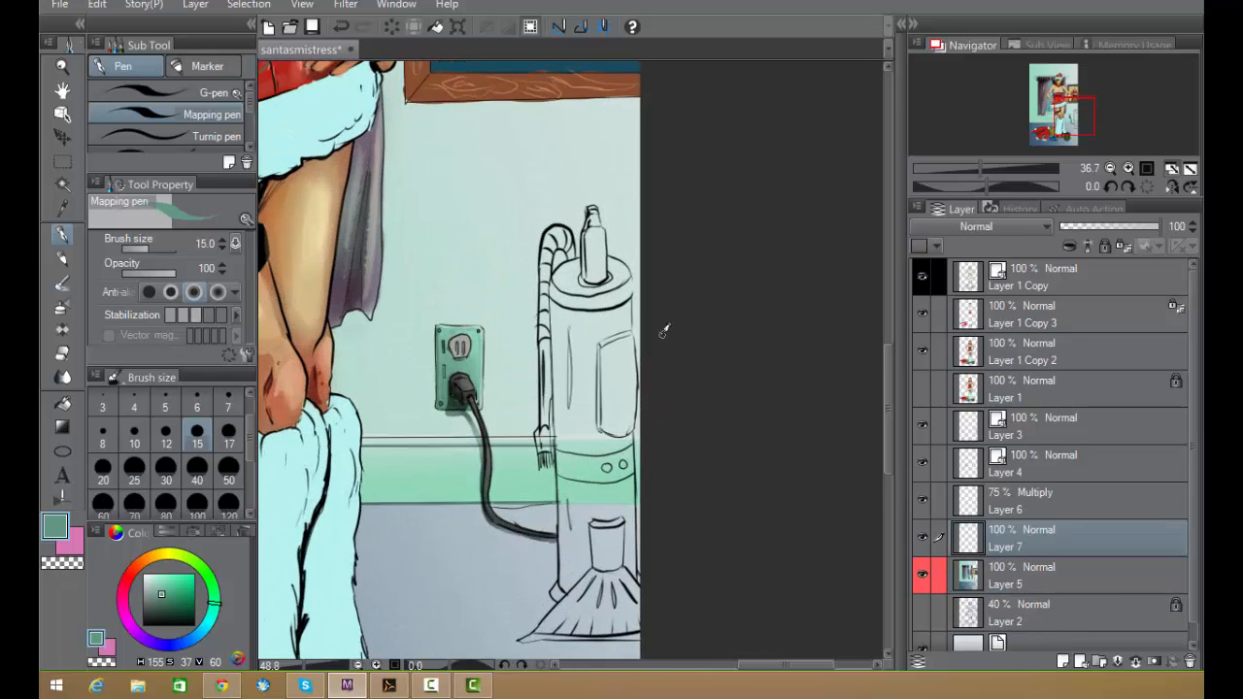
{"action": "left_click_drag", "start_coordinate": [632, 379], "coordinate": [633, 309]}
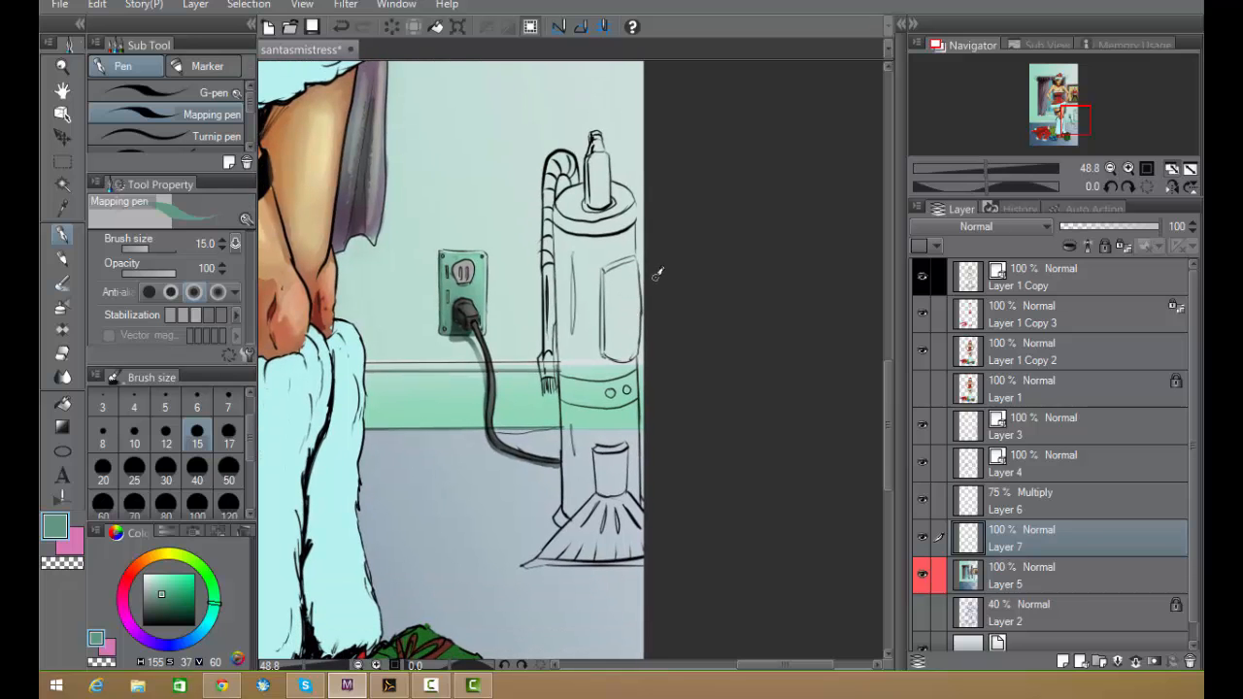
{"action": "scroll", "coordinate": [655, 276], "scroll_direction": "down", "scroll_amount": 4}
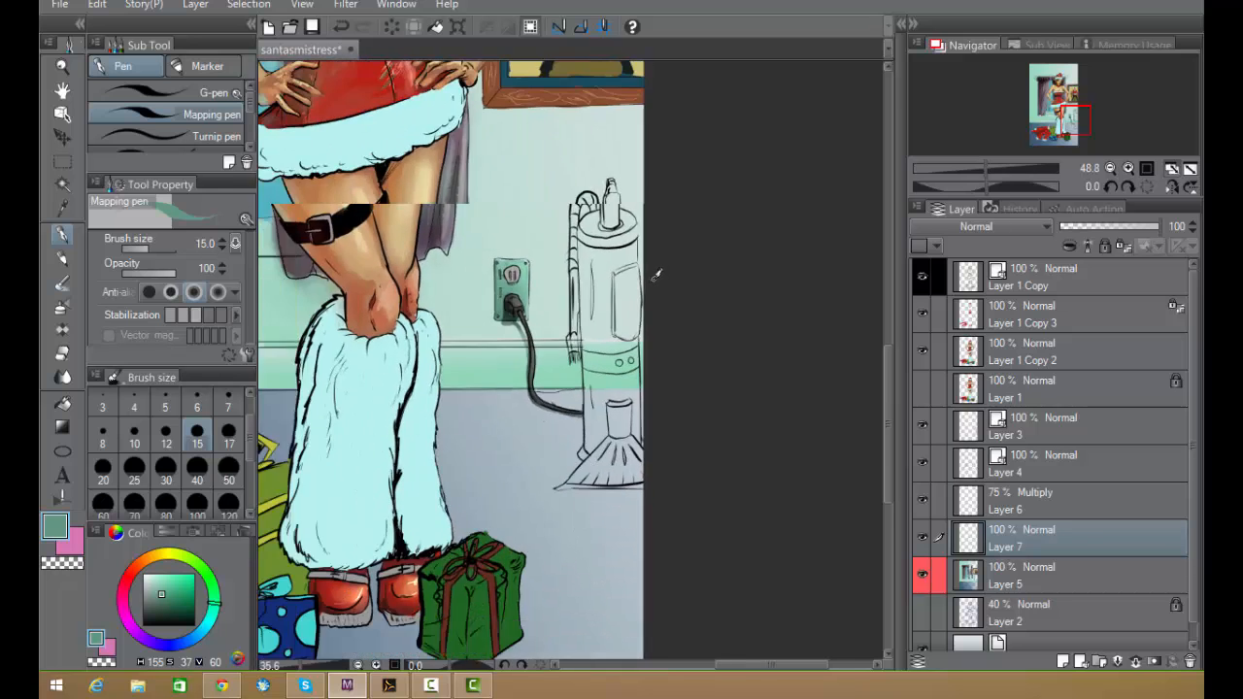
{"action": "scroll", "coordinate": [655, 277], "scroll_direction": "up", "scroll_amount": 3}
{"action": "scroll", "coordinate": [656, 279], "scroll_direction": "up", "scroll_amount": 3}
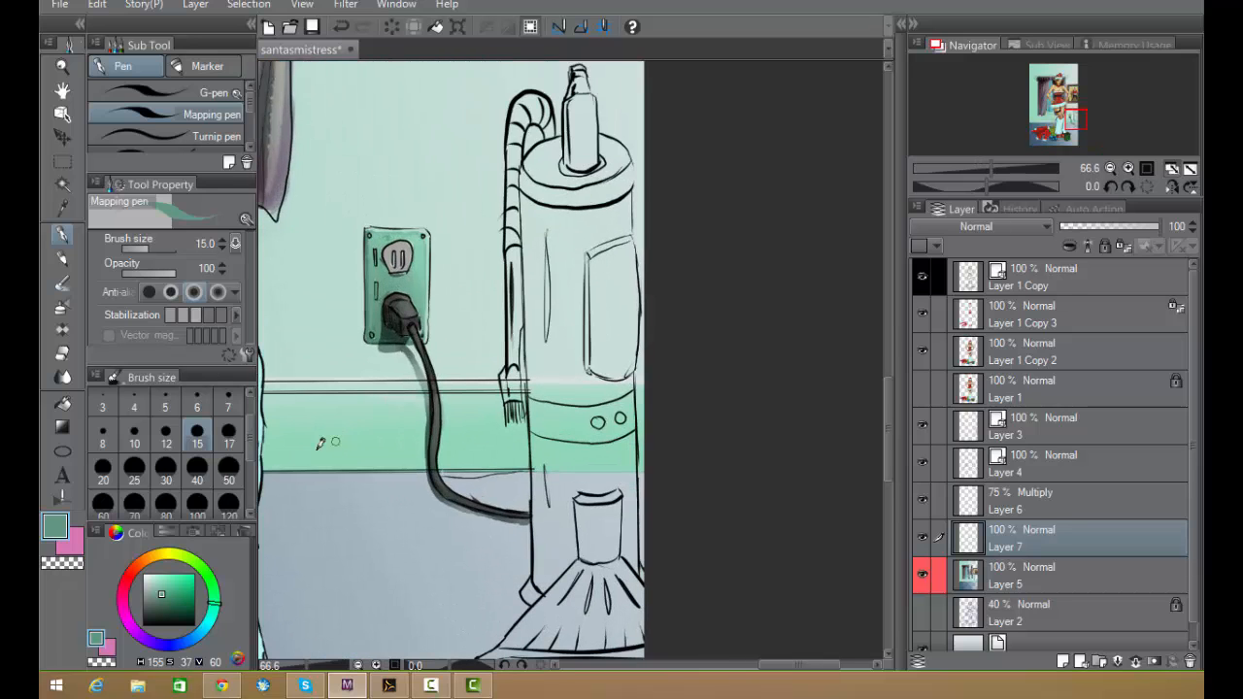
{"action": "left_click_drag", "start_coordinate": [471, 349], "coordinate": [763, 475]}
{"action": "left_click_drag", "start_coordinate": [540, 332], "coordinate": [622, 680]}
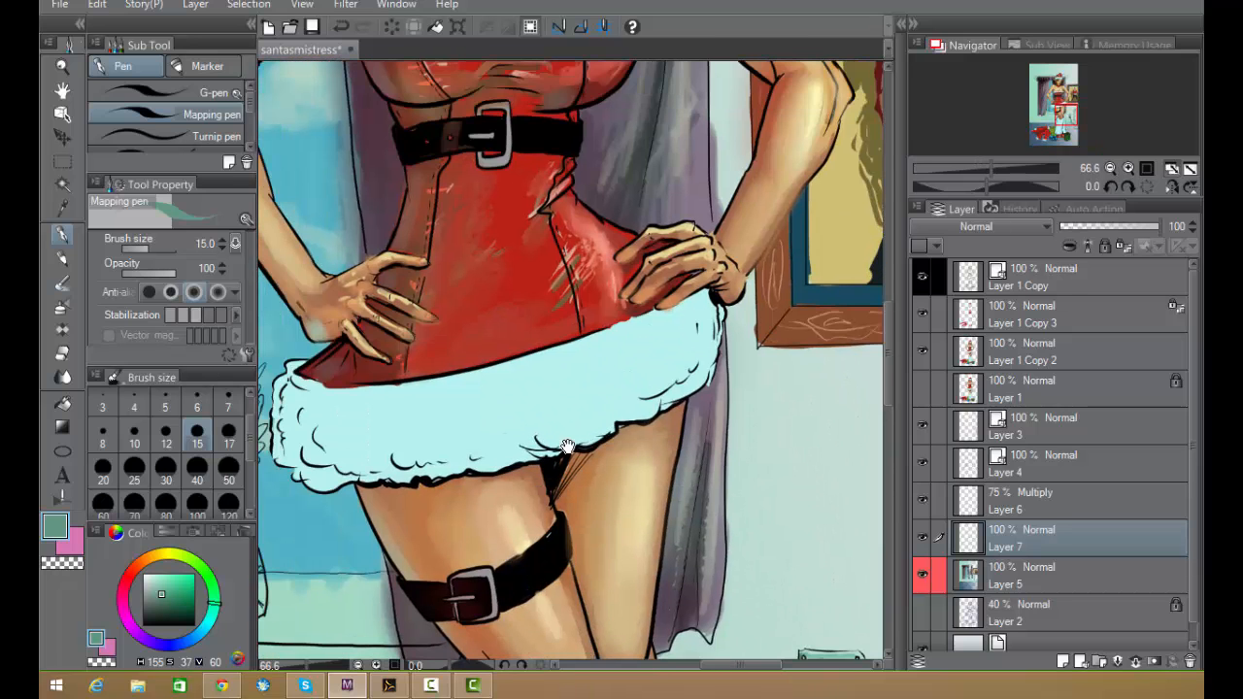
{"action": "left_click", "coordinate": [526, 258], "text": "alt"}
- Outline the vacuum cleaner's handle, round cap and upper body edges in red on Layer 7 with the size 15 Mapping pen
{"action": "left_click_drag", "start_coordinate": [680, 403], "coordinate": [436, 397]}
{"action": "left_click_drag", "start_coordinate": [777, 476], "coordinate": [524, 263]}
{"action": "left_click_drag", "start_coordinate": [616, 570], "coordinate": [572, 317]}
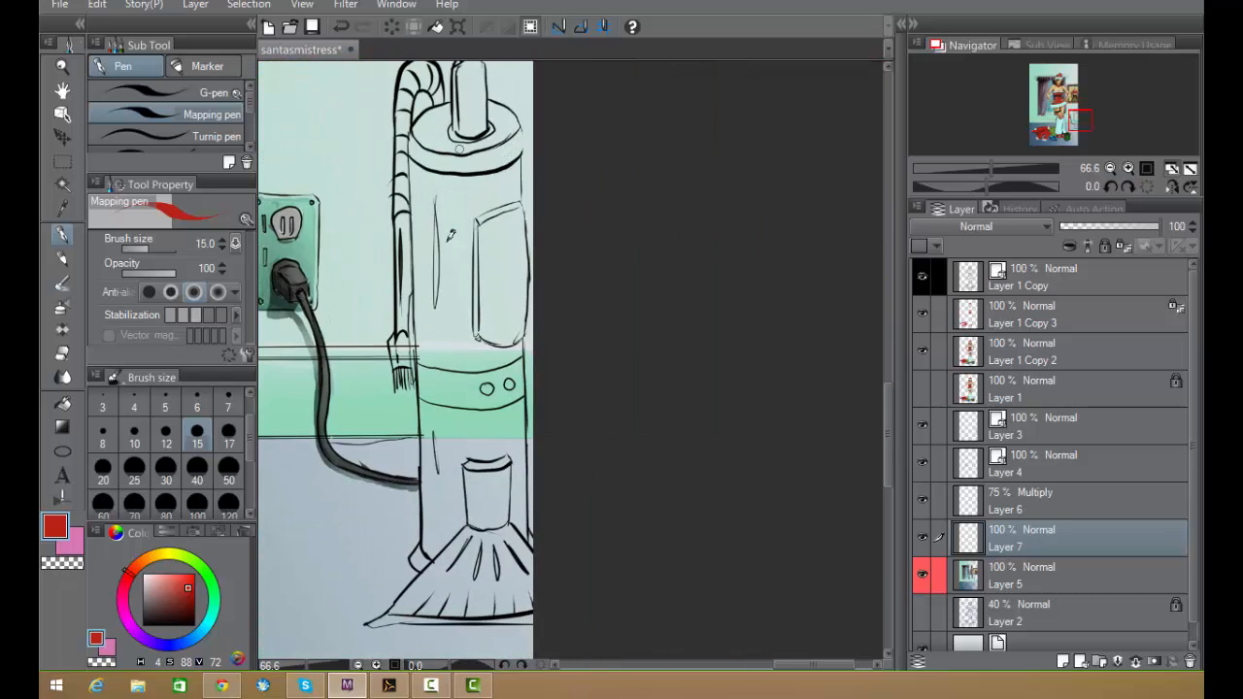
{"action": "left_click_drag", "start_coordinate": [490, 264], "coordinate": [555, 396]}
{"action": "scroll", "coordinate": [558, 361], "scroll_direction": "up", "scroll_amount": 3}
{"action": "left_click_drag", "start_coordinate": [581, 335], "coordinate": [584, 409]}
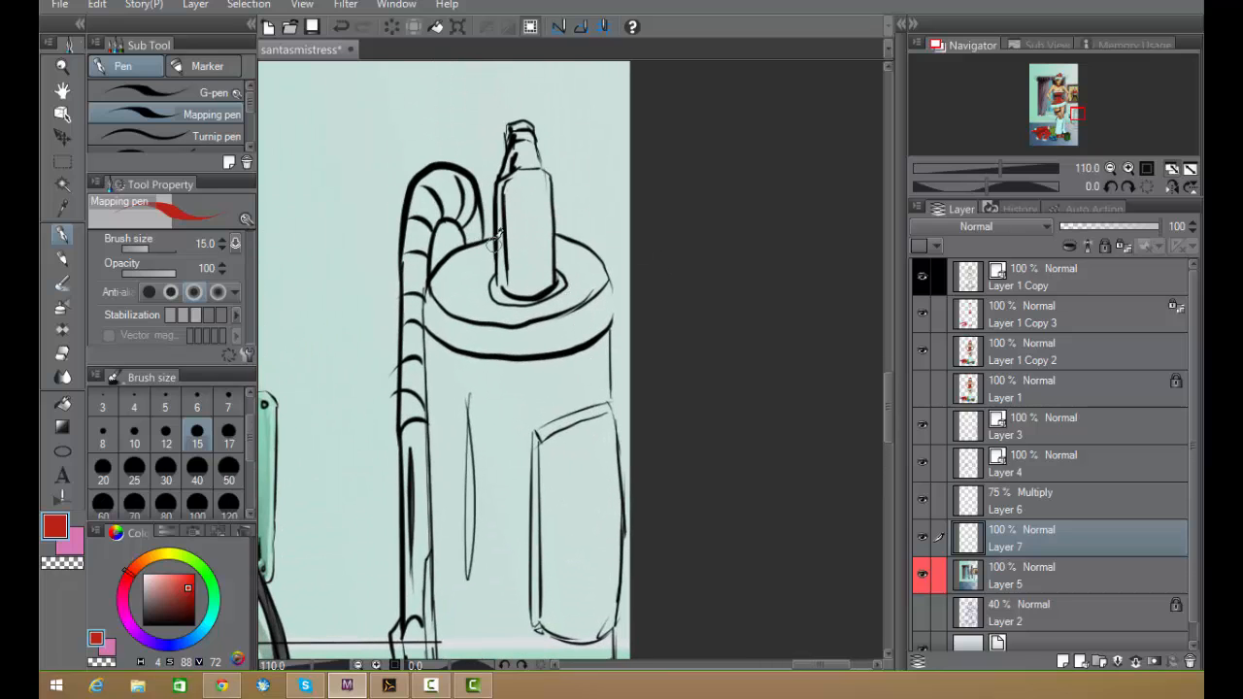
{"action": "mouse_move", "coordinate": [499, 237]}
{"action": "left_mouse_down"}
{"action": "mouse_move", "coordinate": [508, 124]}
{"action": "mouse_move", "coordinate": [521, 120]}
{"action": "mouse_move", "coordinate": [537, 134]}
{"action": "mouse_move", "coordinate": [553, 239]}
{"action": "mouse_move", "coordinate": [591, 254]}
{"action": "mouse_move", "coordinate": [609, 287]}
{"action": "mouse_move", "coordinate": [604, 379]}
{"action": "mouse_move", "coordinate": [498, 233]}
{"action": "mouse_move", "coordinate": [450, 259]}
{"action": "mouse_move", "coordinate": [429, 289]}
{"action": "mouse_move", "coordinate": [433, 453]}
{"action": "left_mouse_up"}
- Trace the left edge of the vacuum cleaner's body in red down toward the base, redoing the first stroke
{"action": "scroll", "coordinate": [552, 562], "scroll_direction": "down", "scroll_amount": 5}
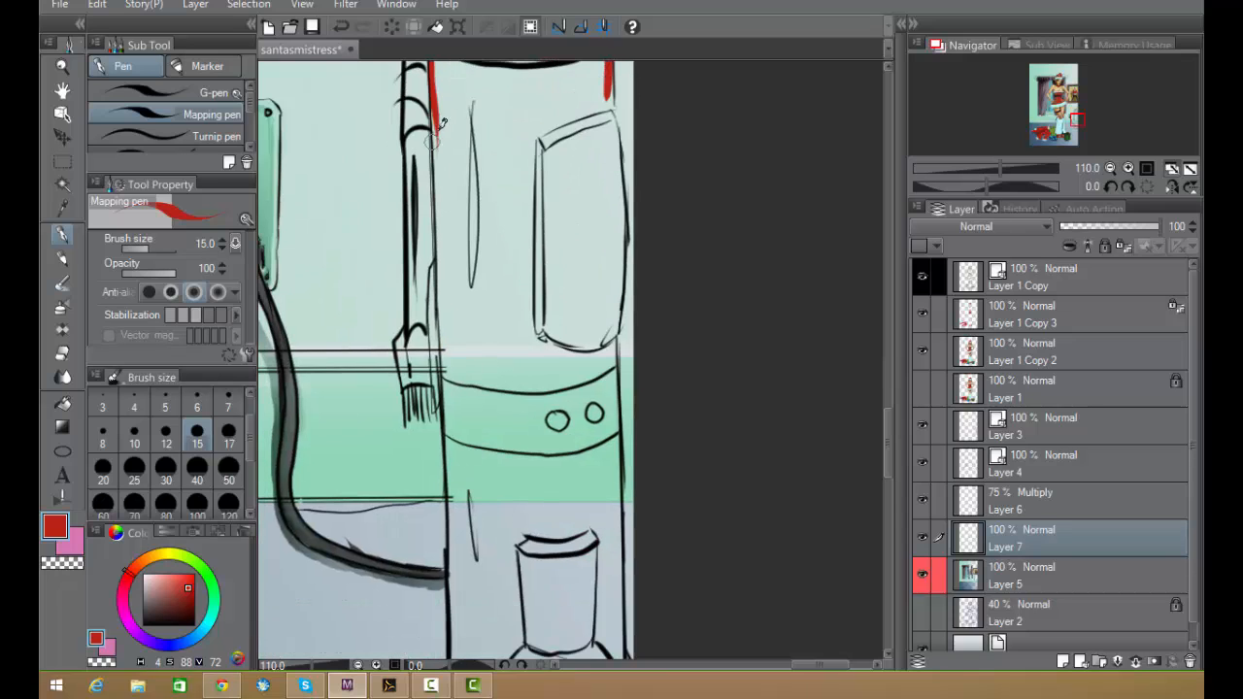
{"action": "left_click_drag", "start_coordinate": [432, 107], "coordinate": [434, 194]}
{"action": "key", "text": "ctrl+z"}
{"action": "left_click_drag", "start_coordinate": [432, 97], "coordinate": [440, 338]}
{"action": "mouse_move", "coordinate": [436, 233]}
{"action": "left_mouse_down"}
{"action": "mouse_move", "coordinate": [443, 391]}
{"action": "mouse_move", "coordinate": [448, 239]}
{"action": "left_mouse_up"}
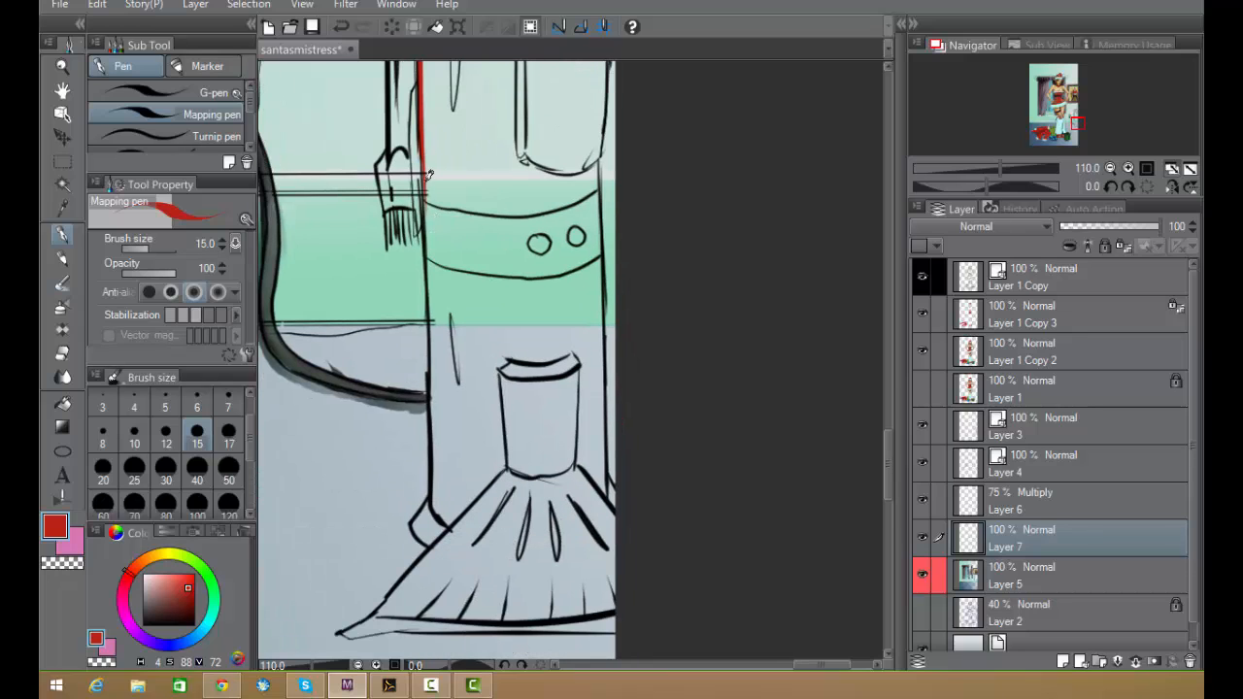
{"action": "left_click_drag", "start_coordinate": [424, 150], "coordinate": [427, 230]}
{"action": "left_click_drag", "start_coordinate": [428, 172], "coordinate": [436, 417]}
{"action": "left_click_drag", "start_coordinate": [434, 318], "coordinate": [436, 464]}
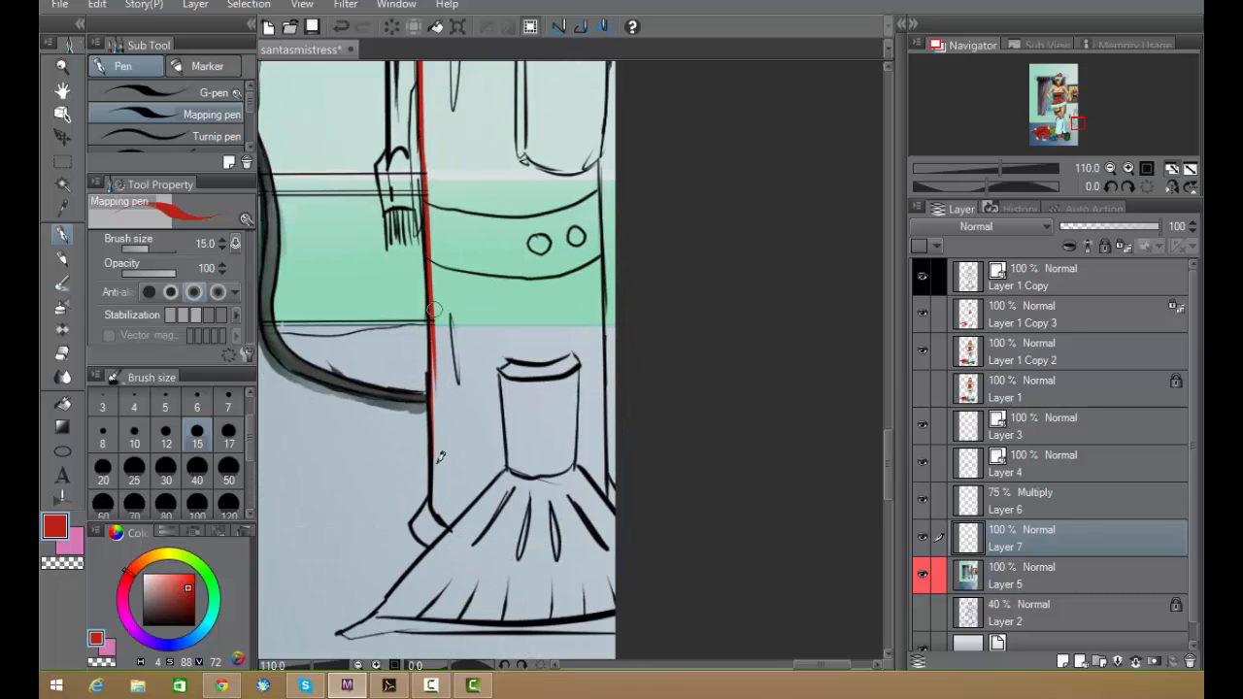
{"action": "left_click_drag", "start_coordinate": [433, 362], "coordinate": [434, 486]}
- Outline the small side piece and the flared base of the vacuum cleaner in red, up to the canvas edge
{"action": "mouse_move", "coordinate": [431, 405]}
{"action": "left_mouse_down"}
{"action": "mouse_move", "coordinate": [433, 500]}
{"action": "mouse_move", "coordinate": [417, 520]}
{"action": "mouse_move", "coordinate": [427, 554]}
{"action": "mouse_move", "coordinate": [356, 633]}
{"action": "mouse_move", "coordinate": [573, 629]}
{"action": "left_mouse_up"}
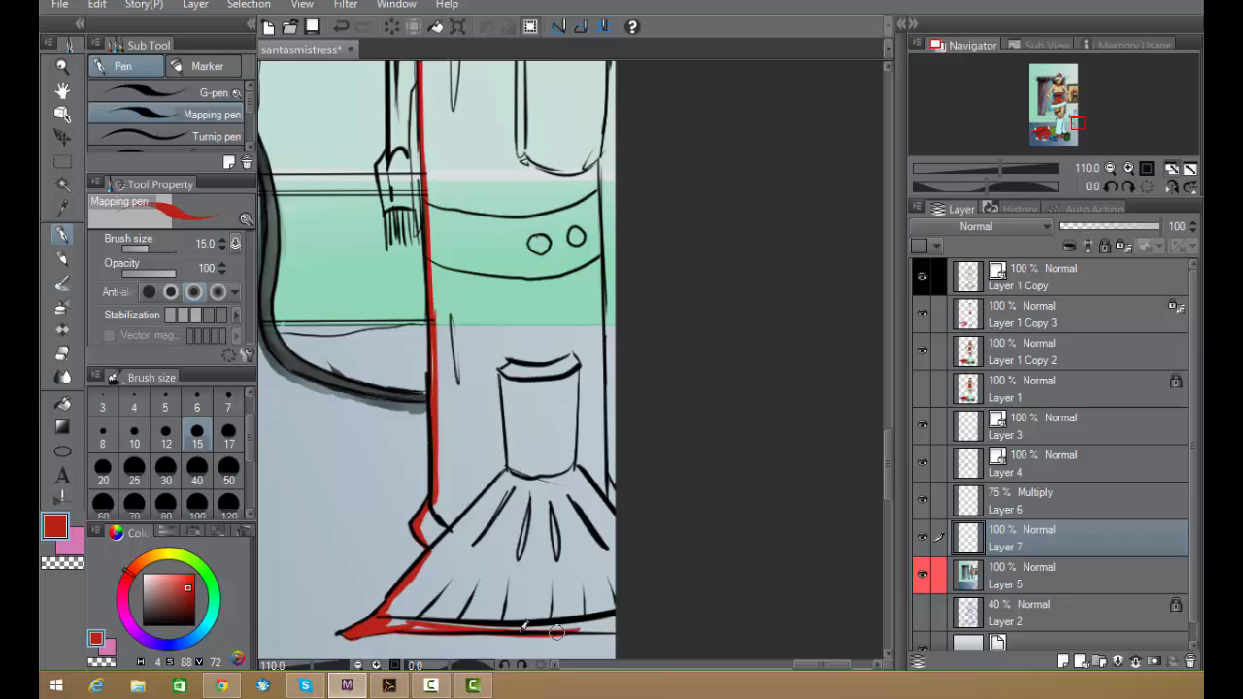
{"action": "left_click_drag", "start_coordinate": [464, 628], "coordinate": [614, 632]}
{"action": "left_click_drag", "start_coordinate": [406, 626], "coordinate": [613, 628]}
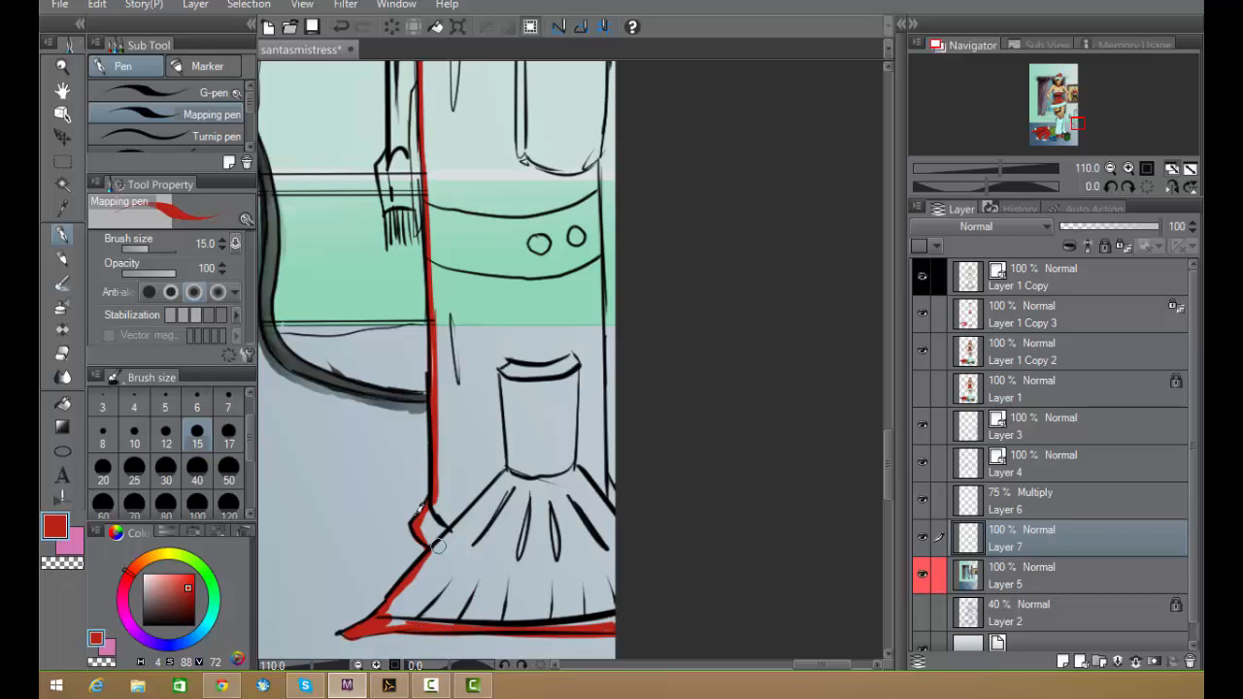
{"action": "left_click_drag", "start_coordinate": [613, 613], "coordinate": [606, 472]}
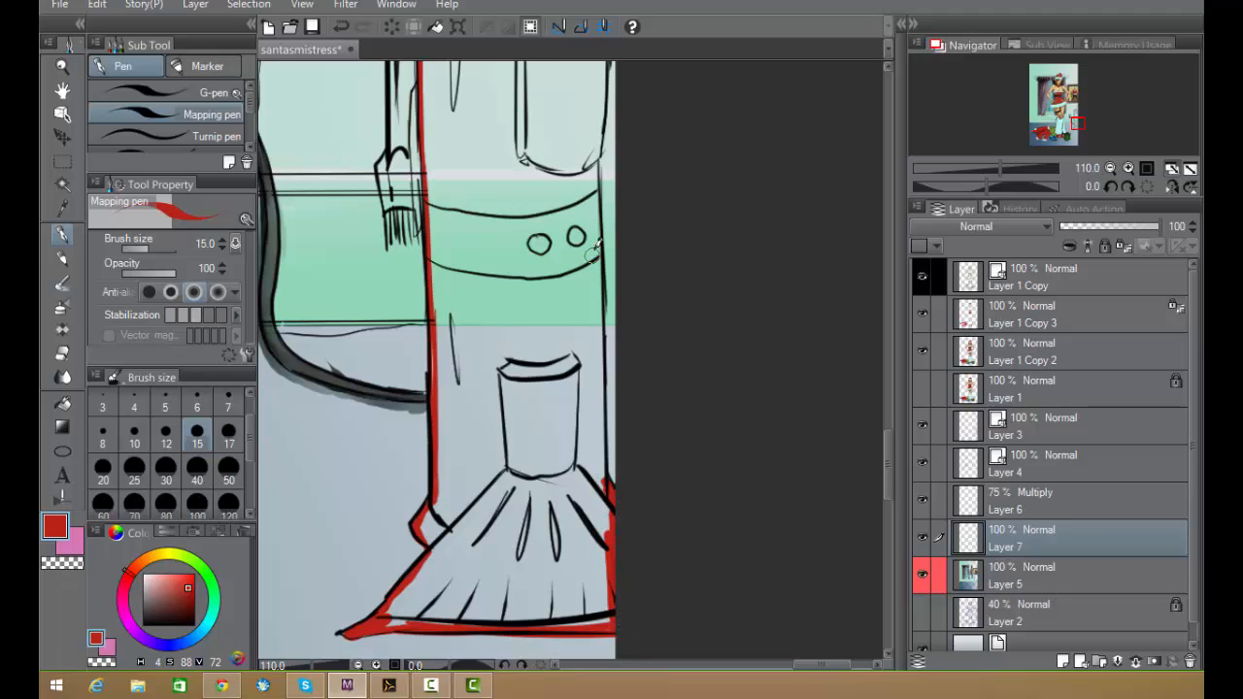
- Trace the right edge of the vacuum cleaner's body in red, redoing strokes until the outline closes
{"action": "left_click_drag", "start_coordinate": [596, 235], "coordinate": [595, 451]}
{"action": "key", "text": "ctrl+z"}
{"action": "left_click_drag", "start_coordinate": [600, 239], "coordinate": [604, 466]}
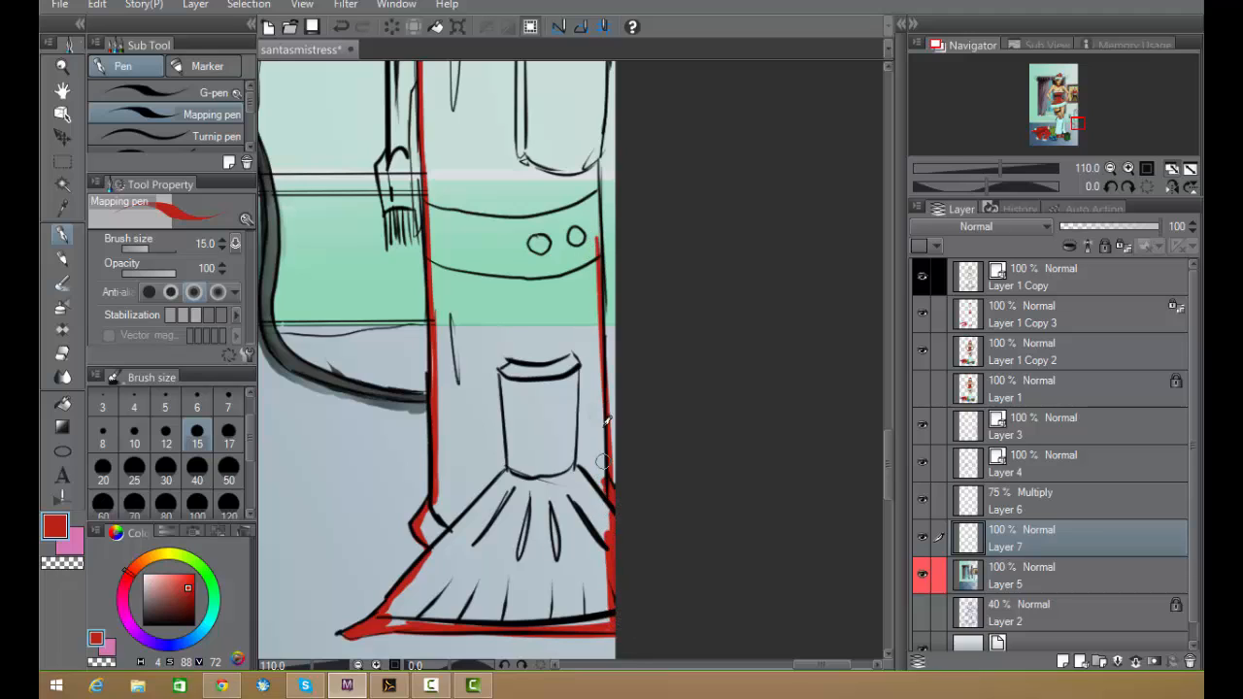
{"action": "key", "text": "ctrl+z"}
{"action": "left_click_drag", "start_coordinate": [600, 239], "coordinate": [604, 491]}
{"action": "left_click_drag", "start_coordinate": [618, 296], "coordinate": [589, 621]}
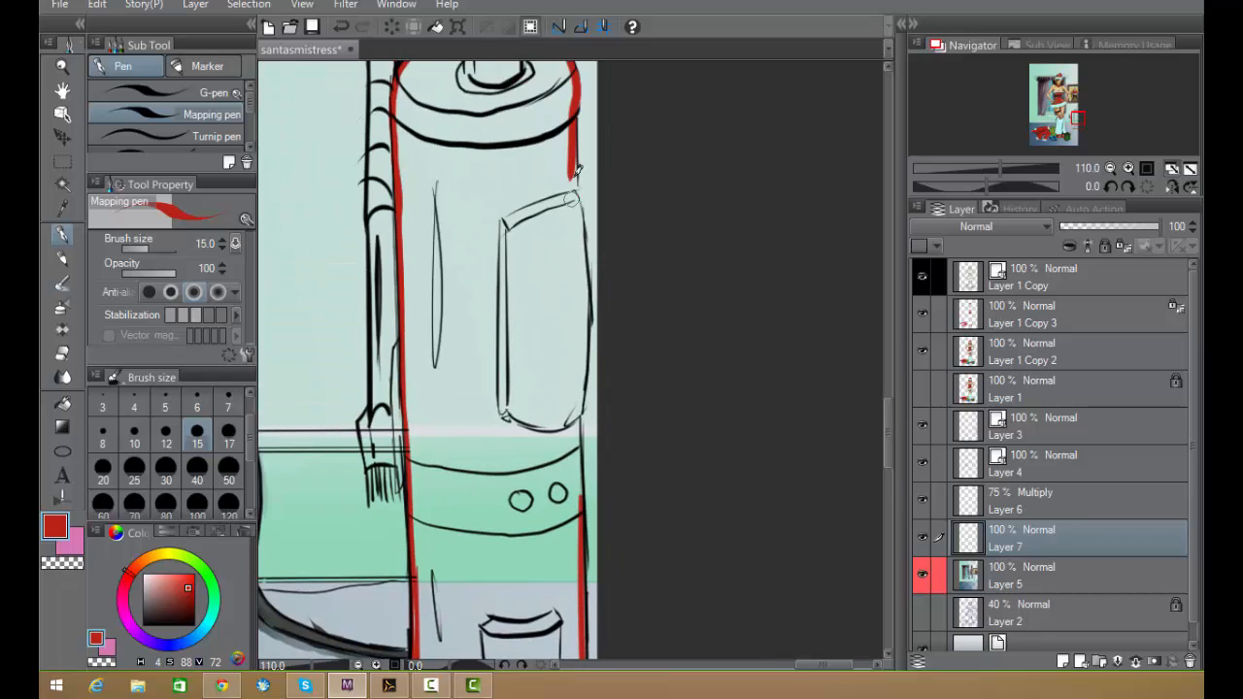
{"action": "mouse_move", "coordinate": [573, 167]}
{"action": "left_mouse_down"}
{"action": "mouse_move", "coordinate": [577, 379]}
{"action": "mouse_move", "coordinate": [589, 315]}
{"action": "mouse_move", "coordinate": [581, 505]}
{"action": "left_mouse_up"}
- Try to fill the outlined vacuum cleaner with red on the current layer, using the Fill tool with area scaling 10
{"action": "scroll", "coordinate": [602, 369], "scroll_direction": "down", "scroll_amount": 3}
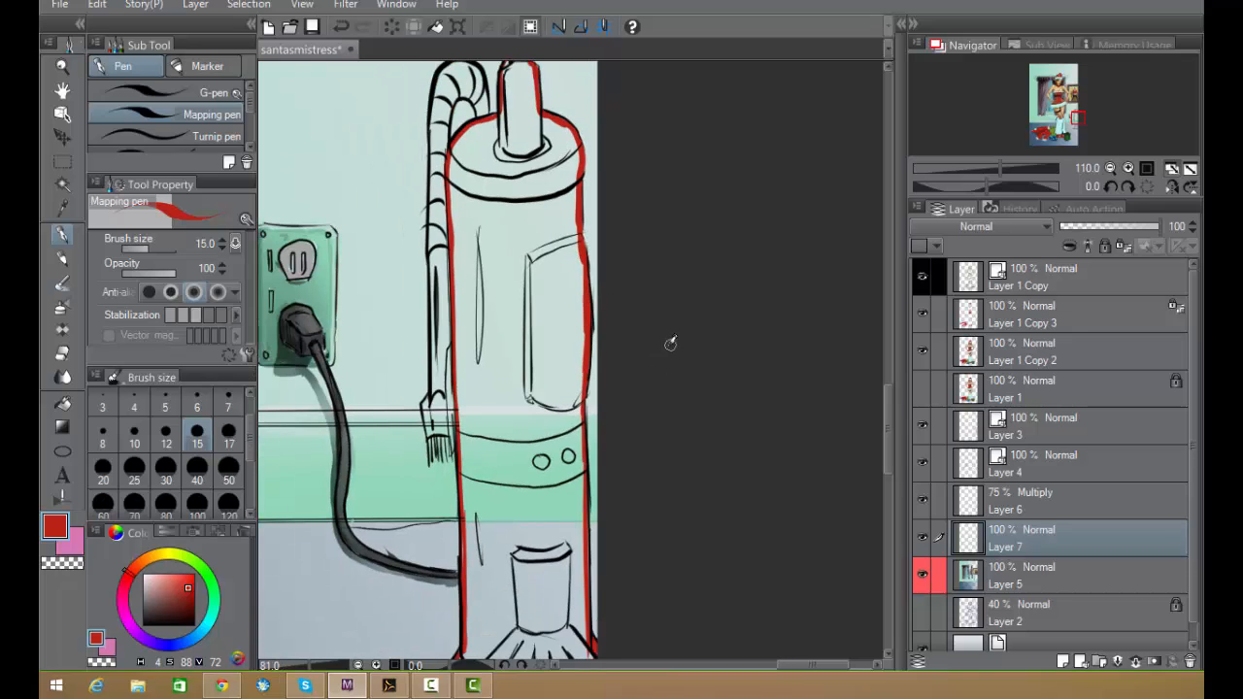
{"action": "left_click", "coordinate": [62, 402]}
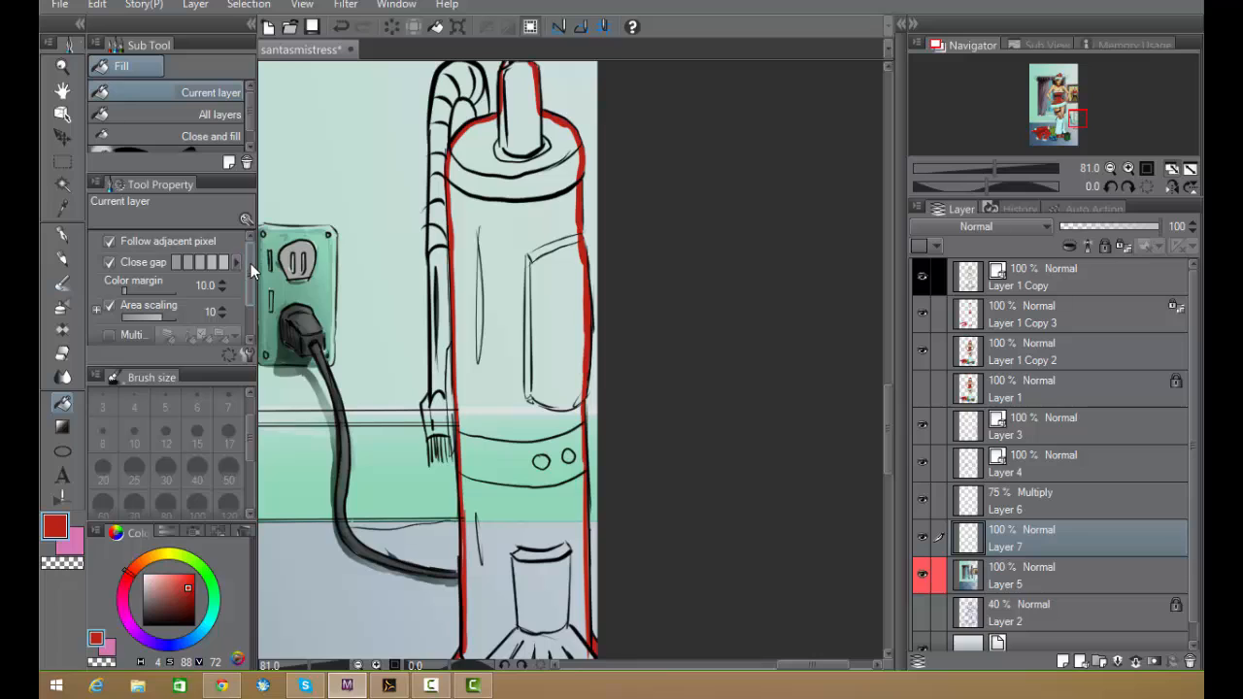
{"action": "scroll", "coordinate": [248, 268], "scroll_direction": "down", "scroll_amount": 1}
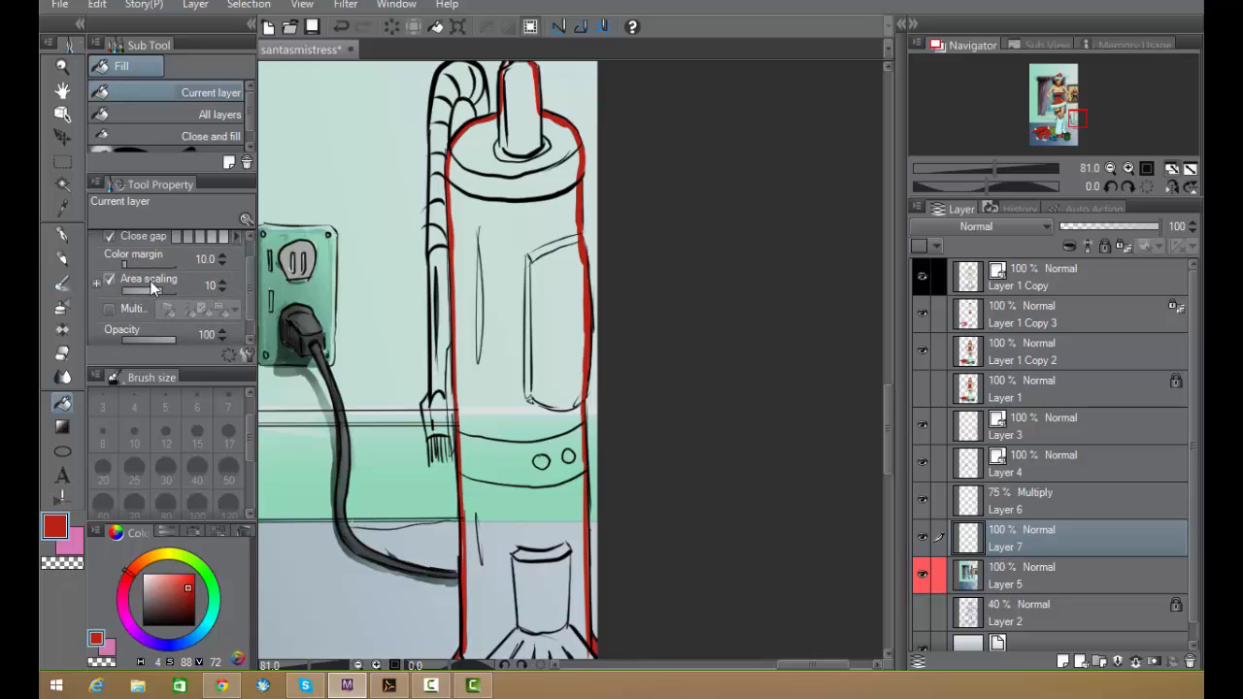
{"action": "scroll", "coordinate": [248, 282], "scroll_direction": "down", "scroll_amount": 1}
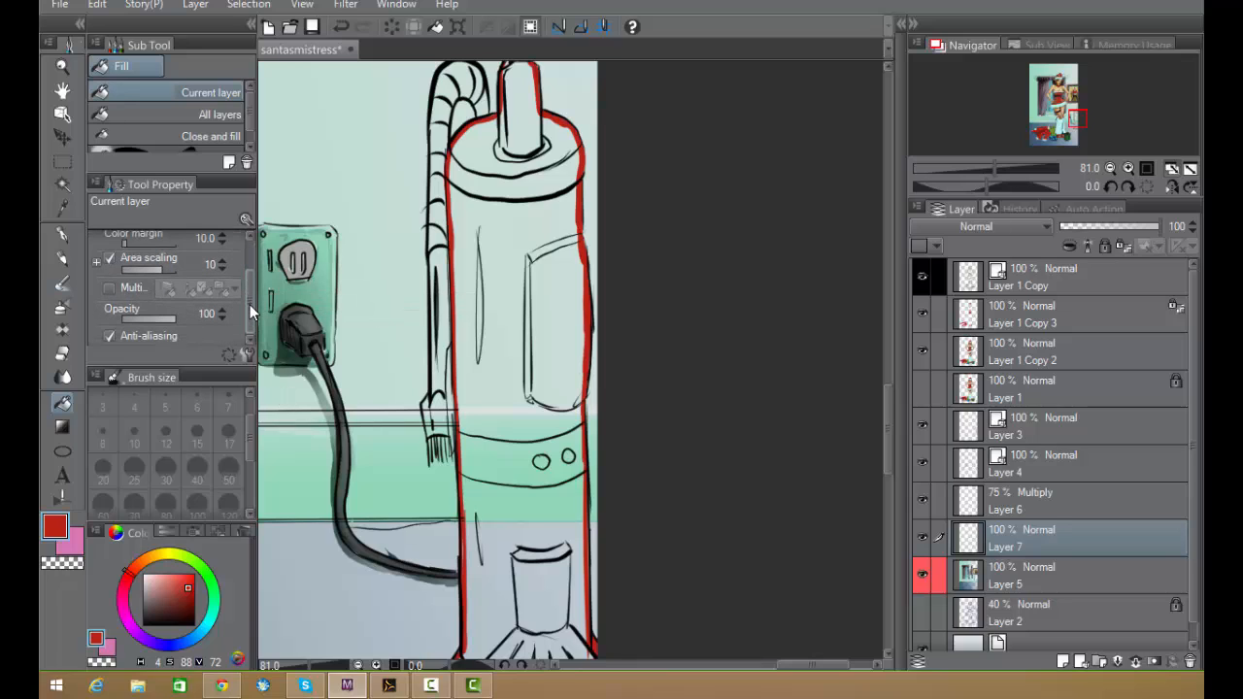
{"action": "scroll", "coordinate": [249, 304], "scroll_direction": "up", "scroll_amount": 1}
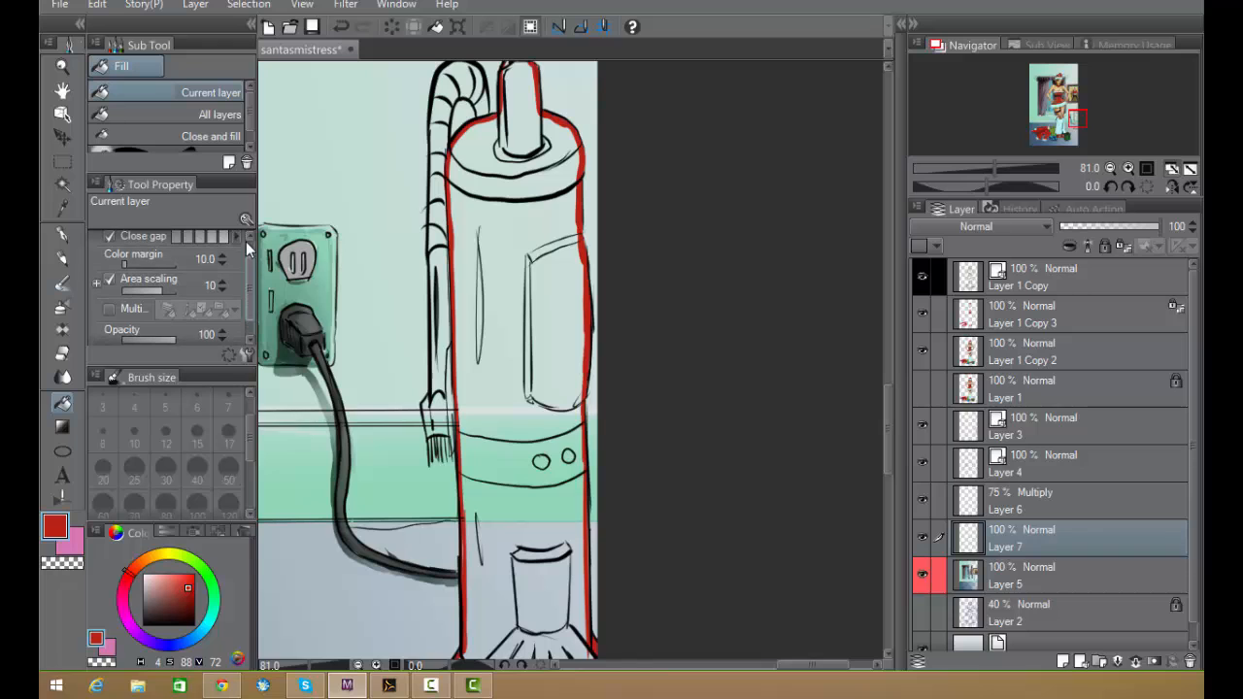
{"action": "left_click", "coordinate": [509, 265]}
{"action": "scroll", "coordinate": [551, 297], "scroll_direction": "up", "scroll_amount": 2}
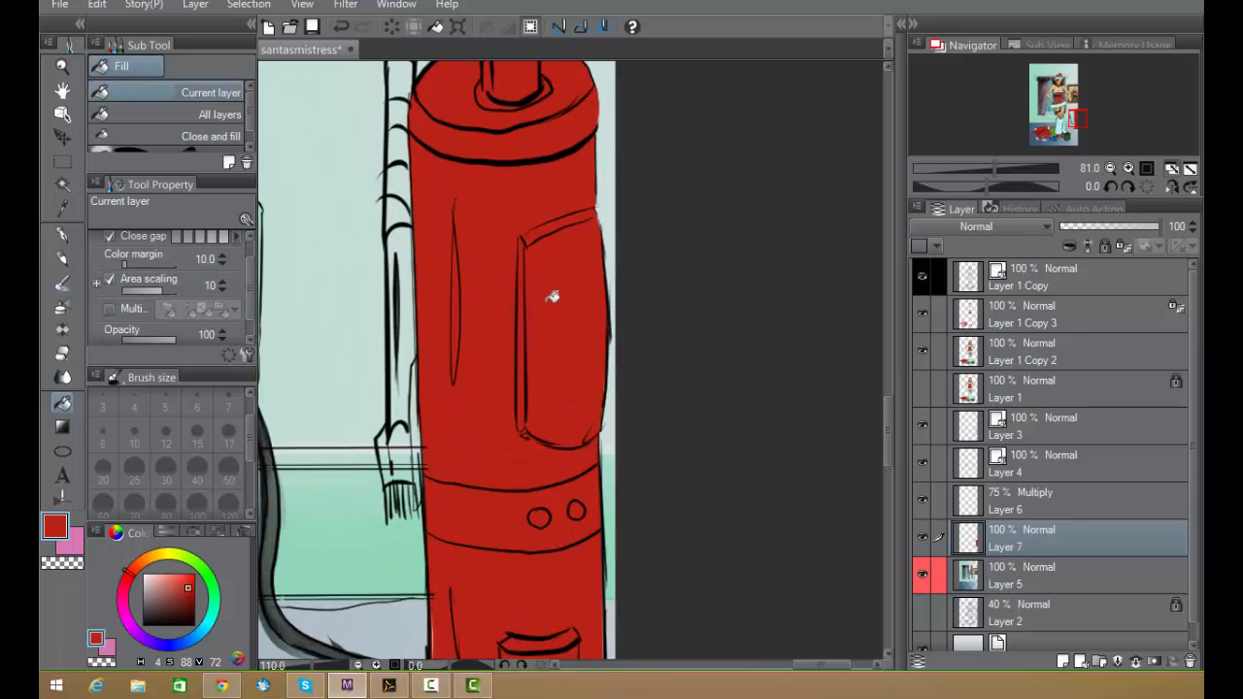
{"action": "scroll", "coordinate": [551, 296], "scroll_direction": "up", "scroll_amount": 3}
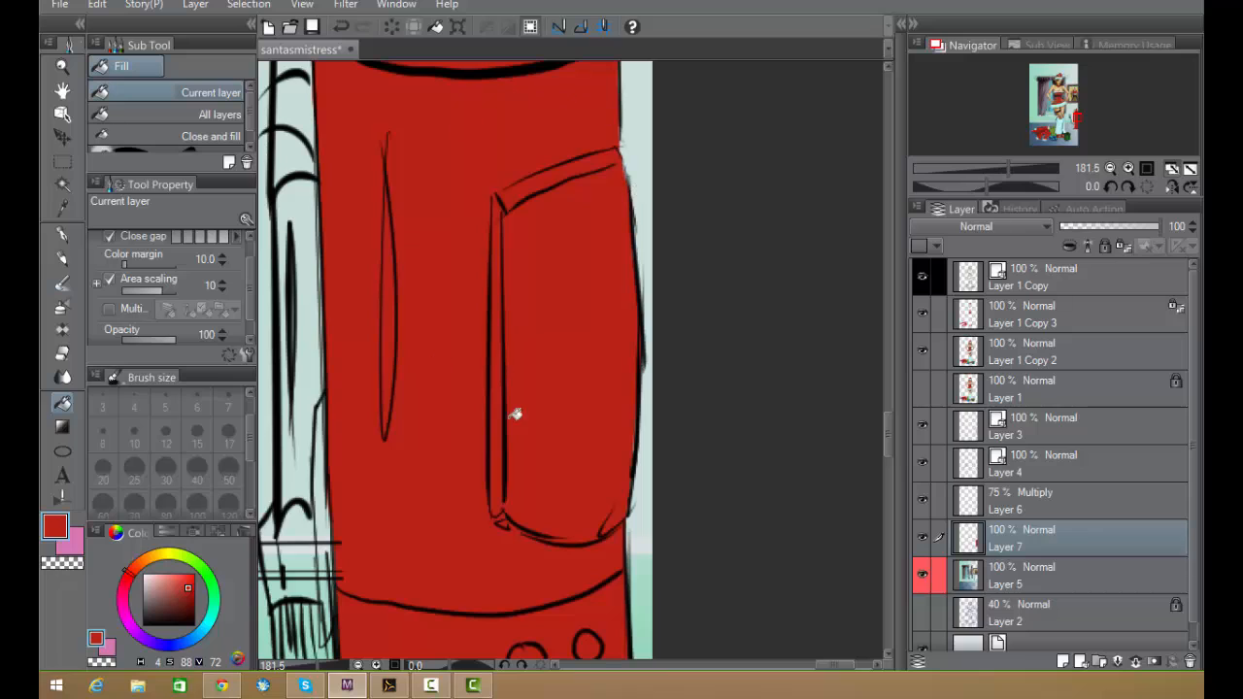
{"action": "key", "text": "ctrl+z"}
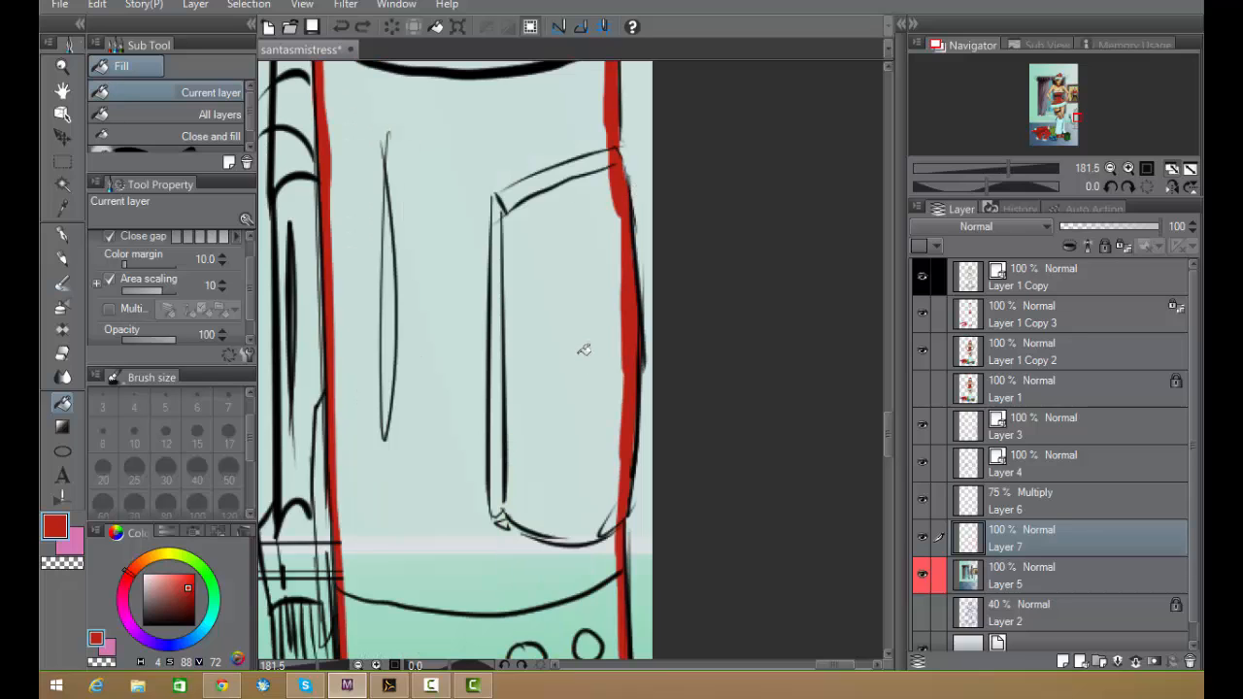
- Turn off area scaling for the Fill tool, test the red fill on the vacuum cleaner's body and undo it
{"action": "left_click", "coordinate": [111, 282]}
{"action": "left_click", "coordinate": [468, 287]}
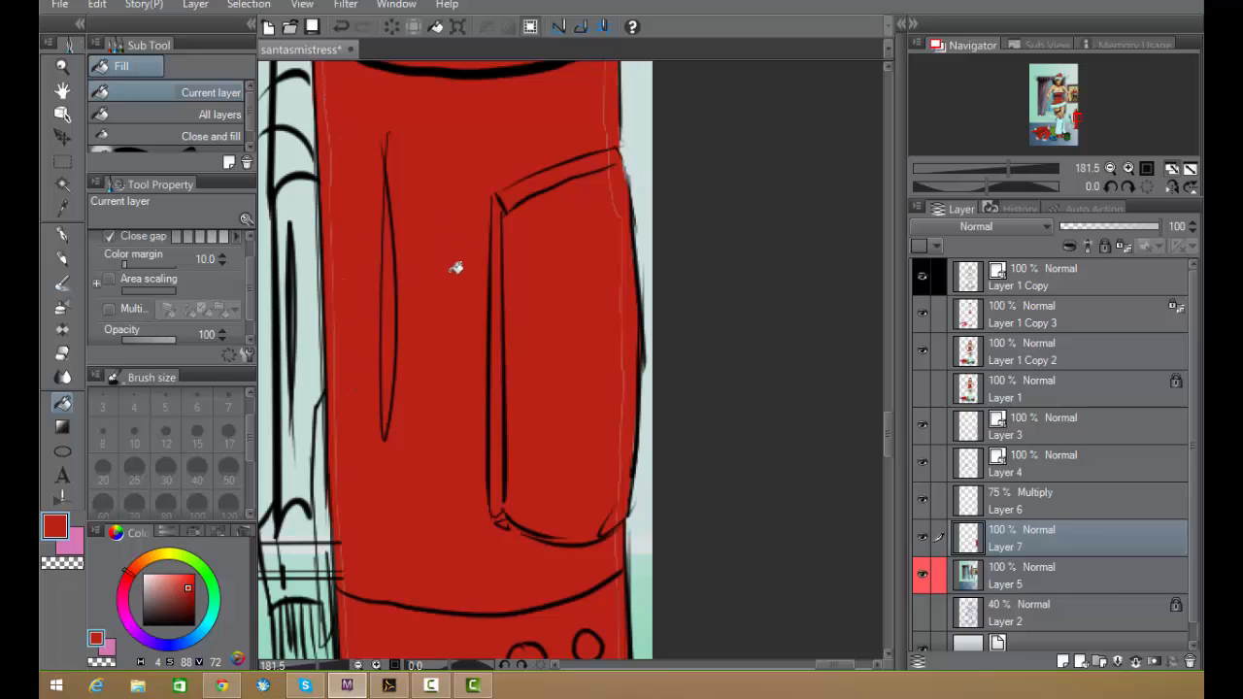
{"action": "key", "text": "ctrl+z"}
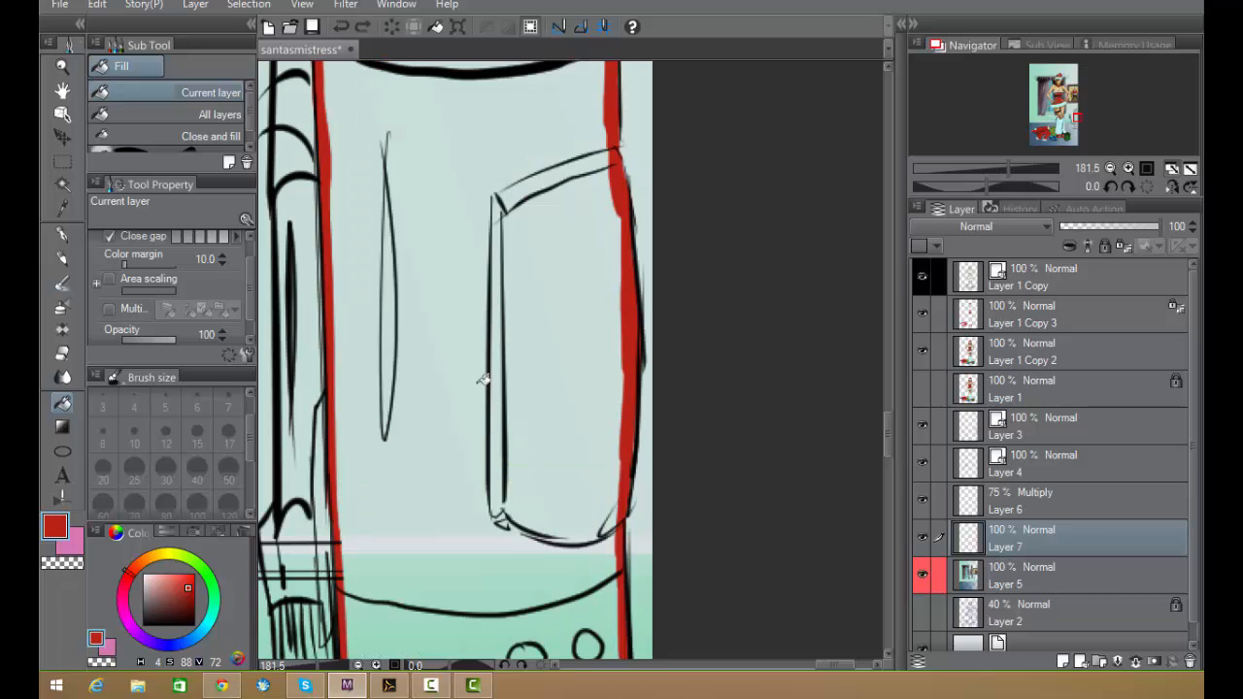
- Fill the outlined vacuum cleaner with red on Layer 7, using the Fill tool with area scaling 10
{"action": "left_click", "coordinate": [110, 280]}
{"action": "left_click", "coordinate": [453, 283]}
{"action": "scroll", "coordinate": [453, 284], "scroll_direction": "down", "scroll_amount": 6}
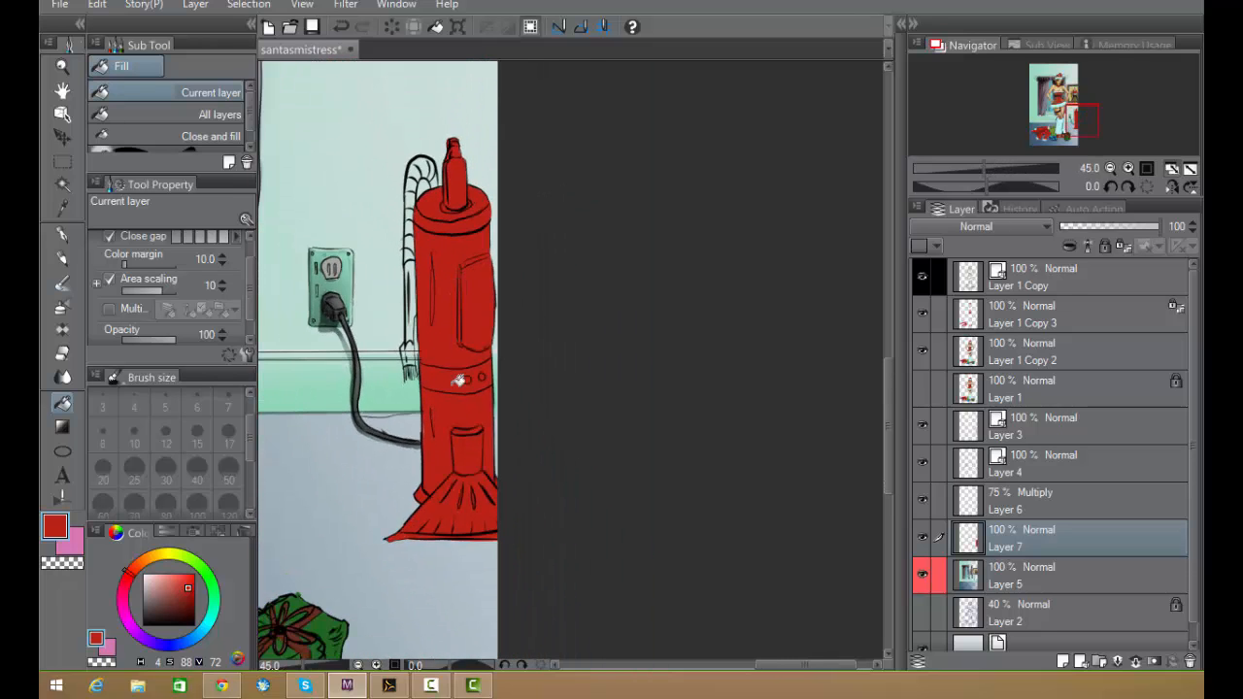
{"action": "left_click_drag", "start_coordinate": [457, 351], "coordinate": [688, 383]}
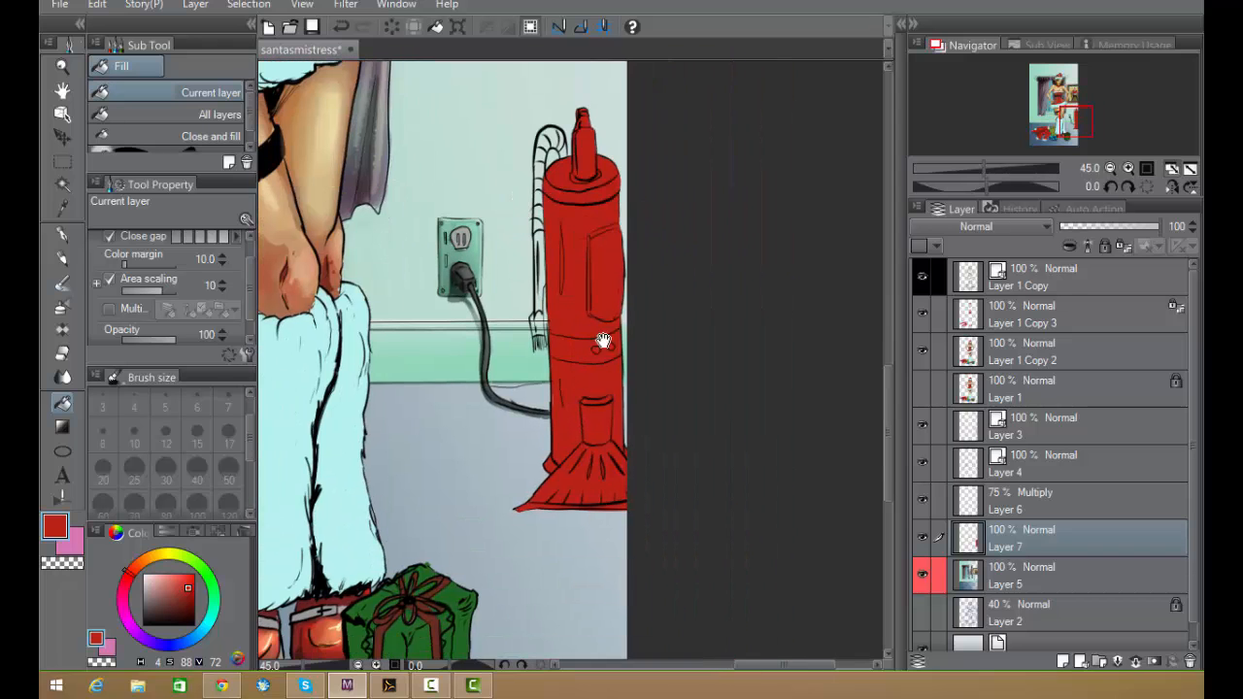
{"action": "left_click_drag", "start_coordinate": [595, 229], "coordinate": [492, 208]}
{"action": "scroll", "coordinate": [540, 248], "scroll_direction": "up", "scroll_amount": 2}
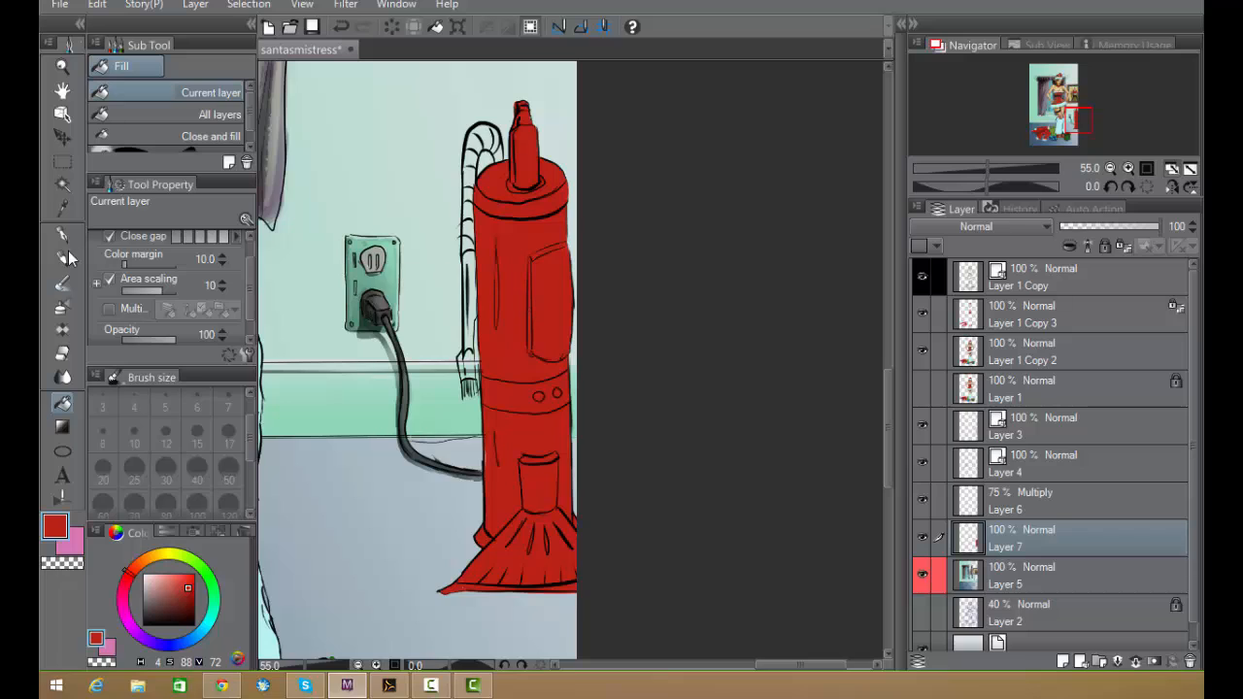
- Lock Layer 7's transparent pixels and shade the vacuum cleaner in dark red with the Transparent watercolor brush at size 100
{"action": "left_click", "coordinate": [62, 282]}
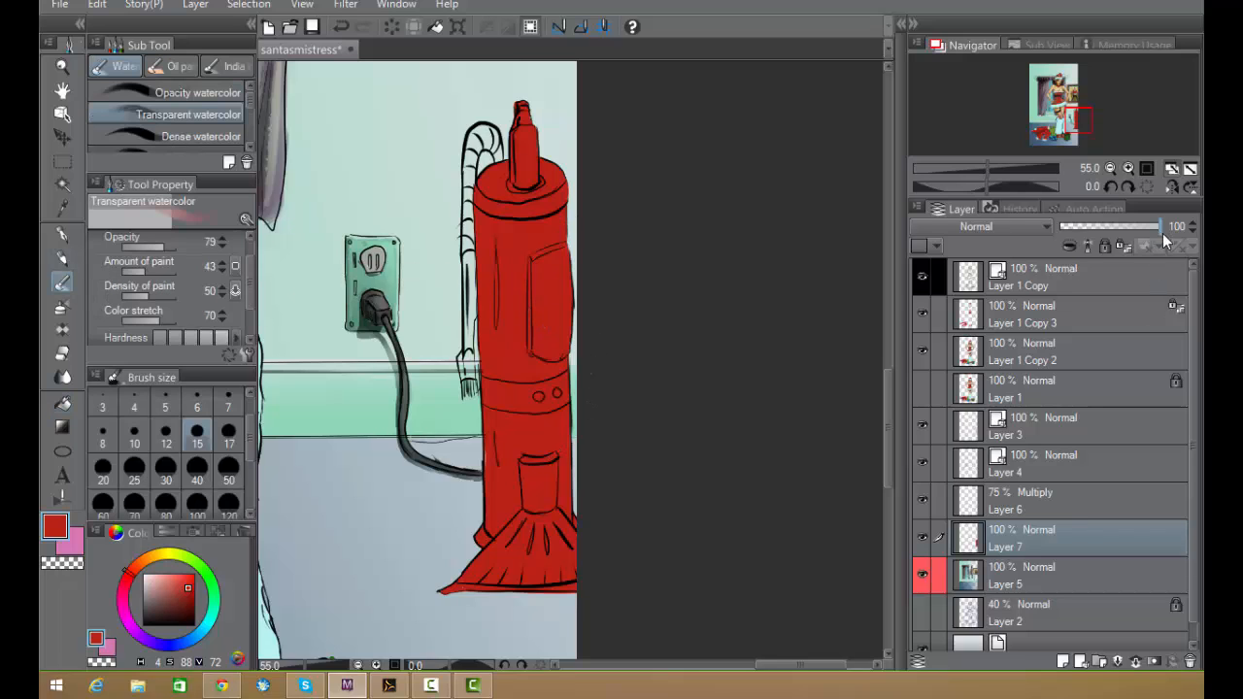
{"action": "left_click", "coordinate": [1125, 246]}
{"action": "left_click_drag", "start_coordinate": [181, 614], "coordinate": [176, 607]}
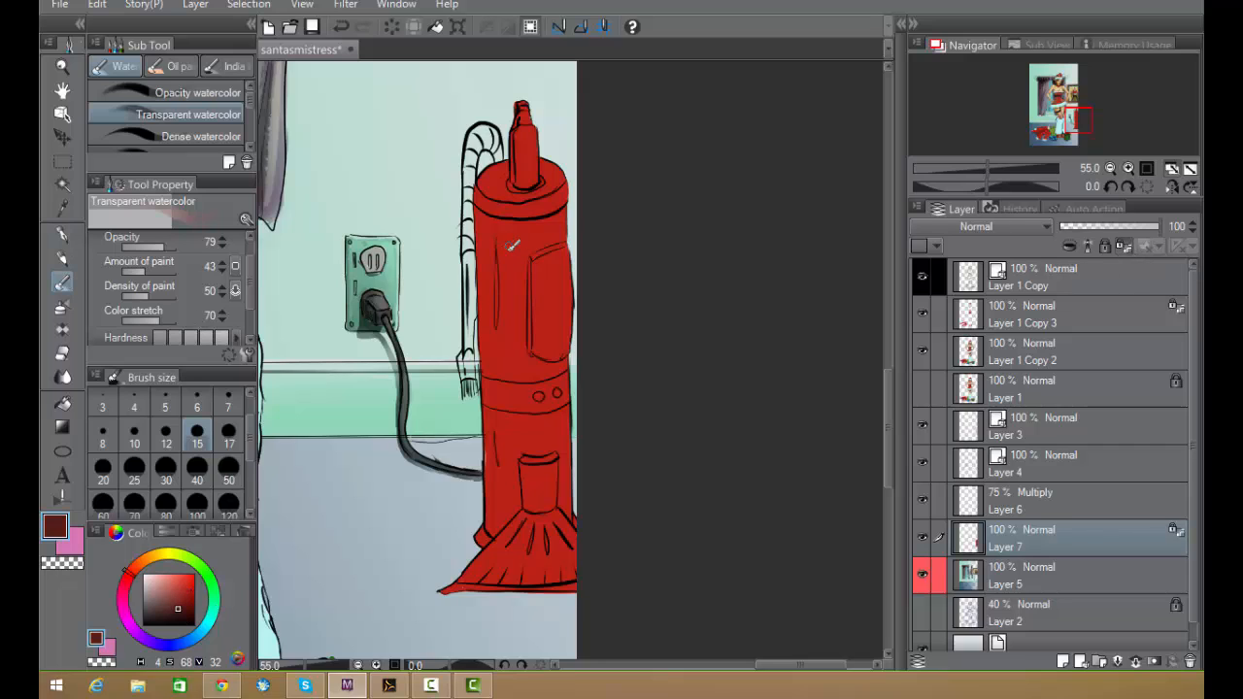
{"action": "left_click", "coordinate": [229, 477]}
{"action": "scroll", "coordinate": [223, 456], "scroll_direction": "down", "scroll_amount": 2}
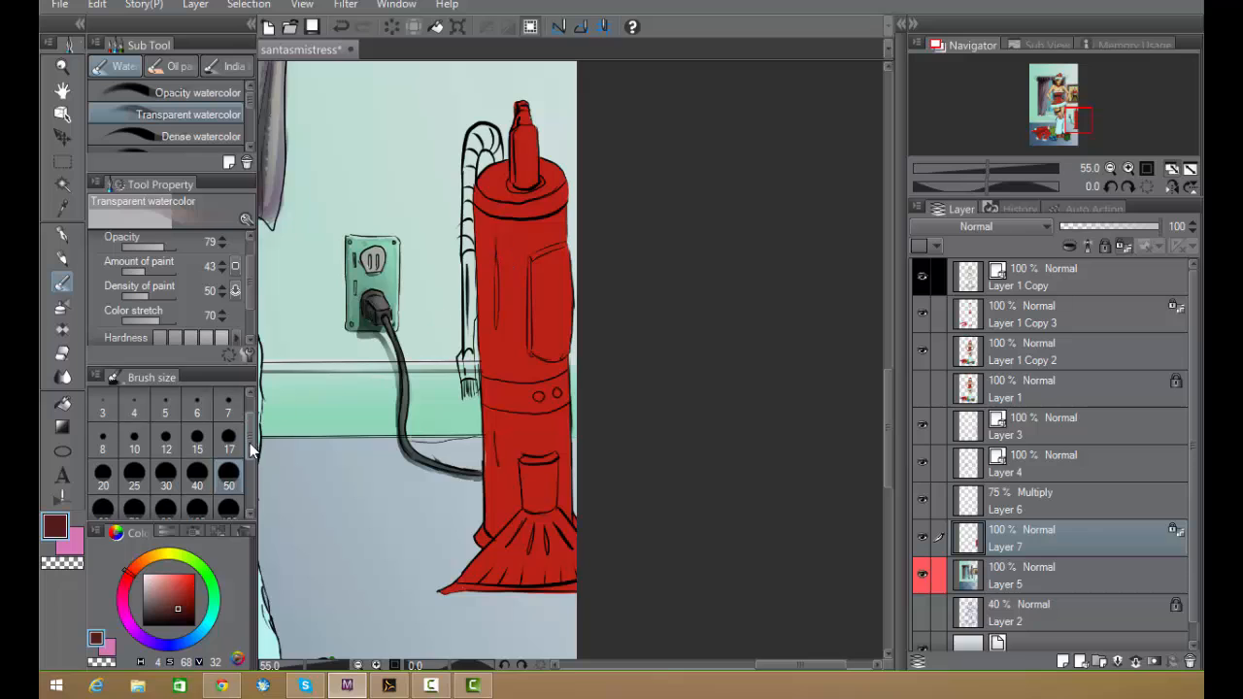
{"action": "left_click", "coordinate": [199, 464]}
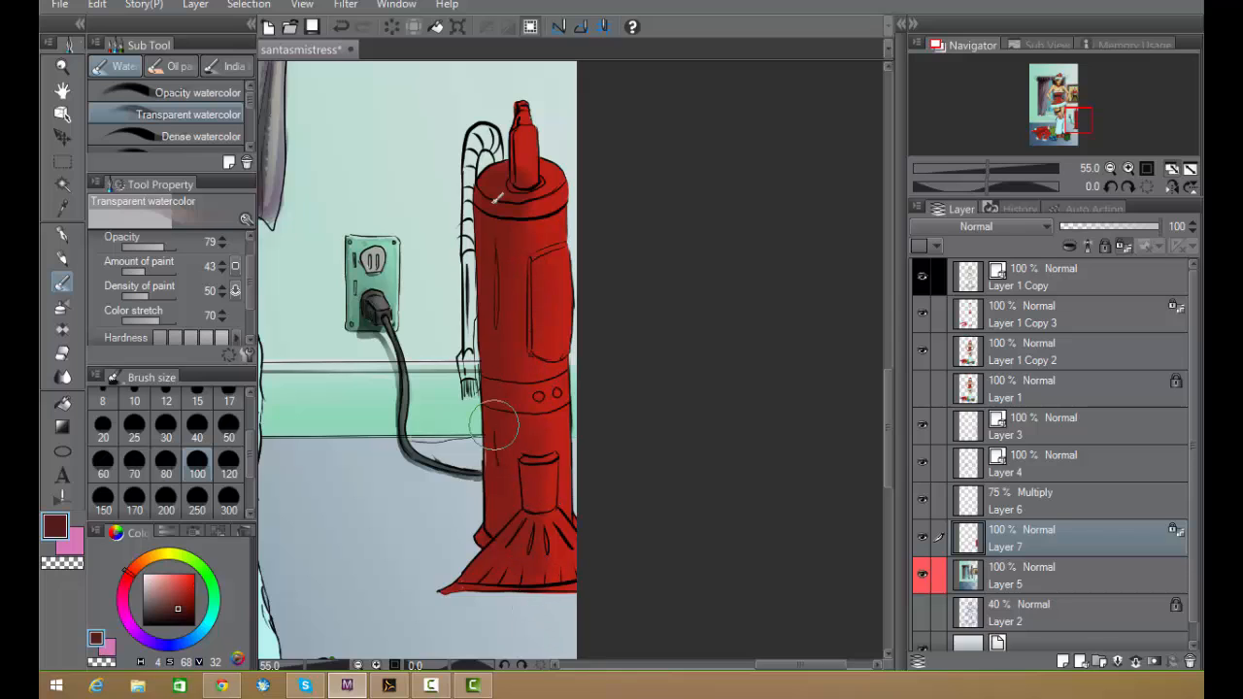
- Paint a soft tan highlight down the vacuum cleaner from handle to base and blend it with a red sampled from the body
{"action": "left_click", "coordinate": [153, 557]}
{"action": "left_click", "coordinate": [167, 582]}
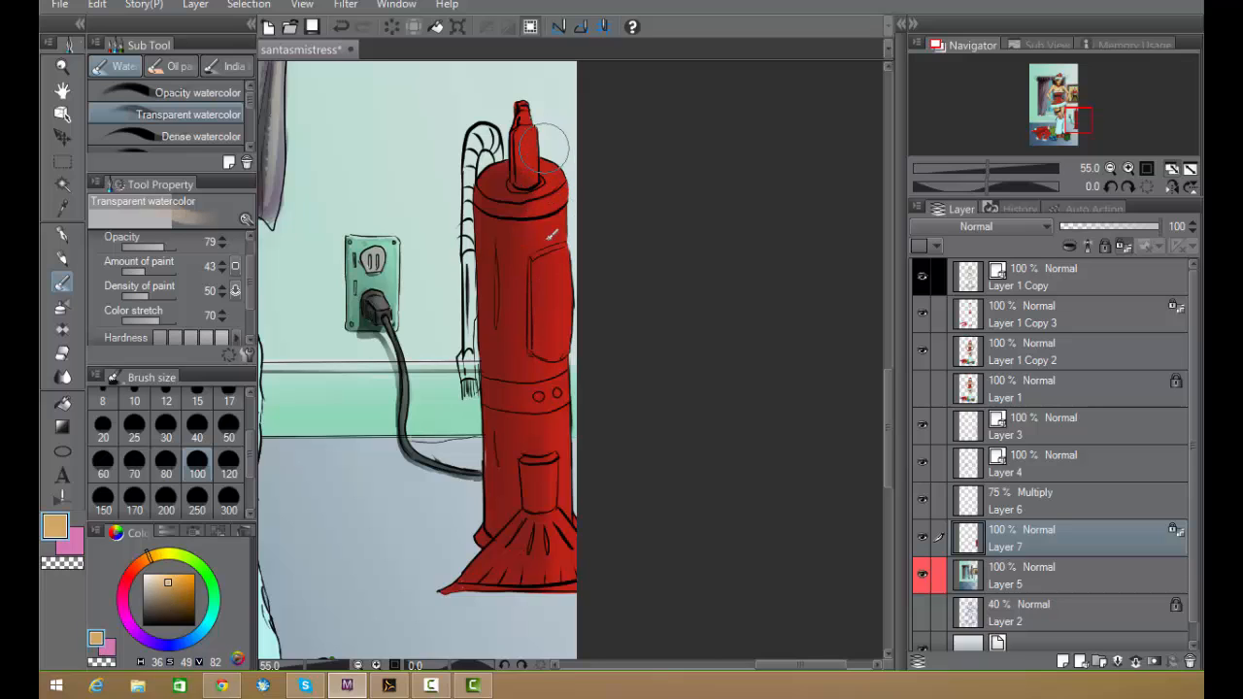
{"action": "mouse_move", "coordinate": [527, 110]}
{"action": "left_mouse_down"}
{"action": "mouse_move", "coordinate": [550, 234]}
{"action": "mouse_move", "coordinate": [553, 223]}
{"action": "mouse_move", "coordinate": [545, 172]}
{"action": "mouse_move", "coordinate": [547, 549]}
{"action": "left_mouse_up"}
{"action": "left_click_drag", "start_coordinate": [544, 299], "coordinate": [545, 512]}
{"action": "left_click_drag", "start_coordinate": [537, 240], "coordinate": [566, 624]}
{"action": "mouse_move", "coordinate": [539, 397]}
{"action": "left_mouse_down"}
{"action": "mouse_move", "coordinate": [563, 595]}
{"action": "mouse_move", "coordinate": [548, 526]}
{"action": "mouse_move", "coordinate": [534, 555]}
{"action": "left_mouse_up"}
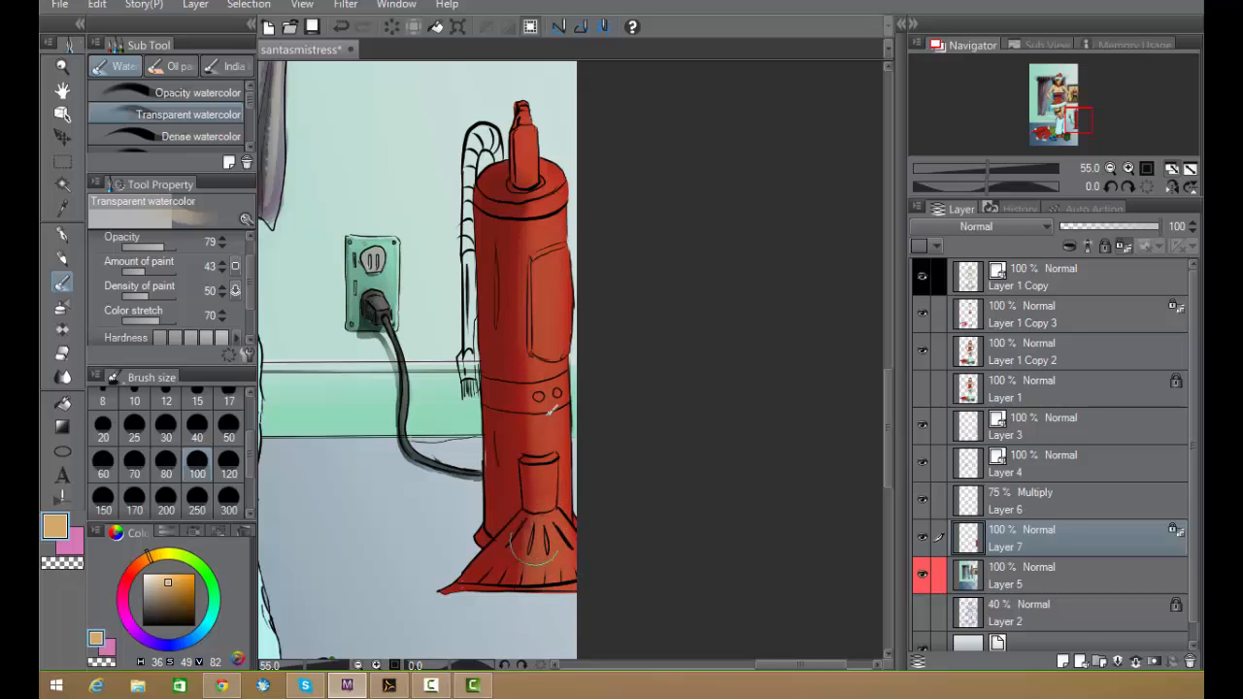
{"action": "left_click", "coordinate": [522, 267], "text": "alt"}
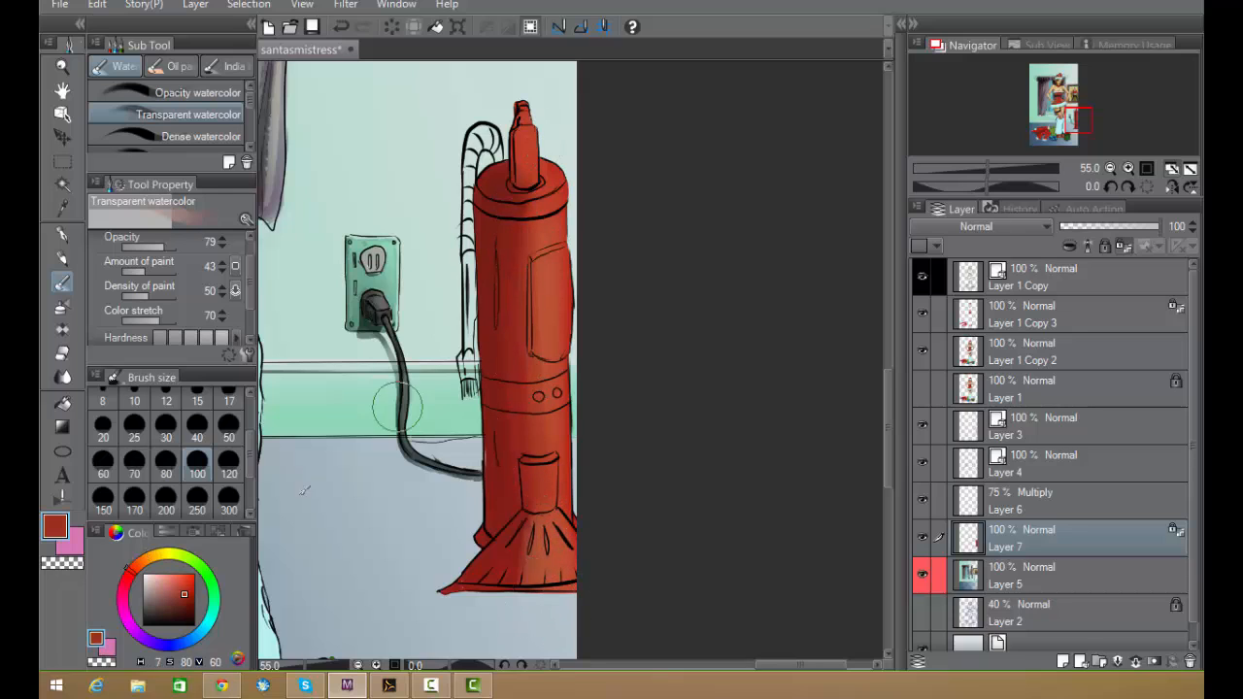
- Draw a narrow tan highlight down the vacuum cleaner's handle with the Darker pencil at size 15, redoing the first pale stroke
{"action": "left_click", "coordinate": [177, 582]}
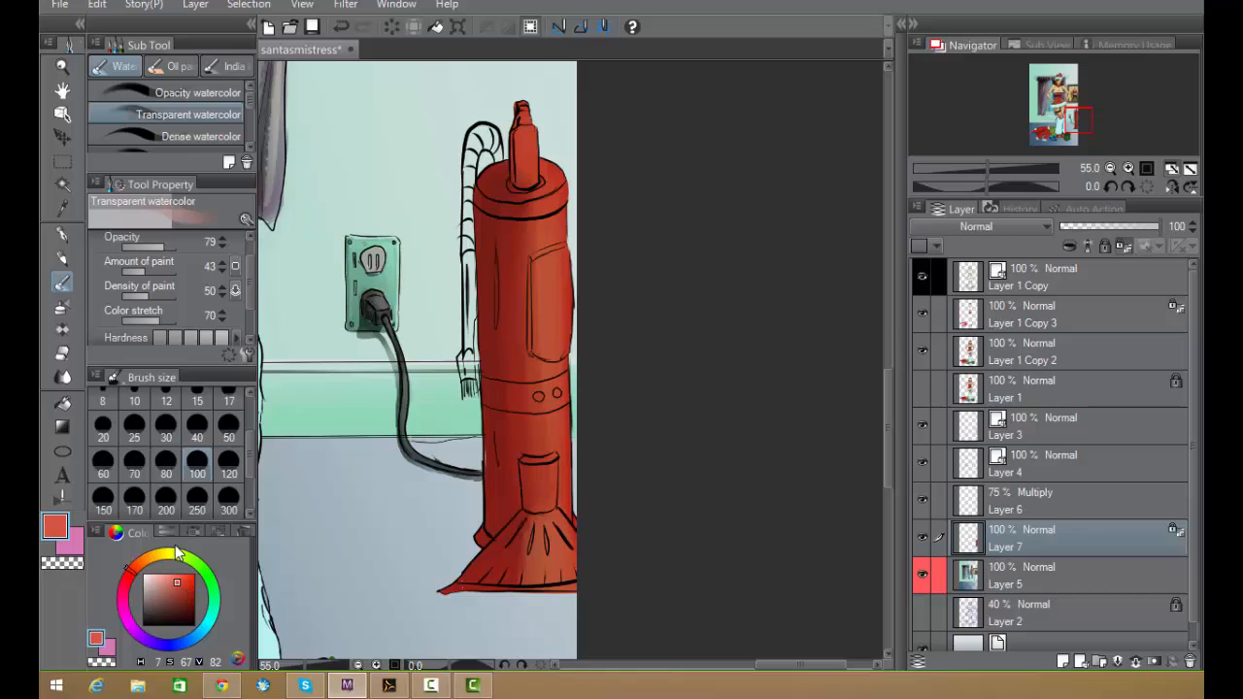
{"action": "left_click", "coordinate": [197, 425]}
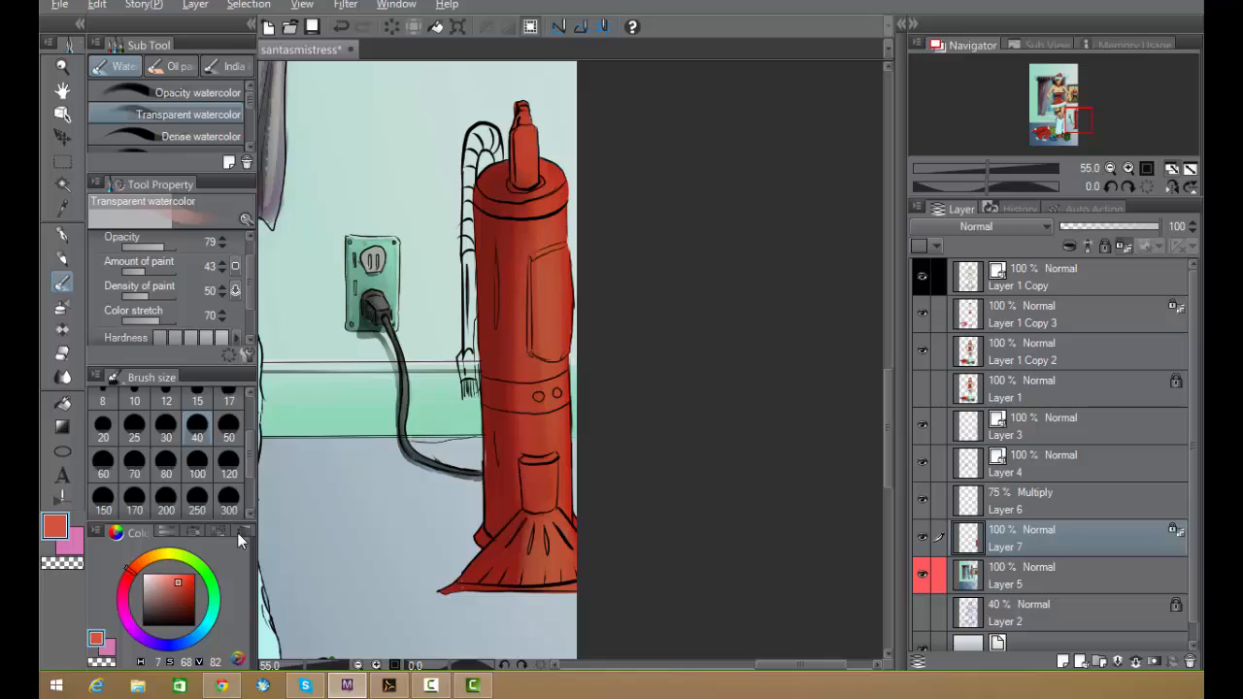
{"action": "left_click", "coordinate": [156, 557]}
{"action": "left_click", "coordinate": [156, 578]}
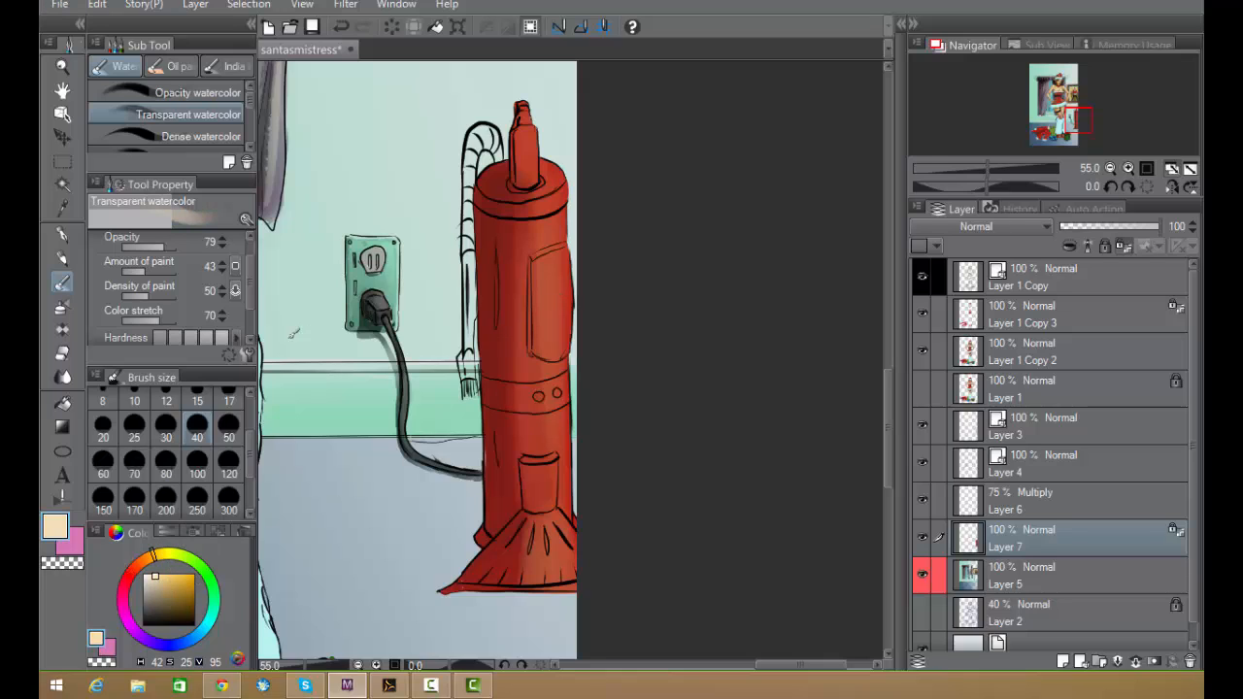
{"action": "left_click", "coordinate": [62, 259]}
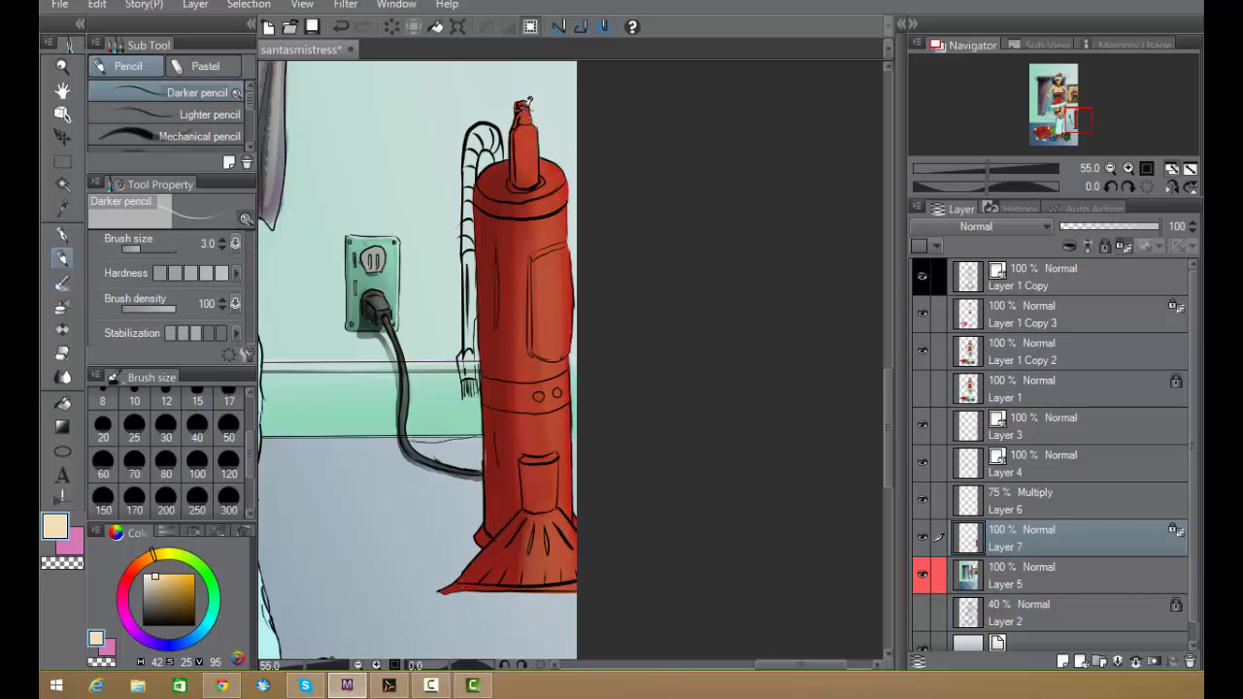
{"action": "scroll", "coordinate": [233, 422], "scroll_direction": "up", "scroll_amount": 1}
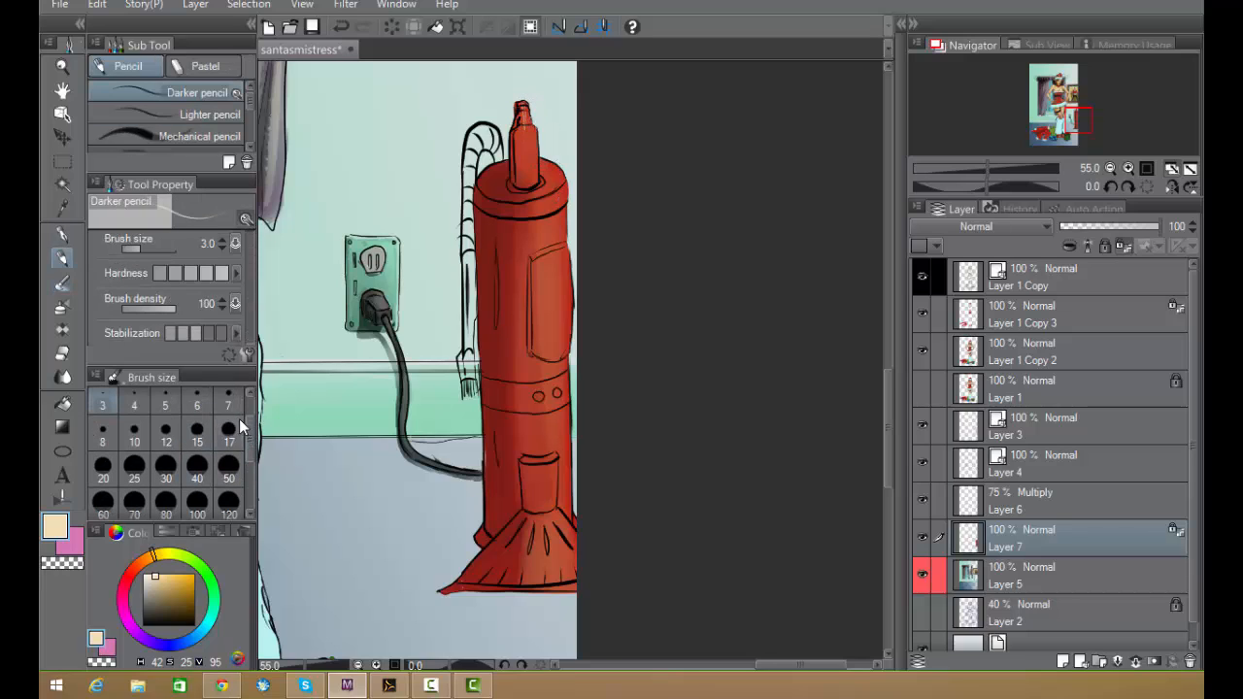
{"action": "left_click", "coordinate": [197, 428]}
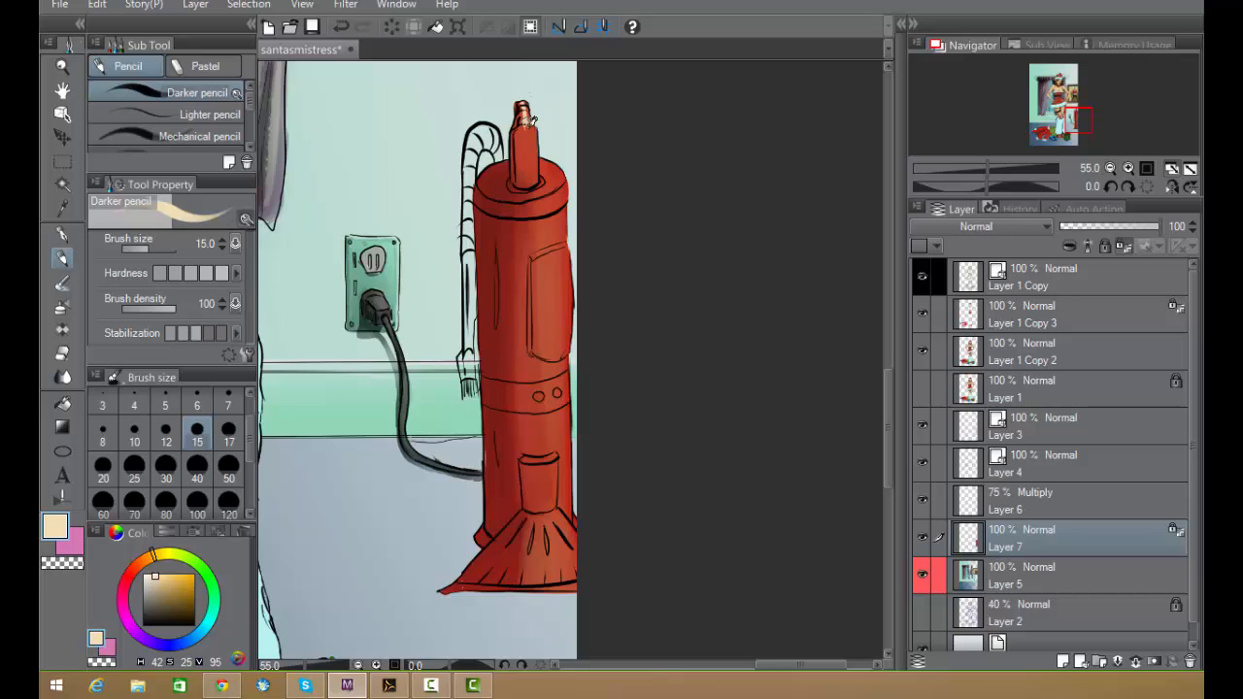
{"action": "left_click_drag", "start_coordinate": [527, 121], "coordinate": [532, 182]}
{"action": "key", "text": "ctrl+z"}
{"action": "left_click", "coordinate": [166, 582]}
{"action": "left_click_drag", "start_coordinate": [525, 105], "coordinate": [532, 185]}
{"action": "left_click_drag", "start_coordinate": [529, 132], "coordinate": [532, 183]}
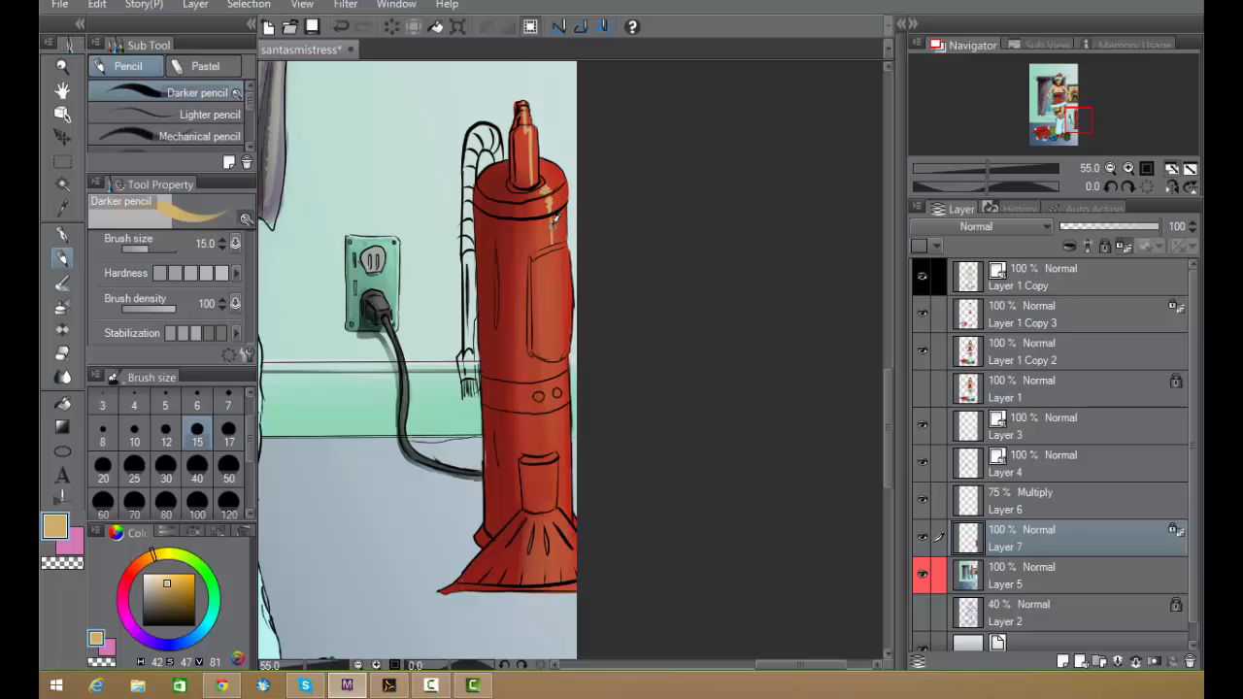
- Continue the narrow tan highlight down the vacuum cleaner's body, side panel, lower nozzle piece and flared base
{"action": "mouse_move", "coordinate": [549, 206]}
{"action": "left_mouse_down"}
{"action": "mouse_move", "coordinate": [549, 354]}
{"action": "mouse_move", "coordinate": [555, 260]}
{"action": "mouse_move", "coordinate": [559, 361]}
{"action": "left_mouse_up"}
{"action": "key", "text": "ctrl+z"}
{"action": "left_click_drag", "start_coordinate": [551, 247], "coordinate": [559, 351]}
{"action": "left_click_drag", "start_coordinate": [559, 262], "coordinate": [564, 323]}
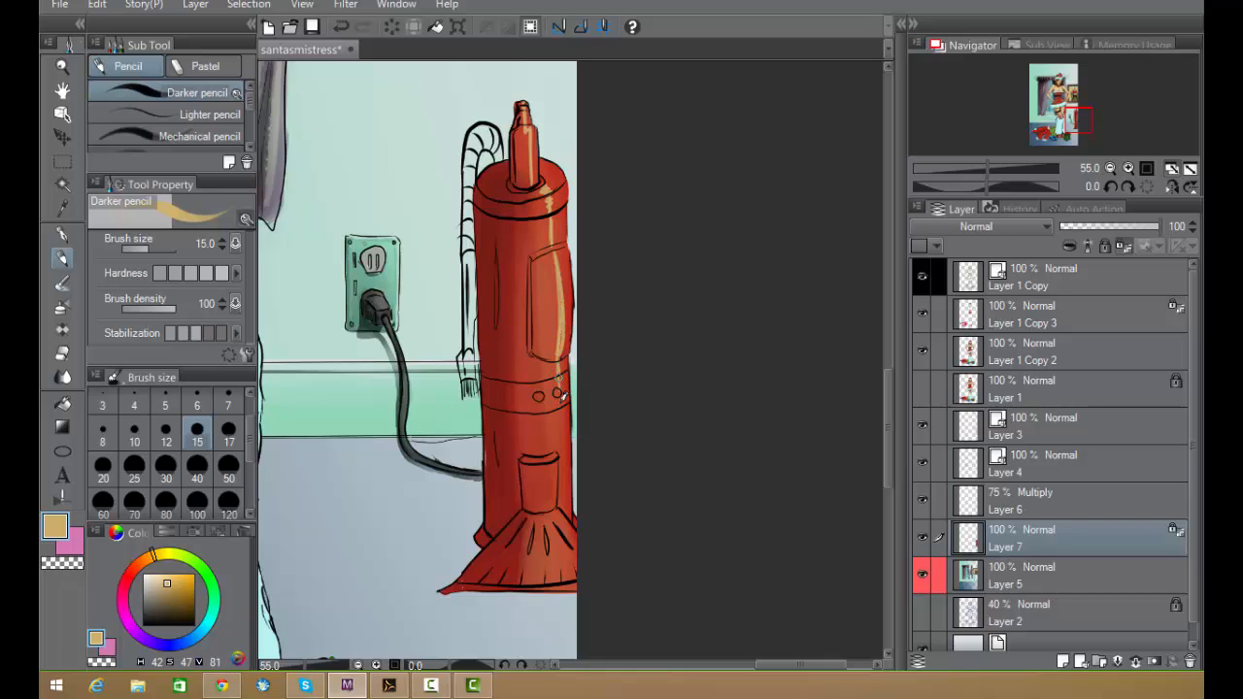
{"action": "left_click_drag", "start_coordinate": [558, 378], "coordinate": [562, 457]}
{"action": "mouse_move", "coordinate": [562, 411]}
{"action": "left_mouse_down"}
{"action": "mouse_move", "coordinate": [564, 503]}
{"action": "mouse_move", "coordinate": [550, 466]}
{"action": "left_mouse_up"}
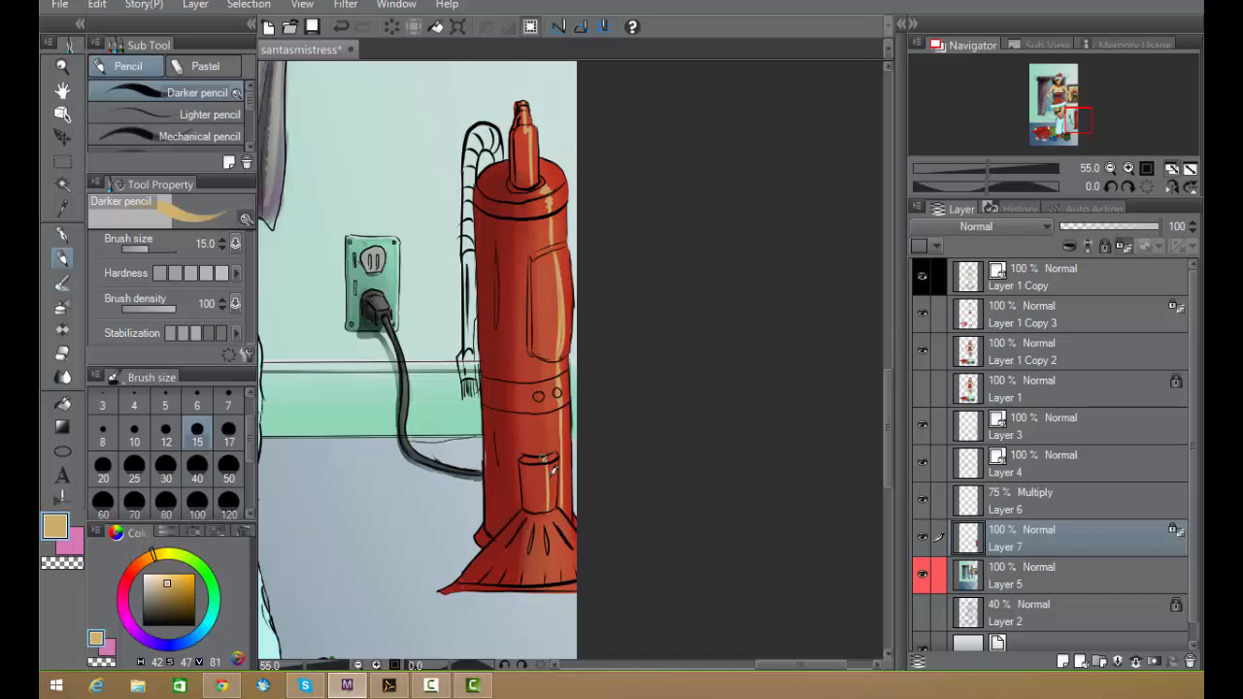
{"action": "left_click_drag", "start_coordinate": [550, 515], "coordinate": [565, 571]}
- Break up the tan highlights on the vacuum cleaner with orange-red tones sampled from its surface
{"action": "scroll", "coordinate": [586, 316], "scroll_direction": "up", "scroll_amount": 2}
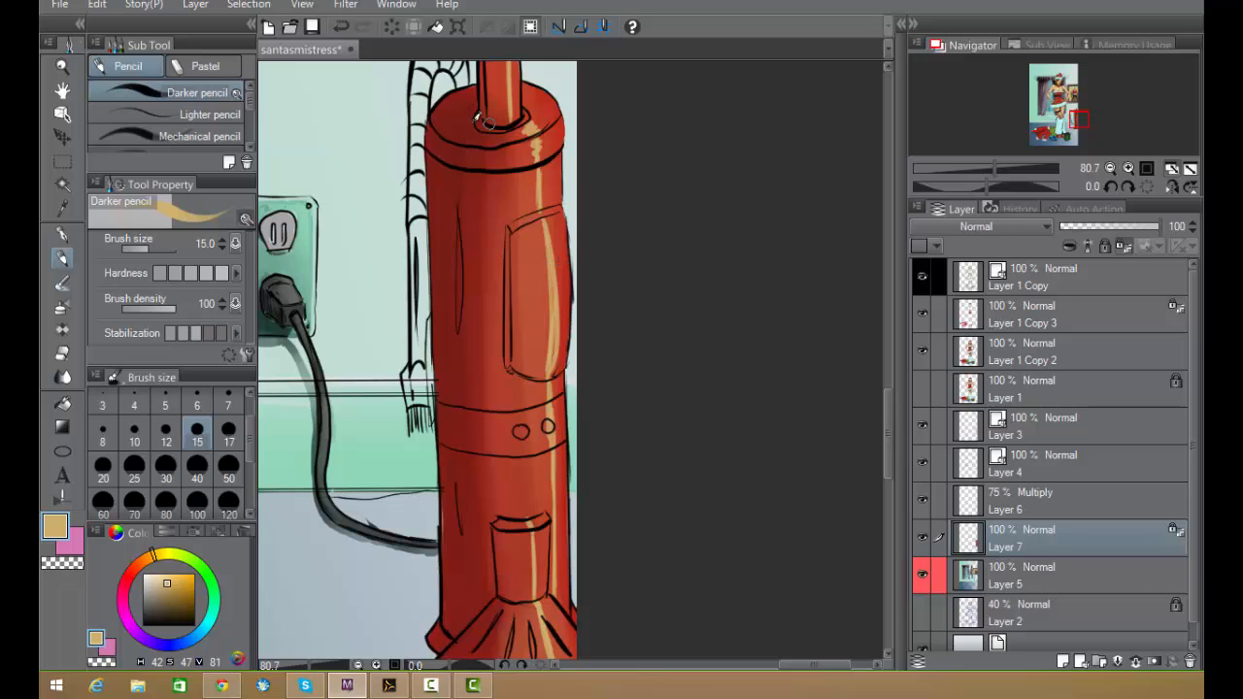
{"action": "left_click", "coordinate": [542, 173], "text": "alt"}
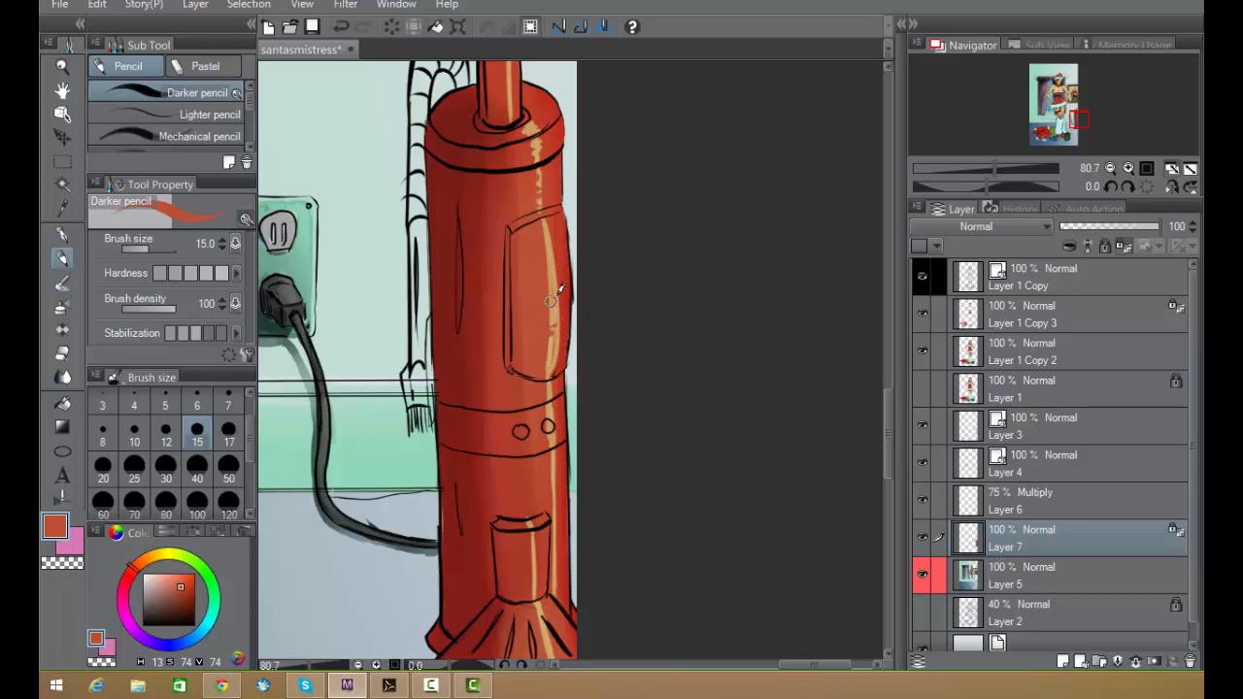
{"action": "scroll", "coordinate": [743, 388], "scroll_direction": "down", "scroll_amount": 2}
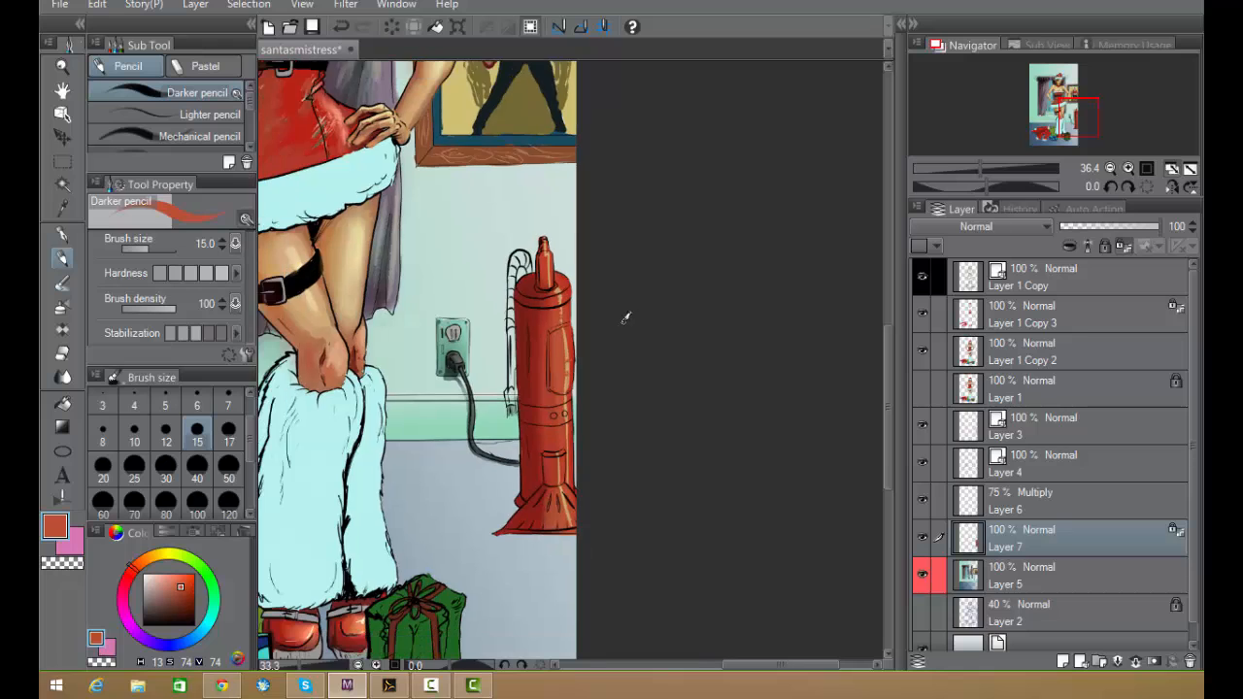
{"action": "scroll", "coordinate": [629, 312], "scroll_direction": "up", "scroll_amount": 2}
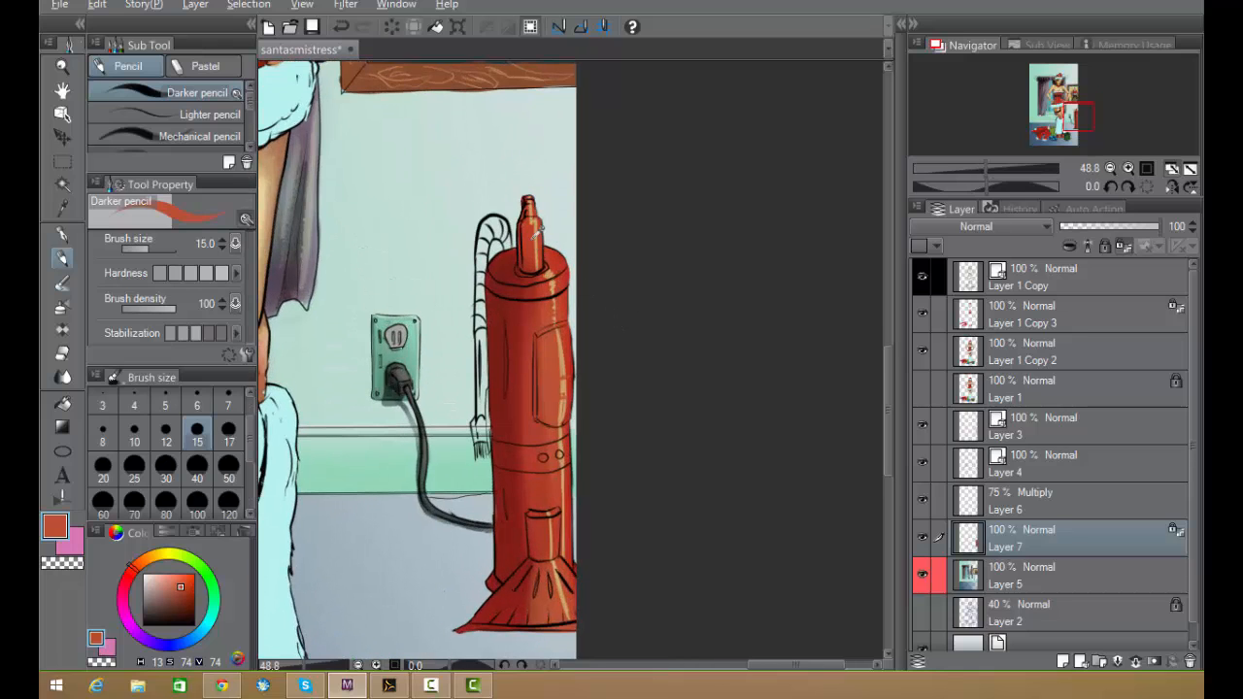
{"action": "left_click", "coordinate": [534, 231], "text": "alt"}
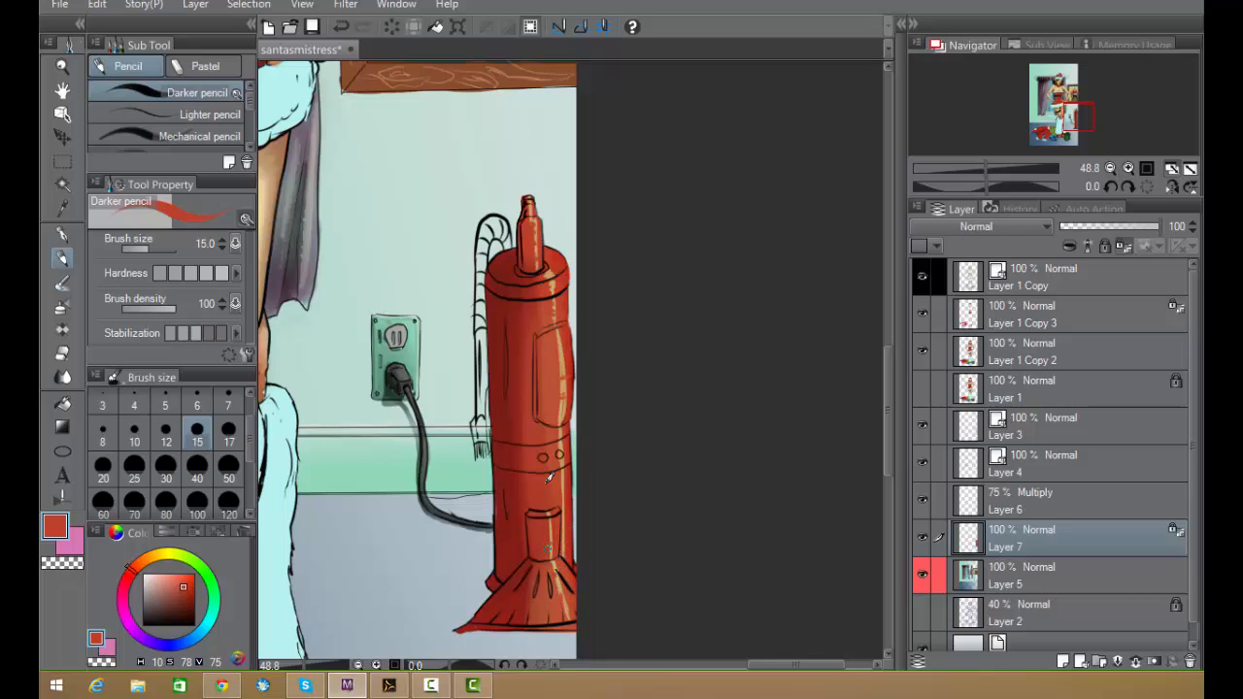
{"action": "scroll", "coordinate": [735, 363], "scroll_direction": "down", "scroll_amount": 2}
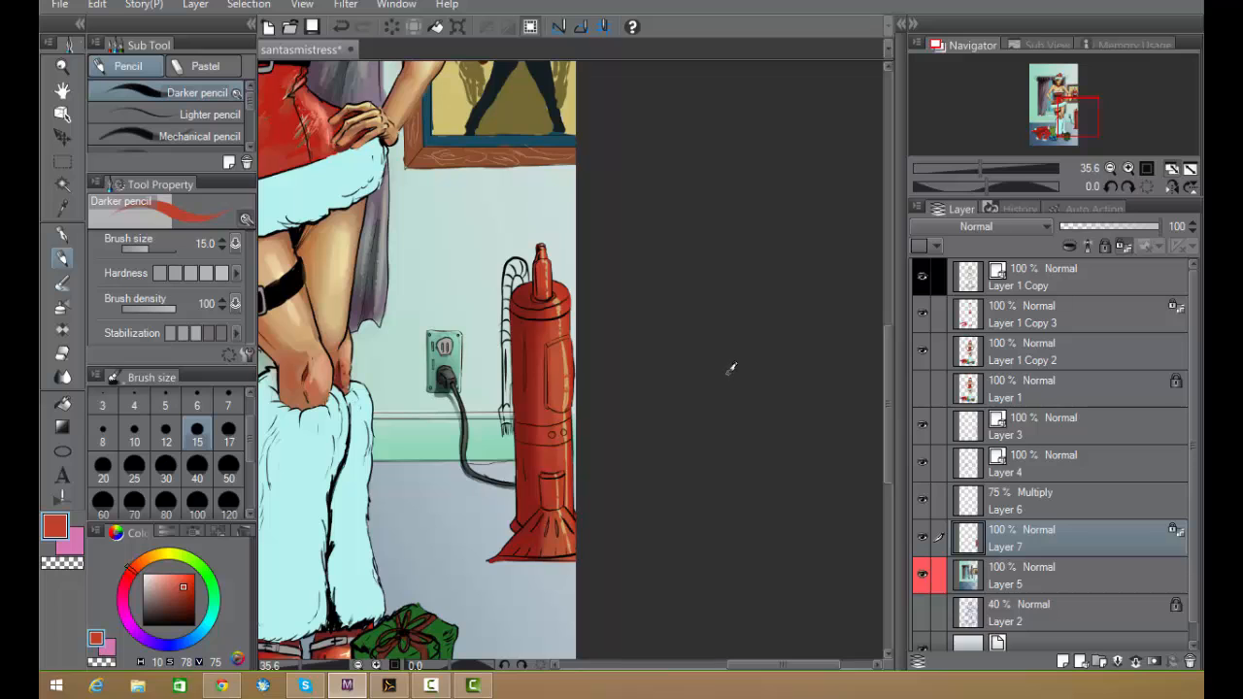
{"action": "scroll", "coordinate": [730, 369], "scroll_direction": "up", "scroll_amount": 2}
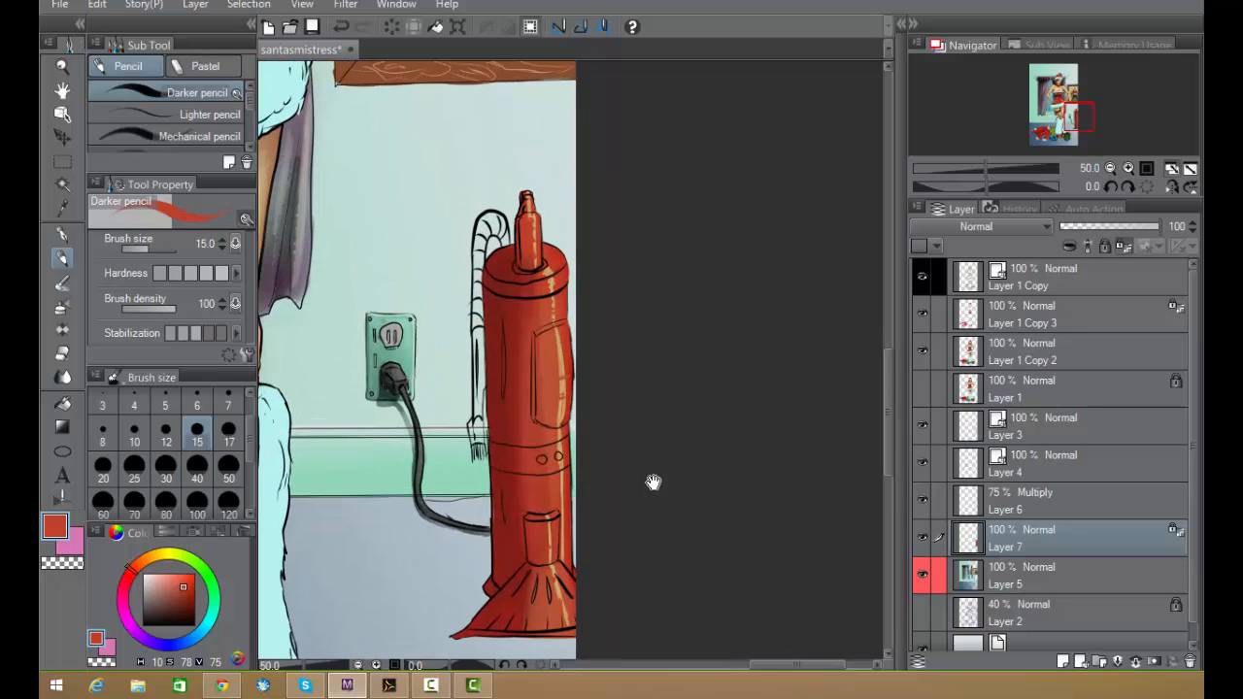
{"action": "left_click_drag", "start_coordinate": [651, 486], "coordinate": [633, 421]}
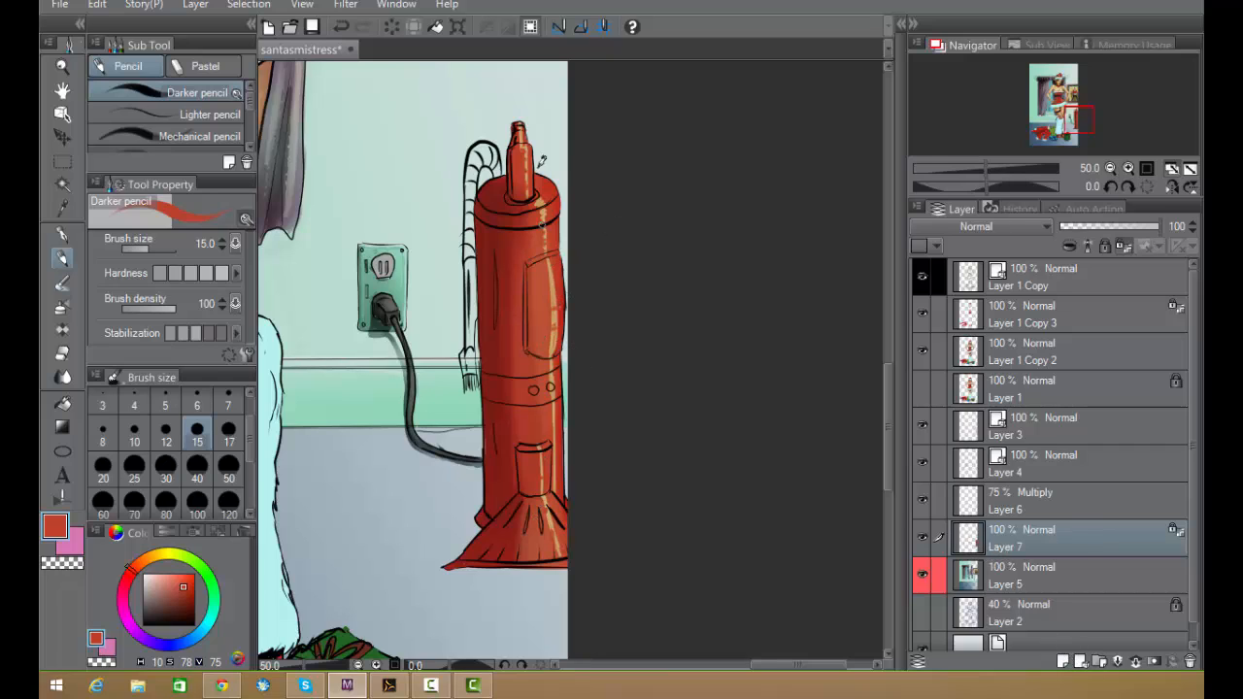
{"action": "left_click_drag", "start_coordinate": [349, 365], "coordinate": [586, 305]}
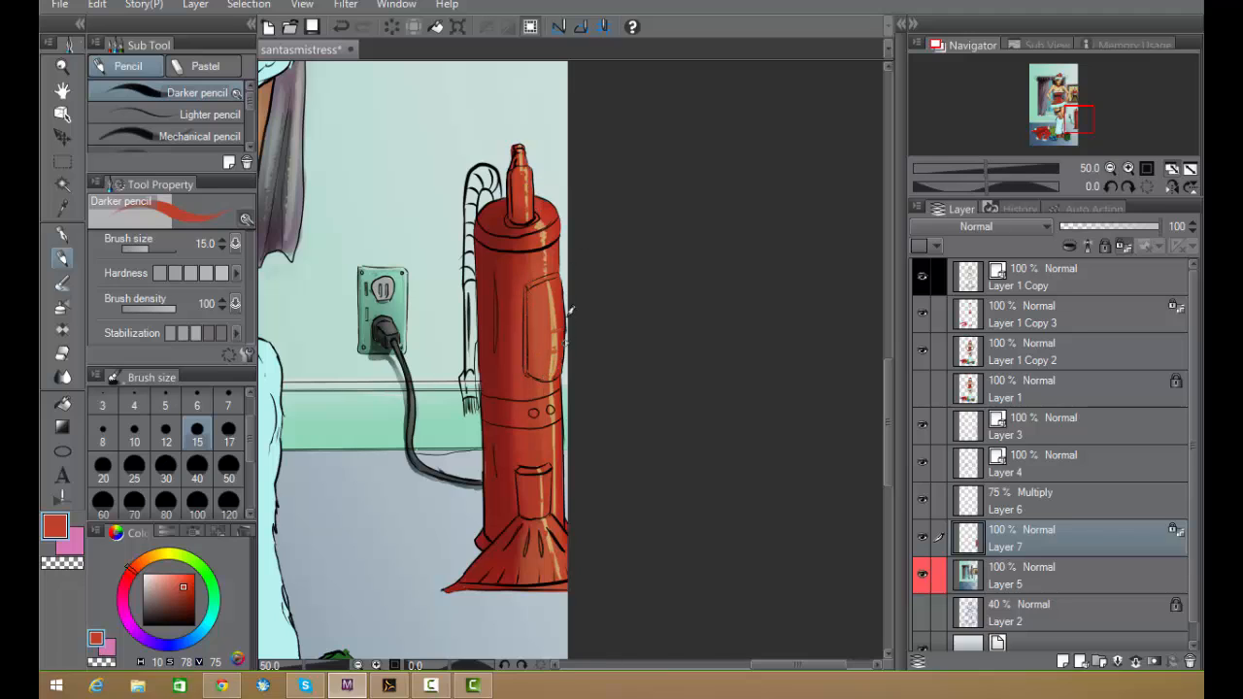
{"action": "key", "text": "m"}
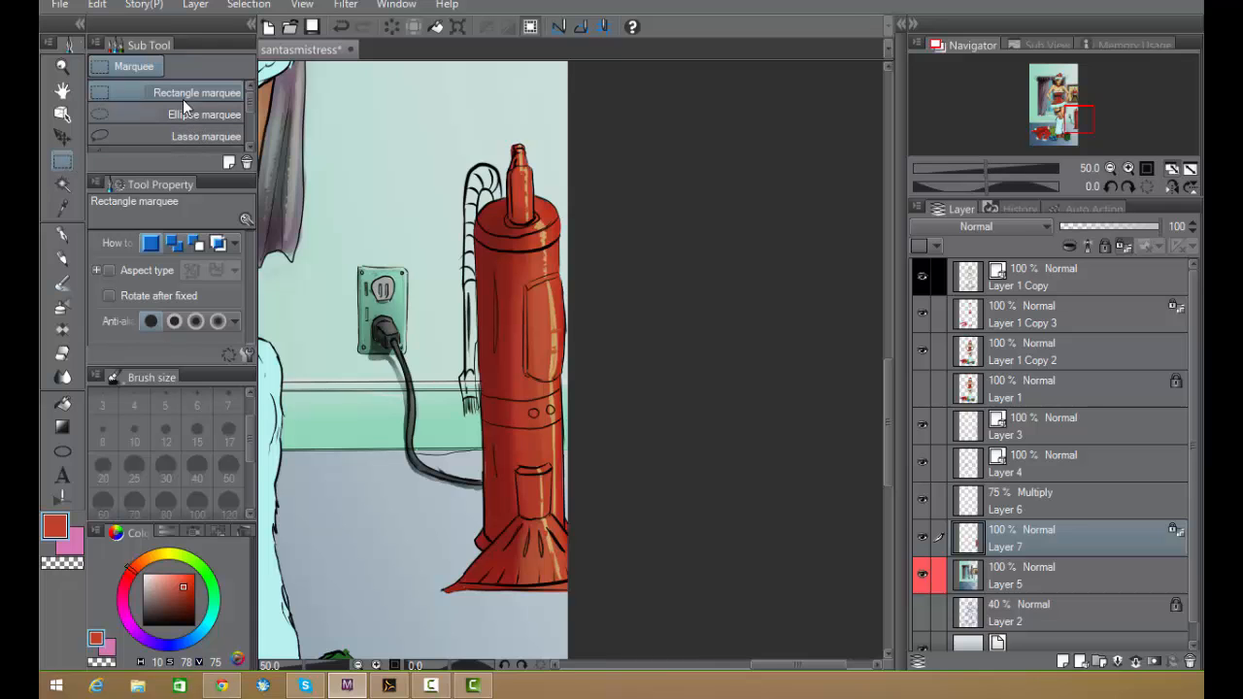
{"action": "left_click", "coordinate": [205, 136]}
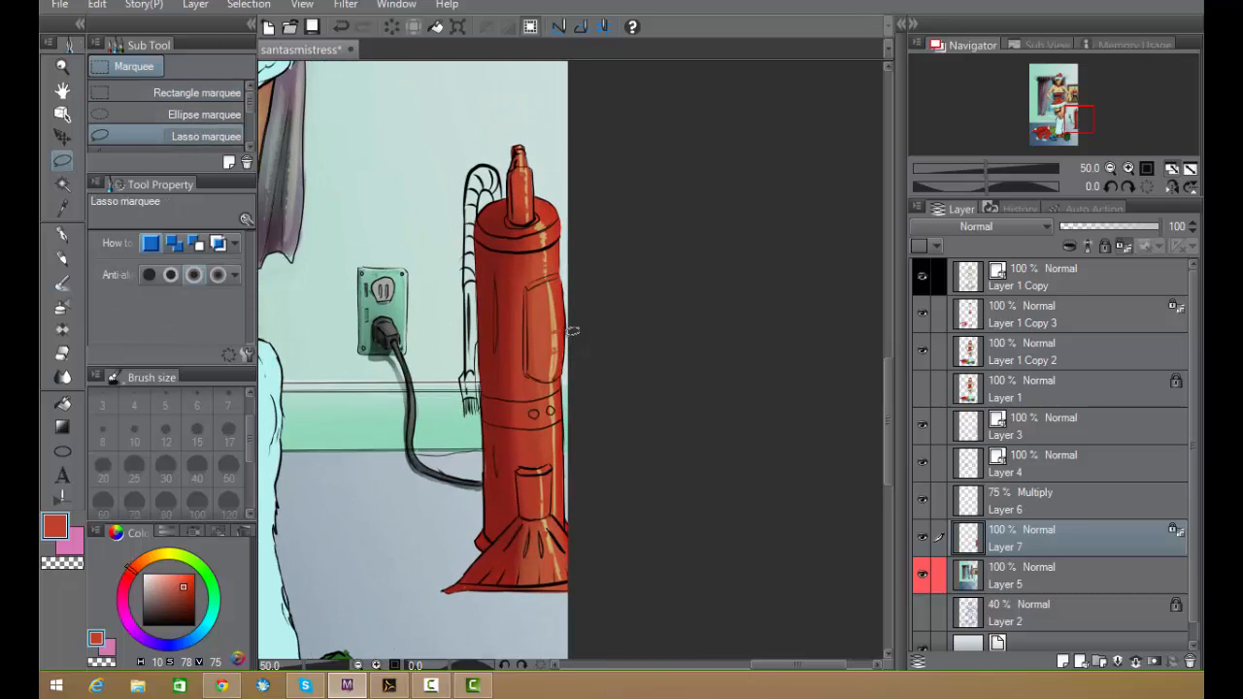
{"action": "scroll", "coordinate": [554, 241], "scroll_direction": "up", "scroll_amount": 4}
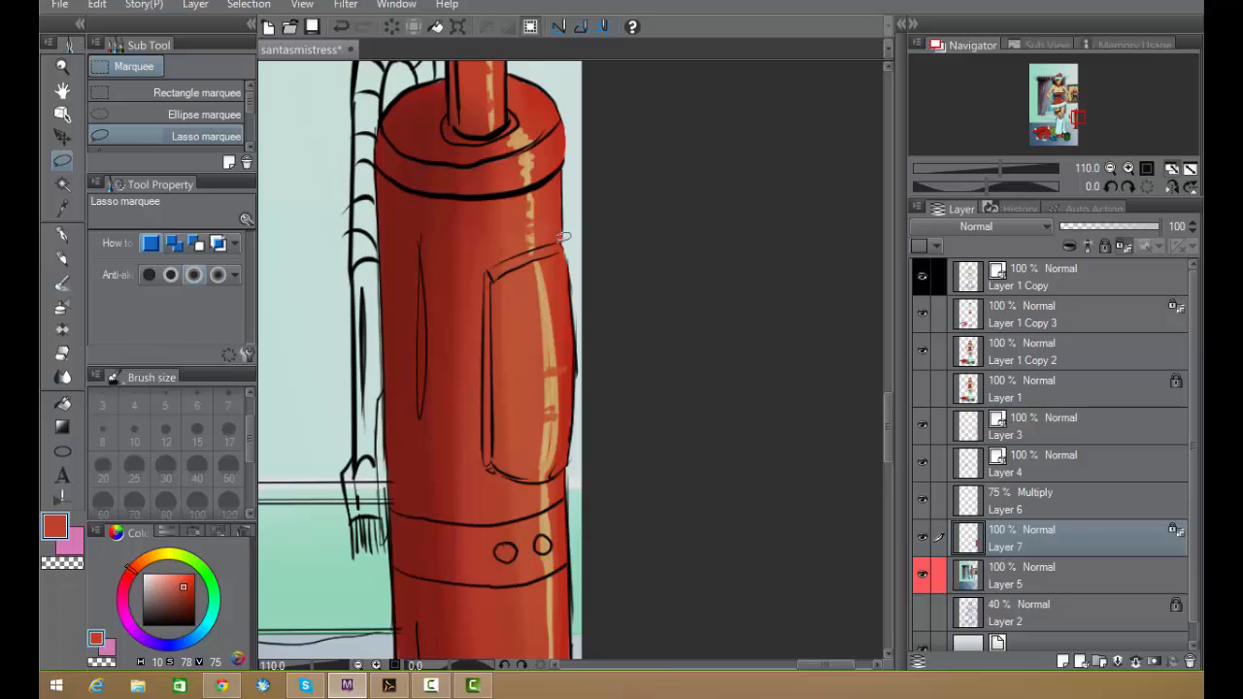
{"action": "mouse_move", "coordinate": [500, 259]}
{"action": "left_mouse_down"}
{"action": "mouse_move", "coordinate": [526, 233]}
{"action": "mouse_move", "coordinate": [560, 237]}
{"action": "left_mouse_up"}
{"action": "key", "text": "ctrl+d"}
- Select the vacuum cleaner's raised side panel by tracing its outline with the Polyline marquee
{"action": "scroll", "coordinate": [233, 115], "scroll_direction": "down", "scroll_amount": 2}
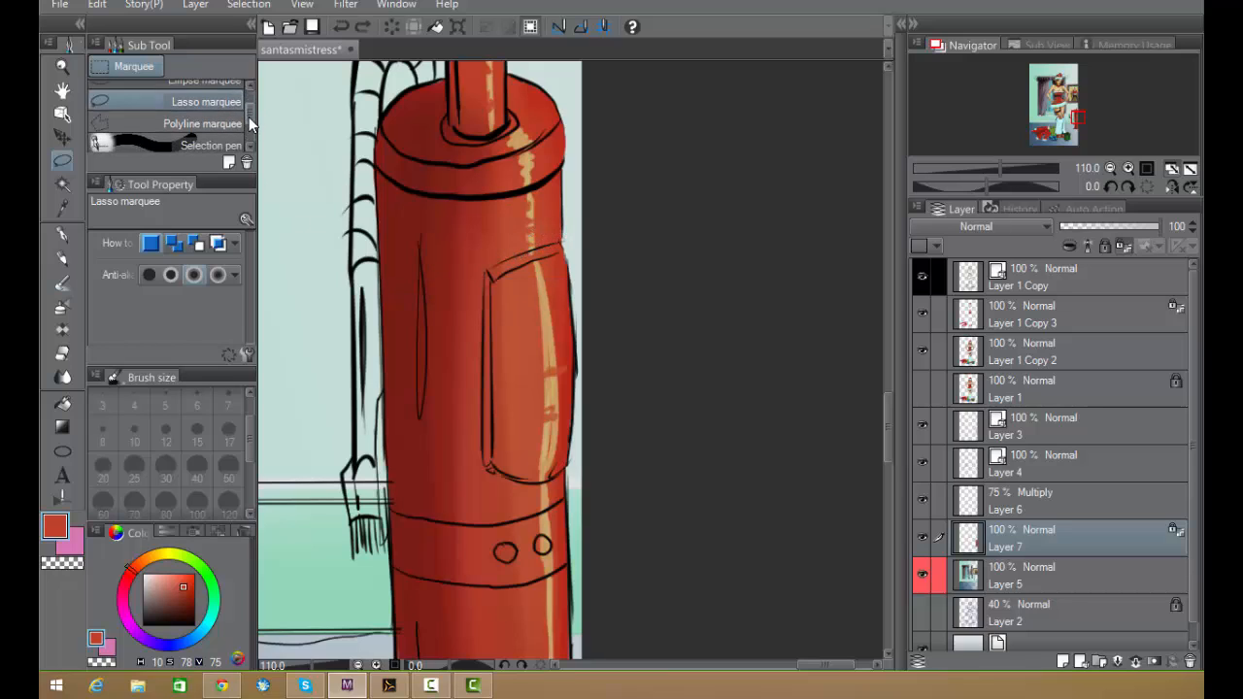
{"action": "left_click", "coordinate": [229, 109]}
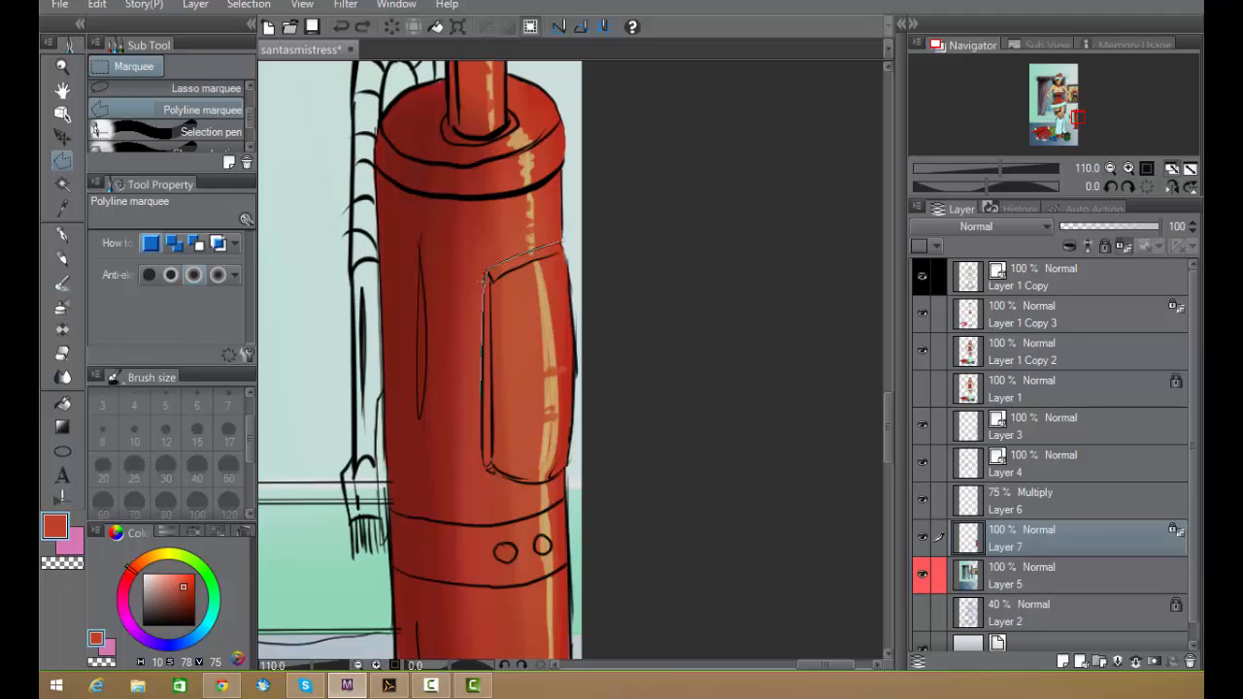
{"action": "left_click", "coordinate": [489, 467]}
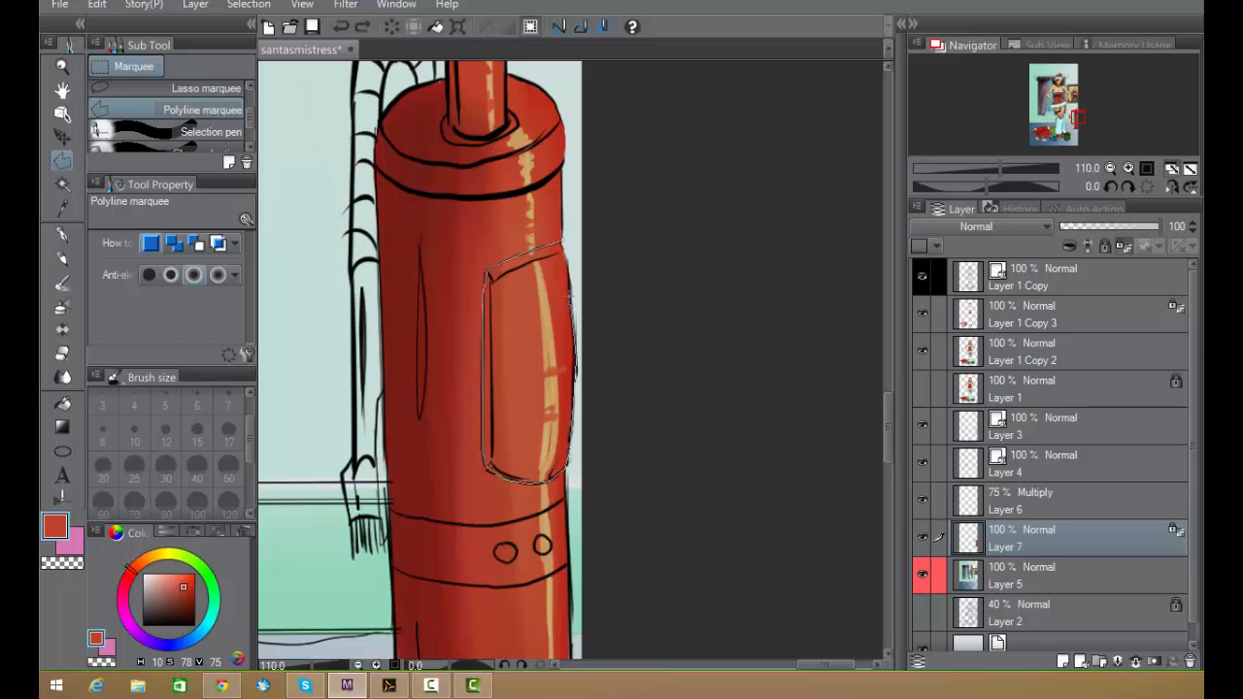
{"action": "left_click", "coordinate": [562, 241]}
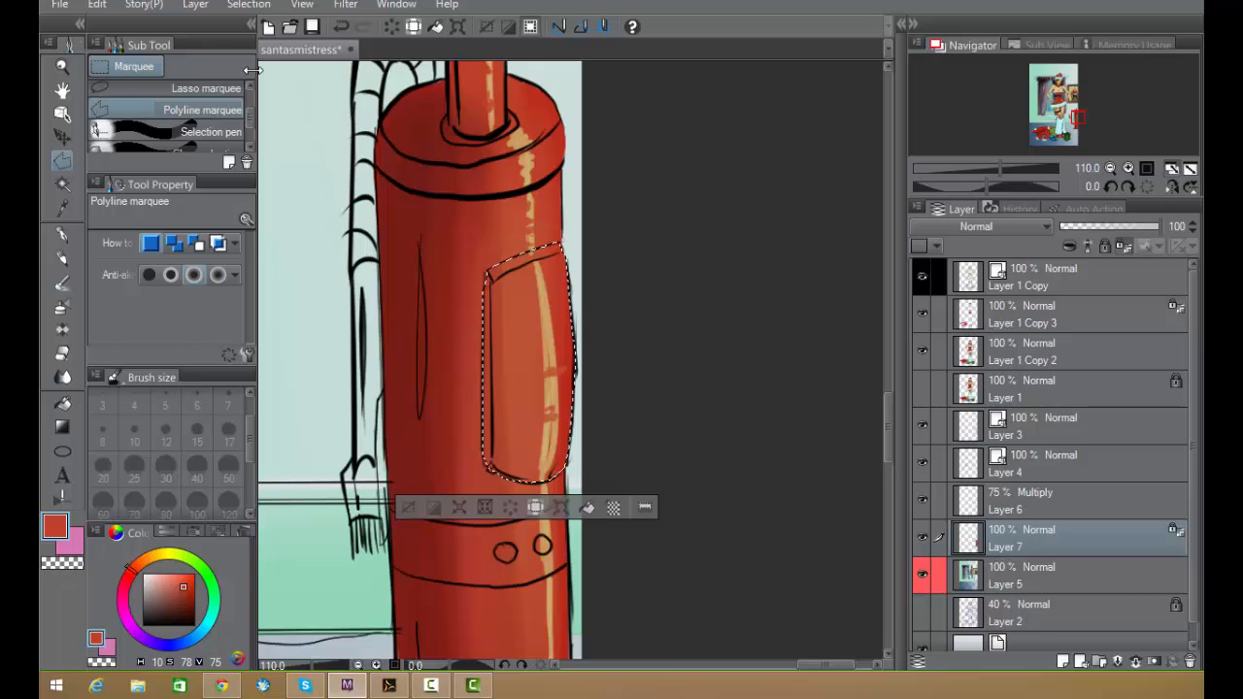
- Recolor the selected side panel pale lavender with hue -129, saturation -85 and luminosity 62, and clear the selection
{"action": "left_click", "coordinate": [109, 4]}
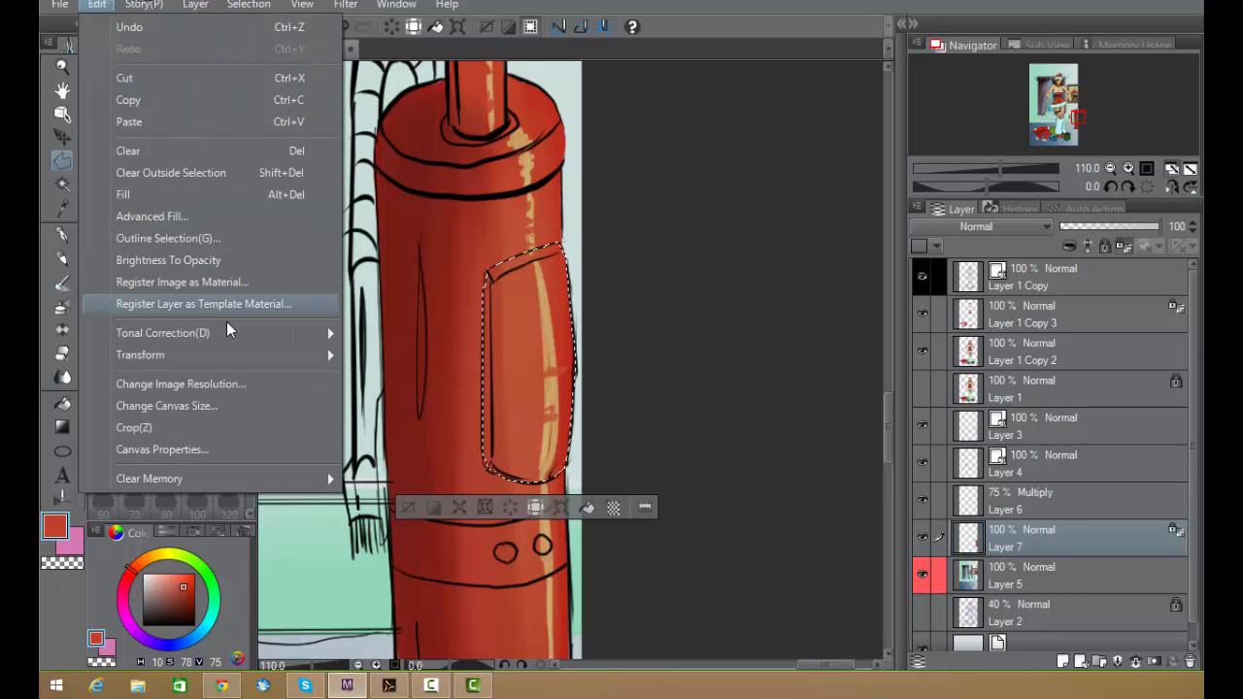
{"action": "mouse_move", "coordinate": [228, 334]}
{"action": "left_click", "coordinate": [436, 359]}
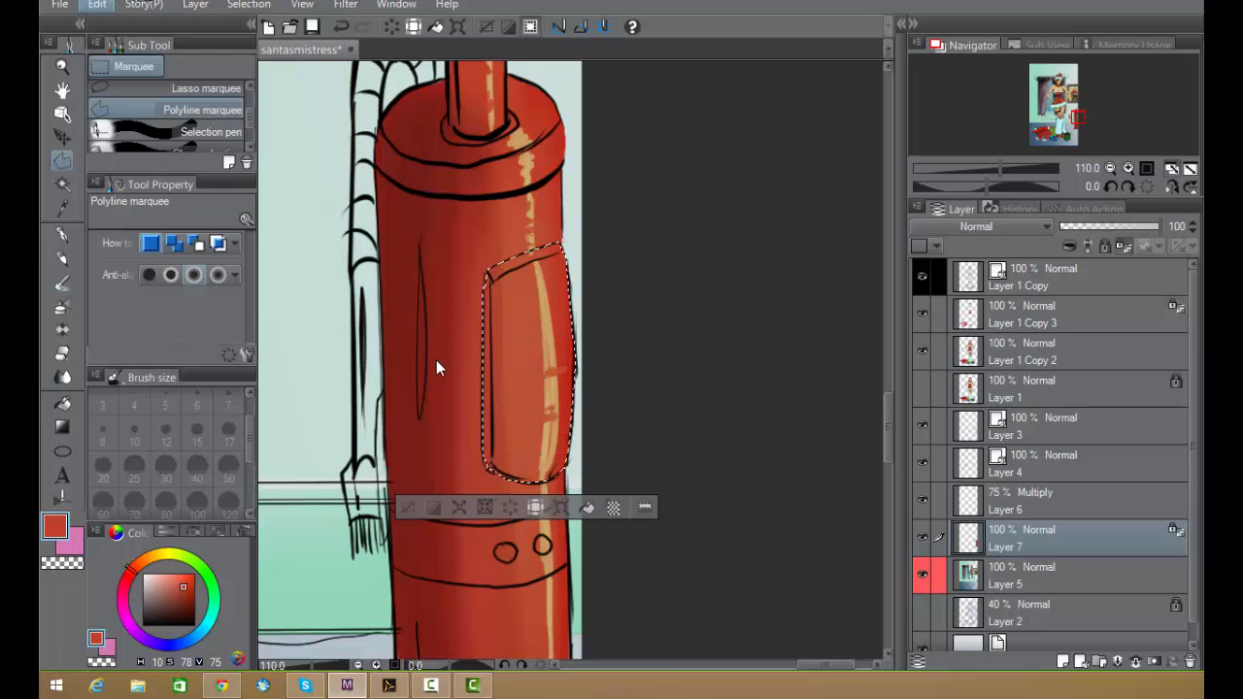
{"action": "left_click_drag", "start_coordinate": [583, 66], "coordinate": [884, 145]}
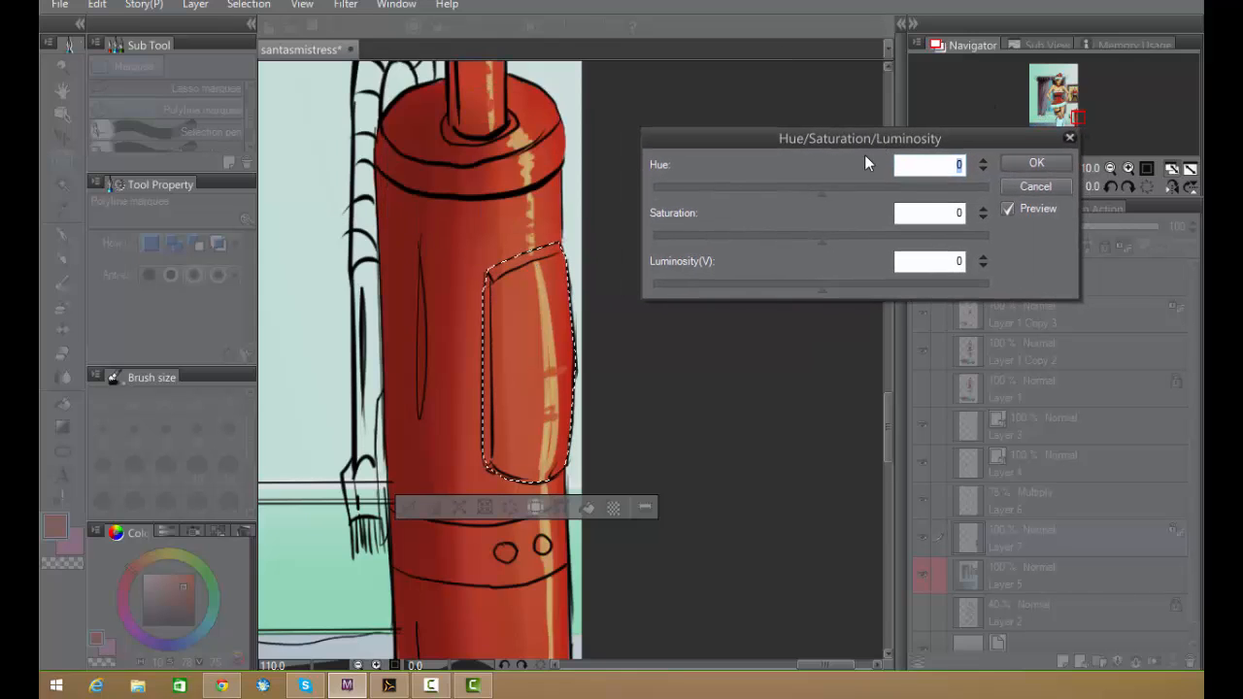
{"action": "left_click_drag", "start_coordinate": [820, 283], "coordinate": [748, 244]}
{"action": "left_click", "coordinate": [824, 239]}
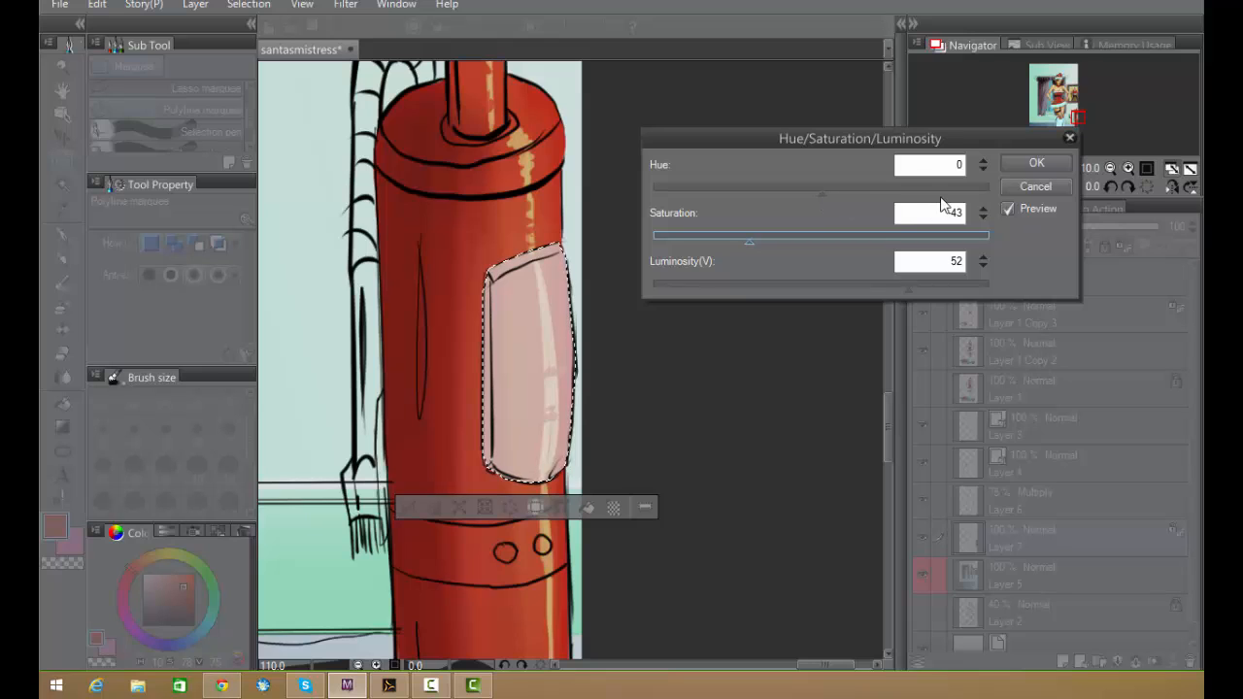
{"action": "left_click", "coordinate": [823, 191]}
{"action": "left_click_drag", "start_coordinate": [822, 193], "coordinate": [701, 193]}
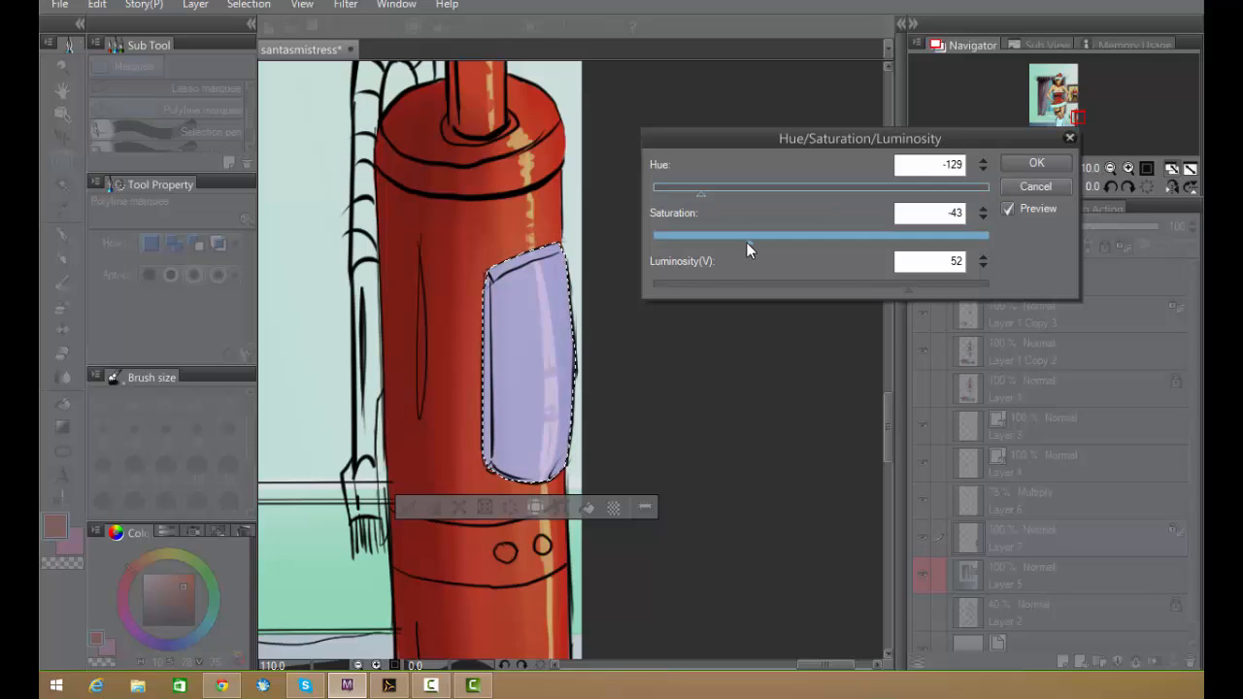
{"action": "left_click_drag", "start_coordinate": [747, 243], "coordinate": [677, 241]}
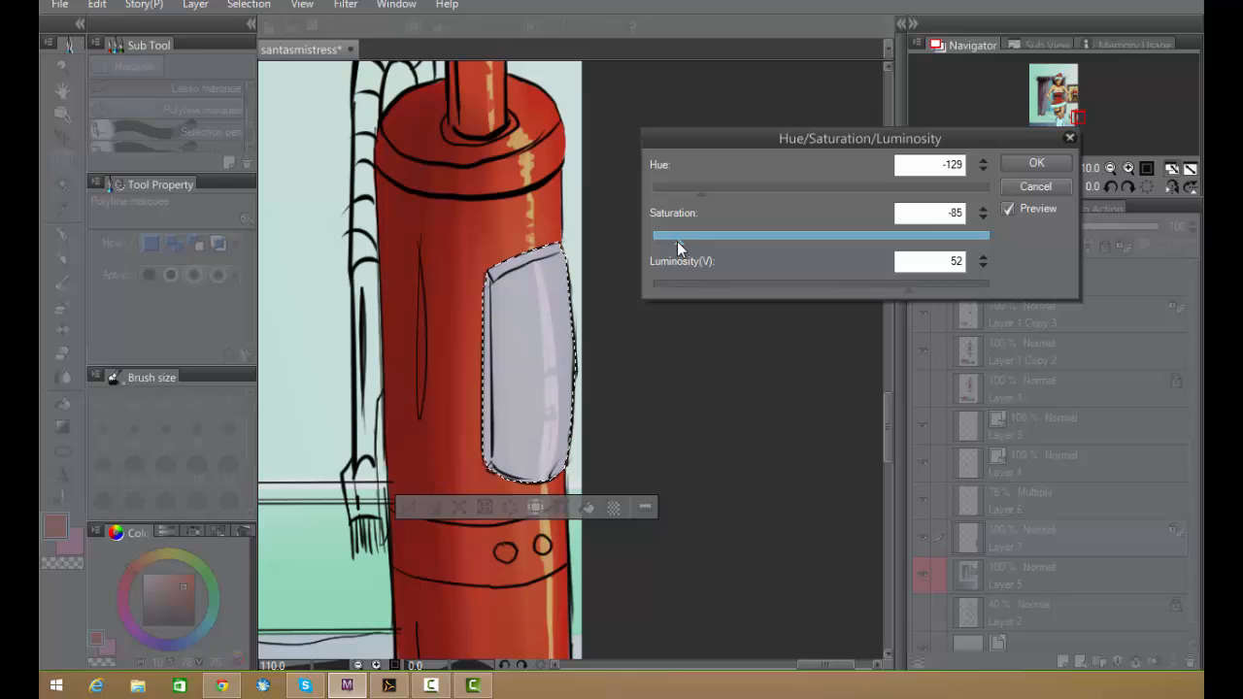
{"action": "left_click_drag", "start_coordinate": [919, 290], "coordinate": [927, 290]}
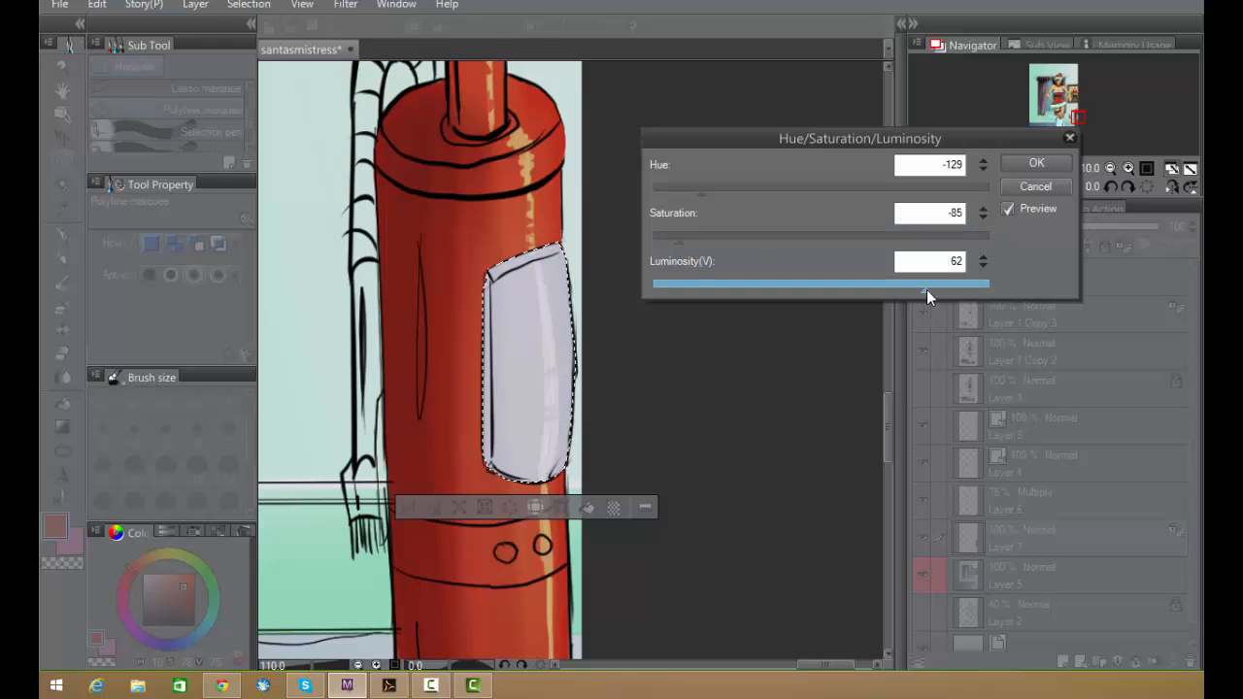
{"action": "left_click", "coordinate": [1036, 165]}
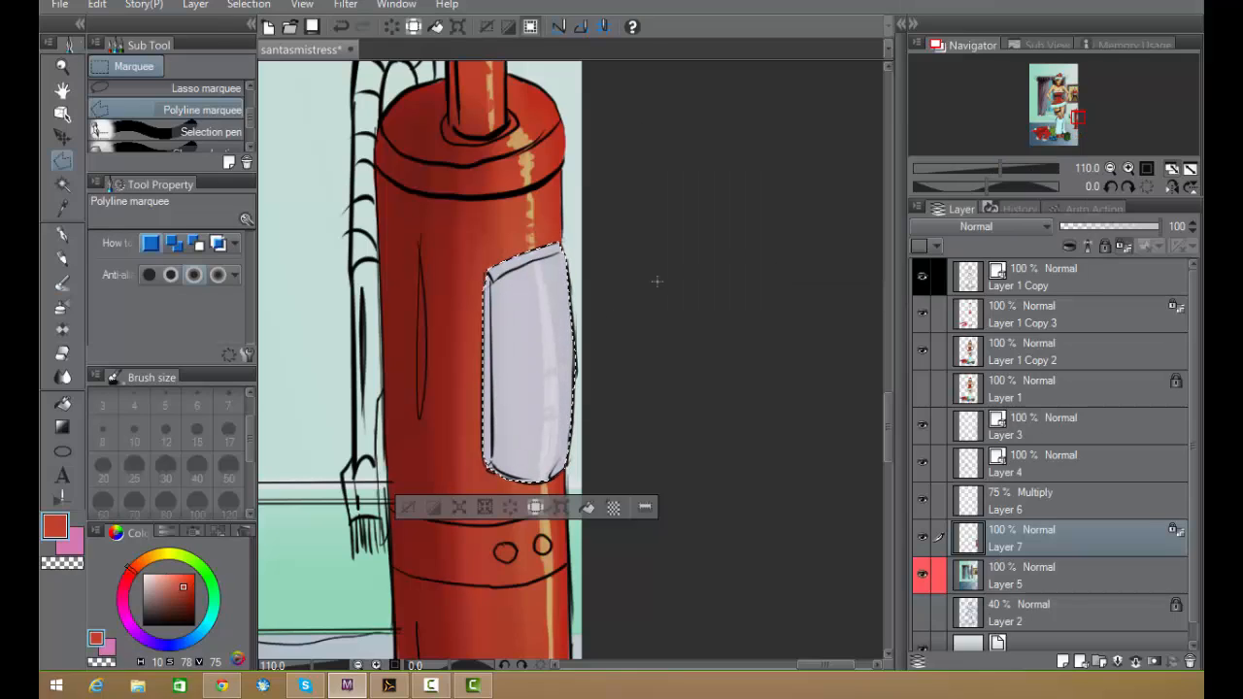
{"action": "key", "text": "ctrl+d"}
{"action": "scroll", "coordinate": [606, 291], "scroll_direction": "down", "scroll_amount": 5}
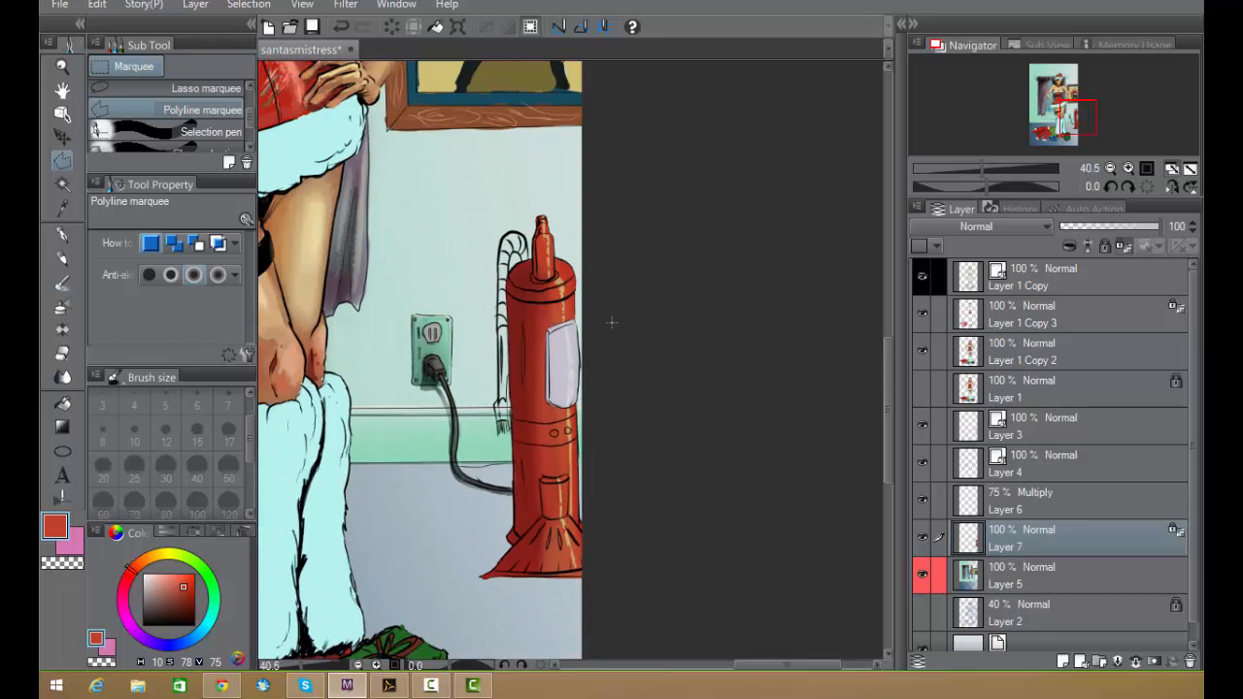
{"action": "scroll", "coordinate": [610, 324], "scroll_direction": "up", "scroll_amount": 5}
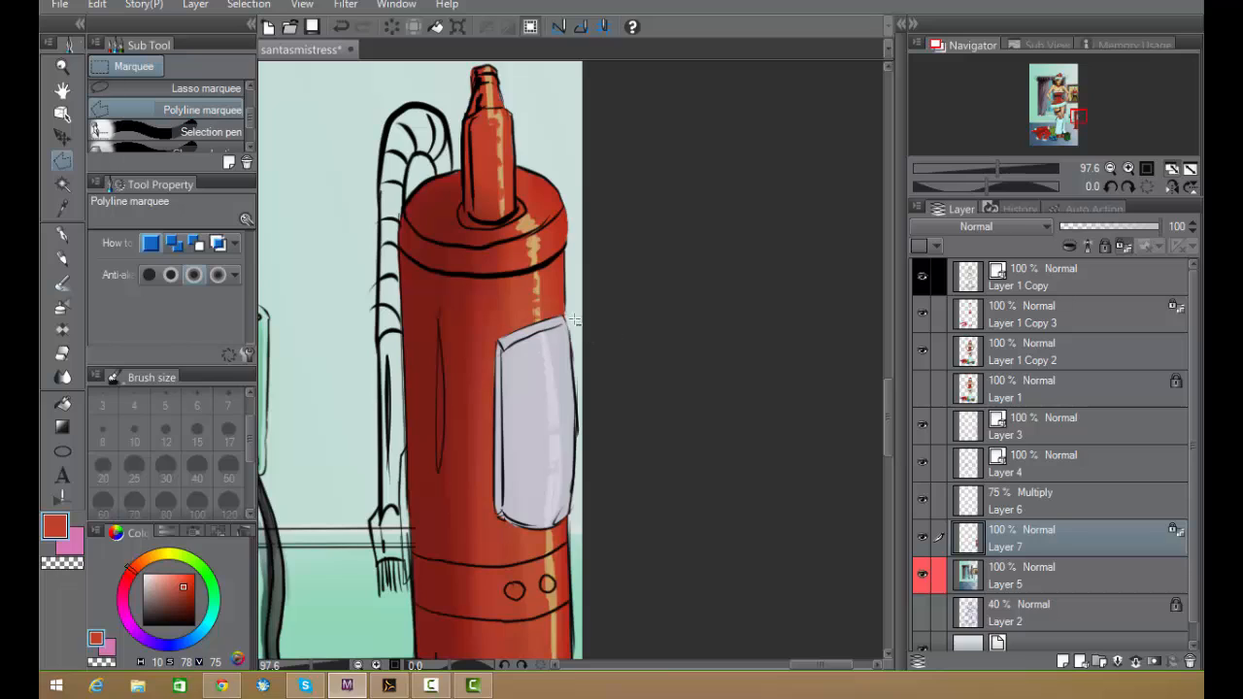
{"action": "left_click", "coordinate": [575, 318]}
{"action": "double_click", "coordinate": [667, 293]}
{"action": "left_click", "coordinate": [460, 343]}
{"action": "key", "text": "ctrl+z"}
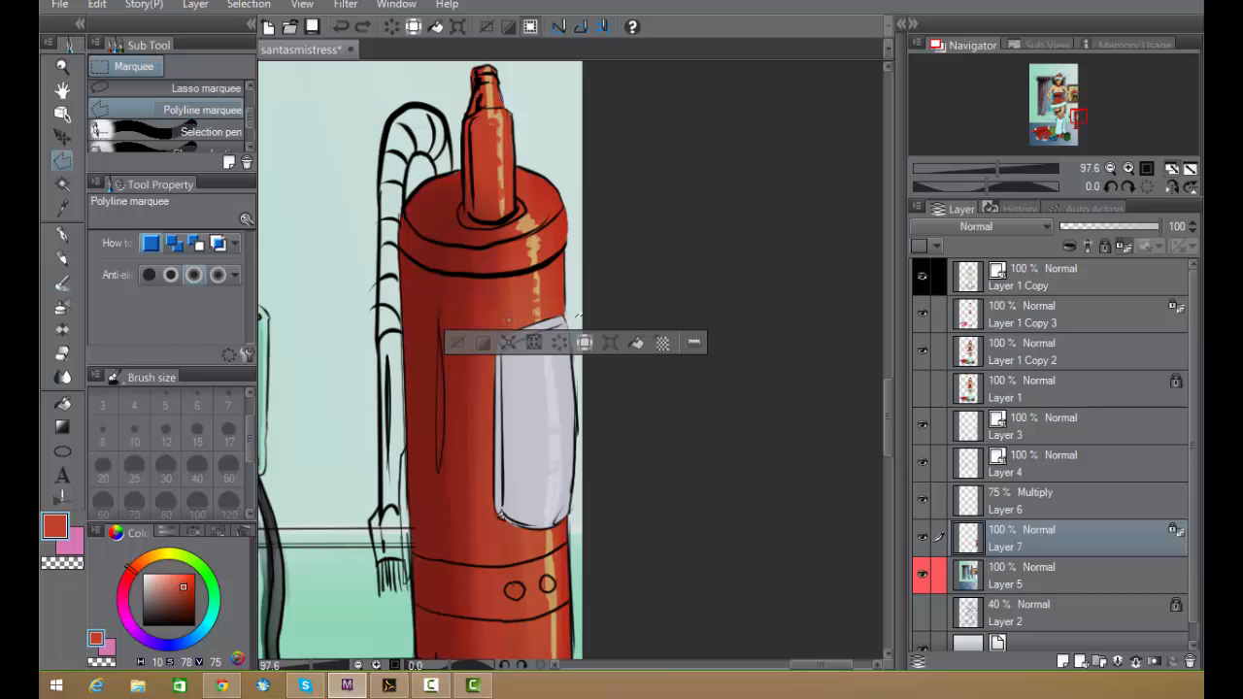
{"action": "left_click", "coordinate": [462, 342]}
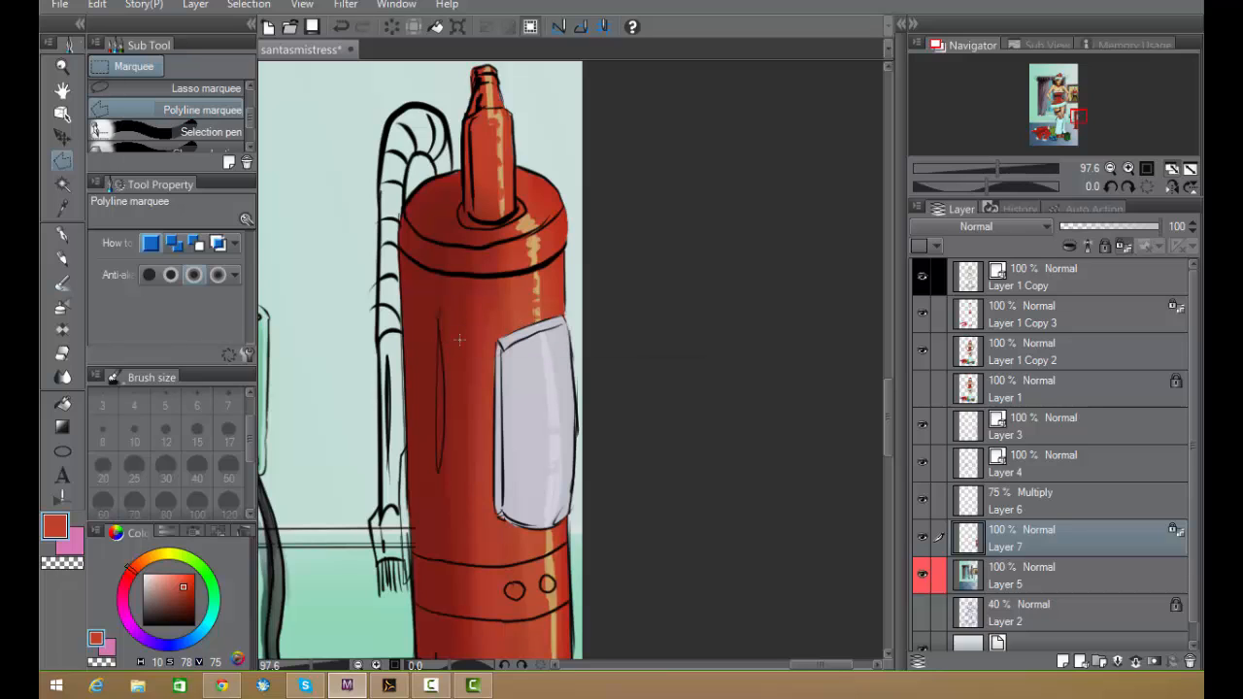
{"action": "left_click", "coordinate": [97, 5]}
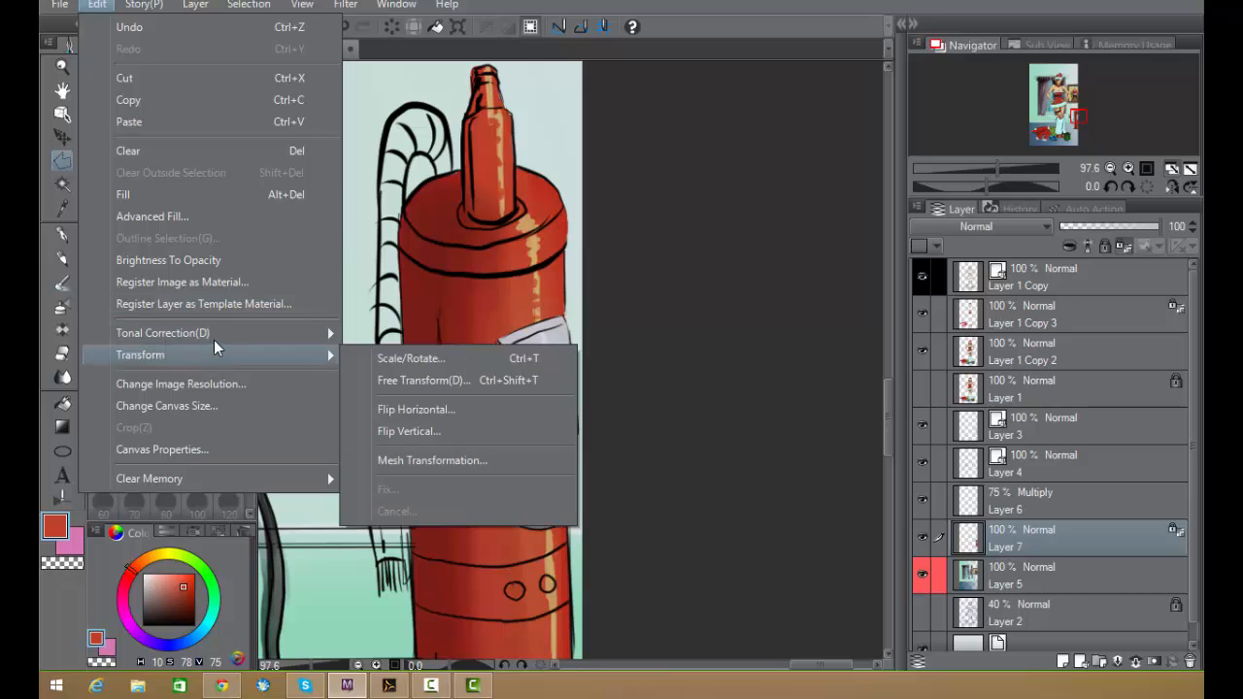
{"action": "mouse_move", "coordinate": [230, 339]}
{"action": "left_click", "coordinate": [421, 361]}
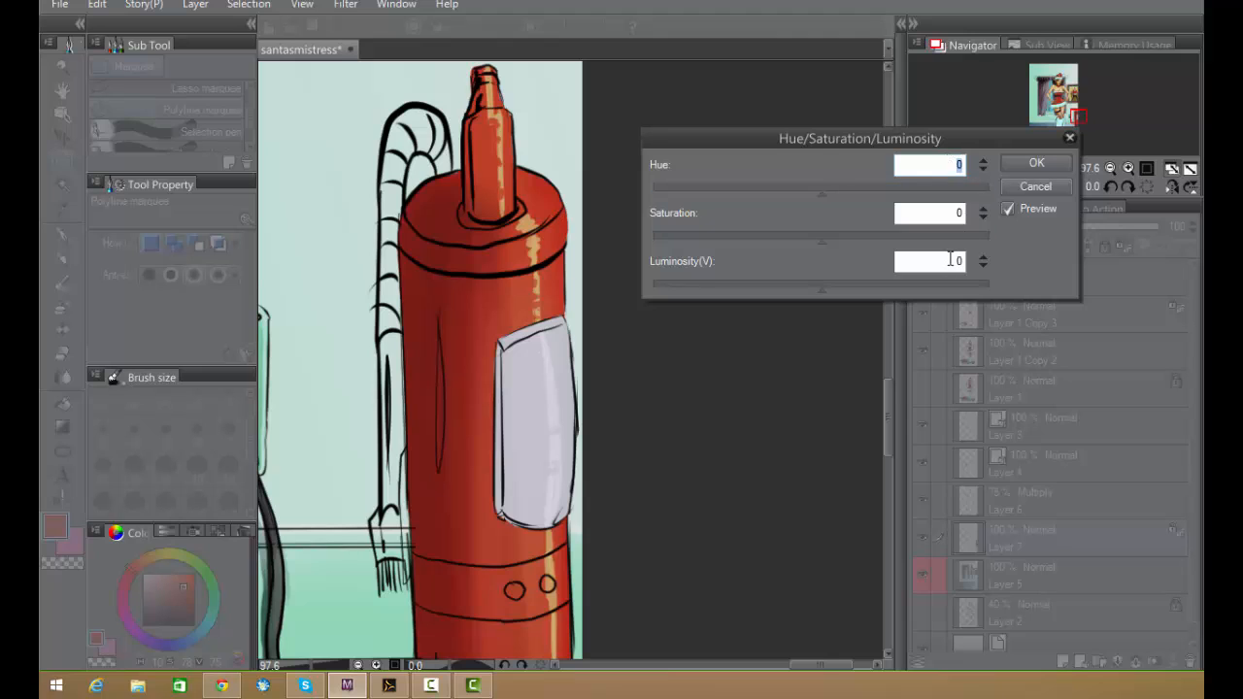
{"action": "left_click_drag", "start_coordinate": [883, 141], "coordinate": [828, 84]}
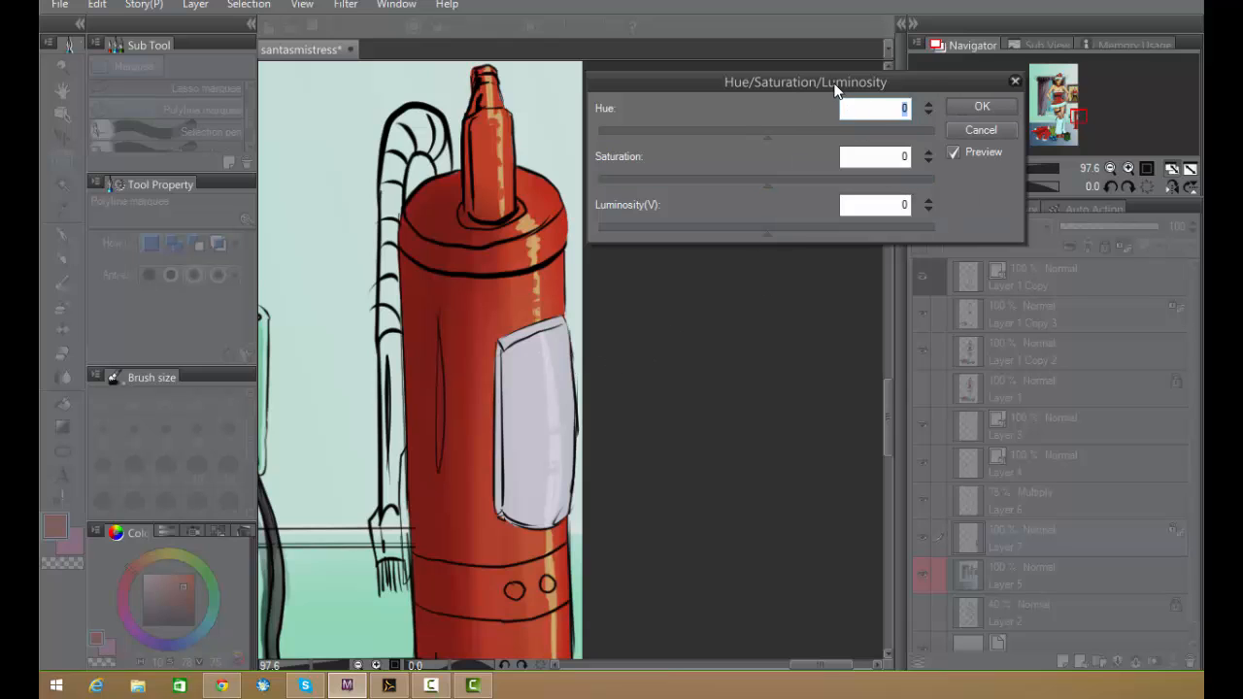
{"action": "left_click_drag", "start_coordinate": [818, 83], "coordinate": [667, 141]}
{"action": "left_click", "coordinate": [830, 142]}
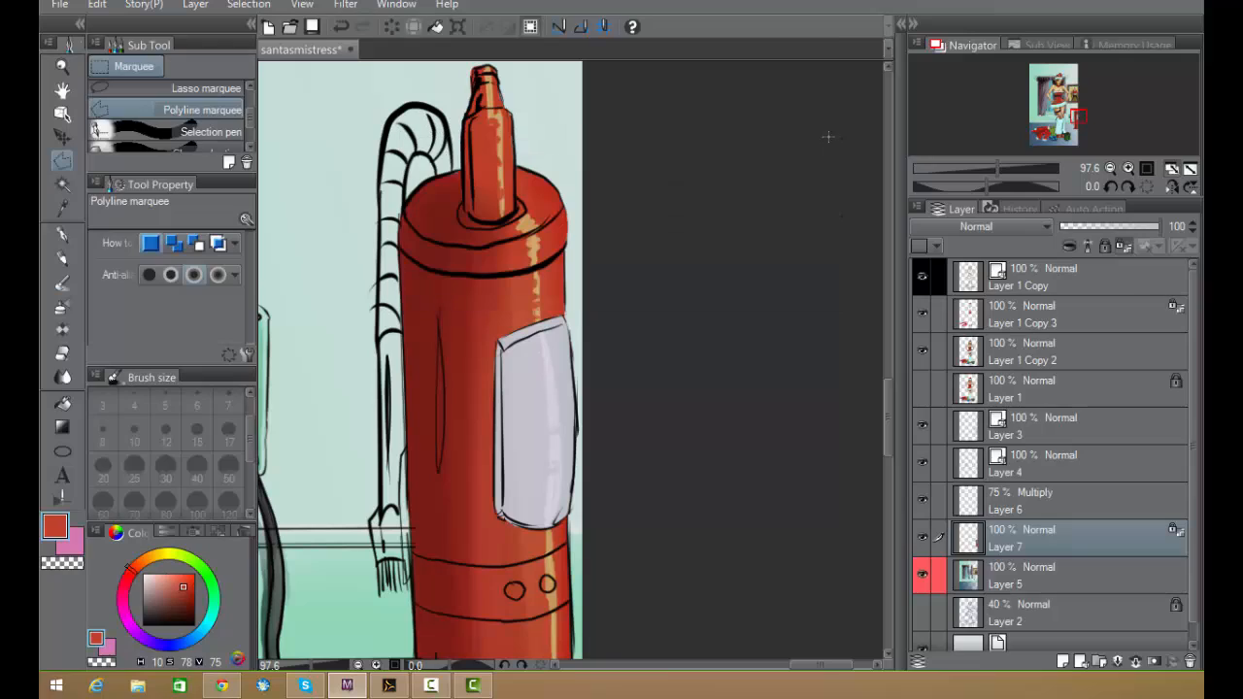
- Undo the side panel's recoloring and add a new auto action to the Default set under its suggested name
{"action": "left_click", "coordinate": [1078, 209]}
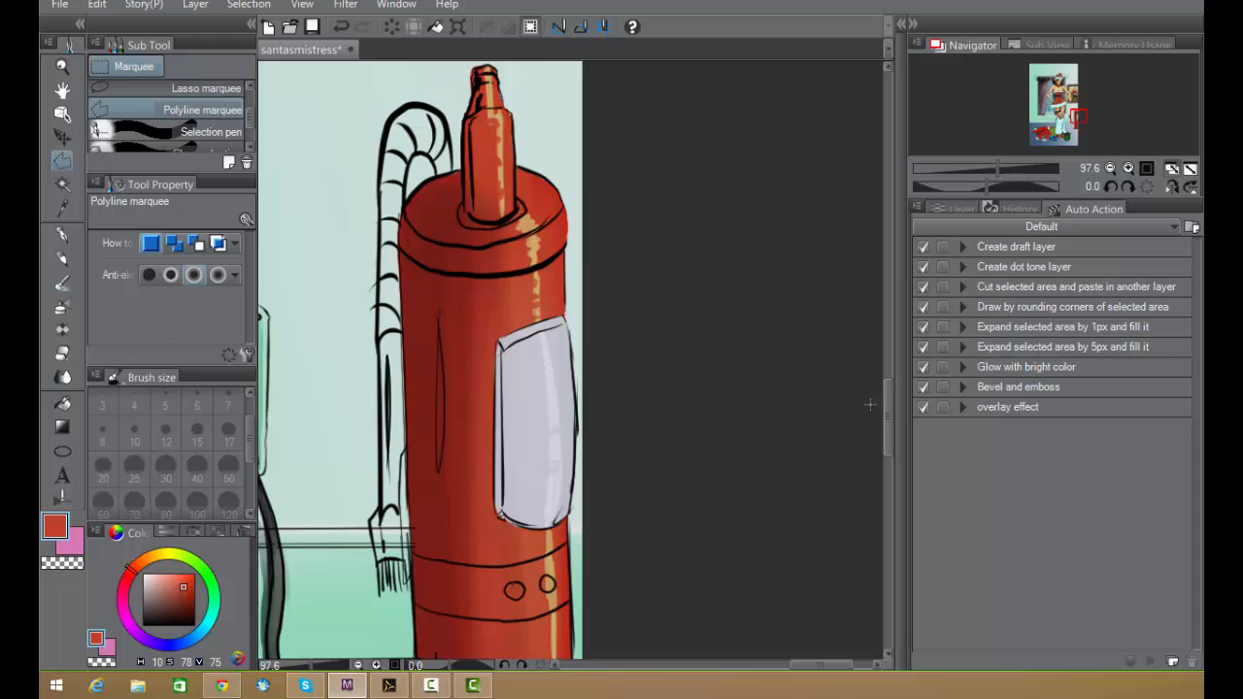
{"action": "left_click_drag", "start_coordinate": [887, 408], "coordinate": [888, 445]}
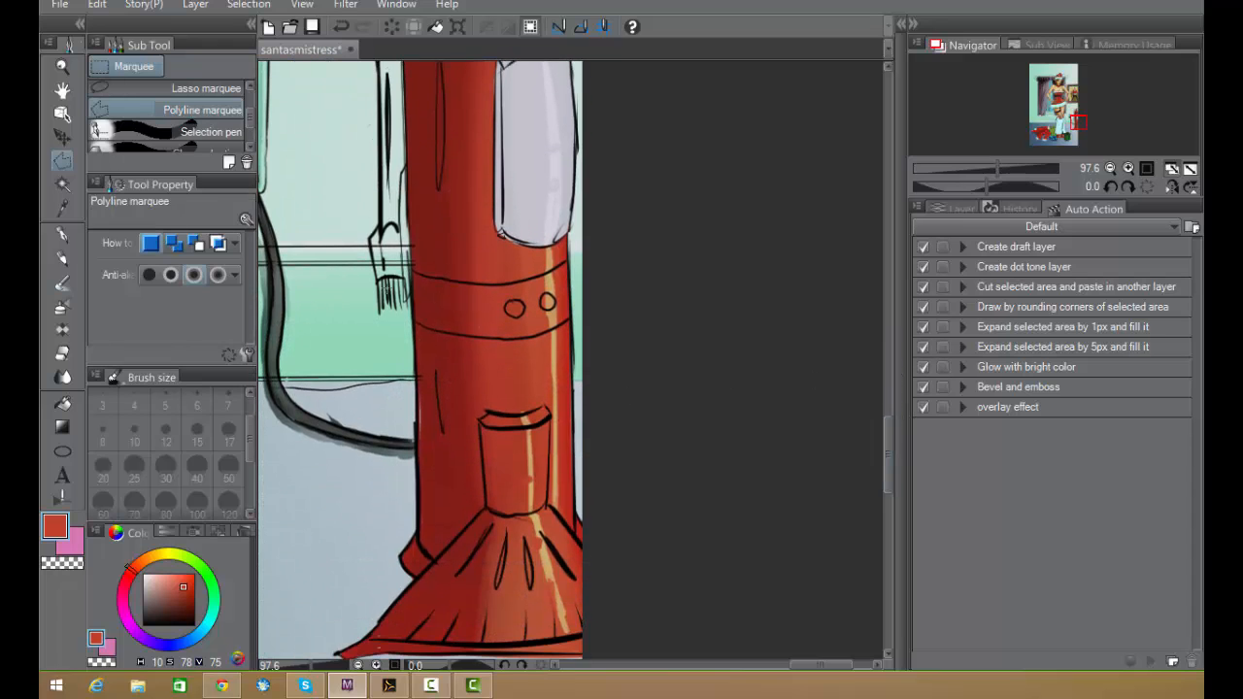
{"action": "left_click_drag", "start_coordinate": [886, 432], "coordinate": [886, 395]}
{"action": "left_click", "coordinate": [663, 333]}
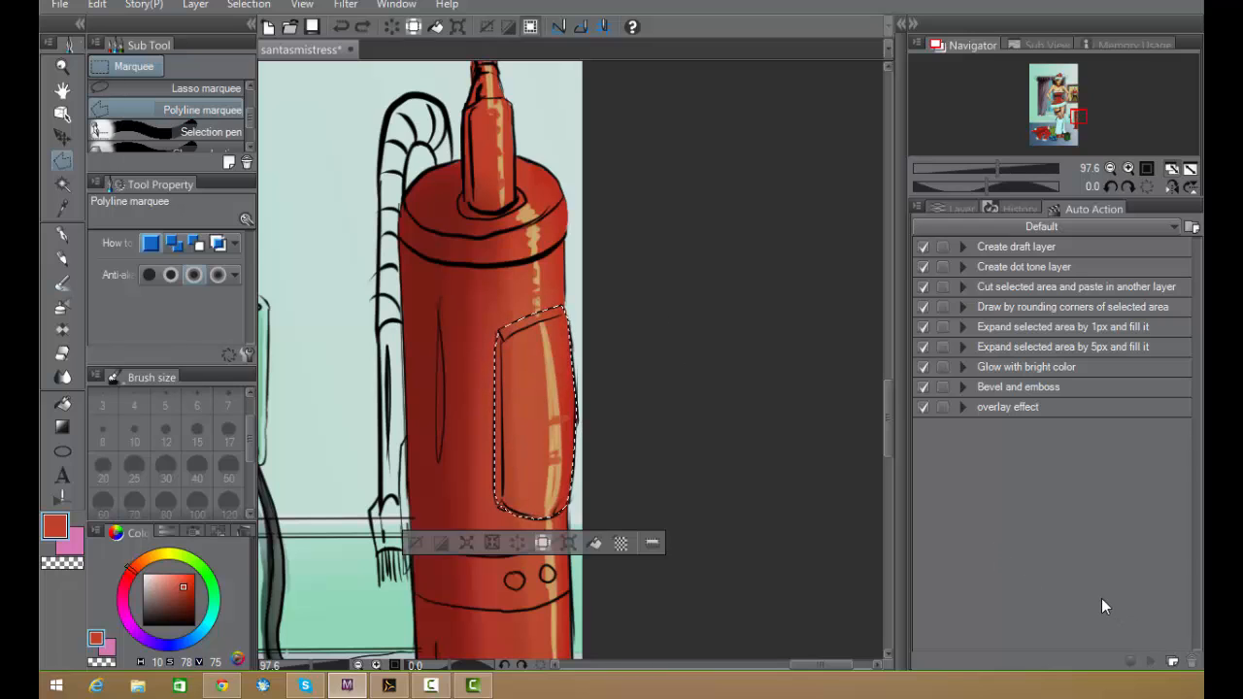
{"action": "key", "text": "ctrl+d"}
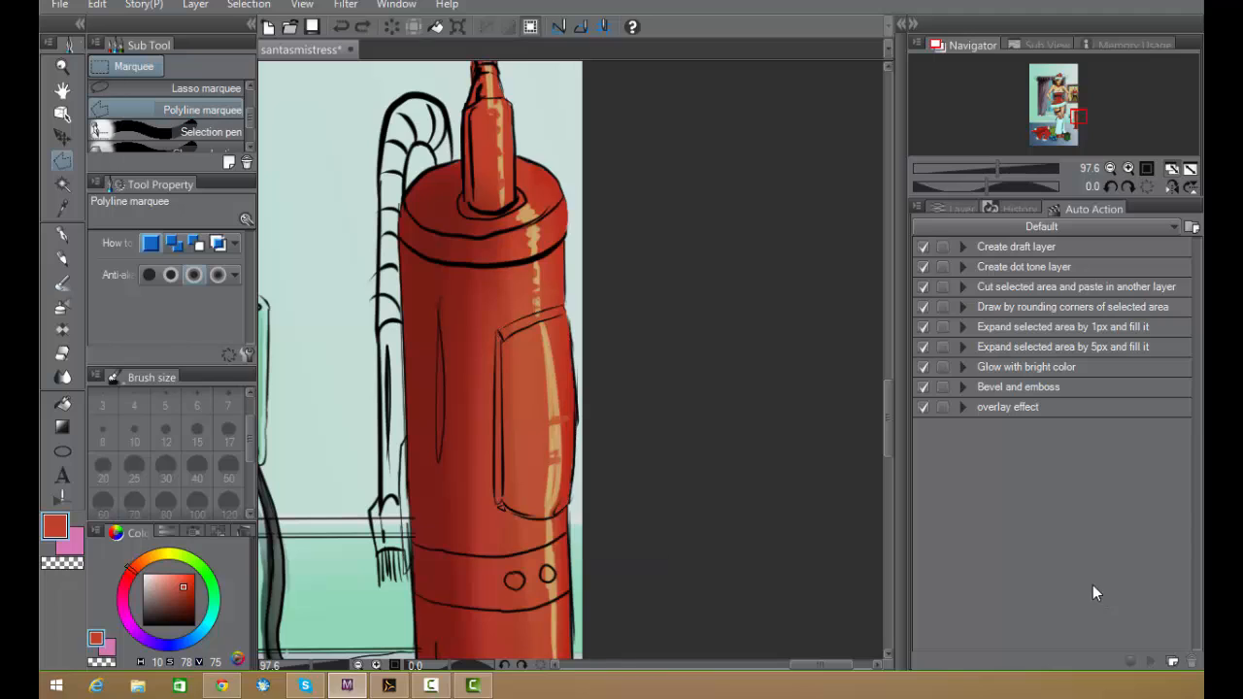
{"action": "left_click", "coordinate": [1173, 662]}
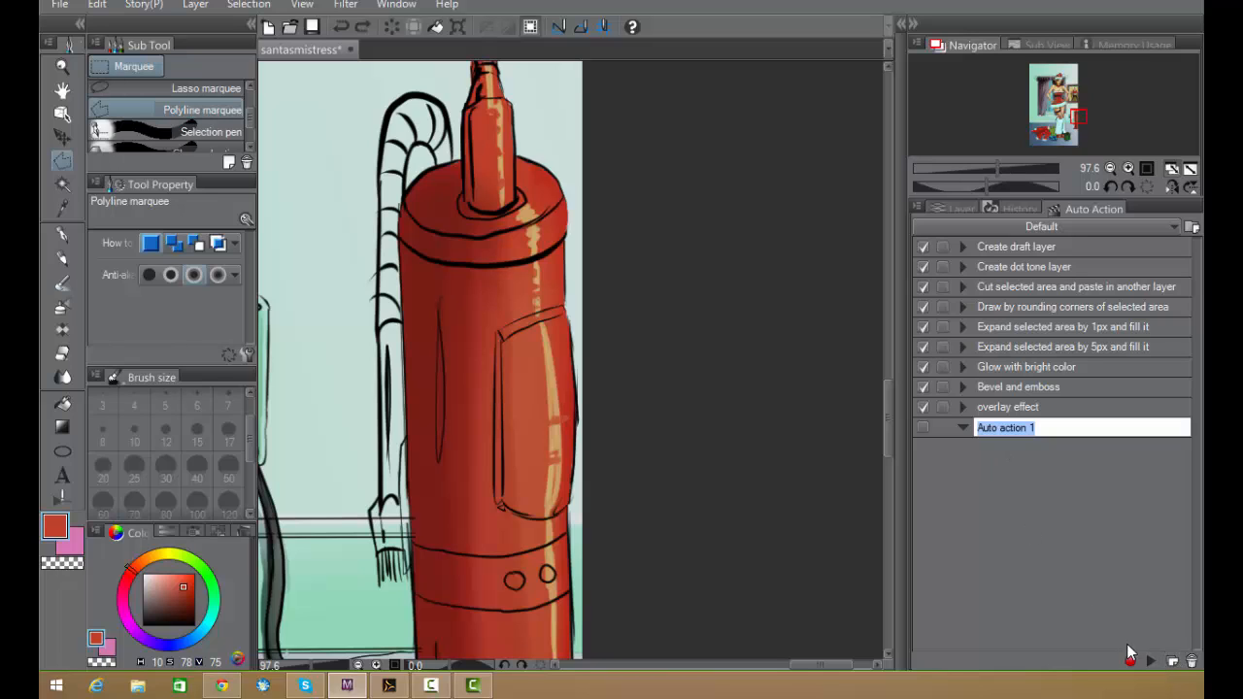
{"action": "left_click", "coordinate": [1130, 658]}
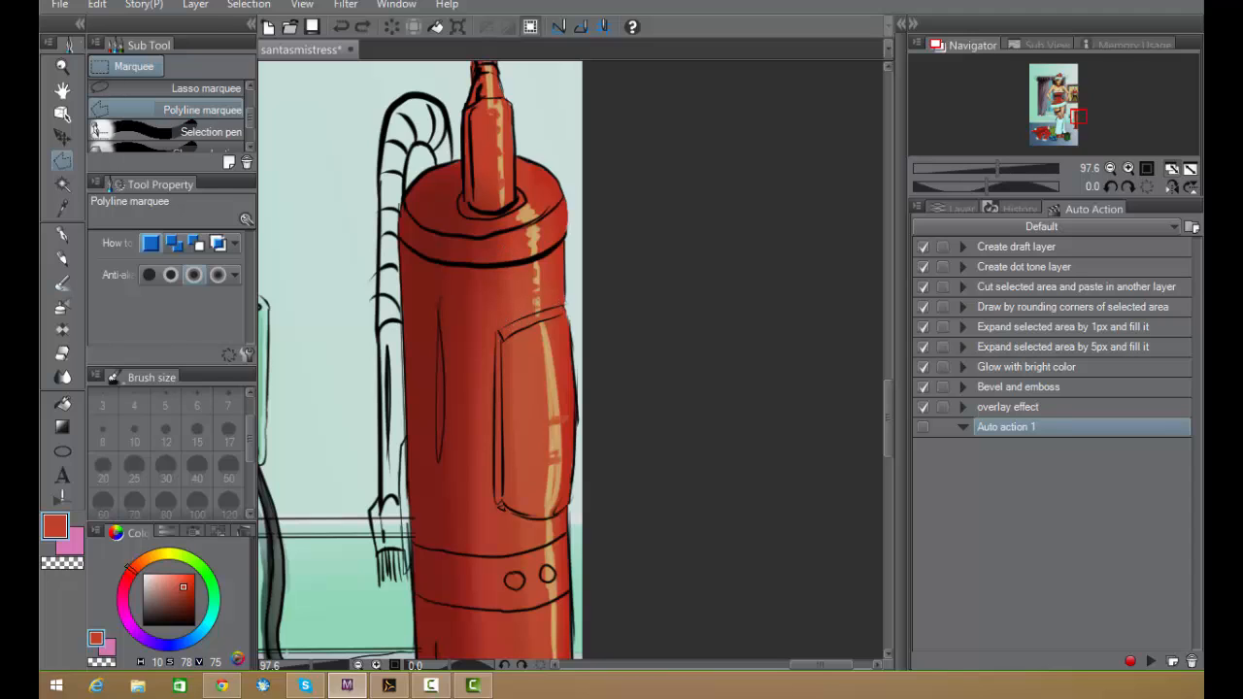
- Restore the selection around the vacuum cleaner's raised side panel
{"action": "left_click", "coordinate": [97, 4]}
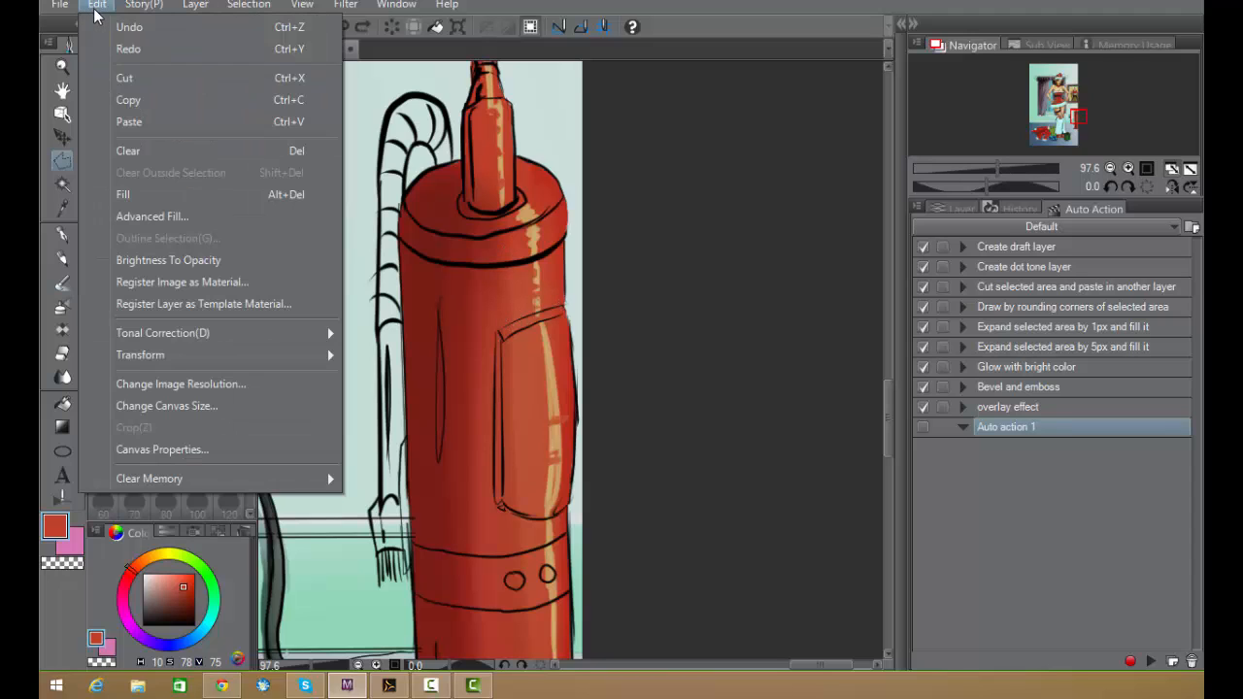
{"action": "left_click", "coordinate": [138, 53]}
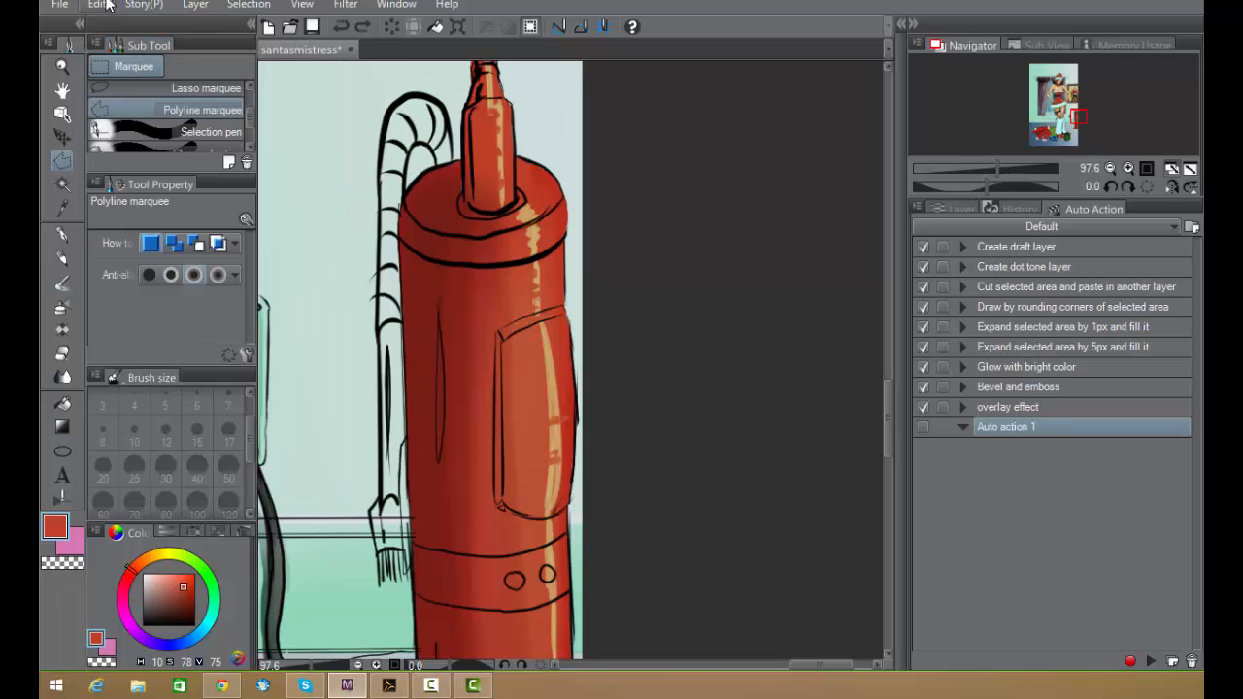
{"action": "left_click", "coordinate": [103, 5]}
{"action": "left_click", "coordinate": [126, 51]}
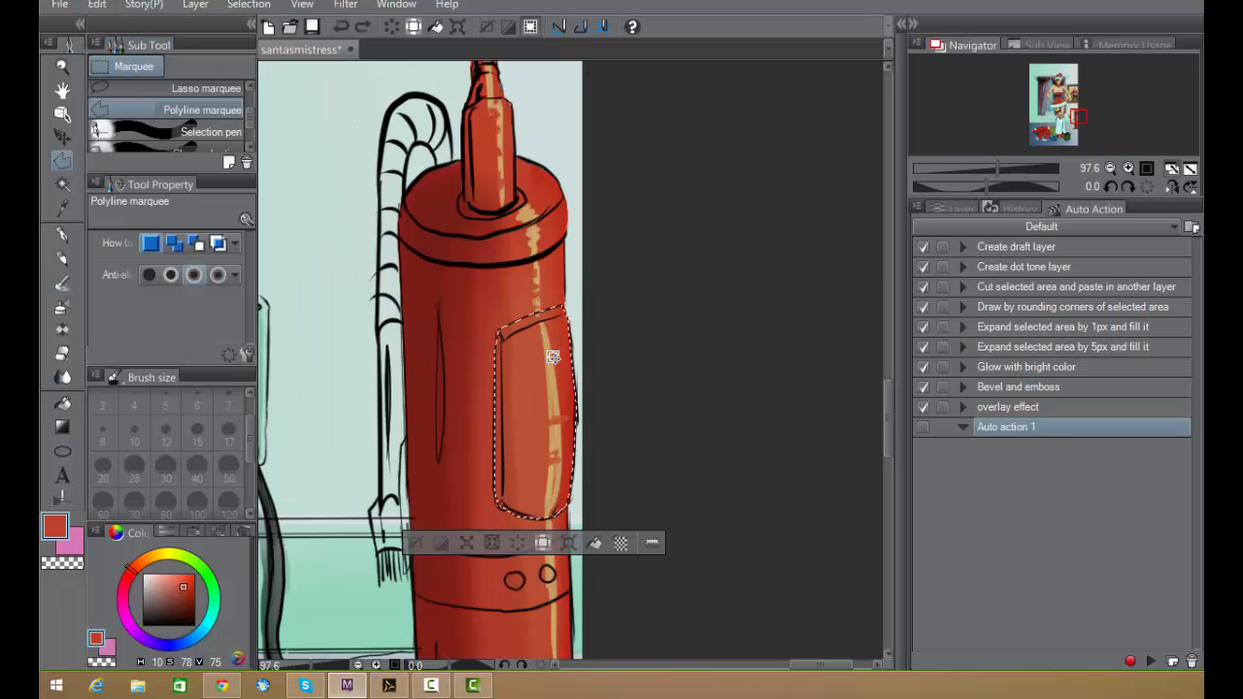
- Start recording the new auto action and recolor the side panel with hue -160, saturation -90 and luminosity 71
{"action": "left_click", "coordinate": [1133, 662]}
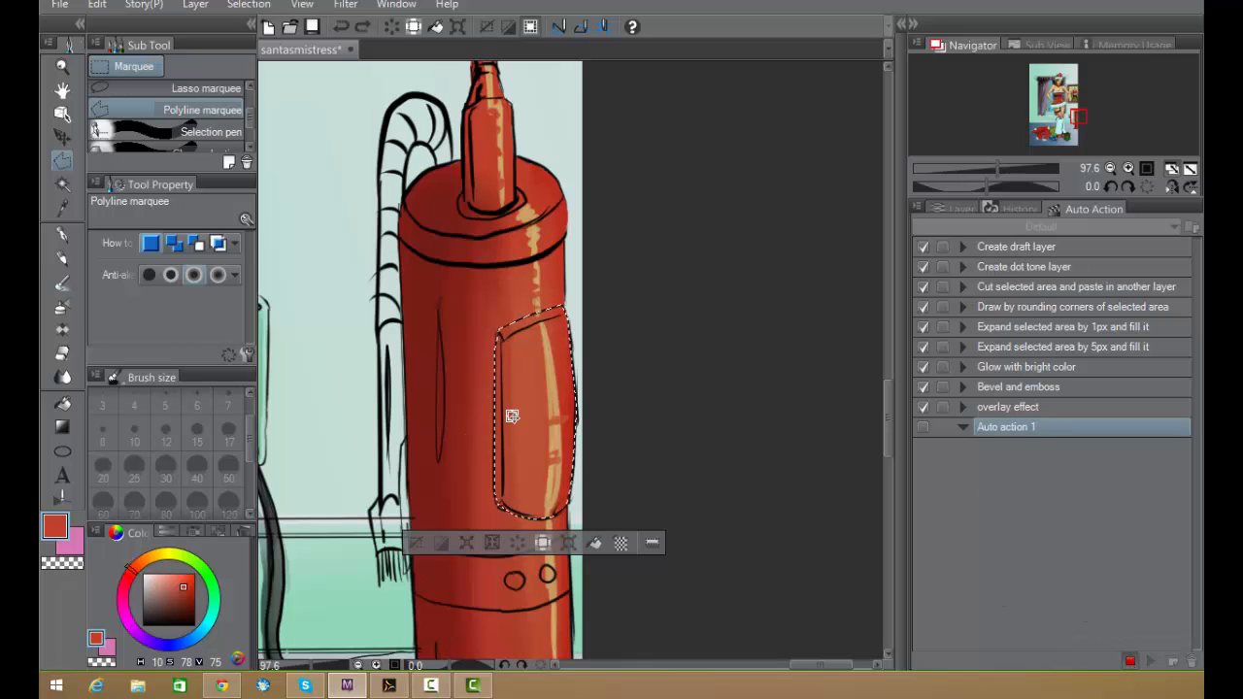
{"action": "left_click", "coordinate": [97, 5]}
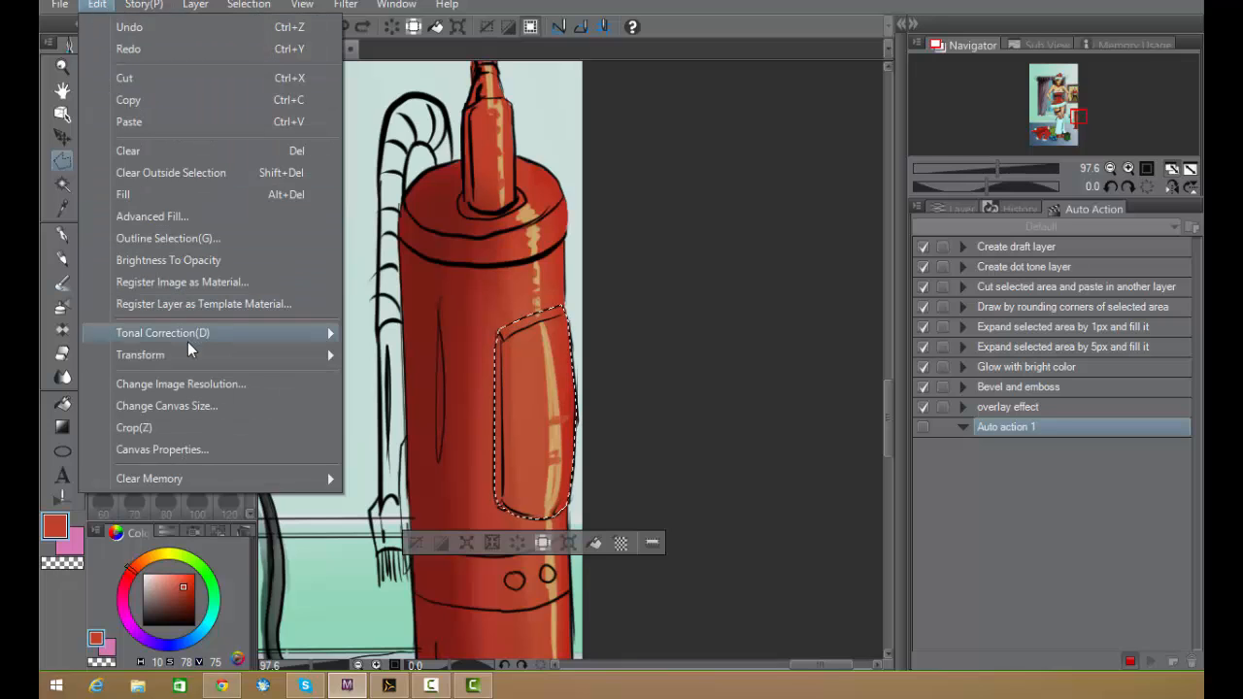
{"action": "mouse_move", "coordinate": [193, 329]}
{"action": "left_click", "coordinate": [418, 358]}
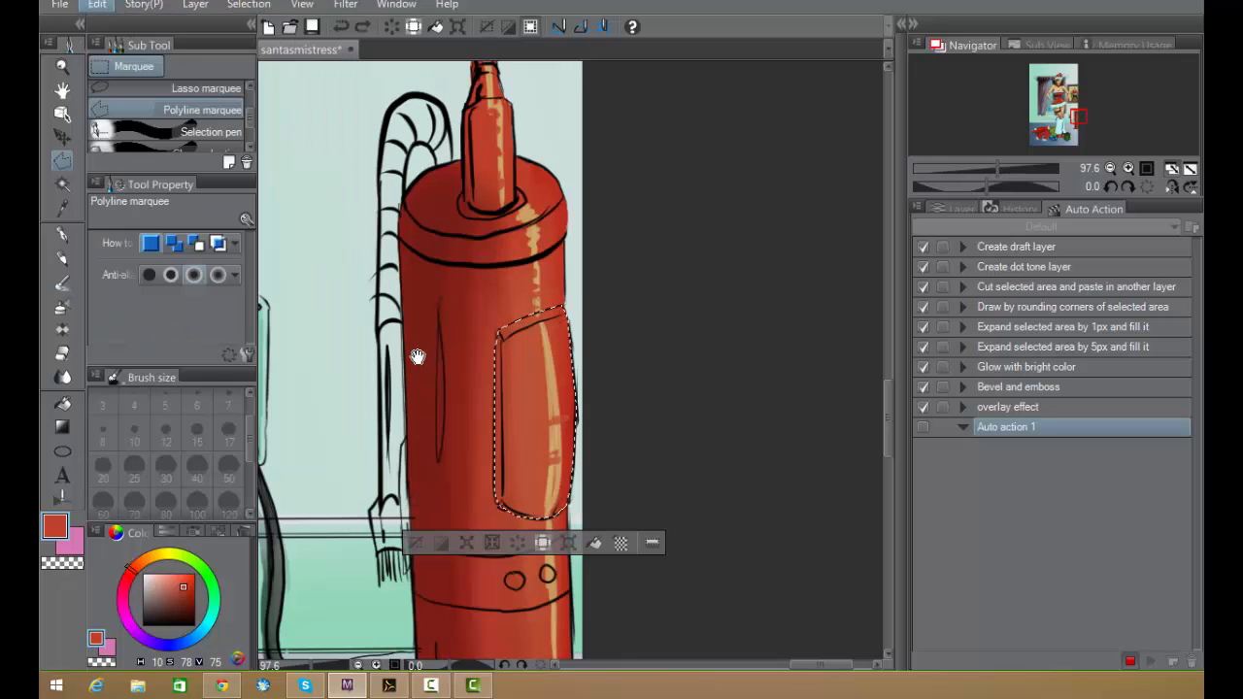
{"action": "left_click_drag", "start_coordinate": [583, 198], "coordinate": [432, 197]}
{"action": "left_click_drag", "start_coordinate": [582, 248], "coordinate": [428, 246]}
{"action": "left_click_drag", "start_coordinate": [582, 294], "coordinate": [702, 295]}
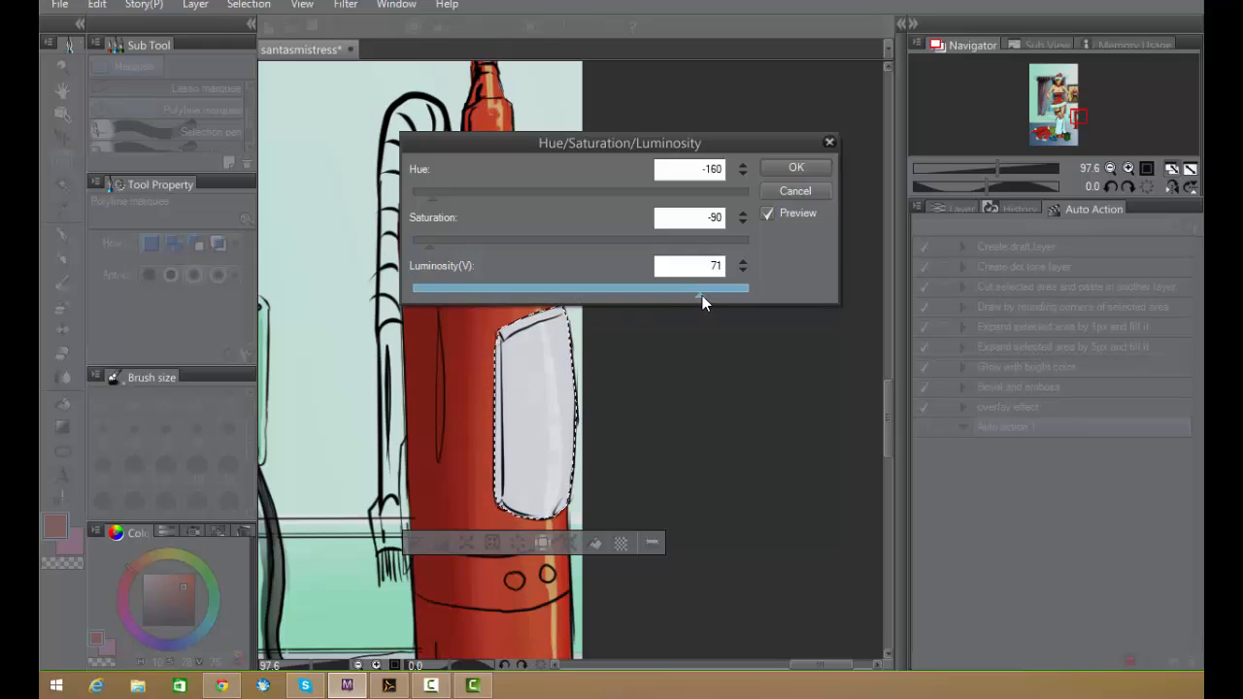
{"action": "left_click", "coordinate": [798, 166]}
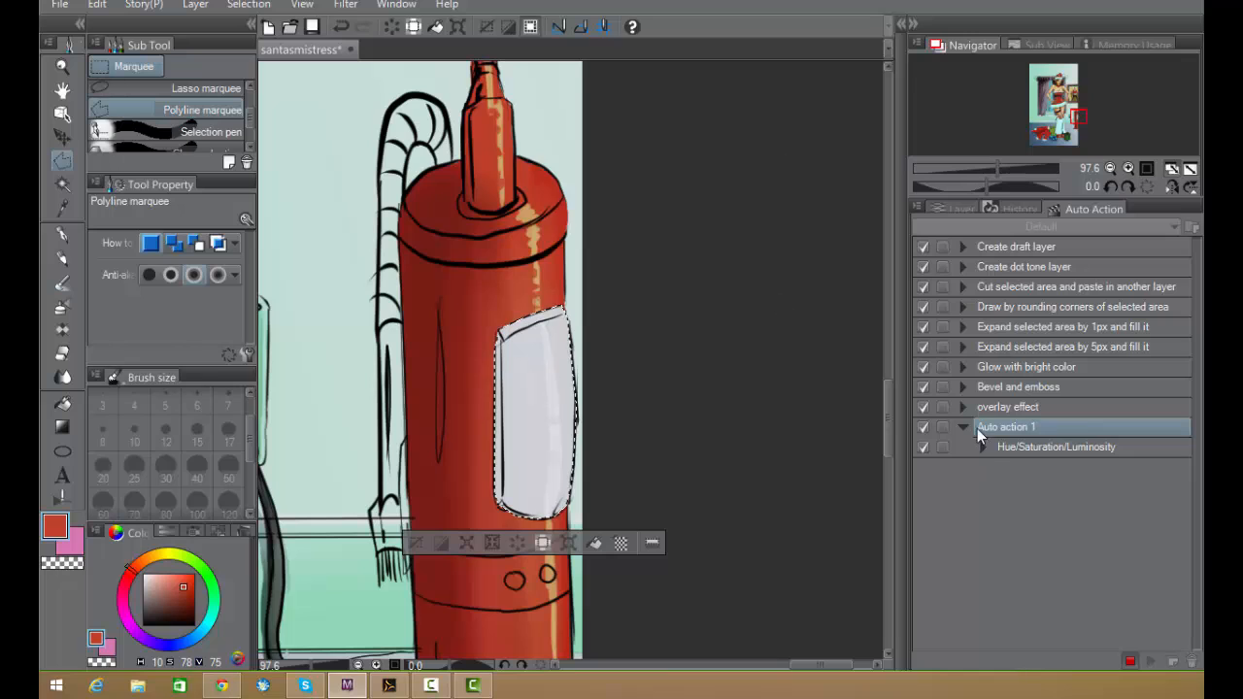
- Include deselecting the side panel in the auto action, stop the recording and collapse the action's entries
{"action": "left_click", "coordinate": [413, 542]}
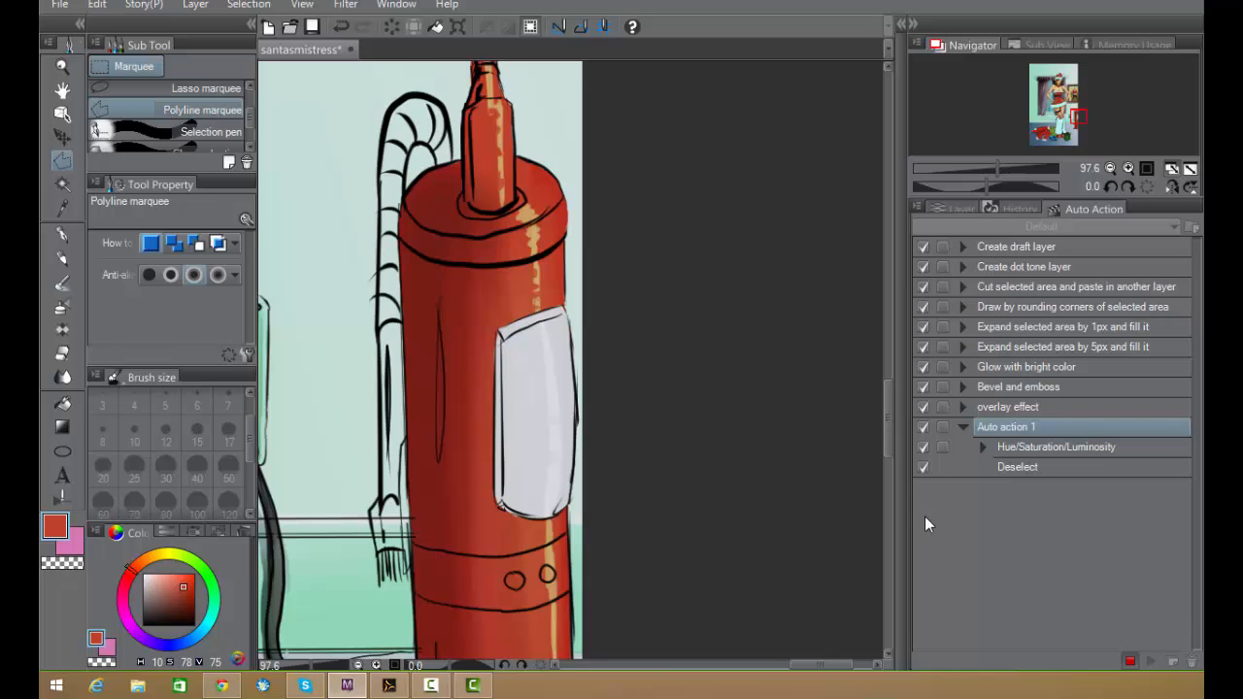
{"action": "left_click", "coordinate": [1126, 659]}
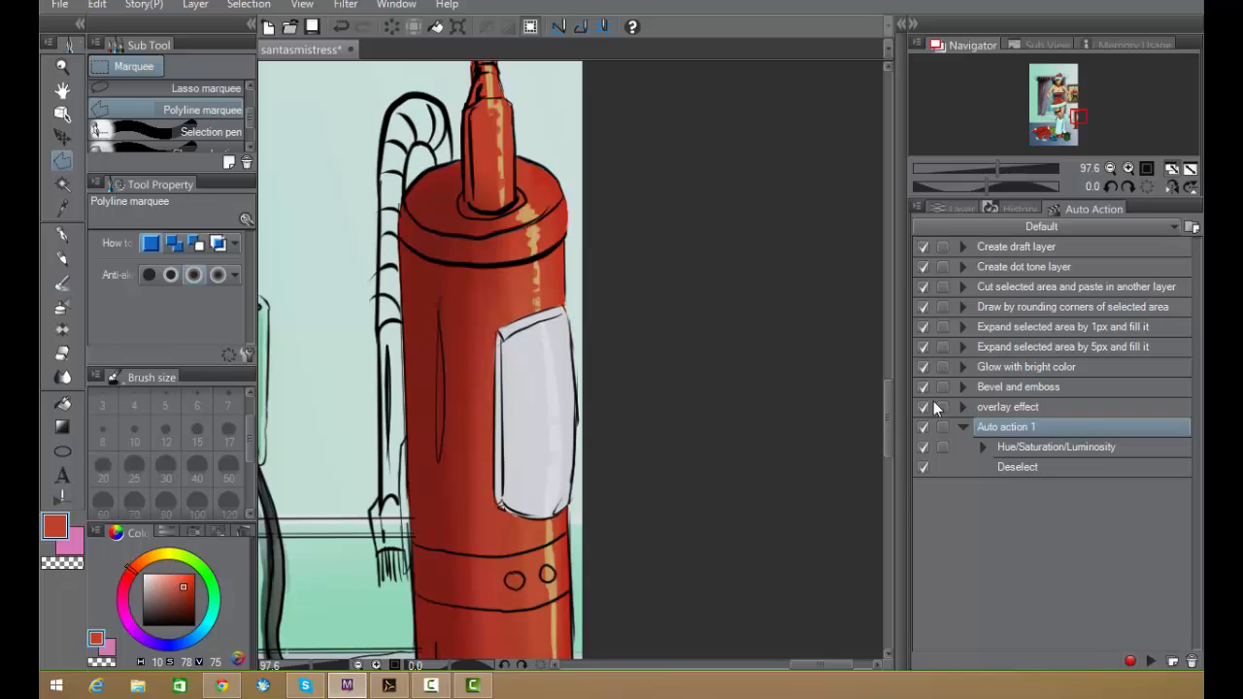
{"action": "left_click", "coordinate": [962, 428]}
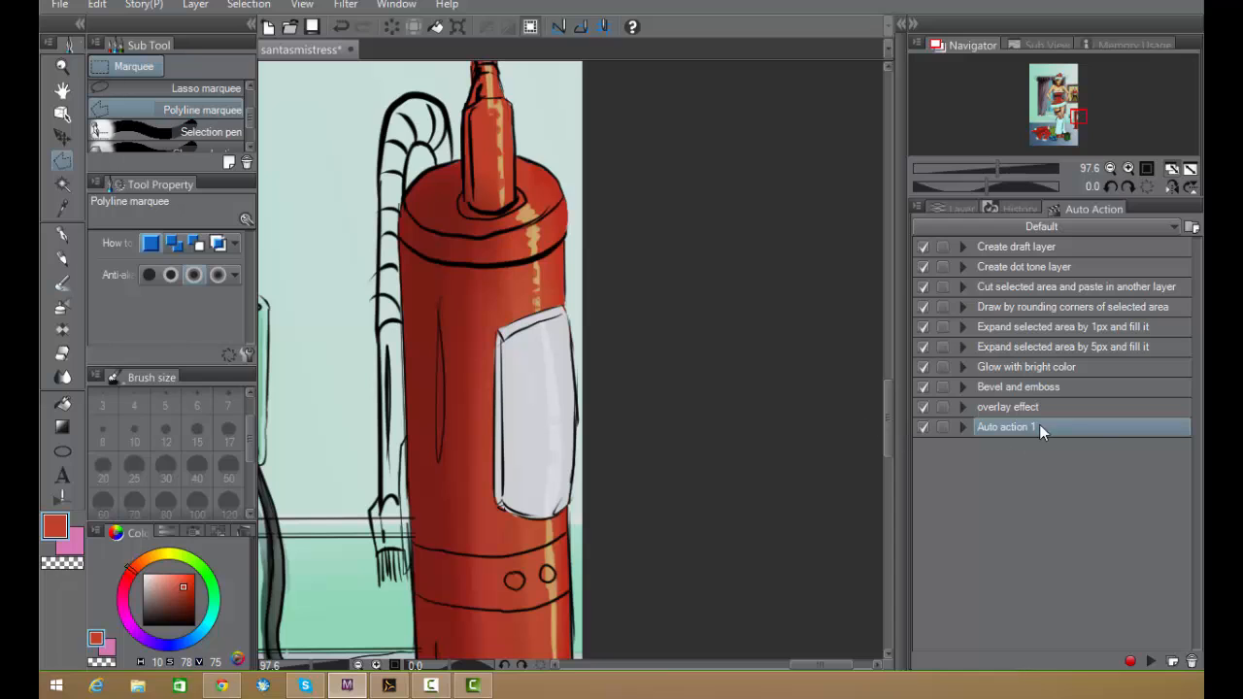
- Select the two small round buttons on the vacuum cleaner's lower band with the Lasso marquee
{"action": "left_click_drag", "start_coordinate": [889, 416], "coordinate": [886, 406]}
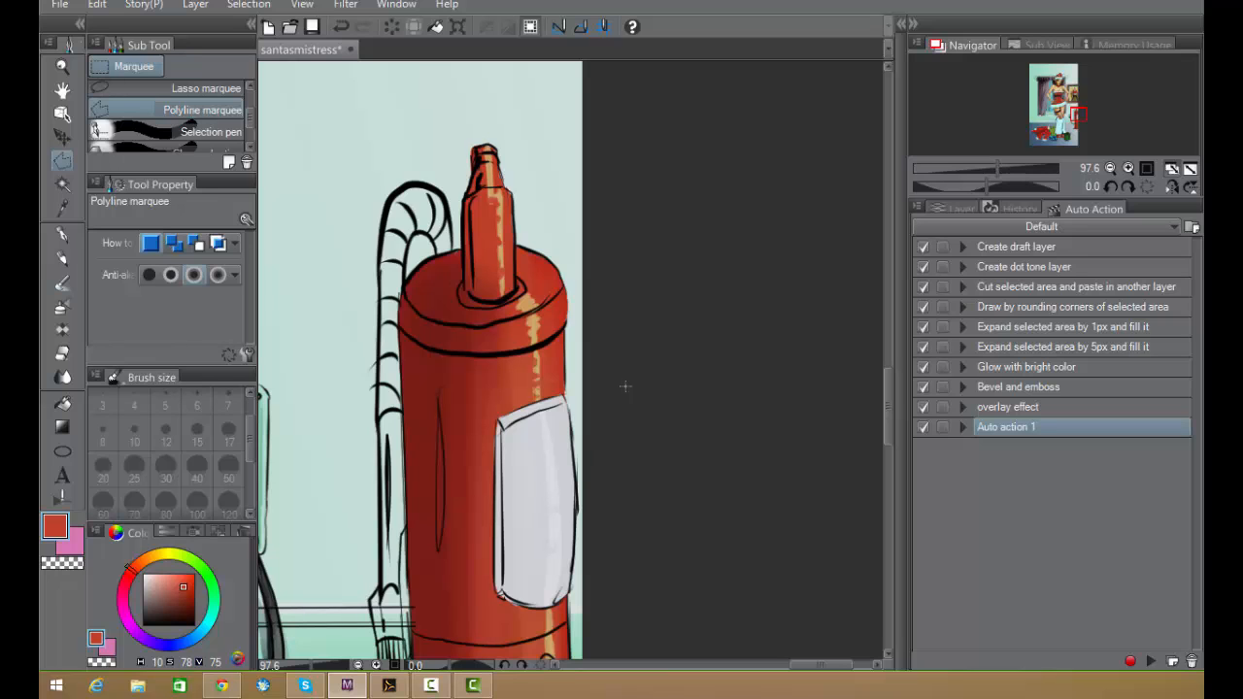
{"action": "left_click", "coordinate": [184, 90]}
{"action": "scroll", "coordinate": [553, 369], "scroll_direction": "down", "scroll_amount": 8}
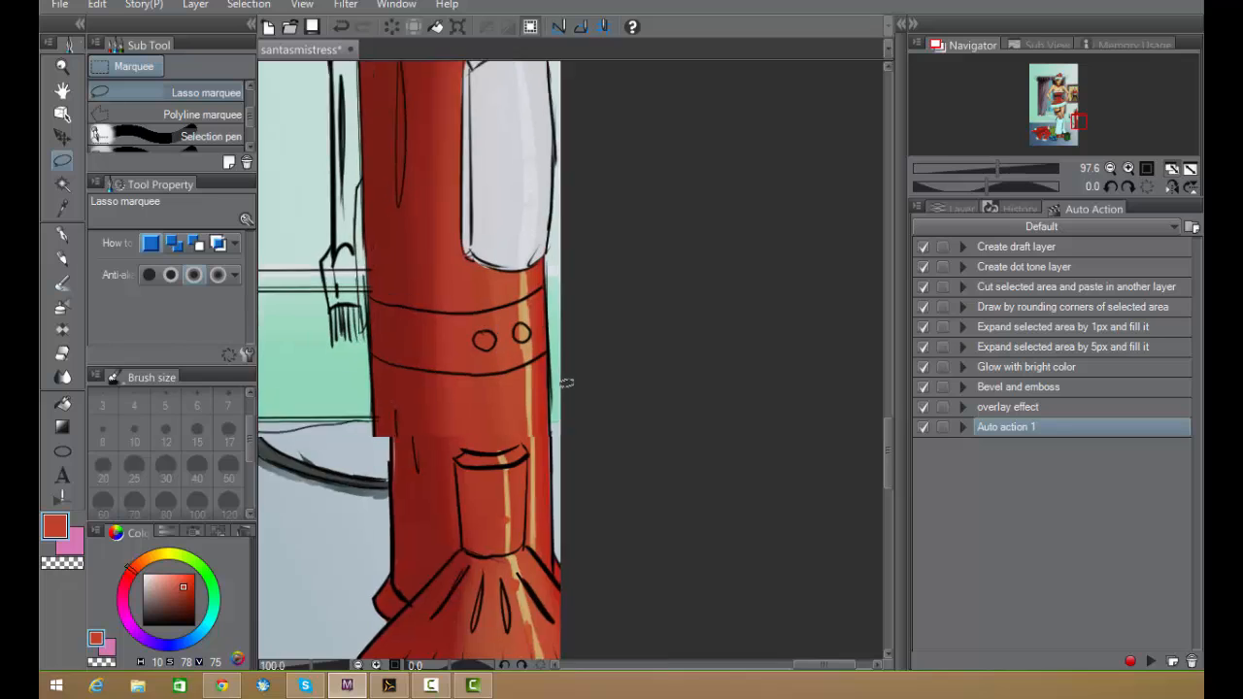
{"action": "scroll", "coordinate": [566, 384], "scroll_direction": "up", "scroll_amount": 3}
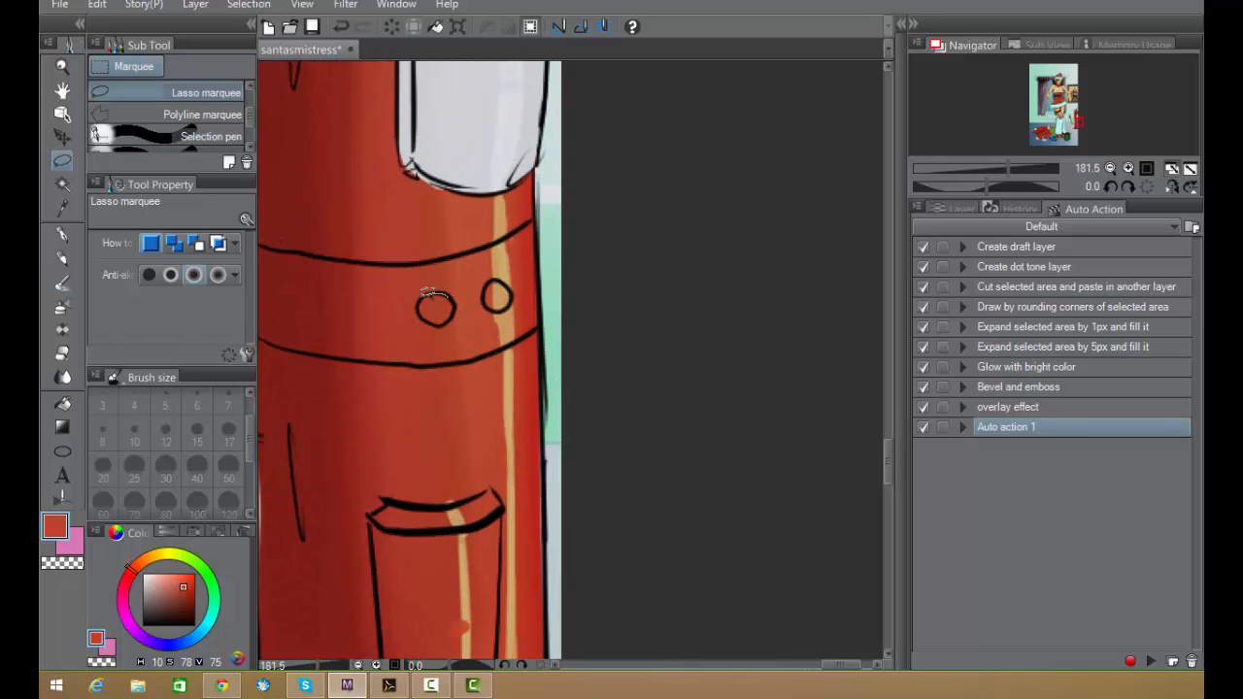
{"action": "mouse_move", "coordinate": [425, 292]}
{"action": "left_mouse_down"}
{"action": "mouse_move", "coordinate": [420, 313]}
{"action": "mouse_move", "coordinate": [442, 323]}
{"action": "mouse_move", "coordinate": [462, 311]}
{"action": "mouse_move", "coordinate": [449, 289]}
{"action": "mouse_move", "coordinate": [485, 285]}
{"action": "mouse_move", "coordinate": [485, 301]}
{"action": "mouse_move", "coordinate": [513, 301]}
{"action": "mouse_move", "coordinate": [494, 278]}
{"action": "left_mouse_up"}
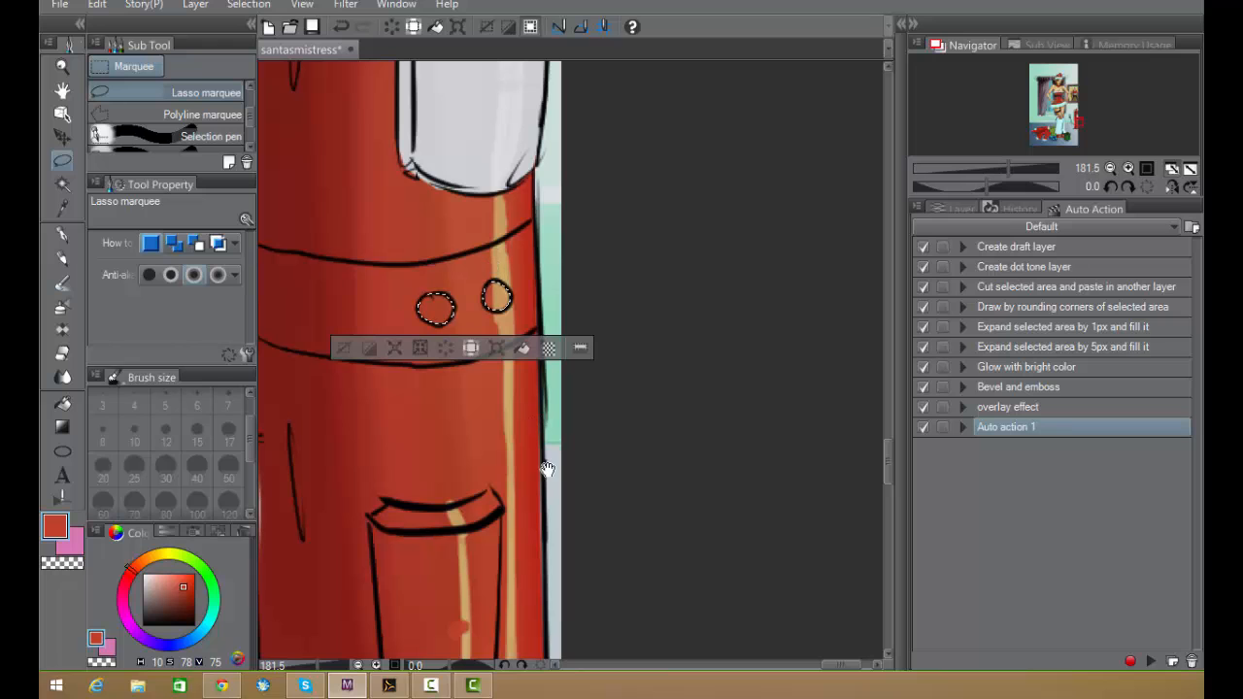
- Add the vacuum cleaner's front neck and flared floor head to the lasso selection, leaving out the red bottom rim
{"action": "mouse_move", "coordinate": [547, 469]}
{"action": "left_mouse_down"}
{"action": "mouse_move", "coordinate": [643, 269]}
{"action": "mouse_move", "coordinate": [663, 163]}
{"action": "mouse_move", "coordinate": [636, 207]}
{"action": "left_mouse_up"}
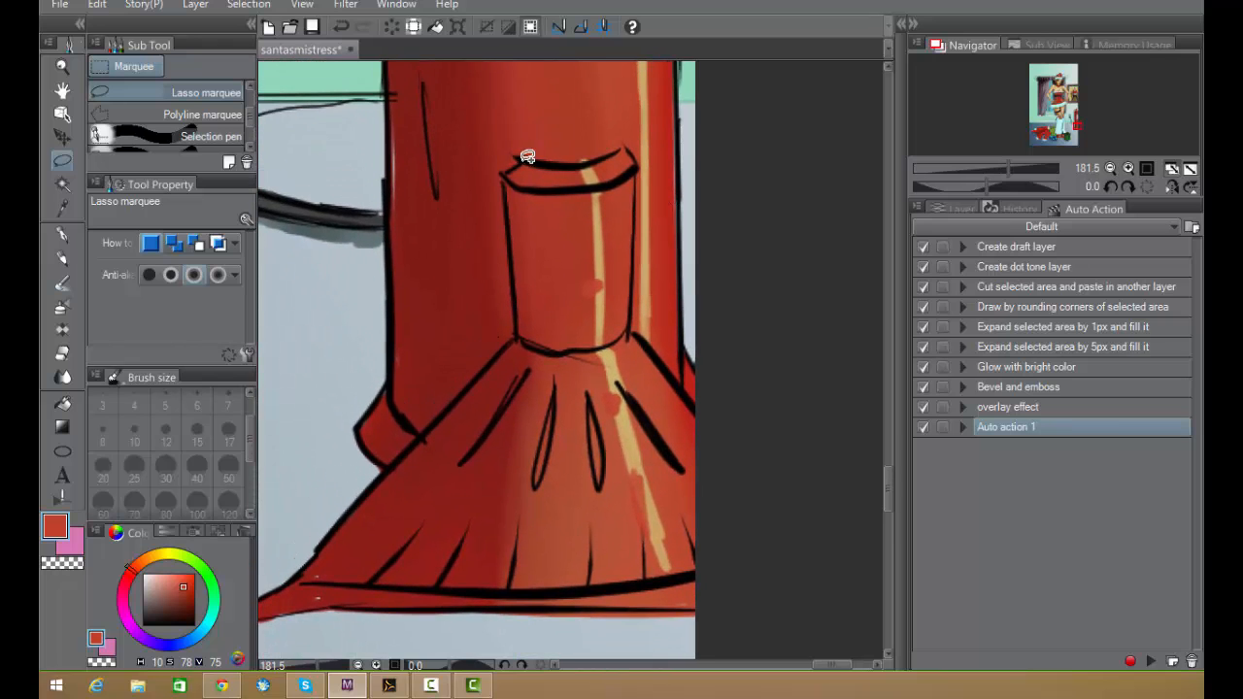
{"action": "mouse_move", "coordinate": [525, 159]}
{"action": "left_mouse_down"}
{"action": "mouse_move", "coordinate": [509, 173]}
{"action": "mouse_move", "coordinate": [515, 338]}
{"action": "mouse_move", "coordinate": [374, 490]}
{"action": "left_mouse_up"}
{"action": "mouse_move", "coordinate": [320, 551]}
{"action": "left_mouse_down"}
{"action": "mouse_move", "coordinate": [304, 579]}
{"action": "mouse_move", "coordinate": [501, 588]}
{"action": "mouse_move", "coordinate": [688, 575]}
{"action": "mouse_move", "coordinate": [713, 523]}
{"action": "mouse_move", "coordinate": [697, 412]}
{"action": "mouse_move", "coordinate": [637, 328]}
{"action": "mouse_move", "coordinate": [637, 153]}
{"action": "mouse_move", "coordinate": [629, 139]}
{"action": "mouse_move", "coordinate": [606, 158]}
{"action": "mouse_move", "coordinate": [523, 160]}
{"action": "left_mouse_up"}
{"action": "scroll", "coordinate": [534, 129], "scroll_direction": "down", "scroll_amount": 3}
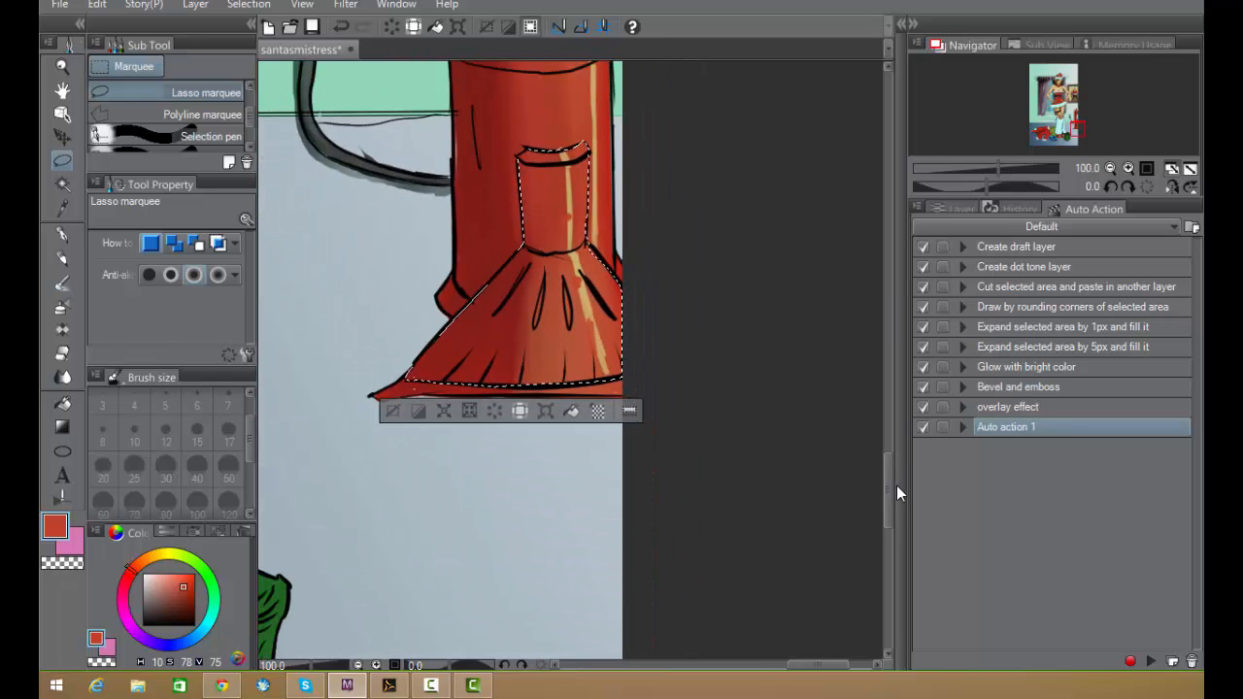
- Run Auto action 1 to recolor the selected buttons, neck and floor head pale grey
{"action": "left_click_drag", "start_coordinate": [894, 486], "coordinate": [893, 422]}
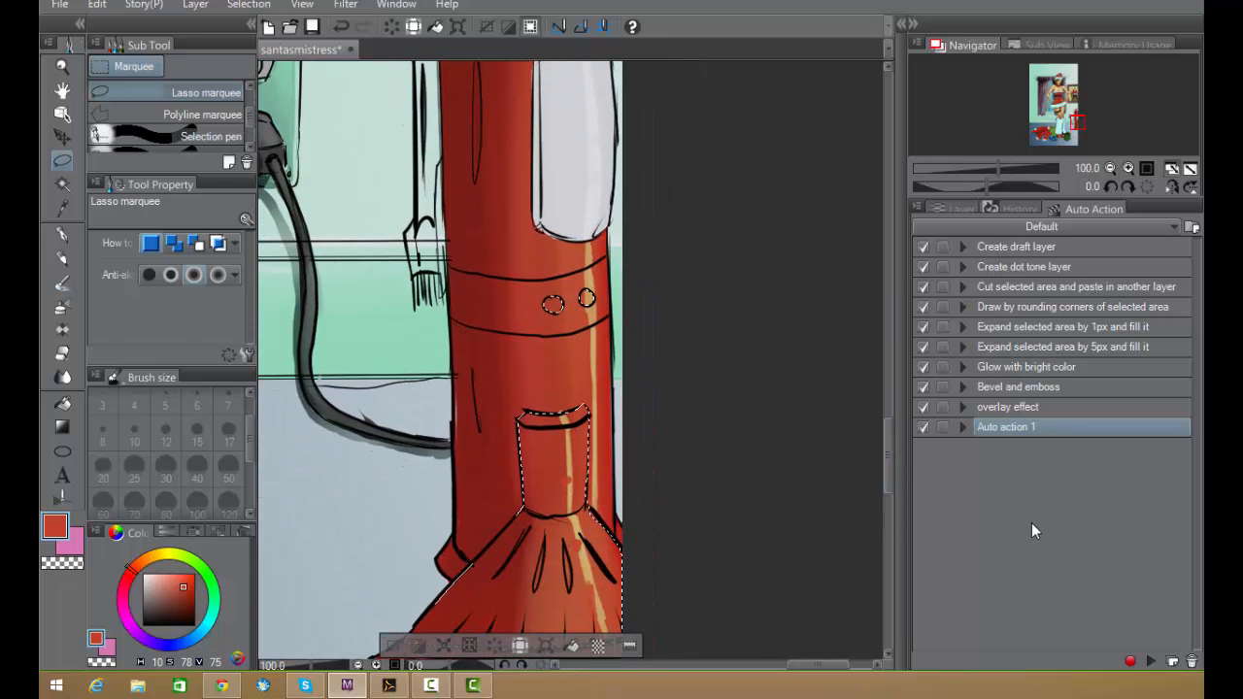
{"action": "left_click", "coordinate": [1150, 660]}
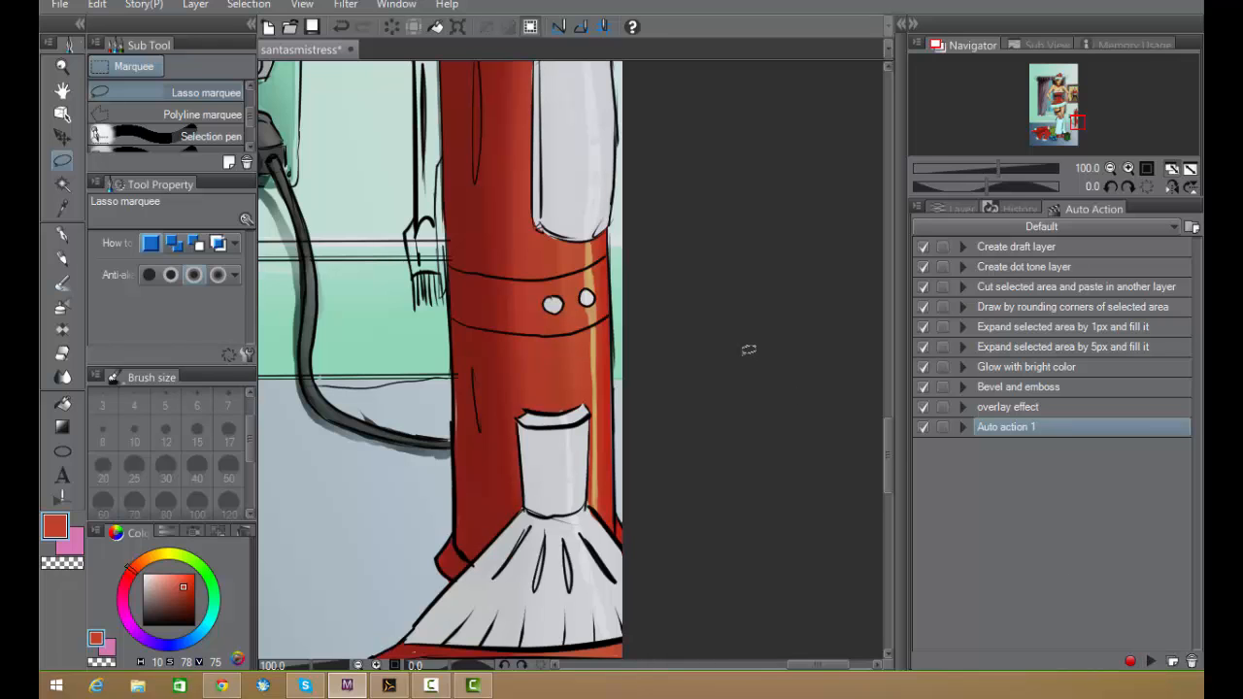
{"action": "left_click_drag", "start_coordinate": [890, 447], "coordinate": [889, 414]}
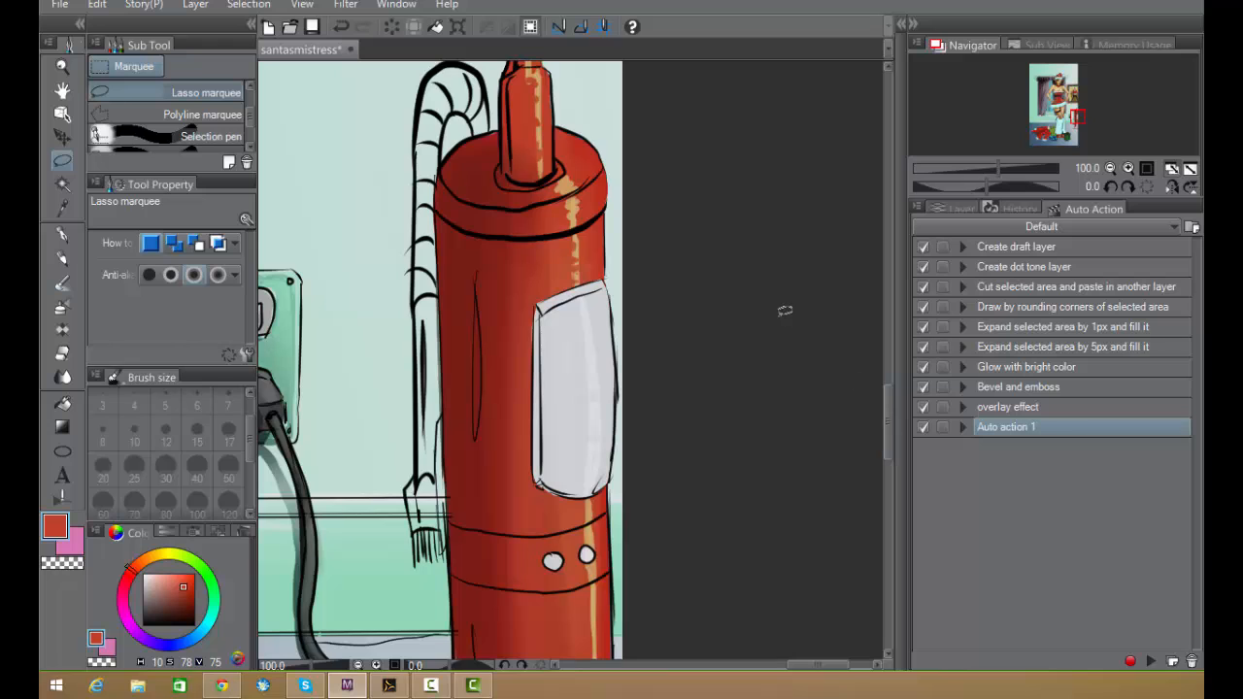
{"action": "scroll", "coordinate": [776, 307], "scroll_direction": "down", "scroll_amount": 3}
{"action": "mouse_move", "coordinate": [754, 343]}
{"action": "left_mouse_down"}
{"action": "mouse_move", "coordinate": [733, 262]}
{"action": "mouse_move", "coordinate": [690, 288]}
{"action": "left_mouse_up"}
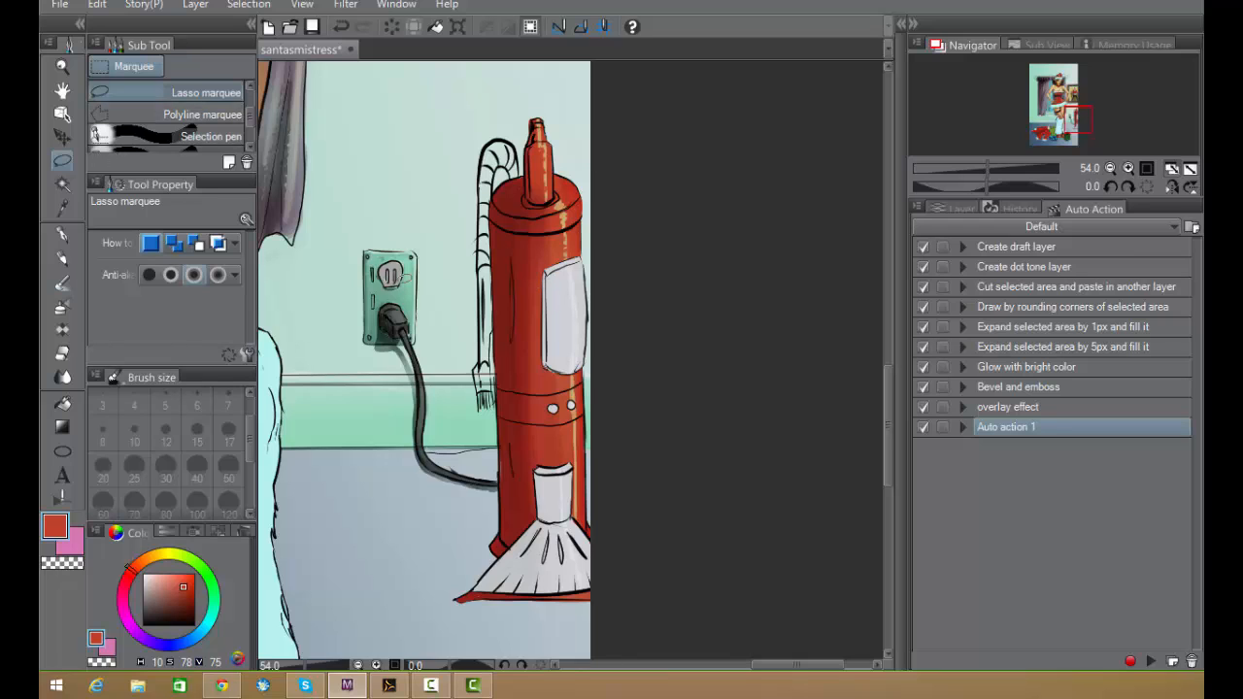
- Select the 75% Multiply layer, Layer 6, and mark it with a blue palette color
{"action": "left_click", "coordinate": [957, 210]}
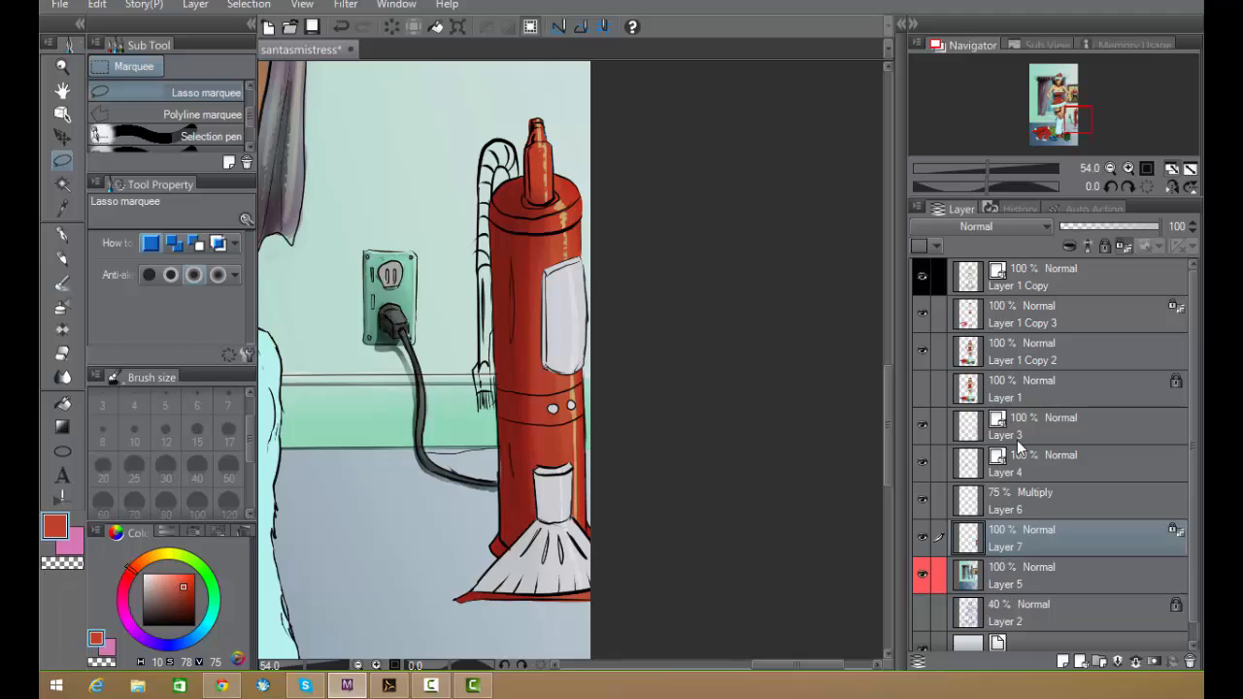
{"action": "left_click", "coordinate": [1045, 507]}
{"action": "right_click", "coordinate": [1047, 507]}
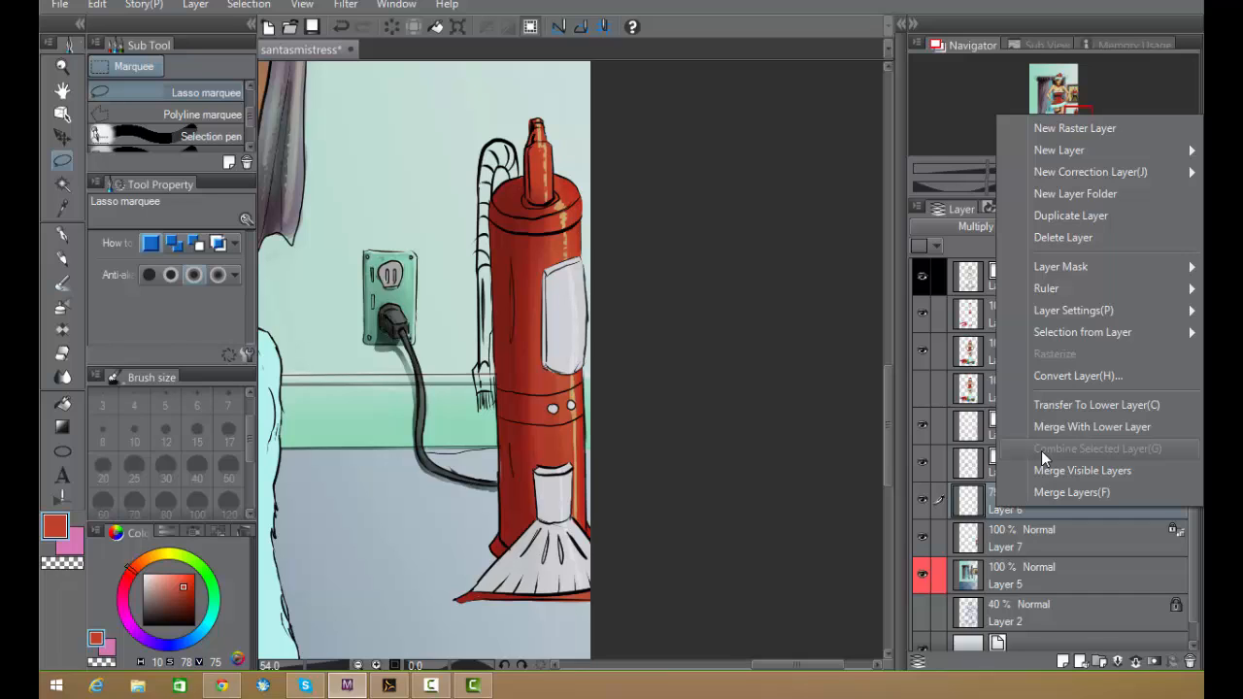
{"action": "left_click", "coordinate": [1005, 515]}
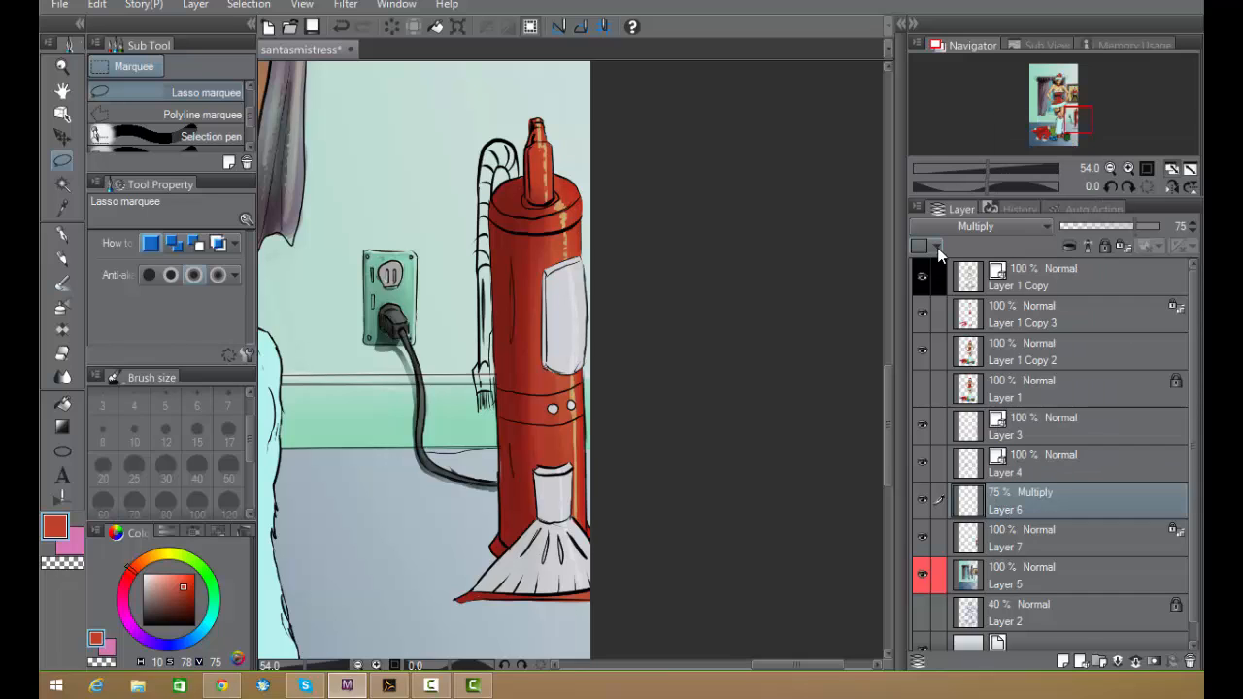
{"action": "left_click", "coordinate": [937, 247]}
{"action": "left_click", "coordinate": [937, 365]}
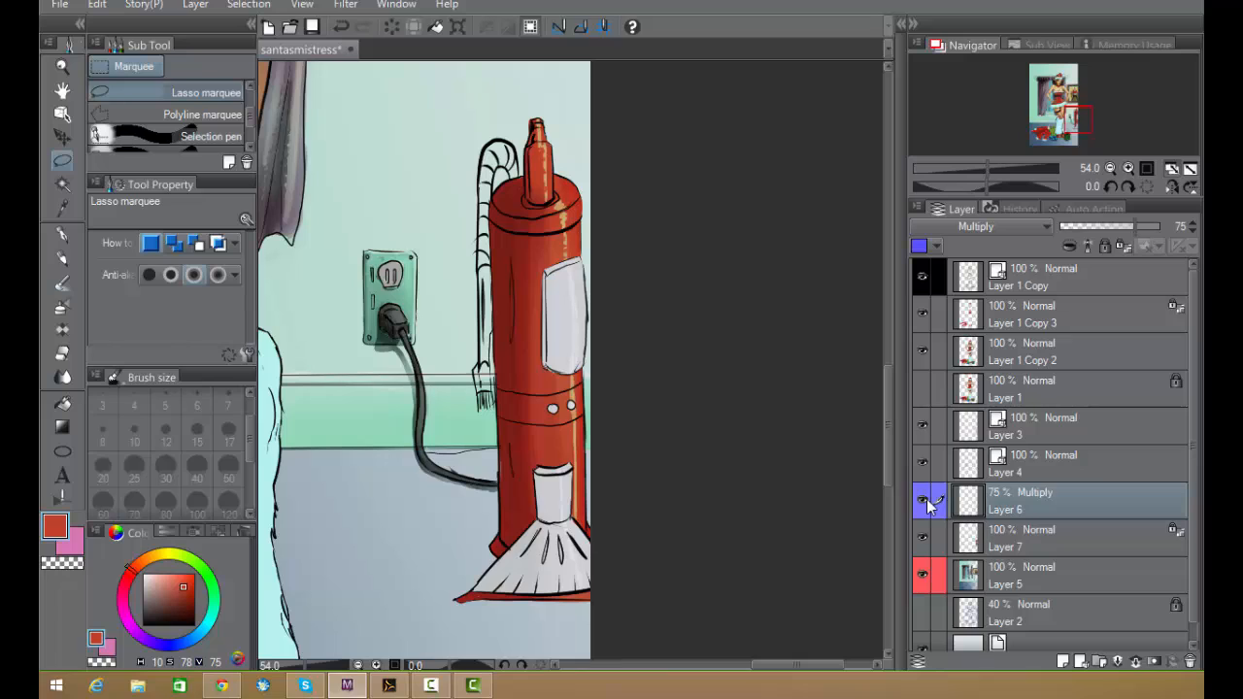
- Rename Layer 6 as shadows
{"action": "right_click", "coordinate": [1038, 496]}
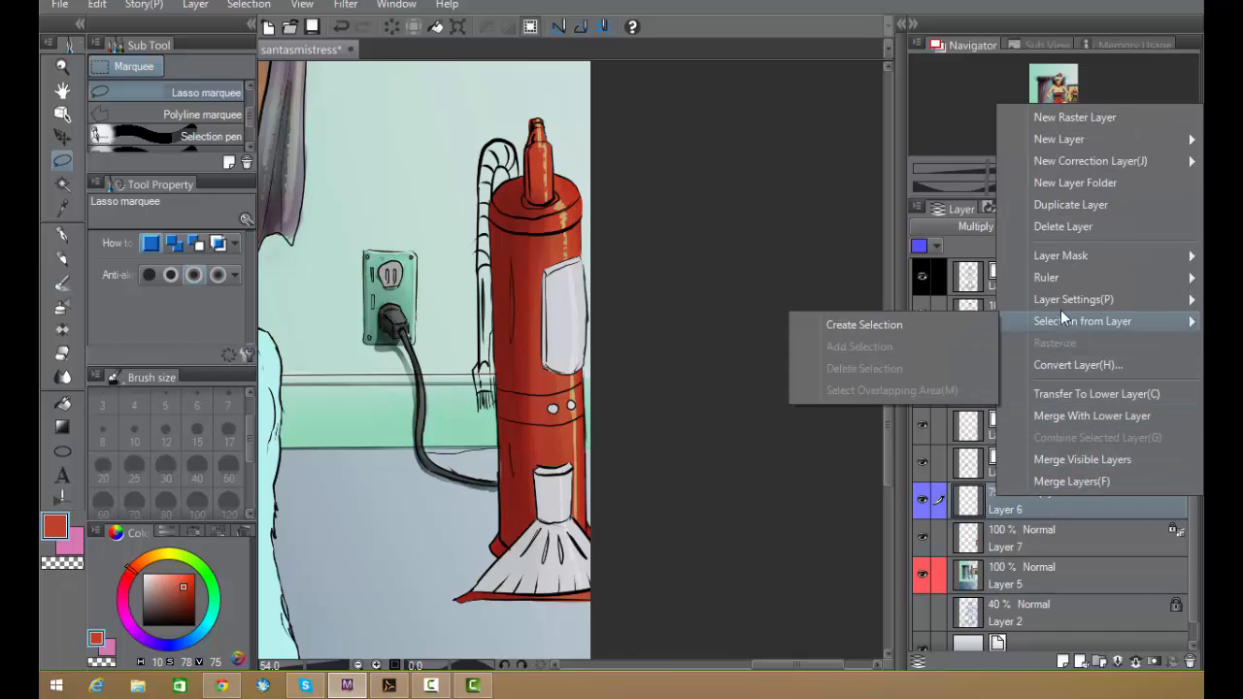
{"action": "mouse_move", "coordinate": [1065, 308]}
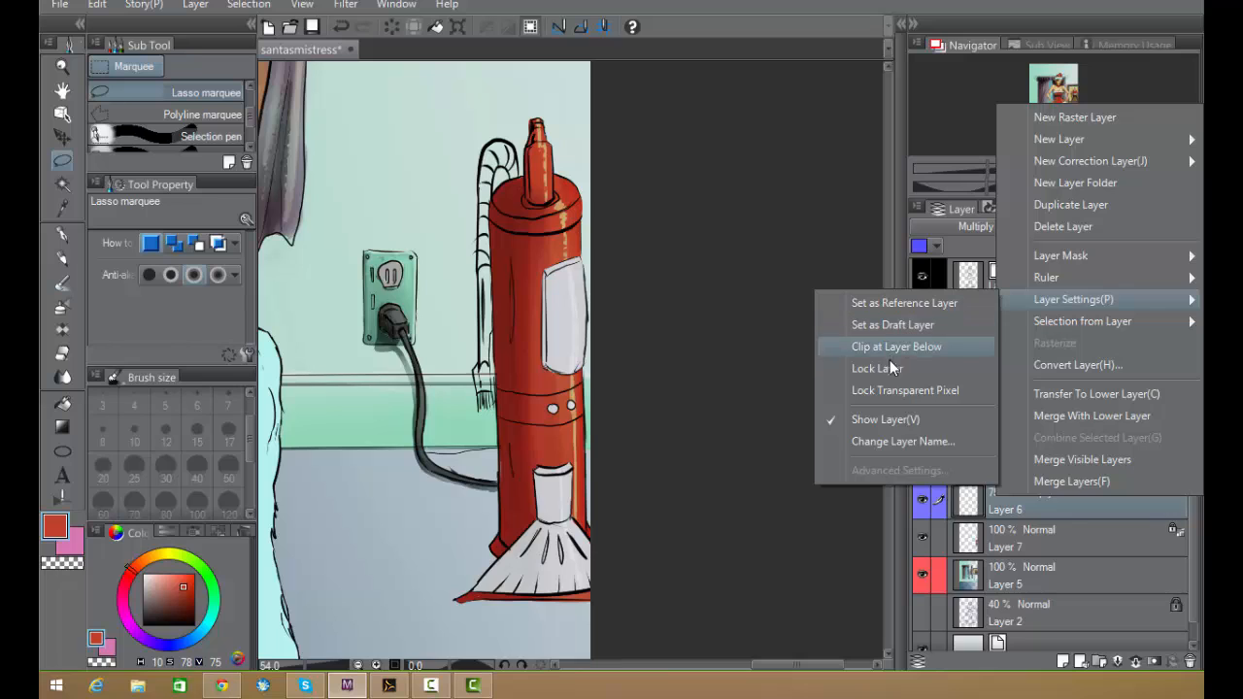
{"action": "left_click", "coordinate": [901, 443]}
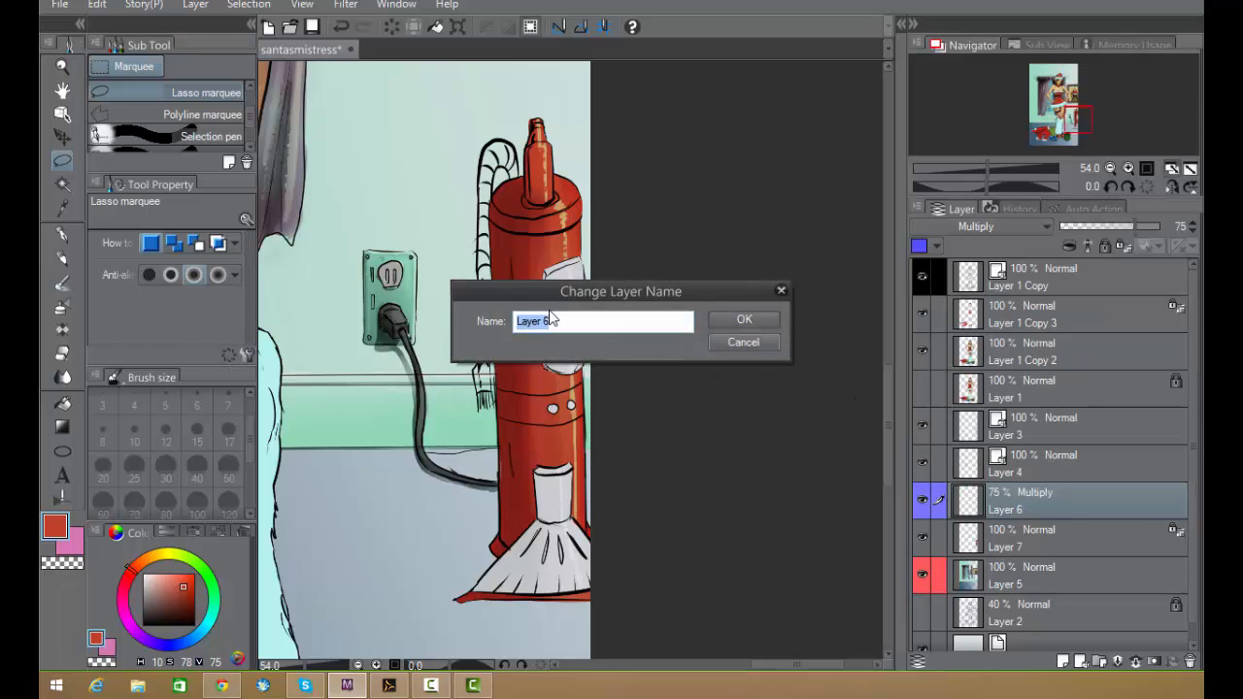
{"action": "type", "text": "shadows"}
{"action": "left_click", "coordinate": [767, 321]}
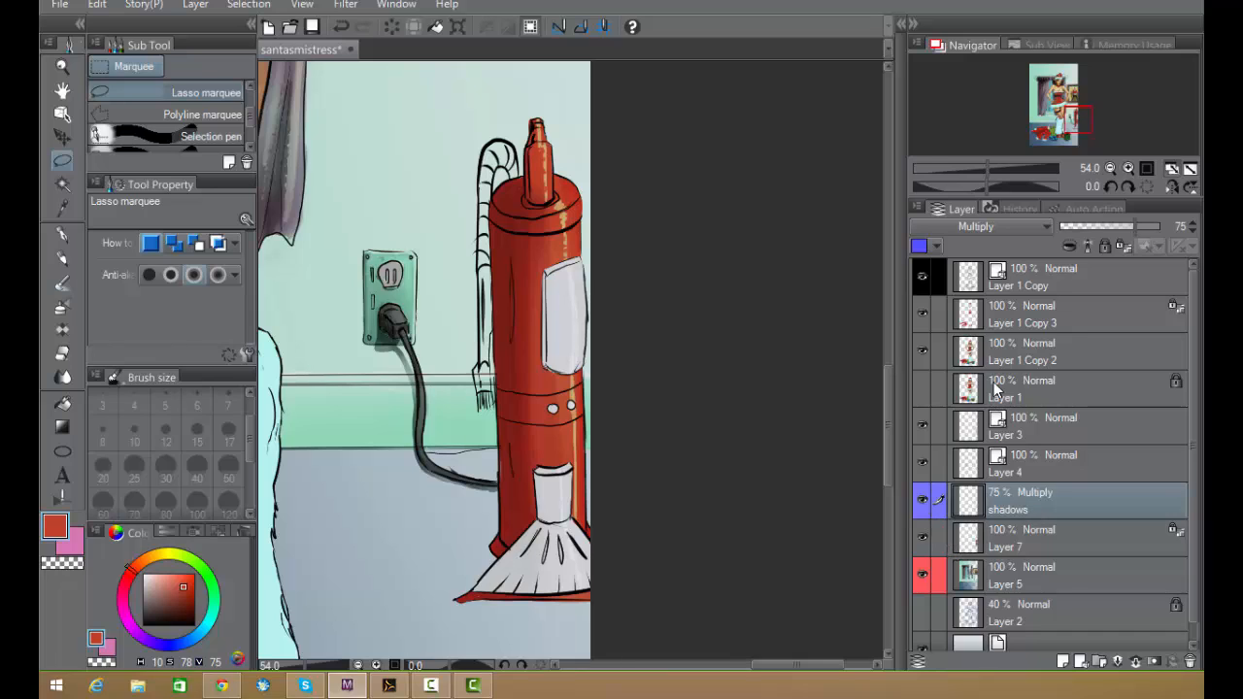
{"action": "left_click", "coordinate": [1002, 323]}
{"action": "left_click", "coordinate": [1006, 355]}
{"action": "left_click", "coordinate": [1007, 333]}
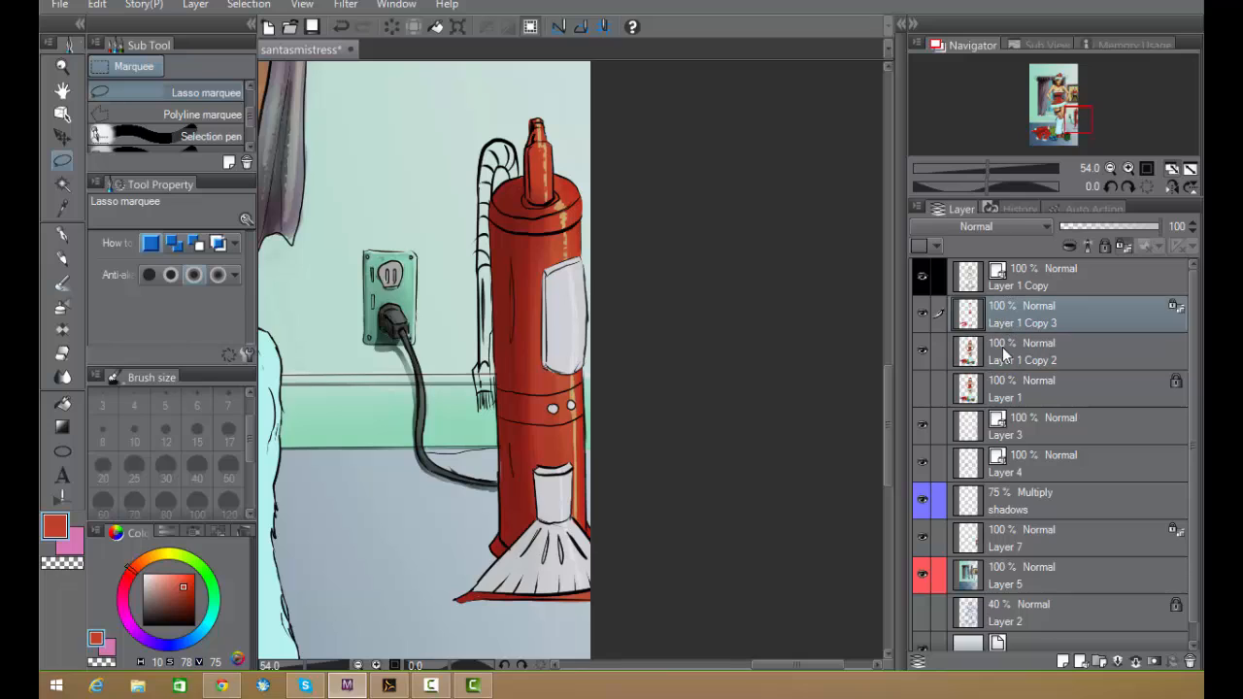
{"action": "left_click", "coordinate": [1008, 356]}
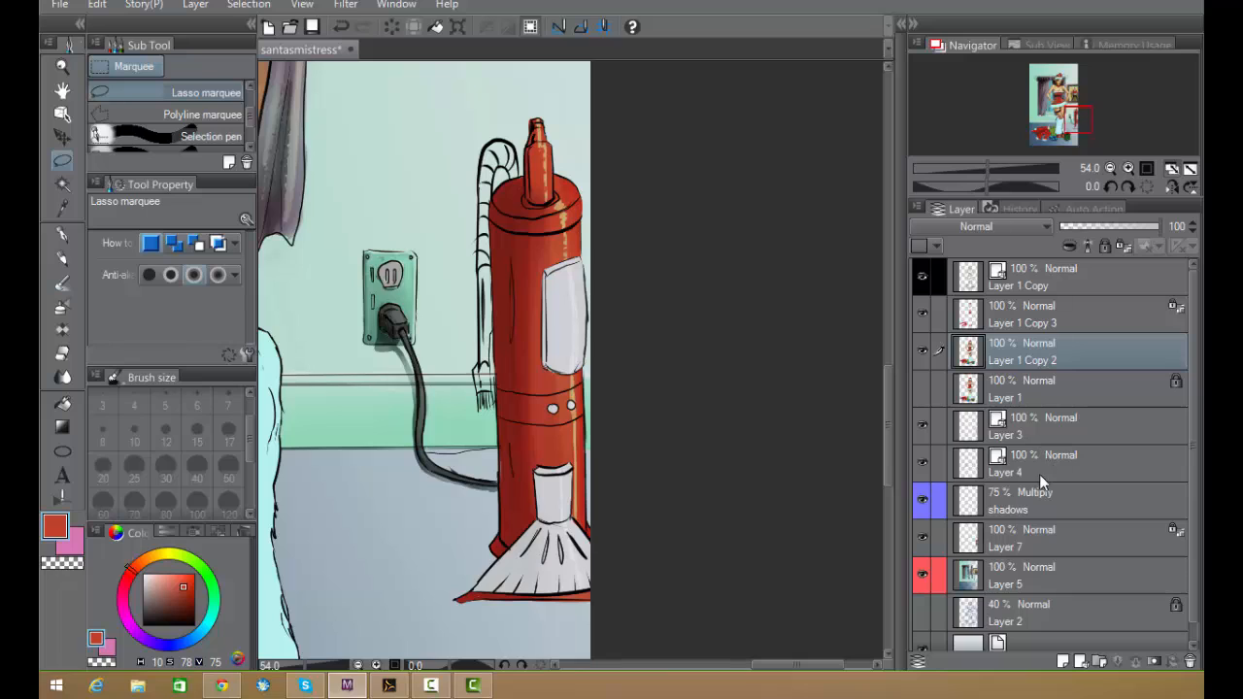
- On the shadows layer, paint dark purple shading (hue 306, saturation 54, value 33) around the handle base and top cap with the Mapping pen
{"action": "left_click", "coordinate": [1008, 502]}
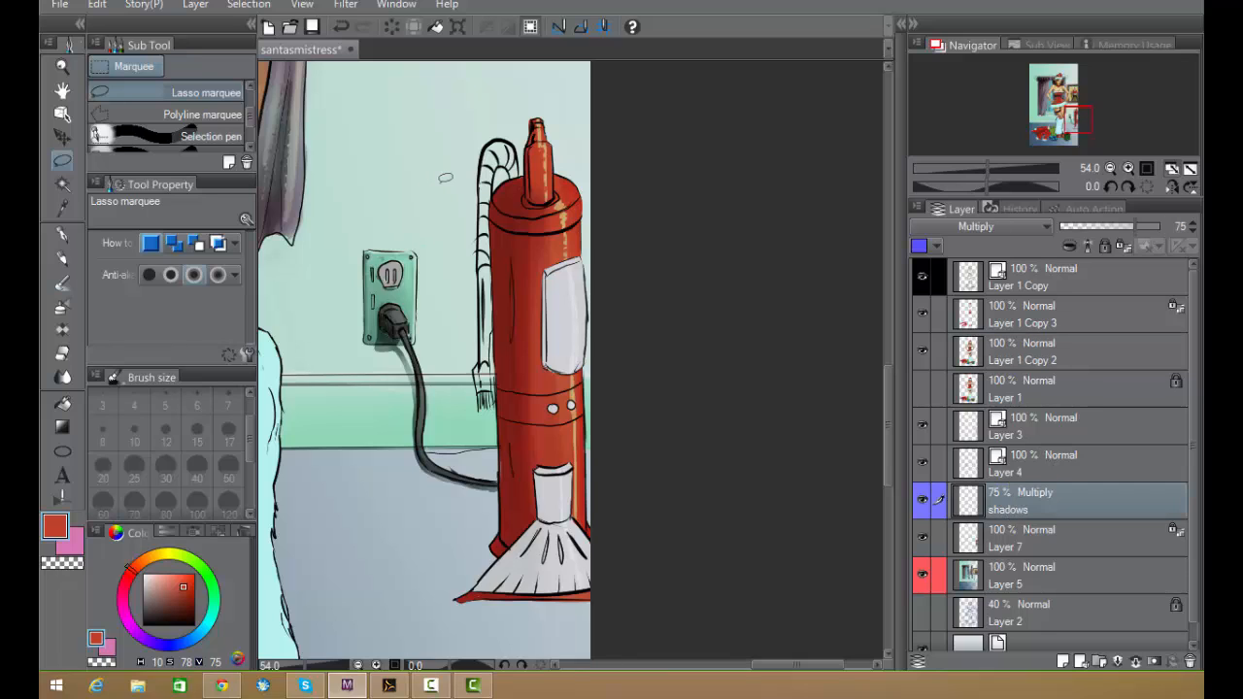
{"action": "left_click", "coordinate": [62, 235]}
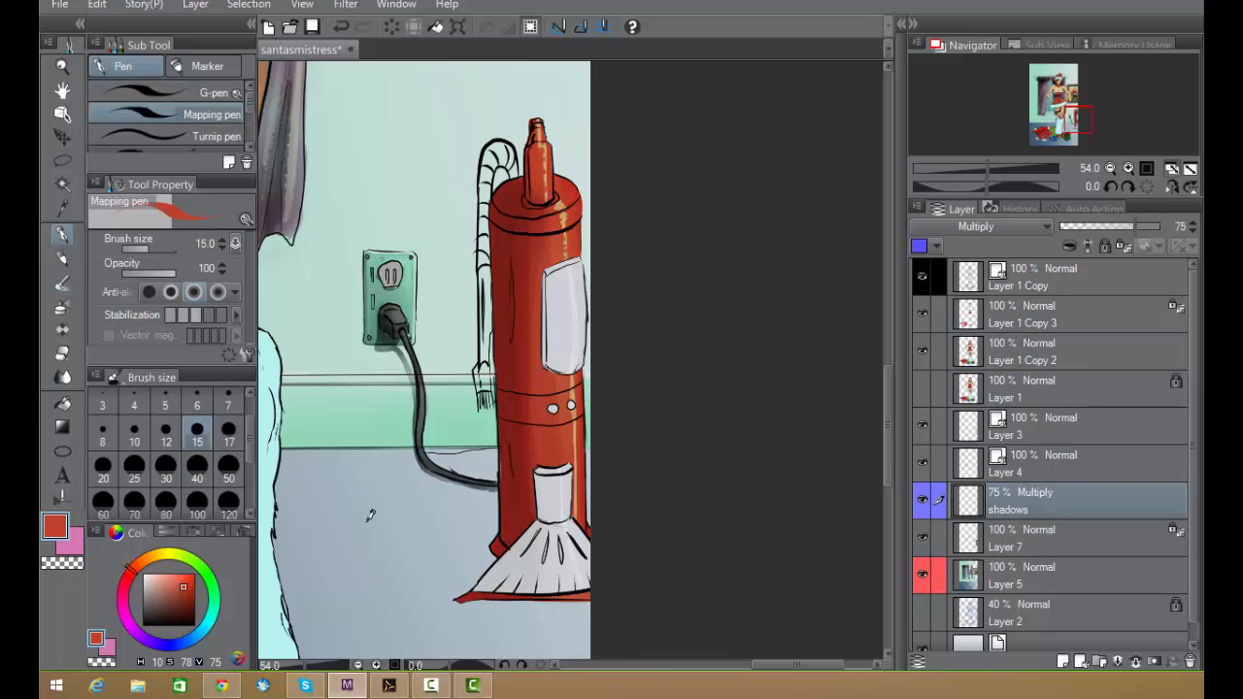
{"action": "left_click", "coordinate": [519, 215], "text": "alt"}
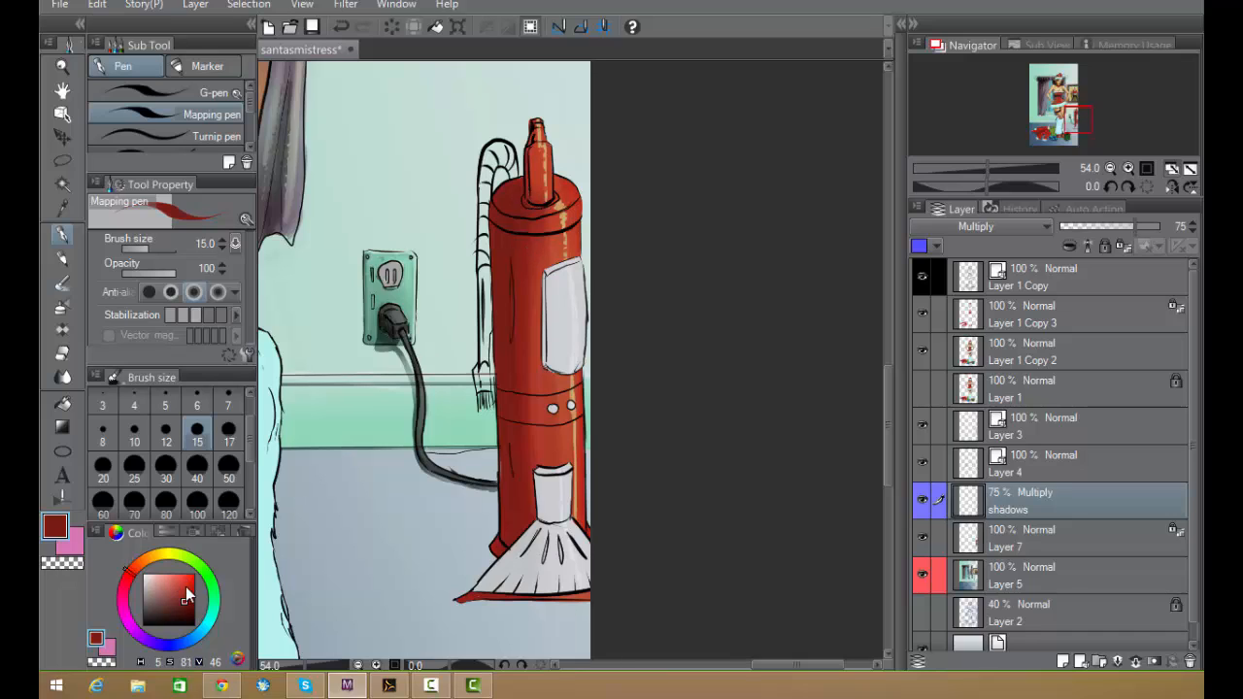
{"action": "left_click_drag", "start_coordinate": [133, 579], "coordinate": [135, 621]}
{"action": "left_click", "coordinate": [171, 609]}
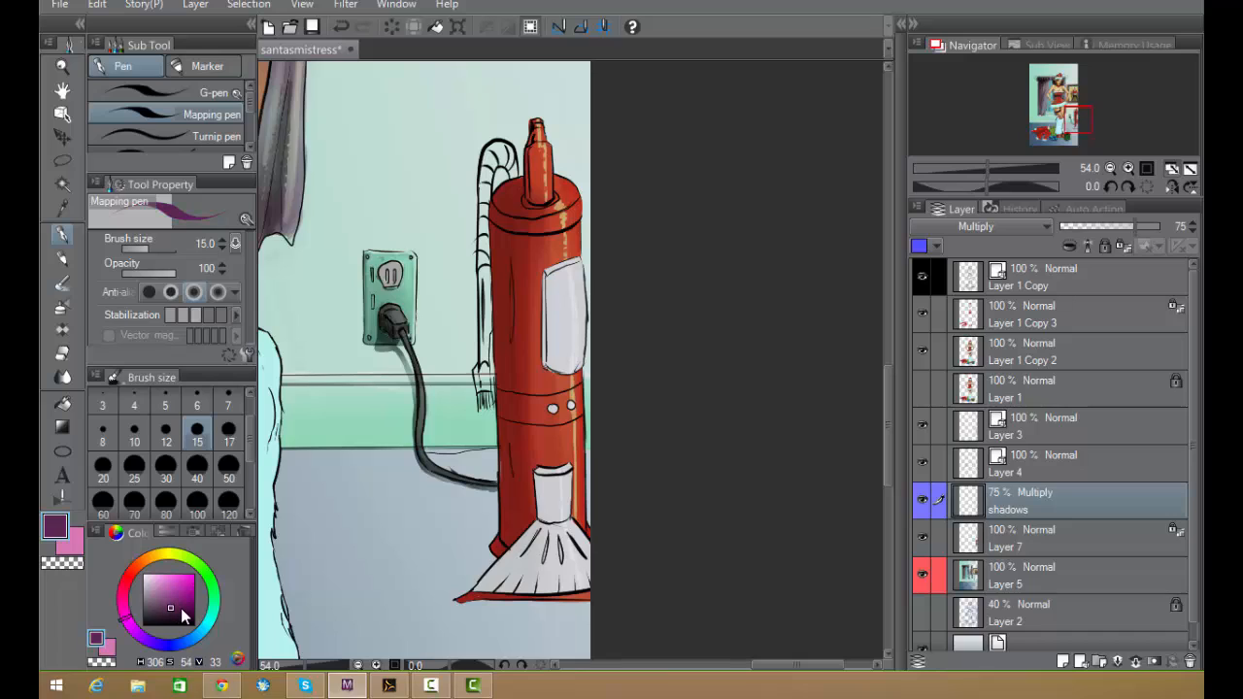
{"action": "mouse_move", "coordinate": [525, 198]}
{"action": "left_mouse_down"}
{"action": "mouse_move", "coordinate": [537, 114]}
{"action": "mouse_move", "coordinate": [549, 194]}
{"action": "mouse_move", "coordinate": [524, 202]}
{"action": "mouse_move", "coordinate": [536, 196]}
{"action": "mouse_move", "coordinate": [534, 209]}
{"action": "mouse_move", "coordinate": [521, 201]}
{"action": "mouse_move", "coordinate": [530, 209]}
{"action": "mouse_move", "coordinate": [515, 219]}
{"action": "left_mouse_up"}
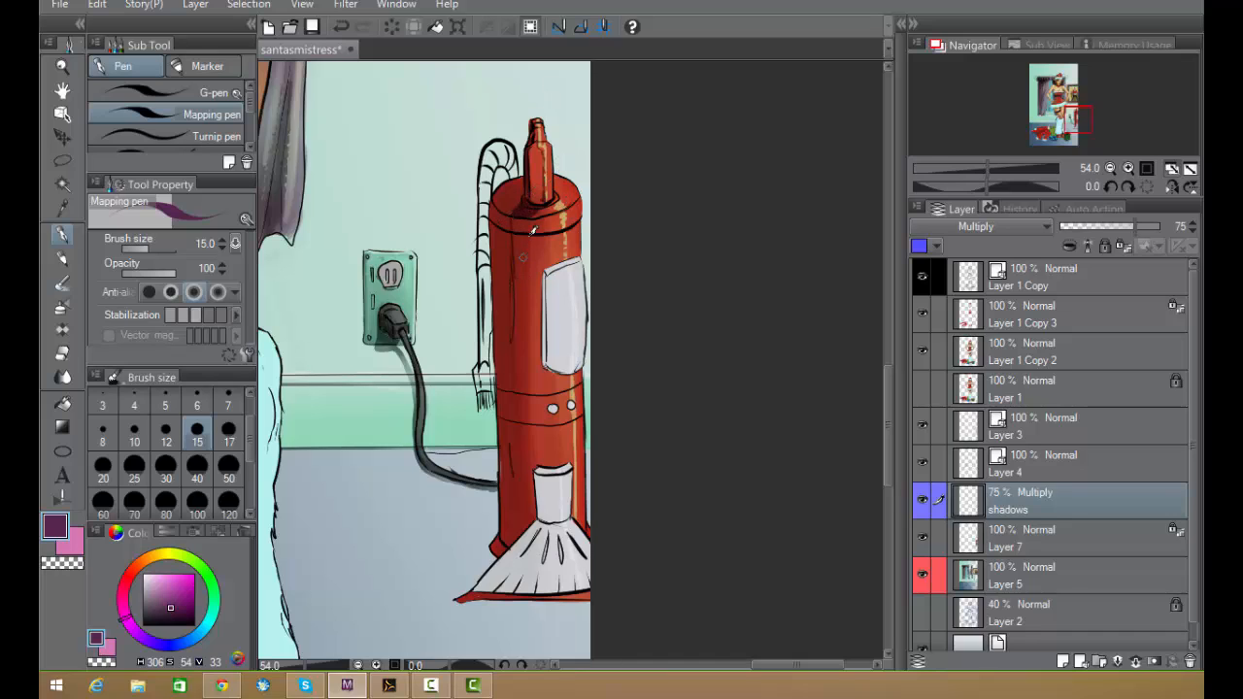
{"action": "left_click_drag", "start_coordinate": [532, 231], "coordinate": [546, 277]}
{"action": "key", "text": "ctrl+z"}
{"action": "left_click_drag", "start_coordinate": [503, 189], "coordinate": [518, 175]}
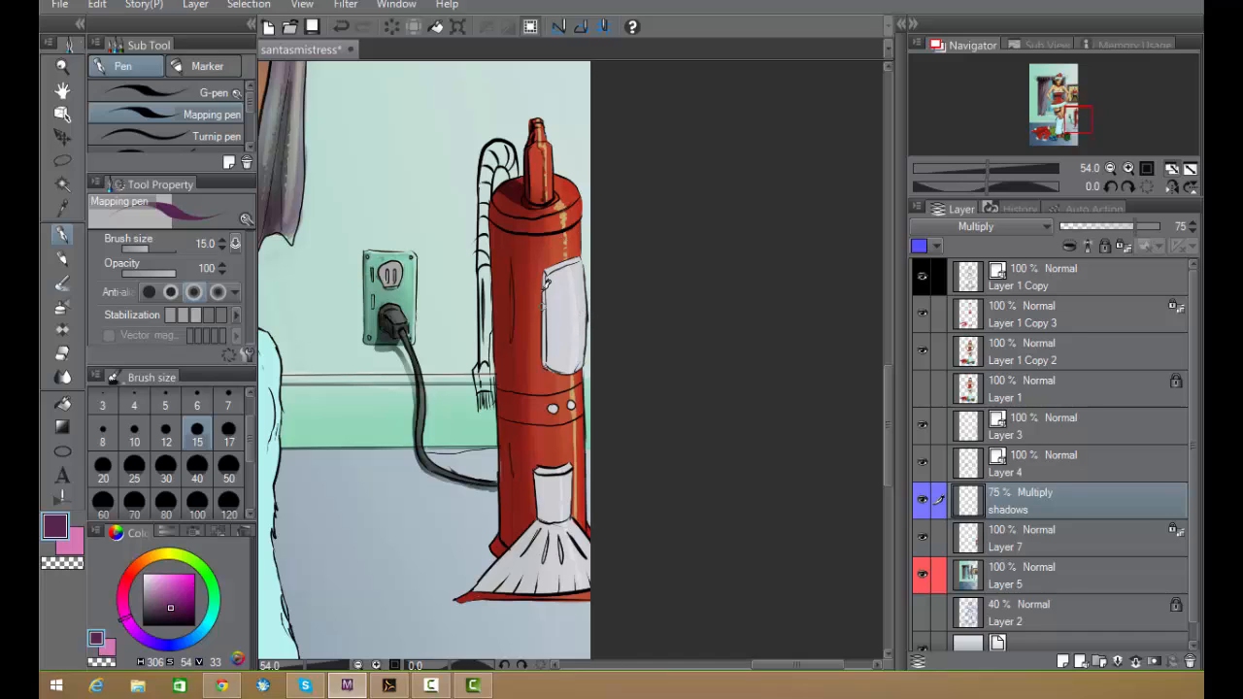
- Shade the side panel's edge and the length of the red body, softening the body shadow with Transparent watercolor at size 40
{"action": "mouse_move", "coordinate": [543, 279]}
{"action": "left_mouse_down"}
{"action": "mouse_move", "coordinate": [544, 359]}
{"action": "mouse_move", "coordinate": [568, 369]}
{"action": "left_mouse_up"}
{"action": "mouse_move", "coordinate": [504, 233]}
{"action": "left_mouse_down"}
{"action": "mouse_move", "coordinate": [507, 340]}
{"action": "mouse_move", "coordinate": [504, 216]}
{"action": "mouse_move", "coordinate": [519, 532]}
{"action": "left_mouse_up"}
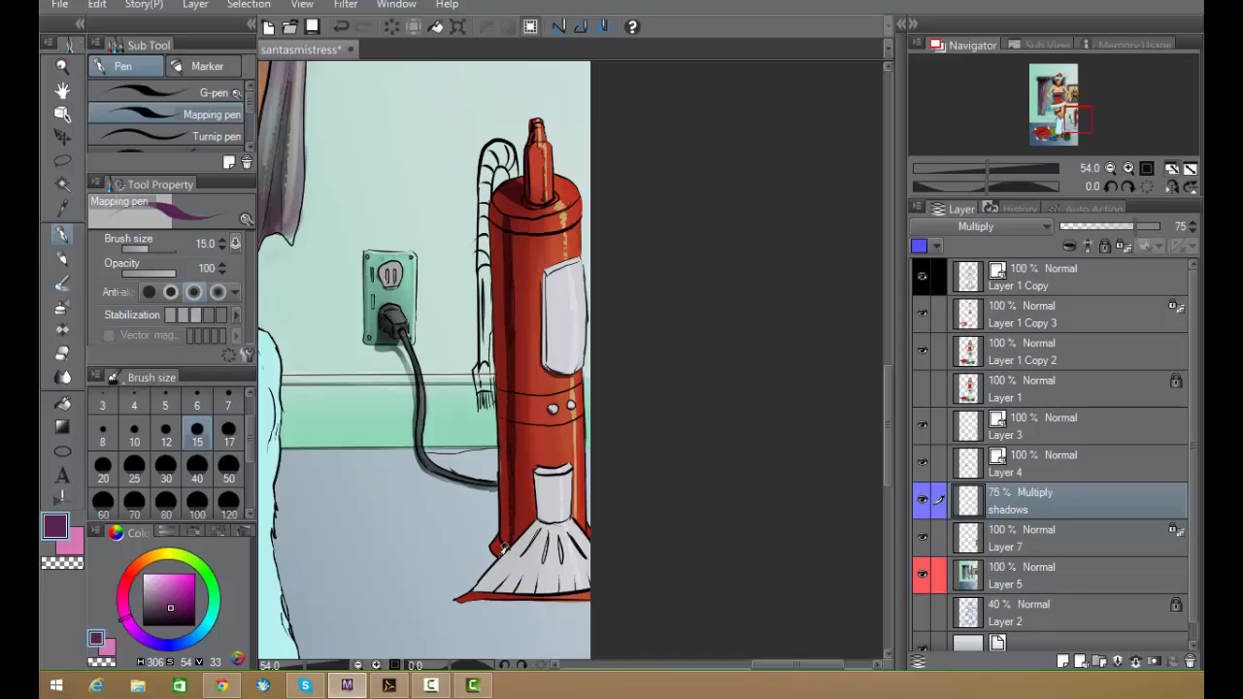
{"action": "key", "text": "b"}
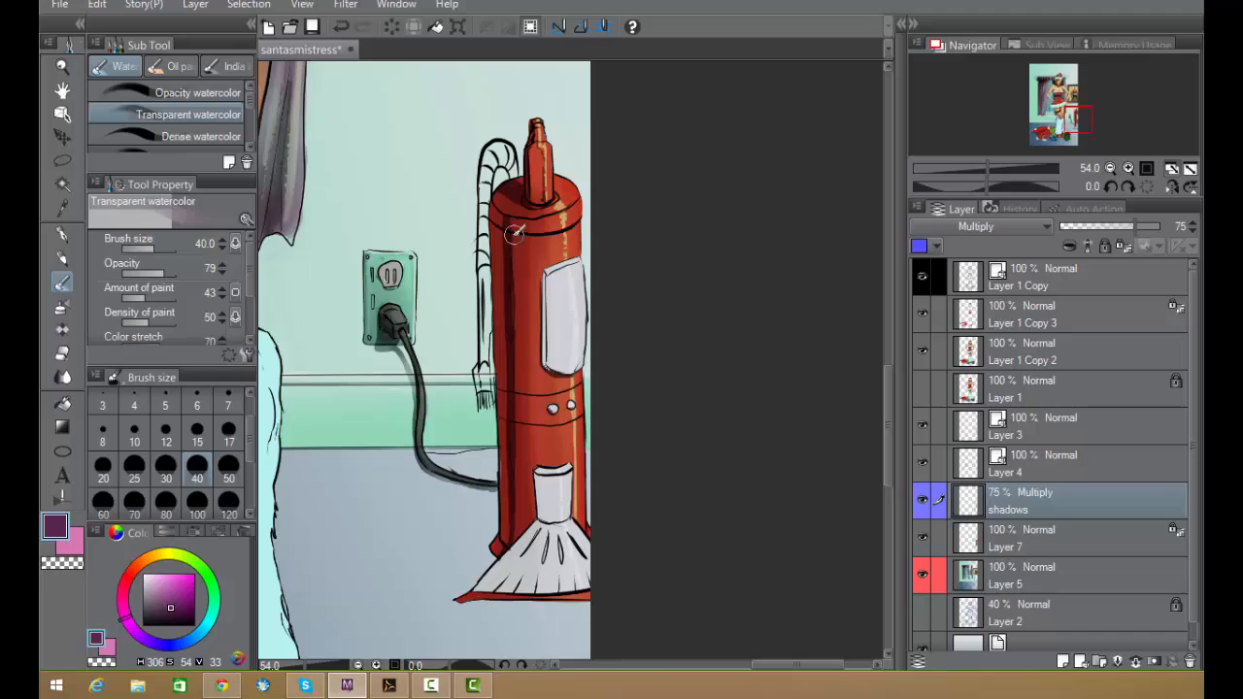
{"action": "left_click_drag", "start_coordinate": [520, 290], "coordinate": [514, 486]}
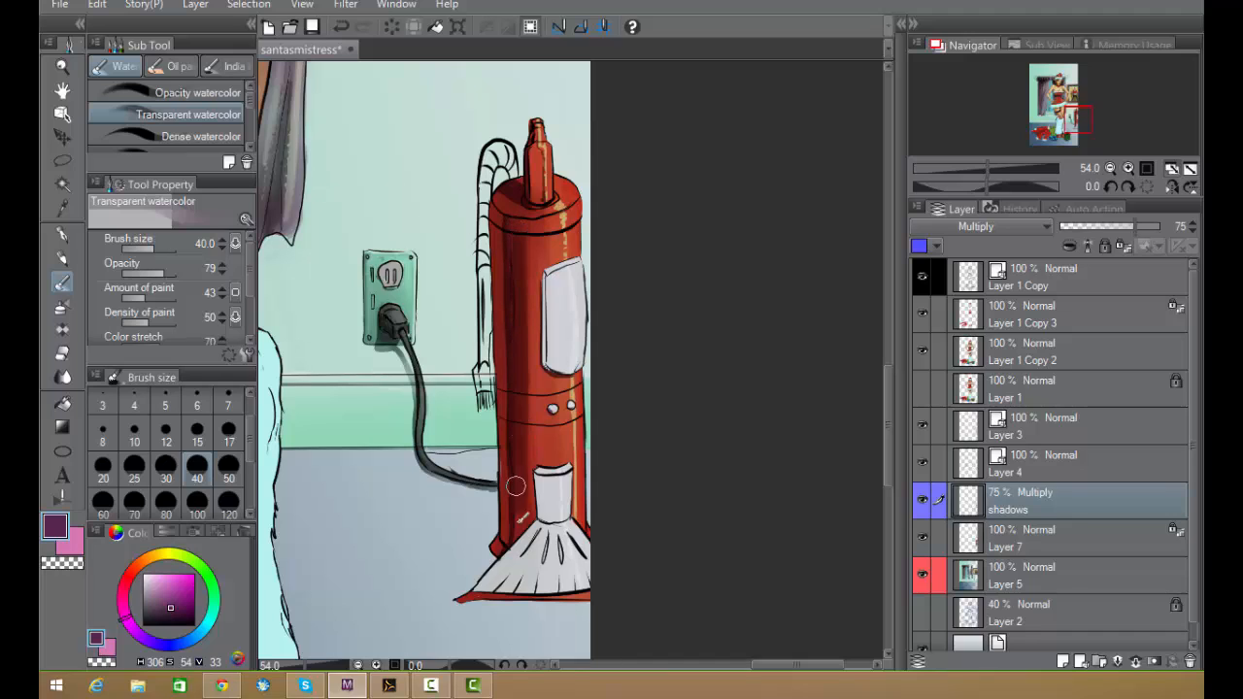
{"action": "left_click_drag", "start_coordinate": [521, 315], "coordinate": [529, 434]}
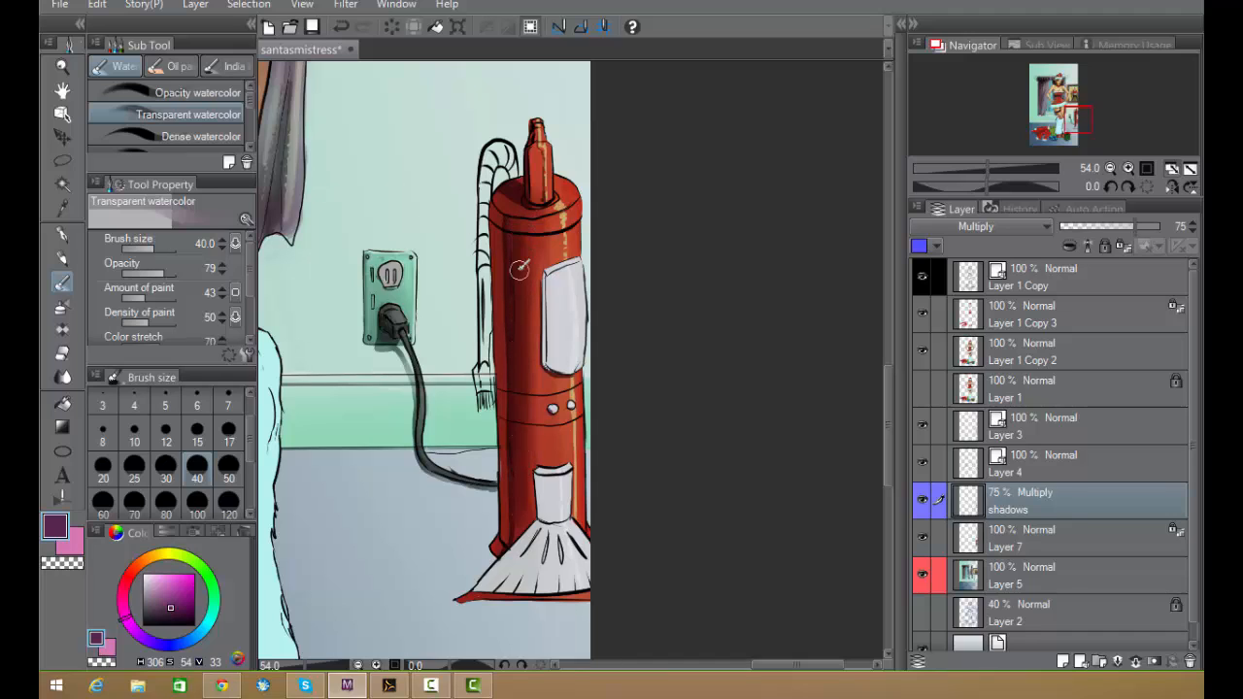
- Paint a darker purple shadow (hue 308, saturation 54, value 25) beside the floor head's neck with the Mapping pen
{"action": "left_click", "coordinate": [62, 234]}
{"action": "left_click", "coordinate": [515, 260], "text": "alt"}
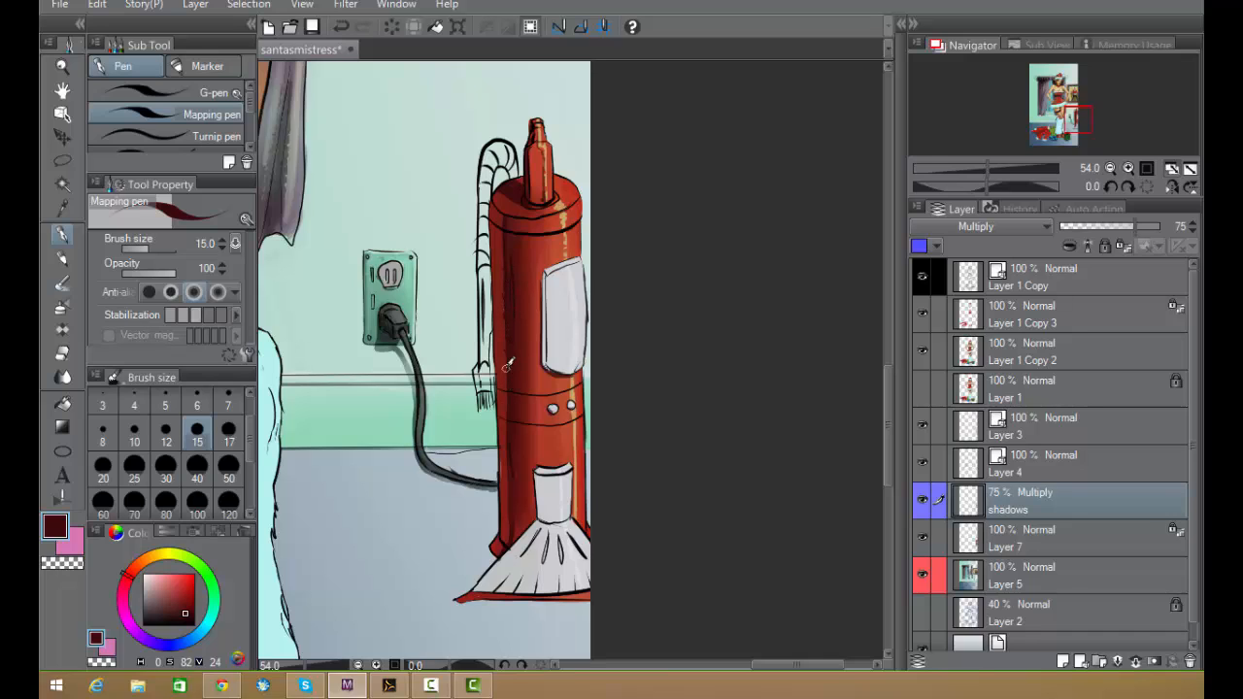
{"action": "left_click", "coordinate": [535, 341], "text": "alt"}
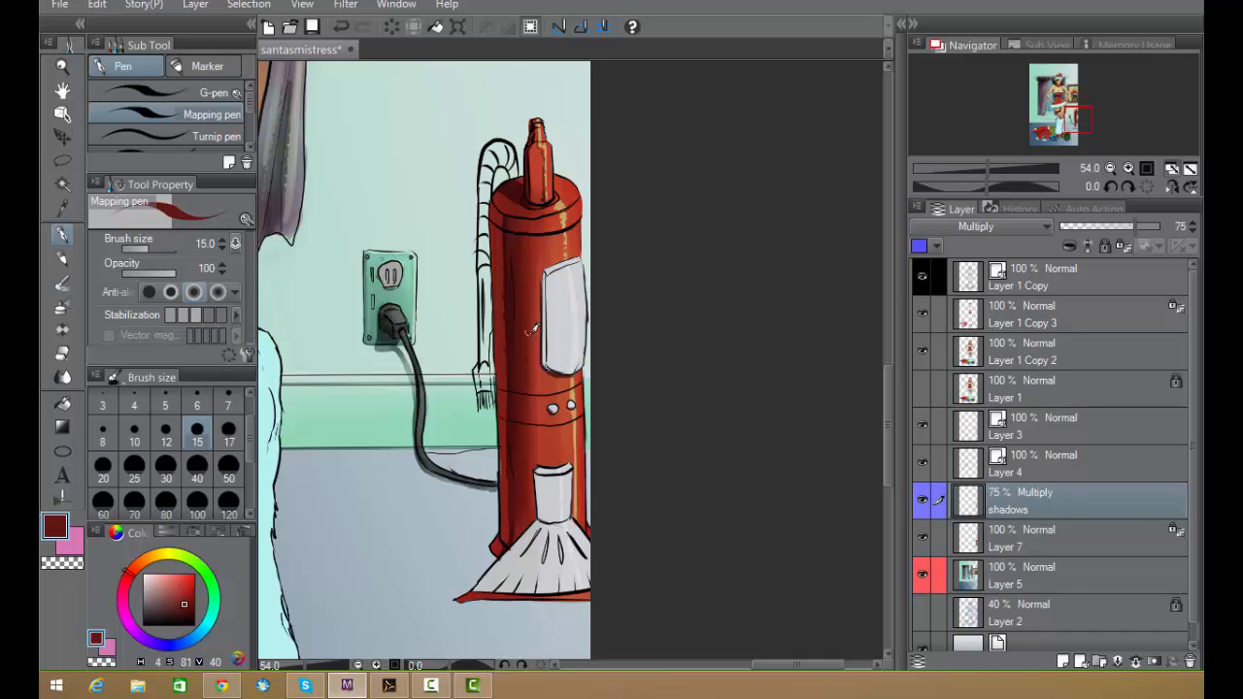
{"action": "left_click", "coordinate": [540, 331], "text": "alt"}
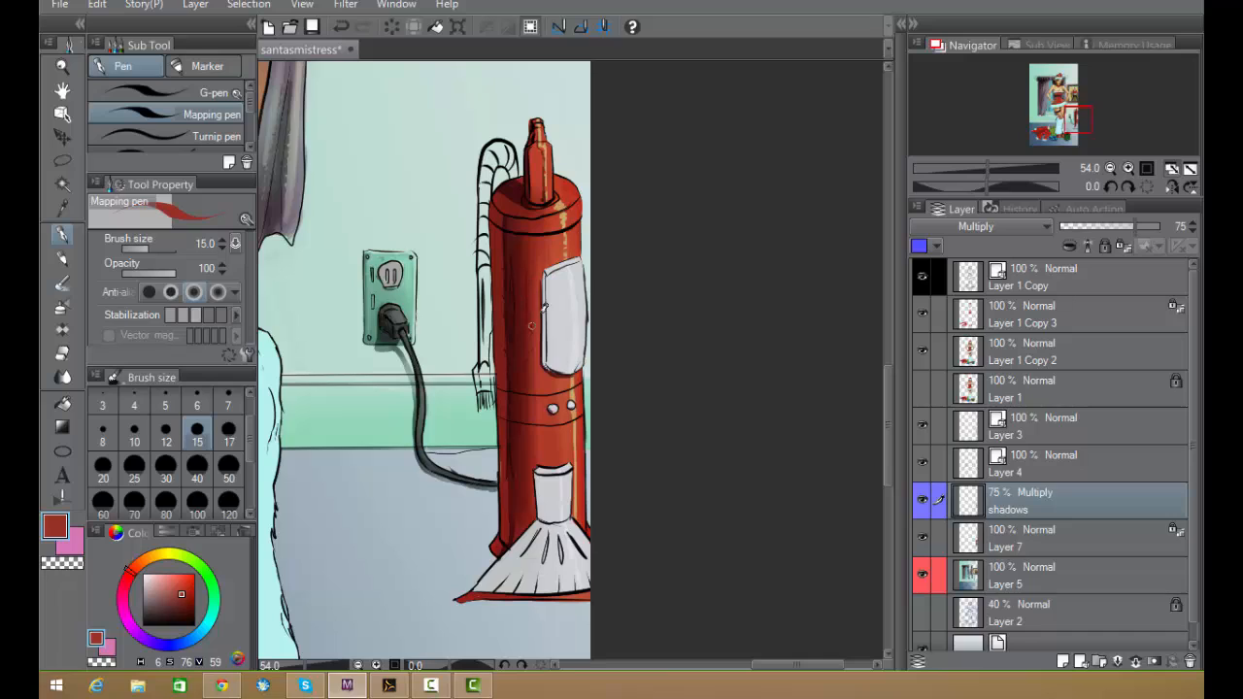
{"action": "left_click", "coordinate": [546, 267], "text": "alt"}
{"action": "left_click", "coordinate": [171, 612]}
{"action": "left_click", "coordinate": [127, 617]}
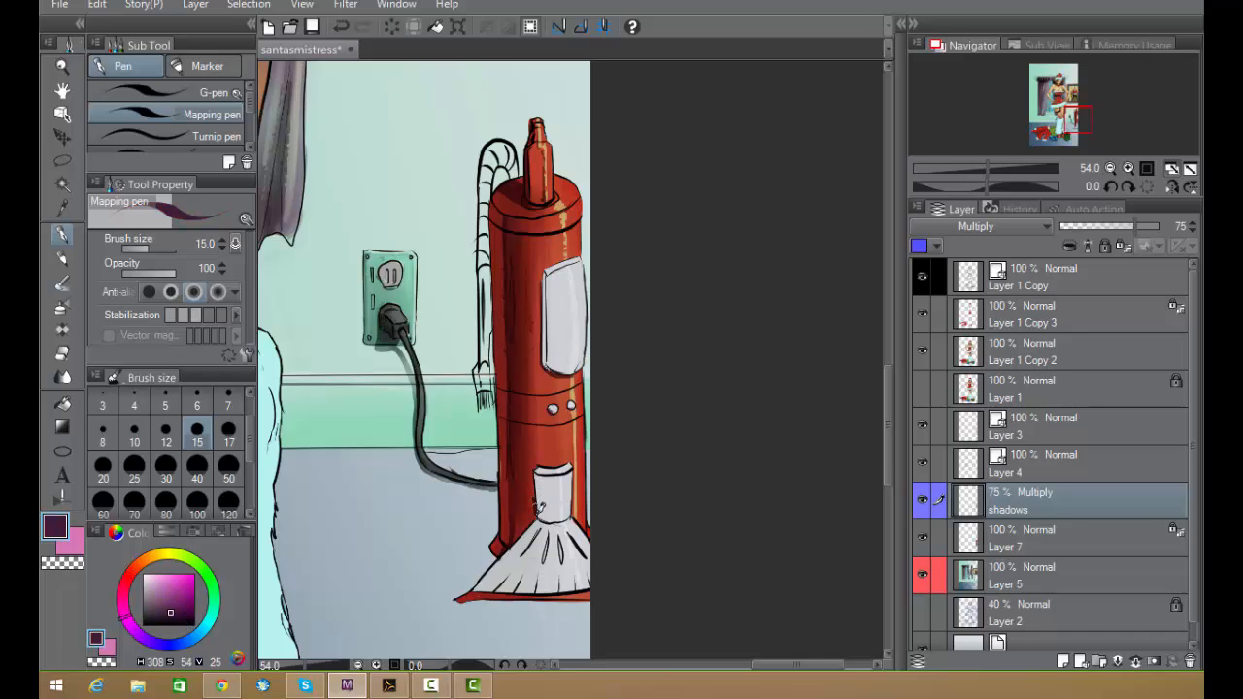
{"action": "left_click_drag", "start_coordinate": [533, 519], "coordinate": [512, 541]}
{"action": "scroll", "coordinate": [694, 437], "scroll_direction": "down", "scroll_amount": 3}
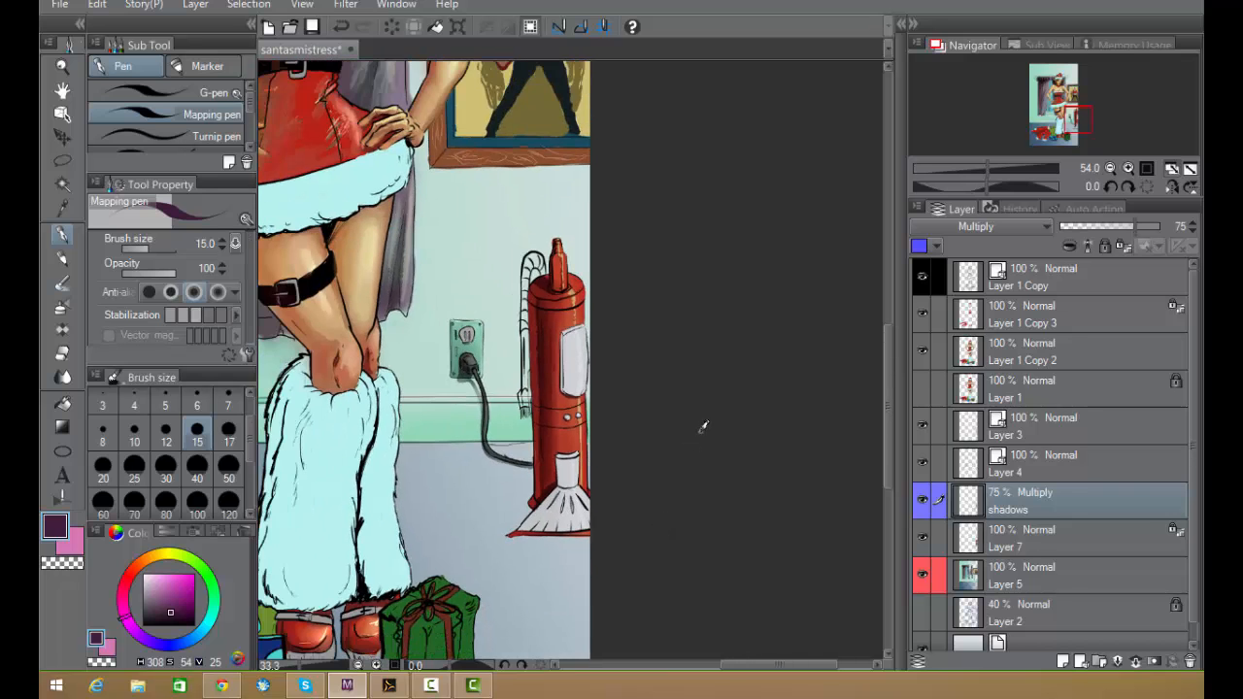
{"action": "left_click_drag", "start_coordinate": [651, 378], "coordinate": [708, 353]}
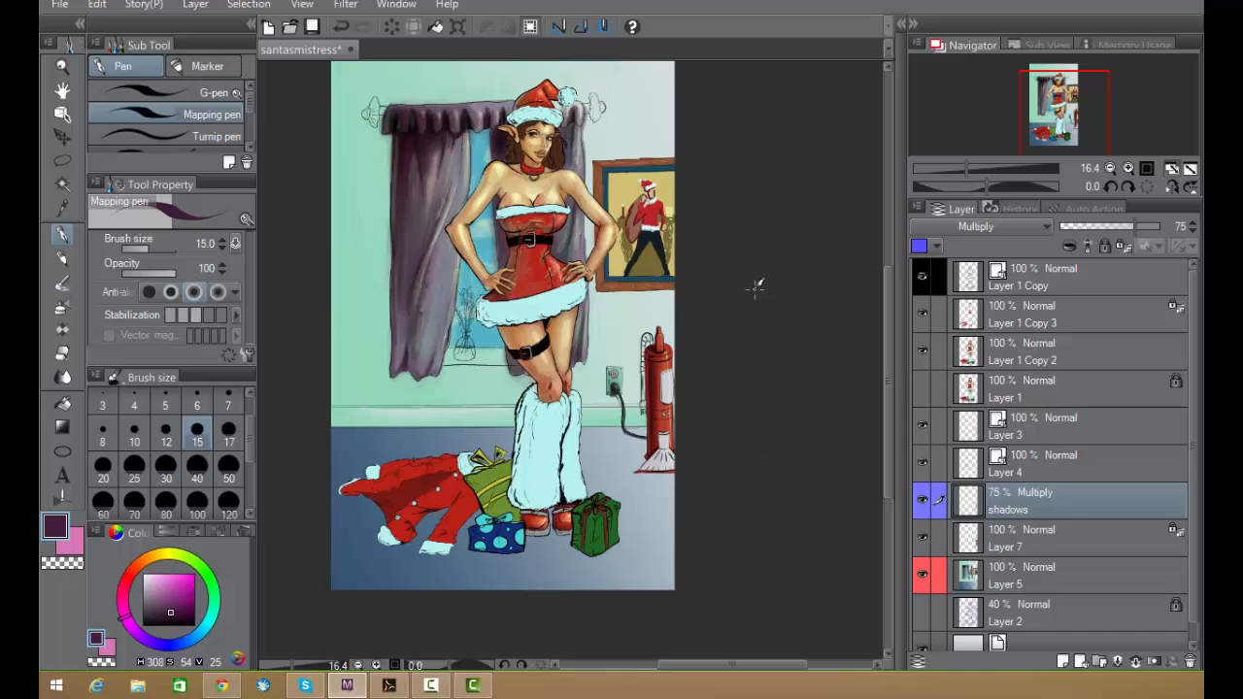
{"action": "left_click_drag", "start_coordinate": [766, 255], "coordinate": [757, 297]}
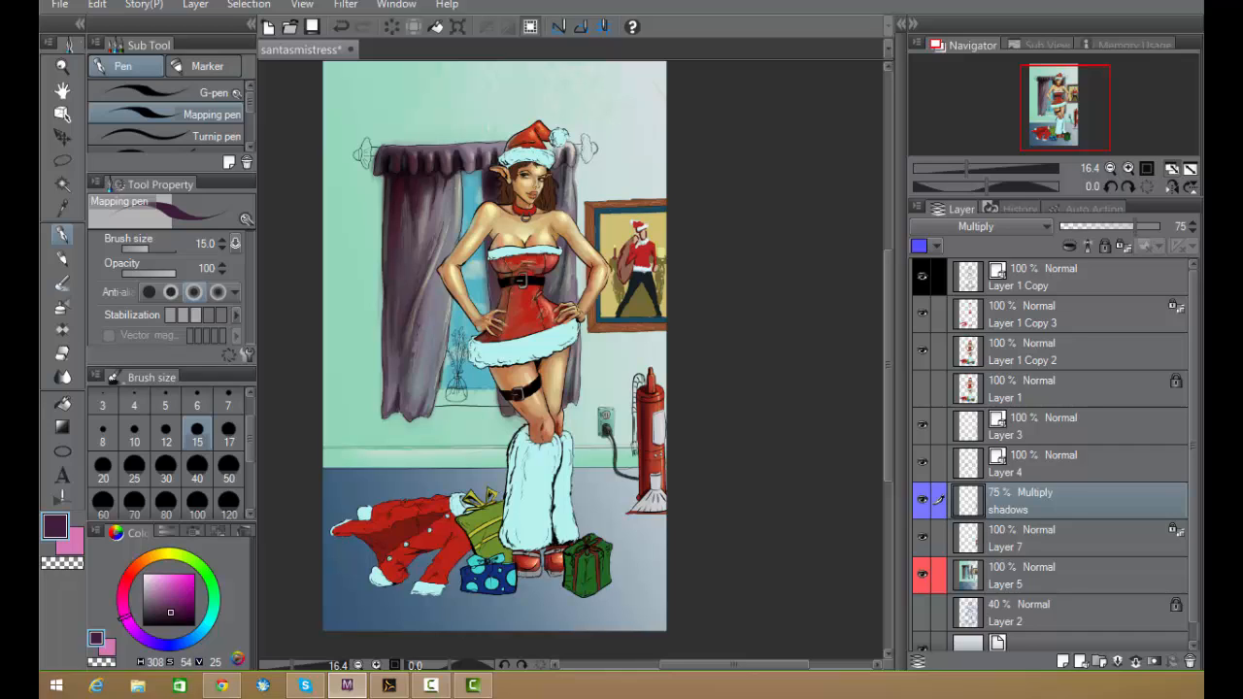
- Find the Windows Magnifier among the installed apps and start it
{"action": "left_click", "coordinate": [56, 686]}
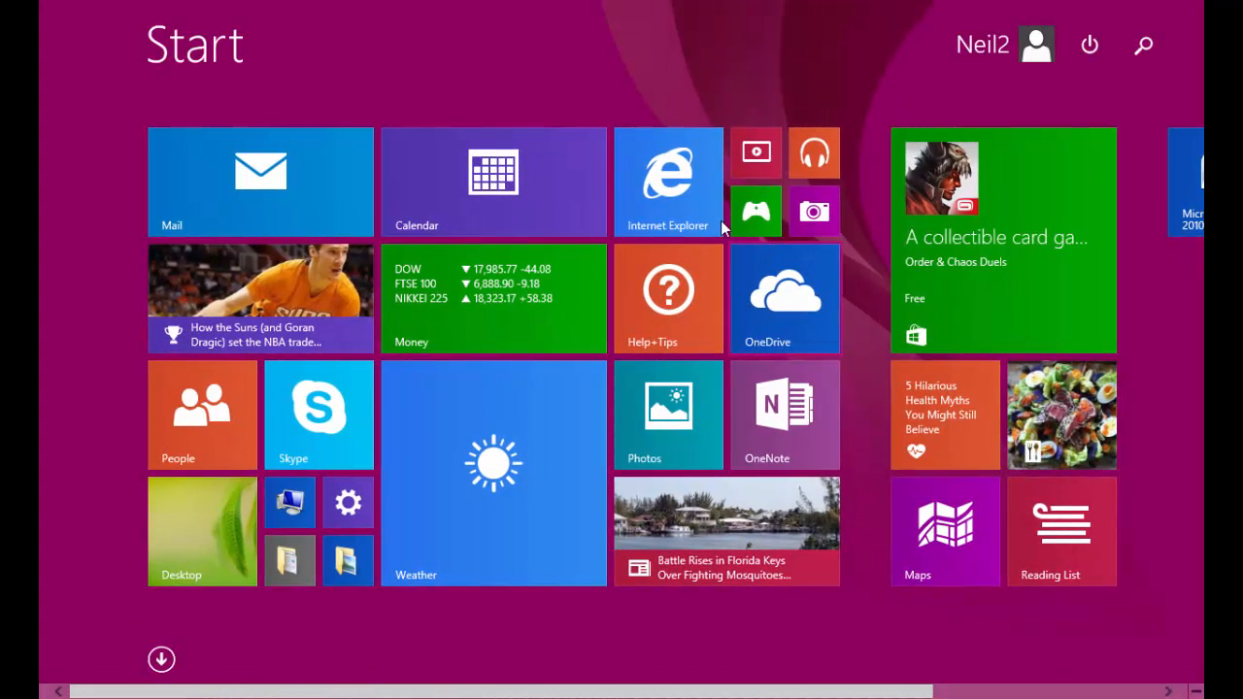
{"action": "left_click", "coordinate": [161, 659]}
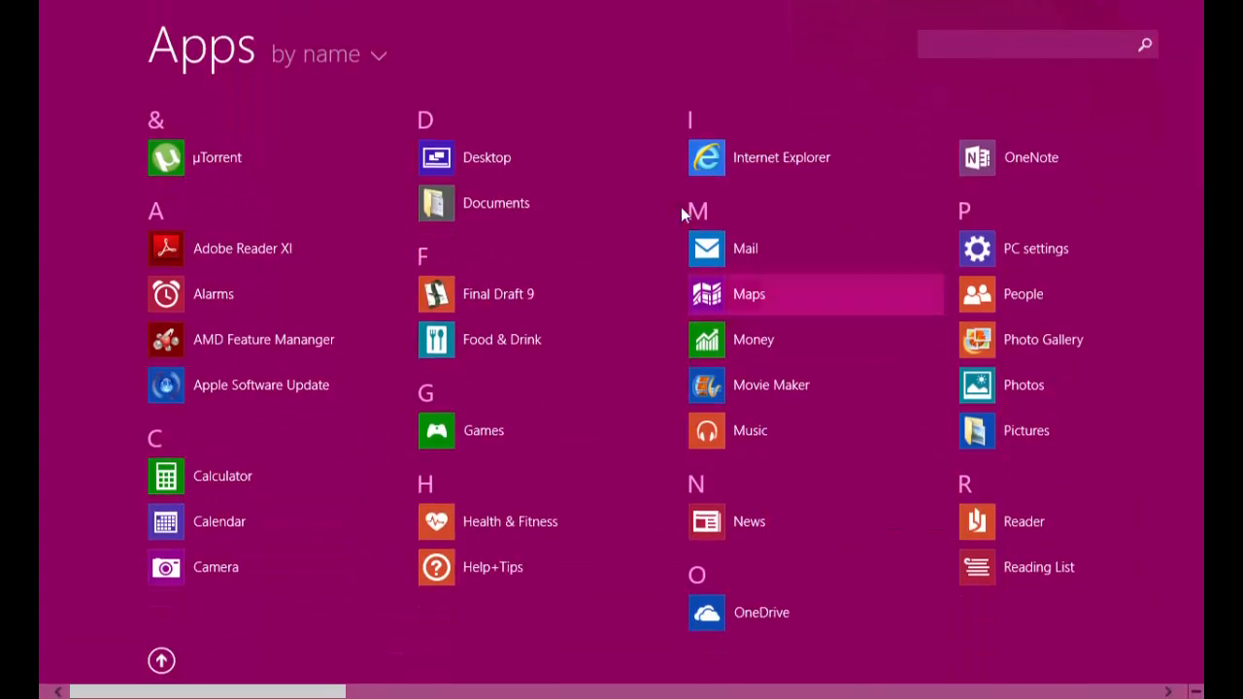
{"action": "scroll", "coordinate": [614, 657], "scroll_direction": "down", "scroll_amount": 15}
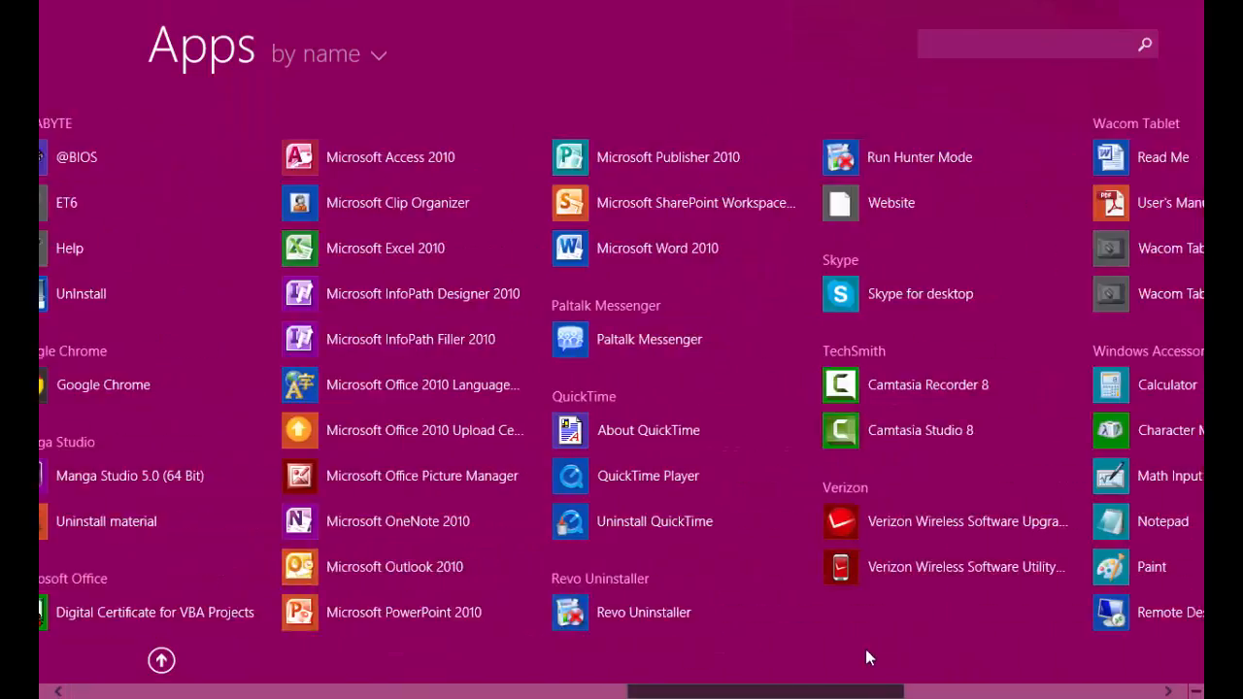
{"action": "scroll", "coordinate": [1007, 660], "scroll_direction": "down", "scroll_amount": 3}
{"action": "scroll", "coordinate": [1092, 651], "scroll_direction": "up", "scroll_amount": 2}
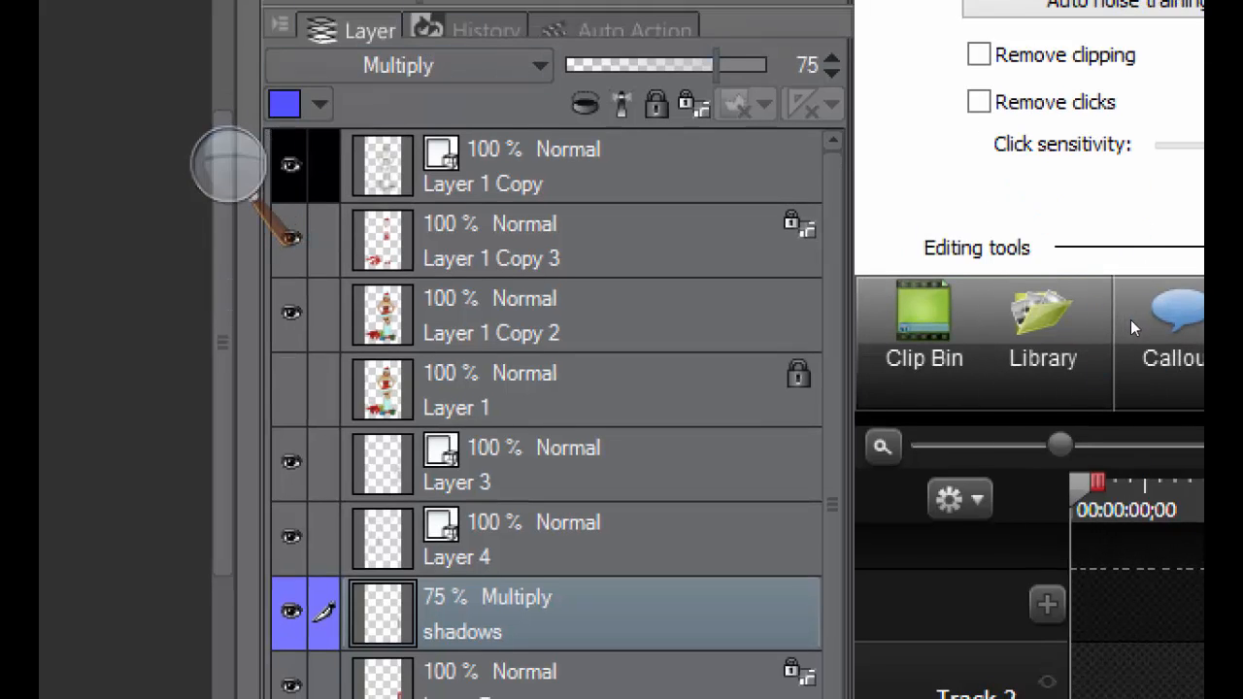
- Test the Magnifier at 200% over the illustration and return the screen to 100%
{"action": "left_click", "coordinate": [894, 280]}
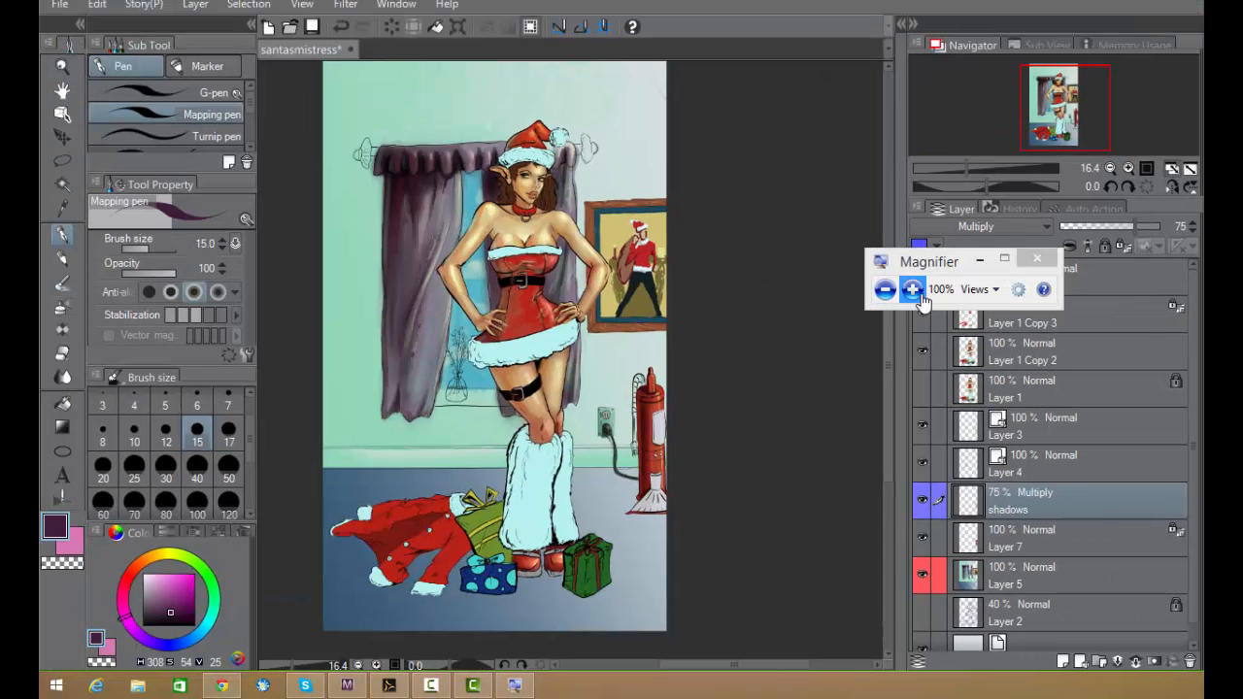
{"action": "left_click", "coordinate": [913, 290]}
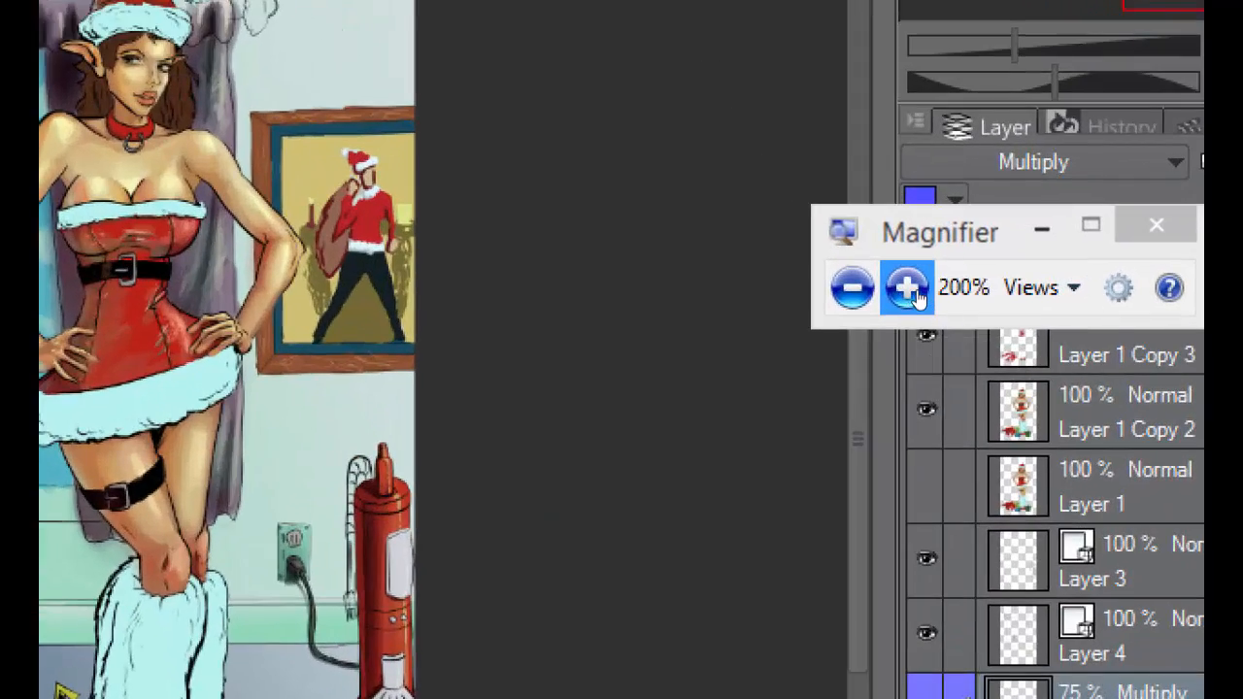
{"action": "left_click", "coordinate": [852, 287]}
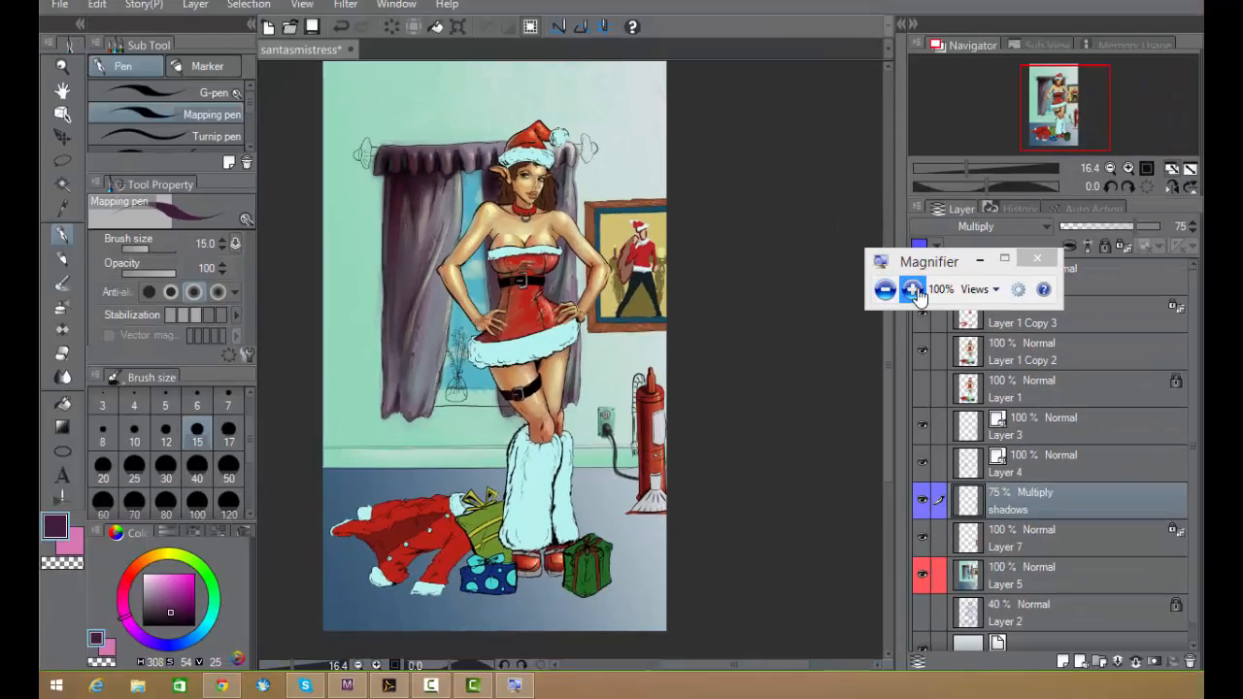
{"action": "left_click", "coordinate": [913, 290]}
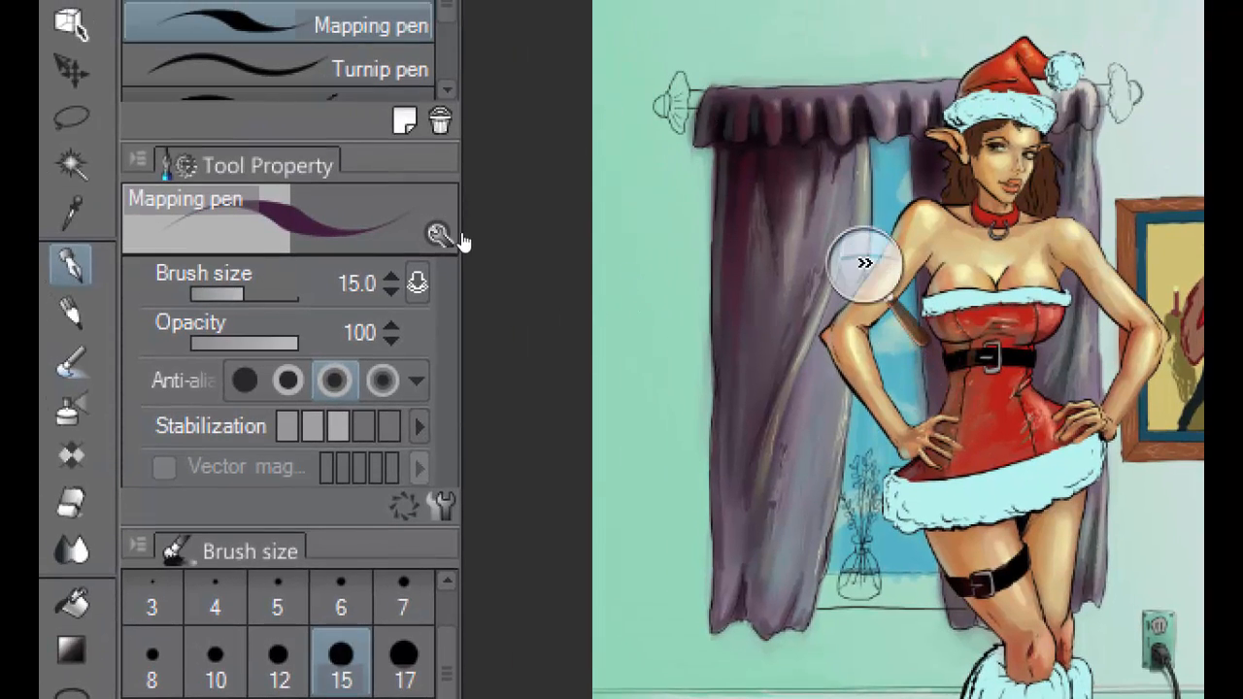
{"action": "left_click", "coordinate": [865, 265]}
{"action": "left_click", "coordinate": [454, 248]}
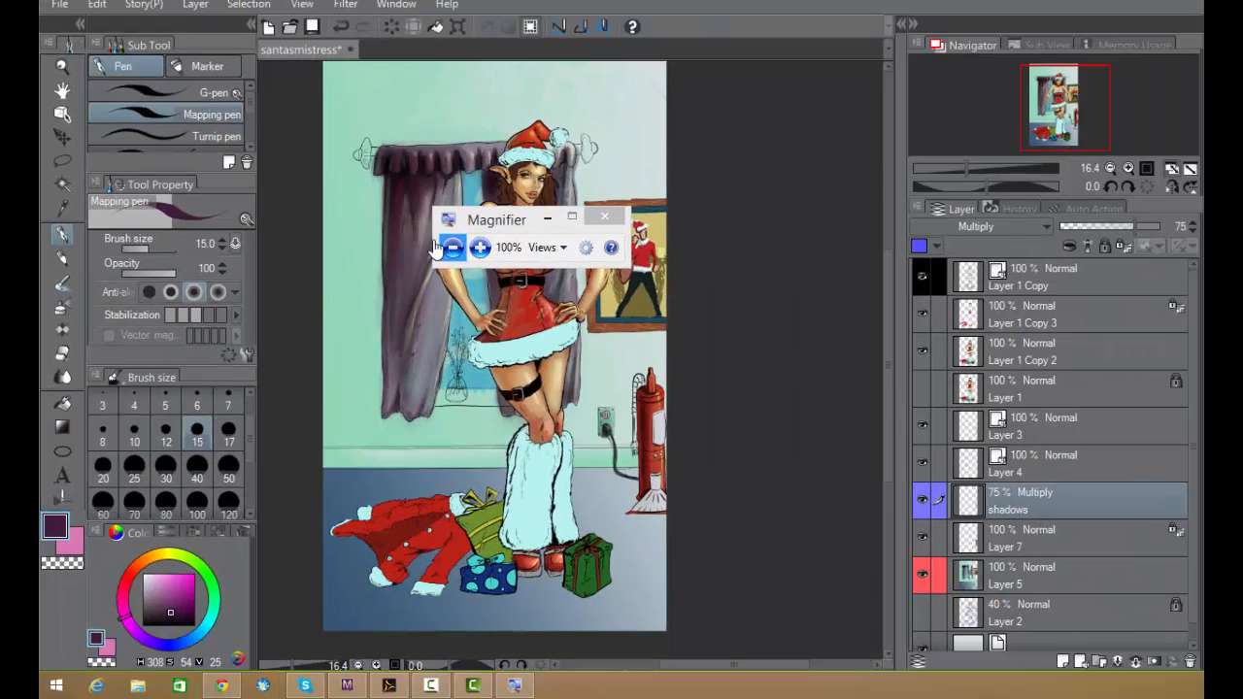
- Inspect the illustration through the Magnifier's Lens view, and close the Magnifier
{"action": "left_click", "coordinate": [562, 249]}
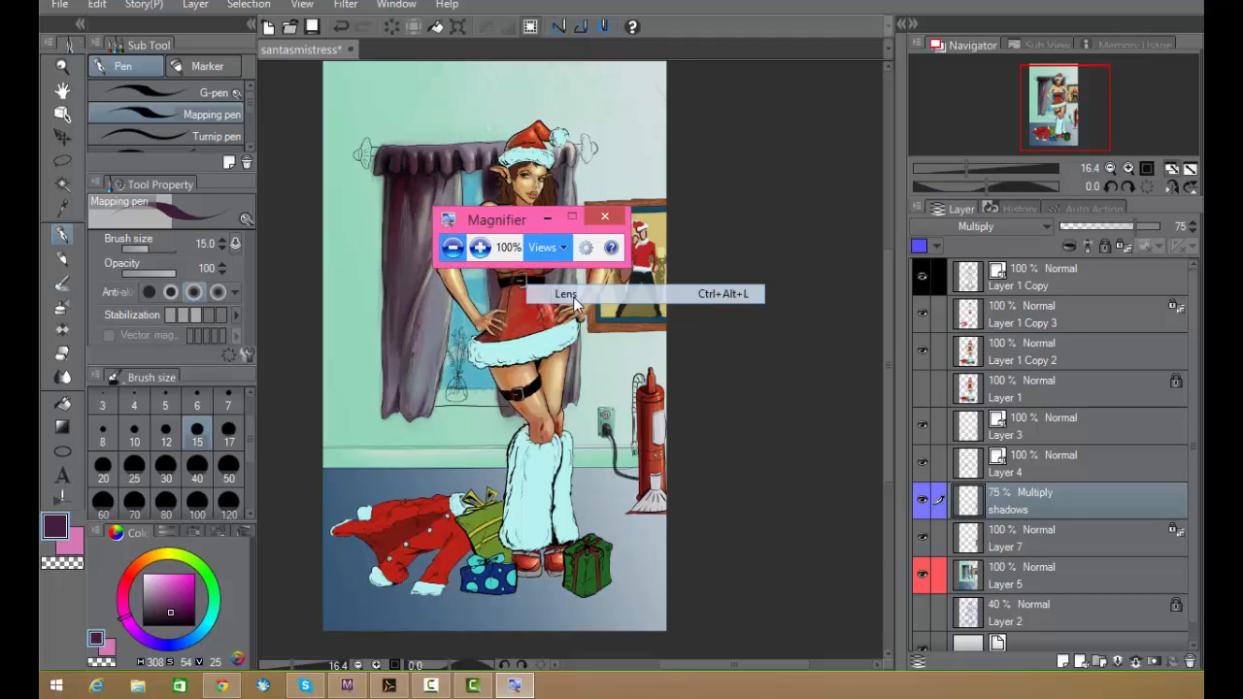
{"action": "left_click", "coordinate": [567, 294]}
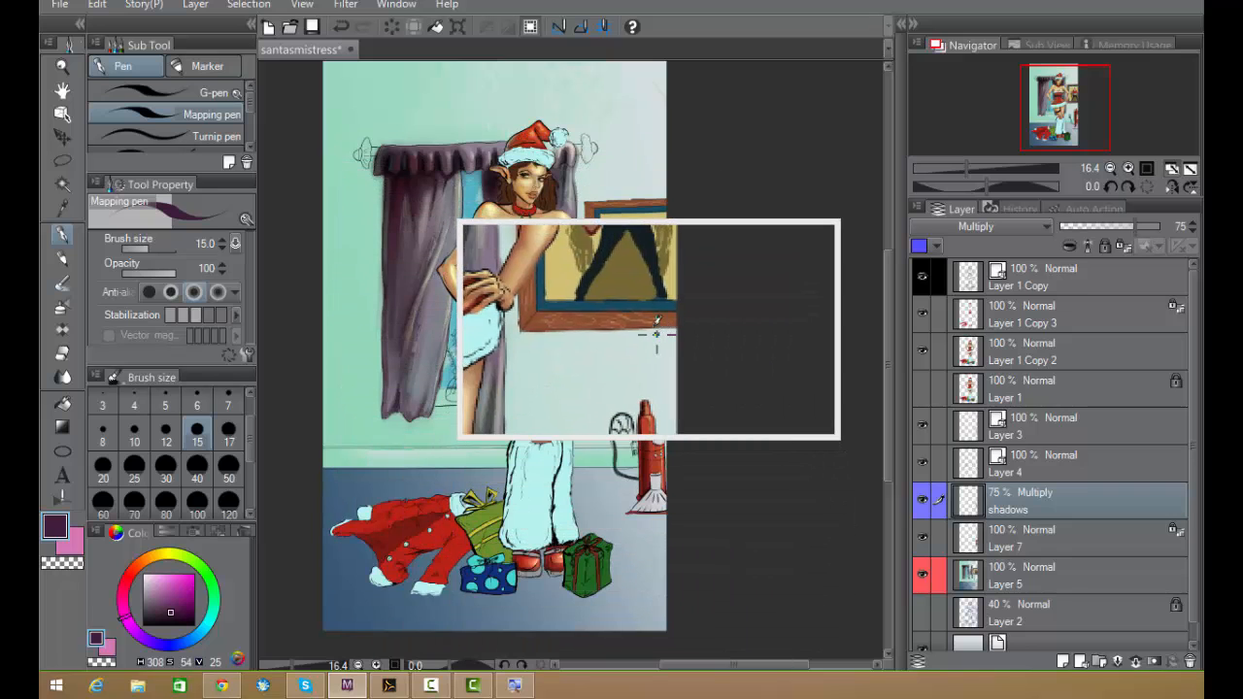
{"action": "key", "text": "super+minus"}
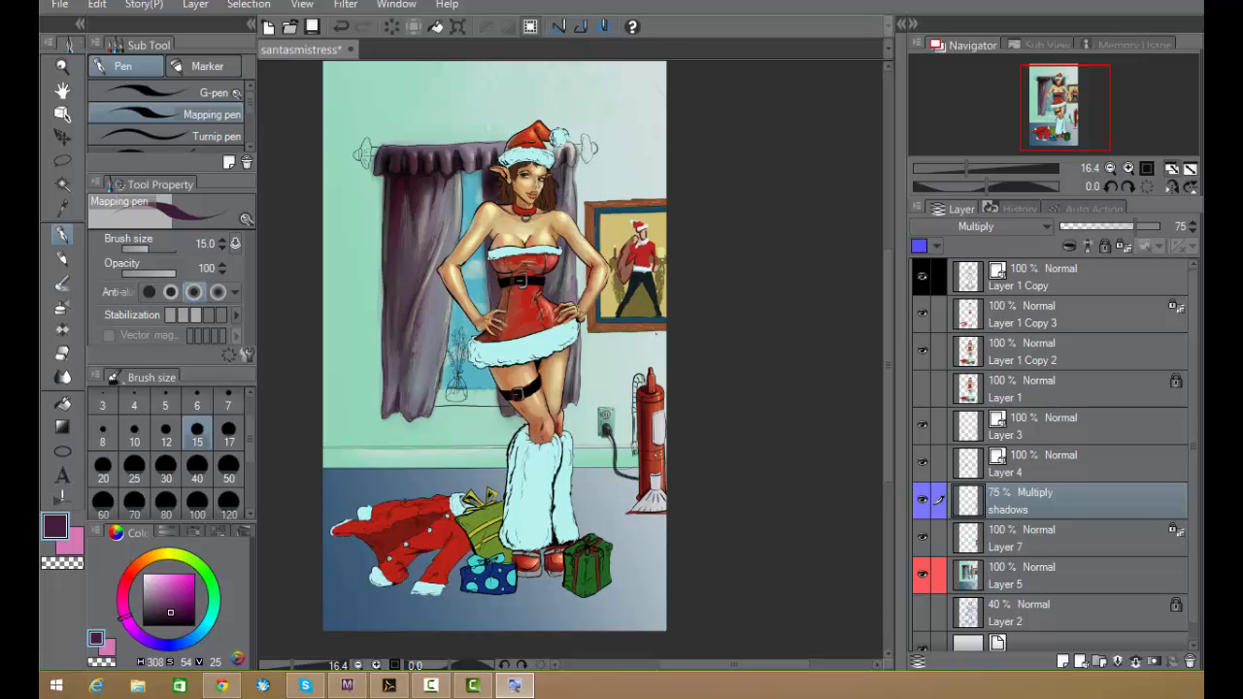
{"action": "key", "text": "super+Escape"}
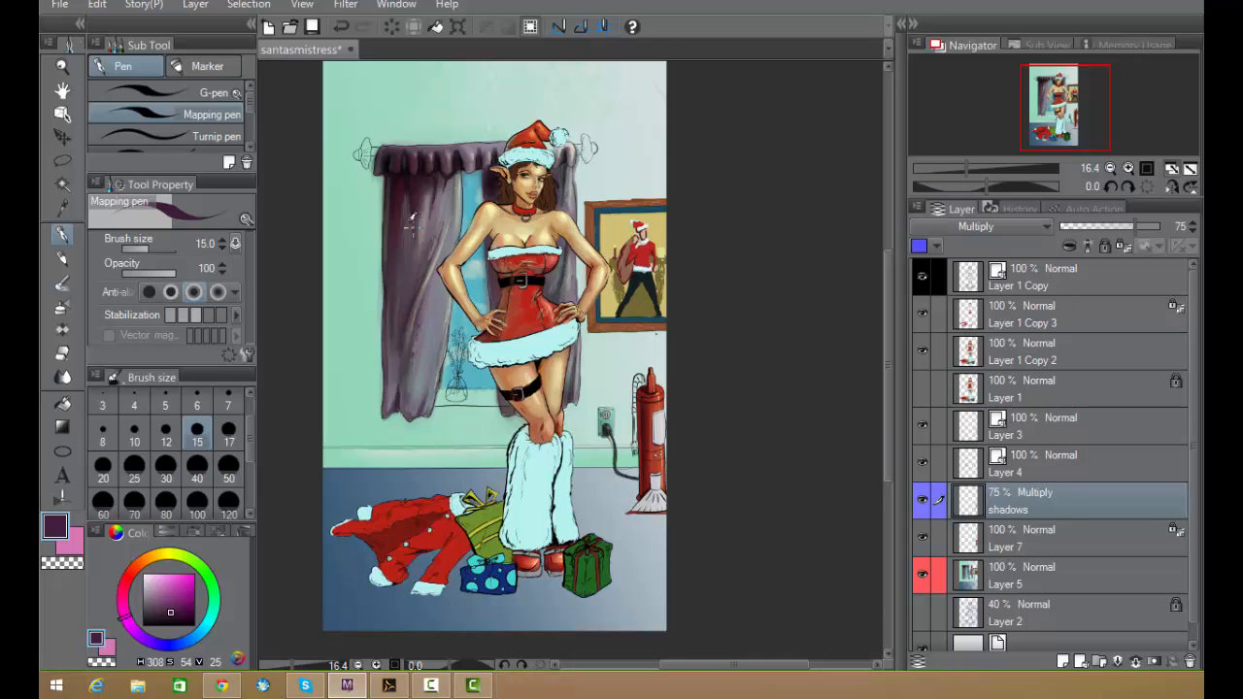